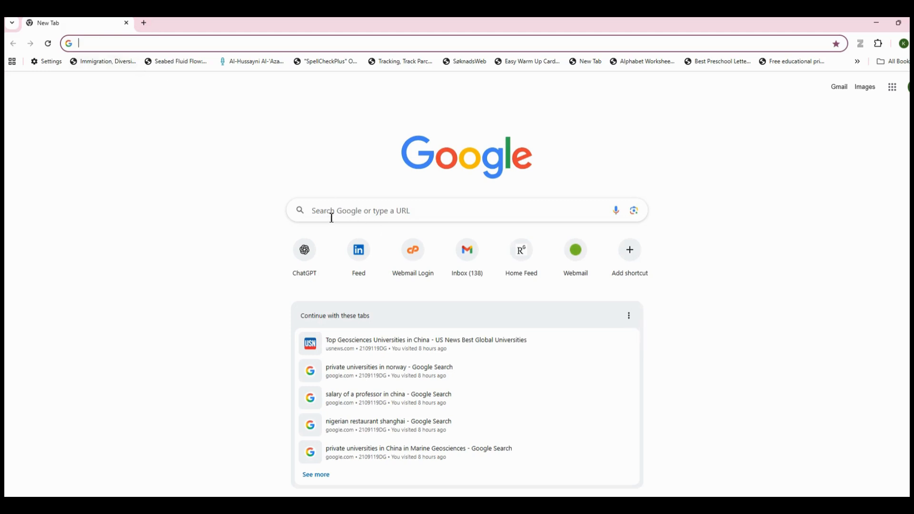
Step: Search Google for "zotero download"
{"action": "type", "text": "Zot"}
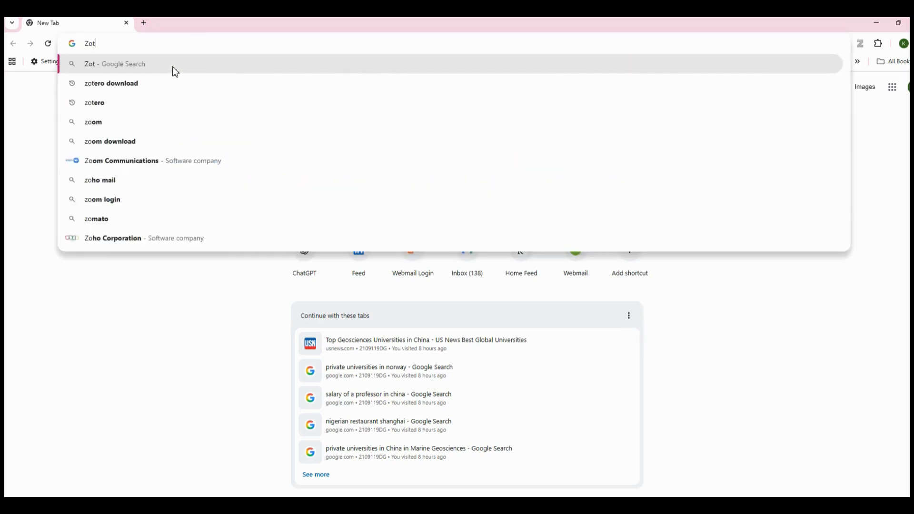
{"action": "type", "text": "ero"}
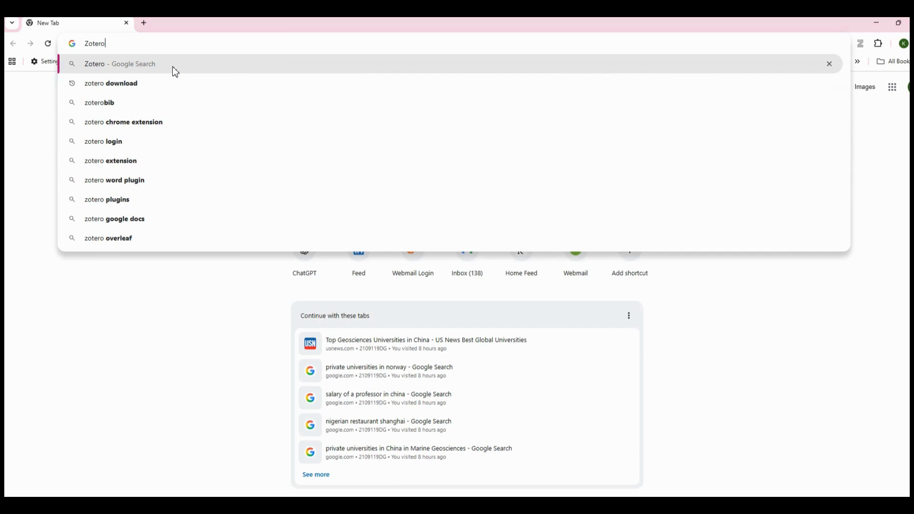
{"action": "key", "text": "Down"}
{"action": "key", "text": "Return"}
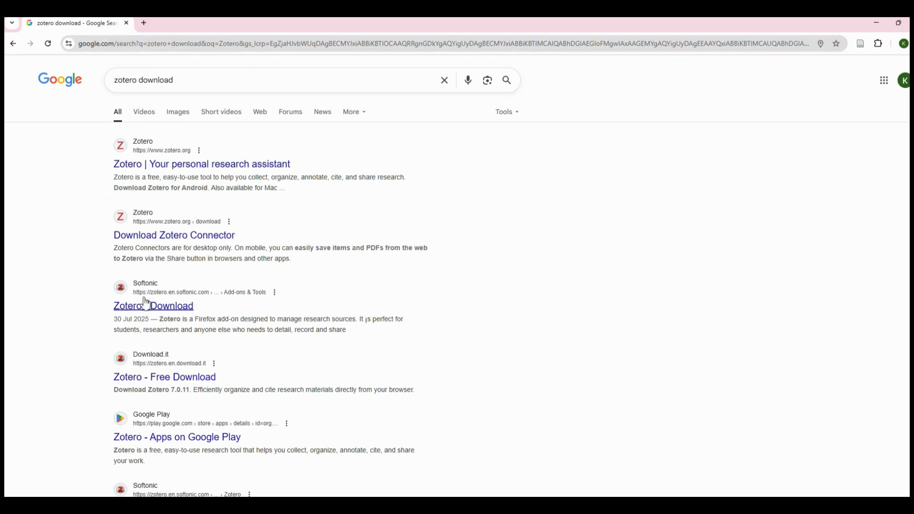
Step: Enlarge the search results and open the official zotero.org website, "Your personal research assistant"
{"action": "key", "text": "ctrl+plus"}
{"action": "key", "text": "ctrl+plus"}
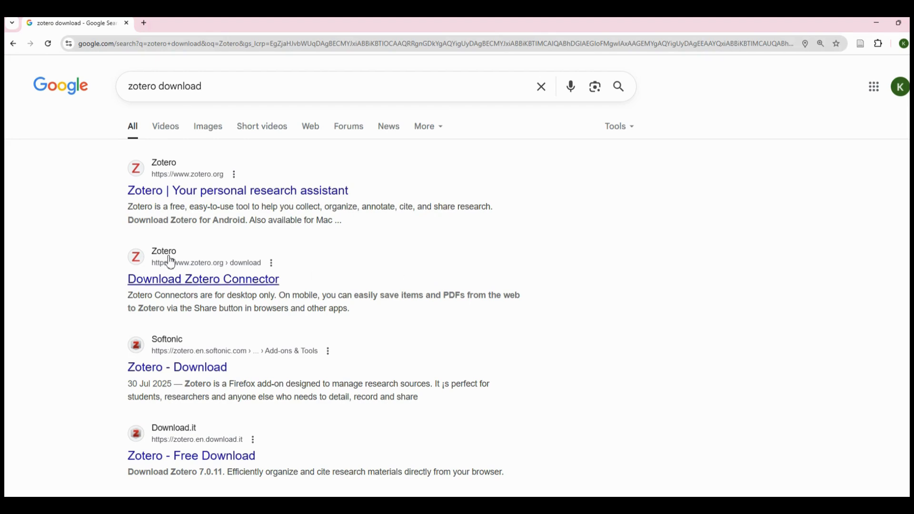
{"action": "left_click", "coordinate": [170, 195]}
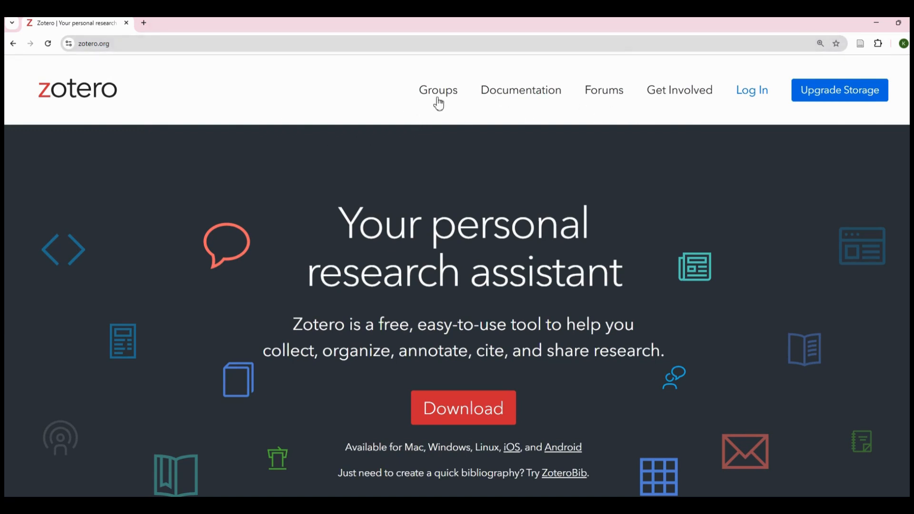
Step: Open Zotero's Documentation page and look through its topics from Quick Links and Using Zotero down to Small Print
{"action": "left_click", "coordinate": [521, 97]}
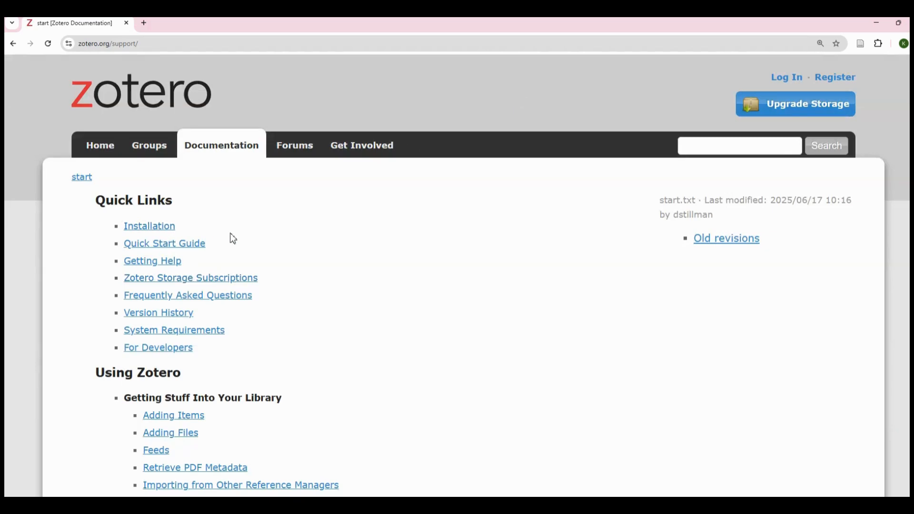
{"action": "scroll", "coordinate": [232, 243], "scroll_direction": "down", "scroll_amount": 3}
{"action": "scroll", "coordinate": [232, 242], "scroll_direction": "up", "scroll_amount": 3}
{"action": "key", "text": "ctrl+plus"}
{"action": "key", "text": "ctrl+plus"}
{"action": "key", "text": "ctrl+plus"}
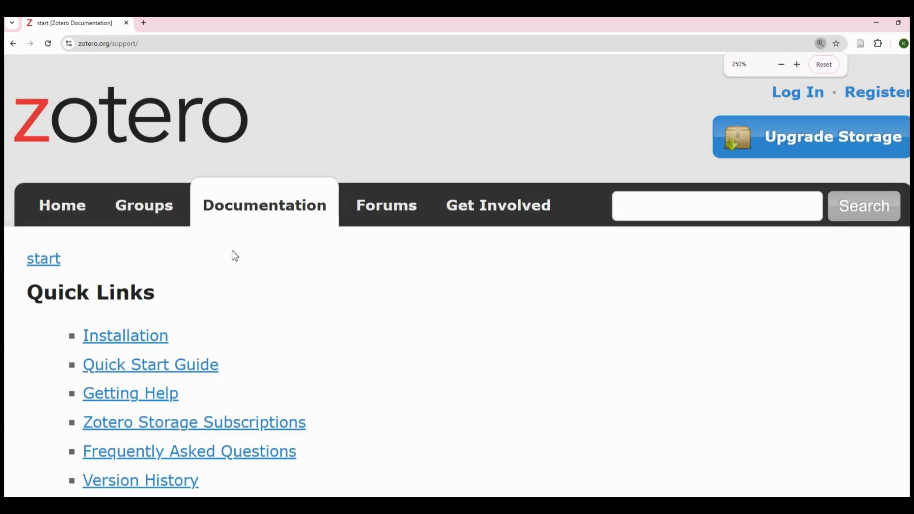
{"action": "scroll", "coordinate": [162, 322], "scroll_direction": "down", "scroll_amount": 1}
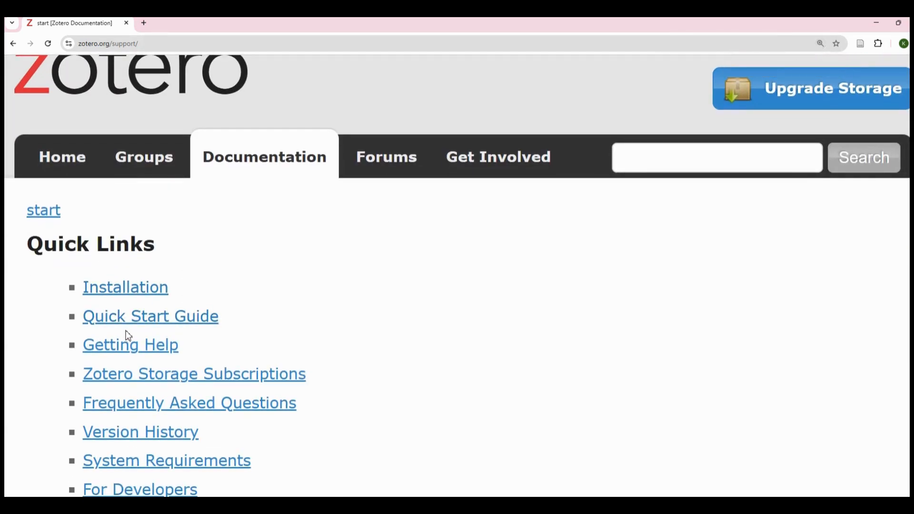
{"action": "scroll", "coordinate": [138, 341], "scroll_direction": "down", "scroll_amount": 2}
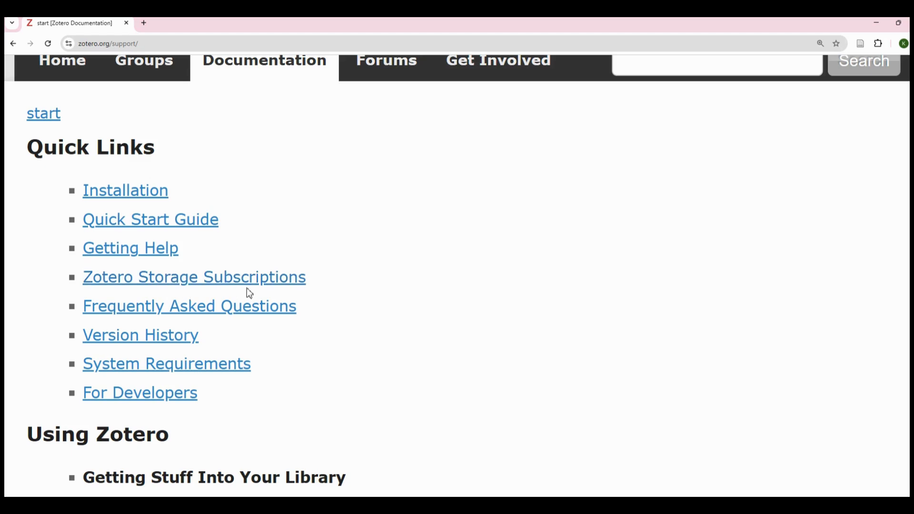
{"action": "scroll", "coordinate": [249, 327], "scroll_direction": "down", "scroll_amount": 4}
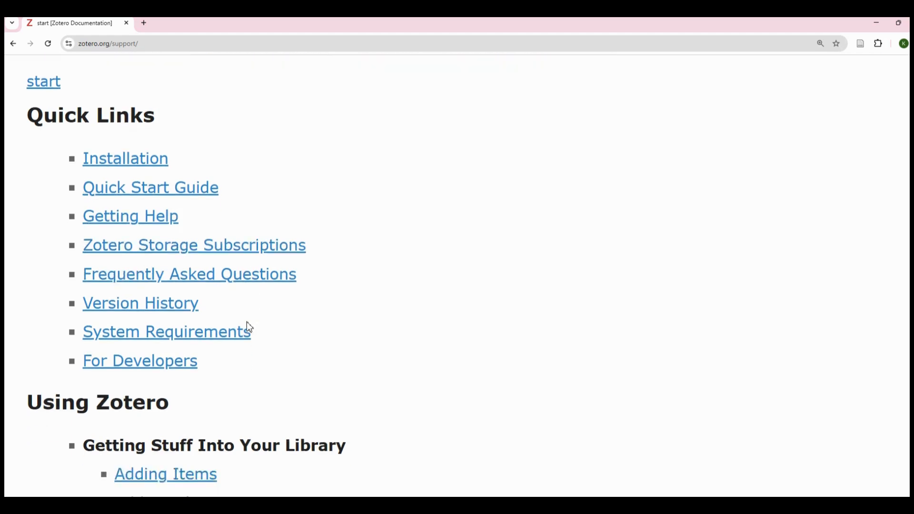
{"action": "scroll", "coordinate": [163, 279], "scroll_direction": "down", "scroll_amount": 2}
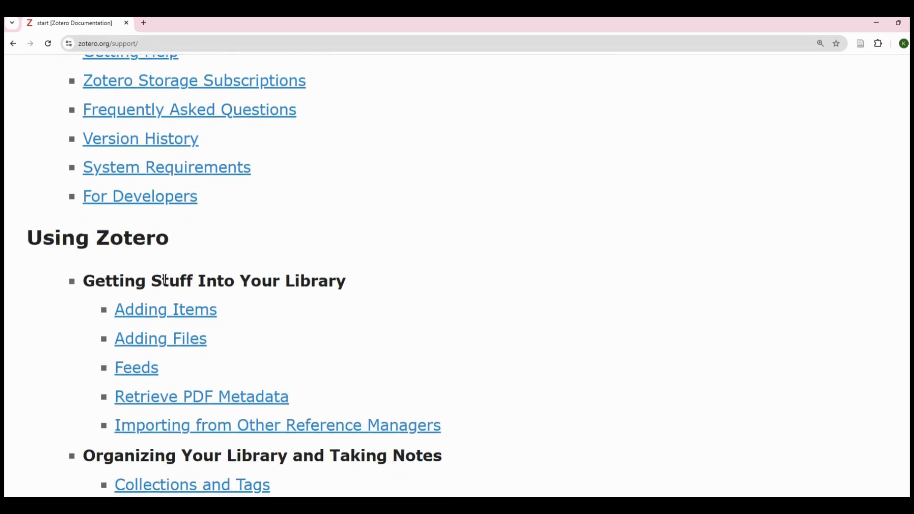
{"action": "scroll", "coordinate": [172, 310], "scroll_direction": "down", "scroll_amount": 2}
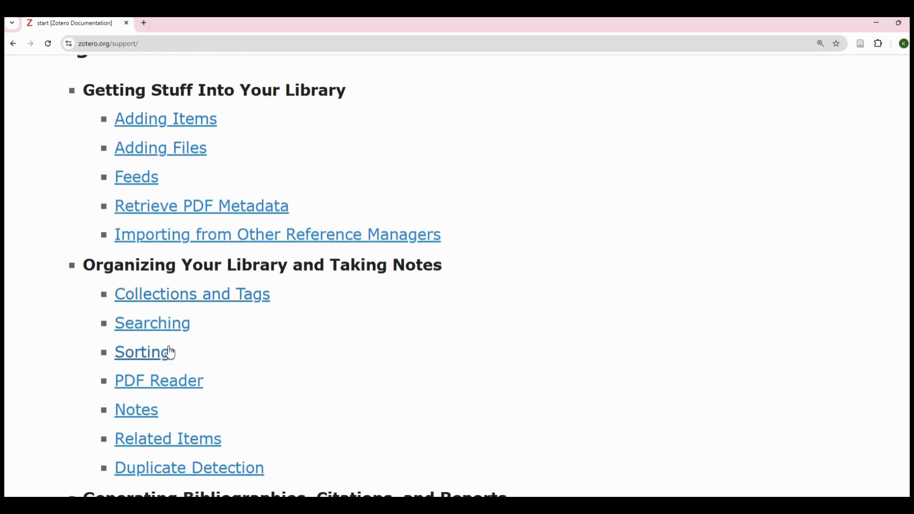
{"action": "scroll", "coordinate": [170, 352], "scroll_direction": "down", "scroll_amount": 3}
{"action": "scroll", "coordinate": [162, 376], "scroll_direction": "down", "scroll_amount": 5}
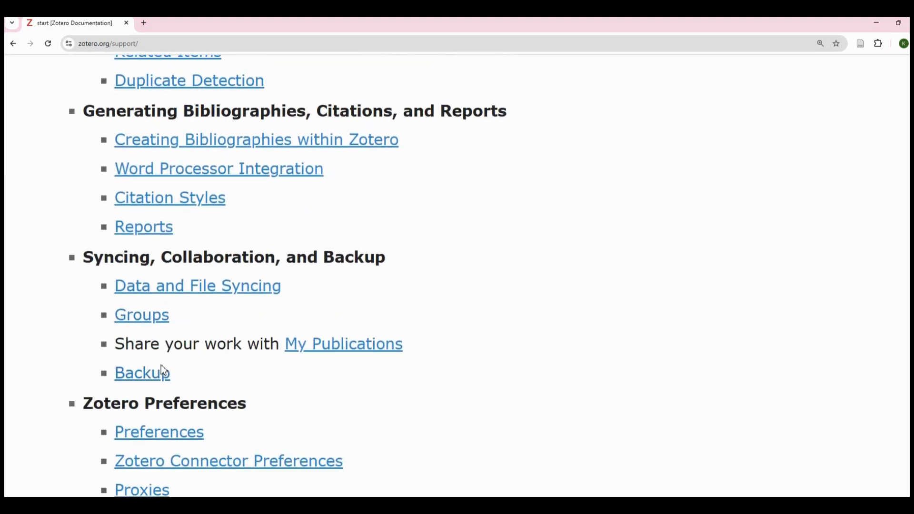
{"action": "scroll", "coordinate": [164, 371], "scroll_direction": "down", "scroll_amount": 2}
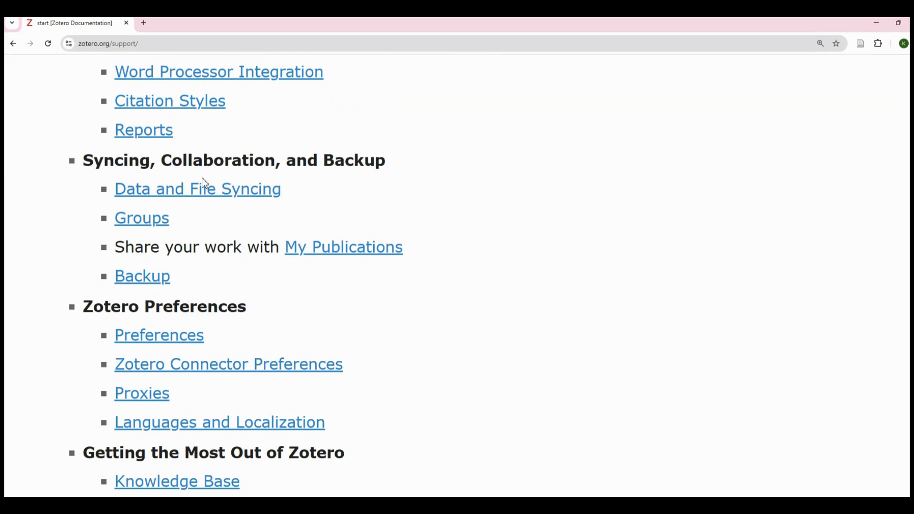
{"action": "scroll", "coordinate": [297, 329], "scroll_direction": "down", "scroll_amount": 8}
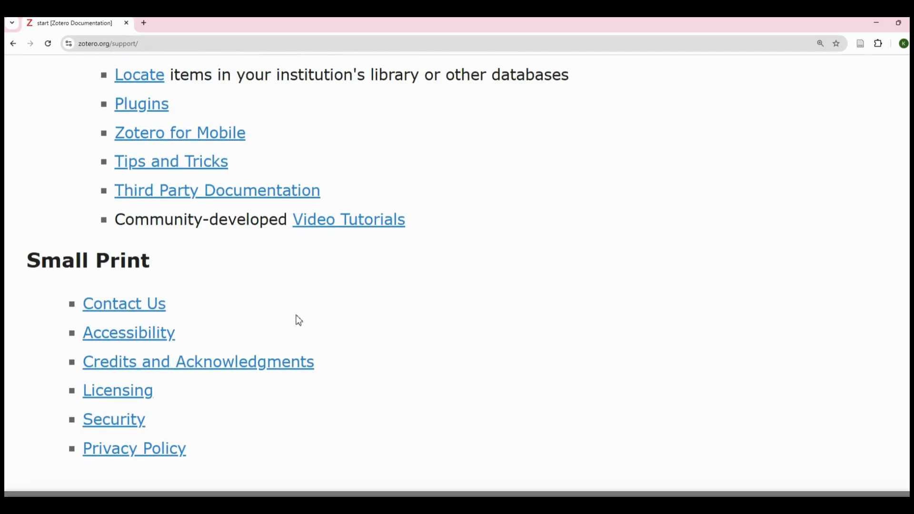
{"action": "scroll", "coordinate": [299, 320], "scroll_direction": "up", "scroll_amount": 20}
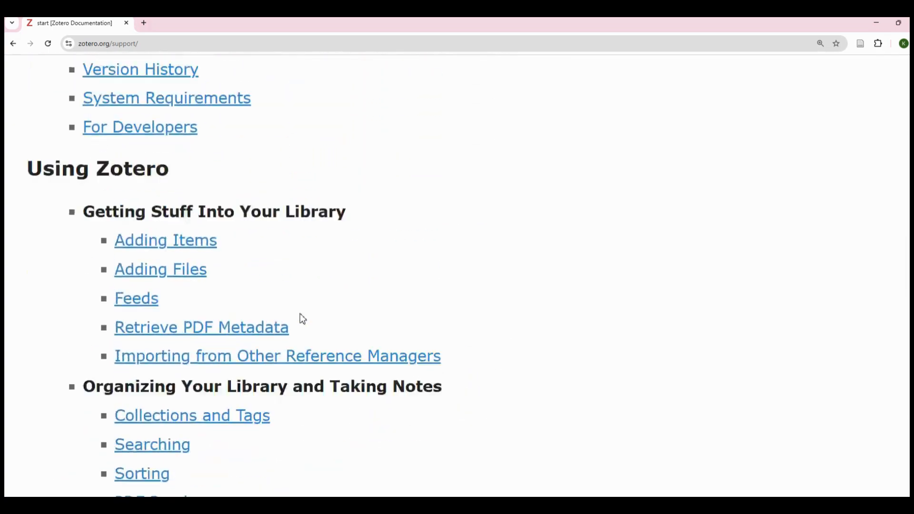
{"action": "scroll", "coordinate": [303, 319], "scroll_direction": "up", "scroll_amount": 8}
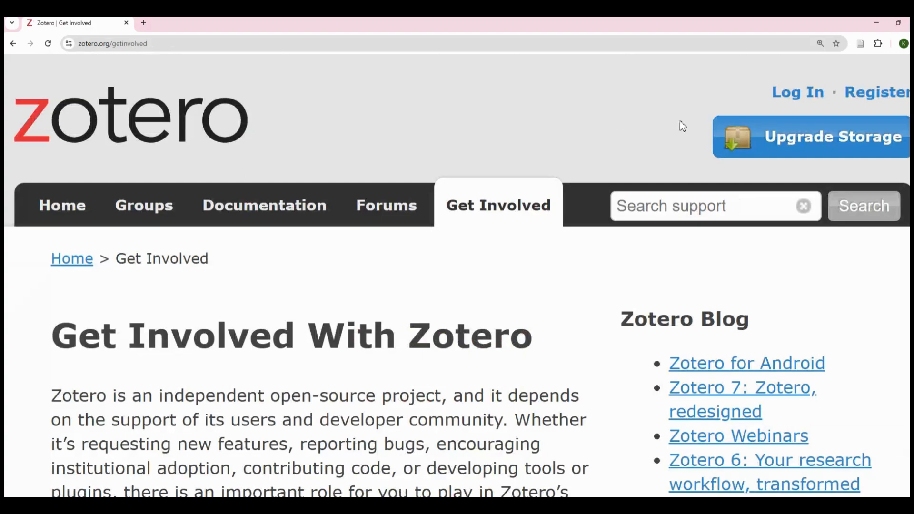
Step: Open the Zotero login page and examine the free account registration link and the sign-in fields
{"action": "left_click", "coordinate": [815, 95]}
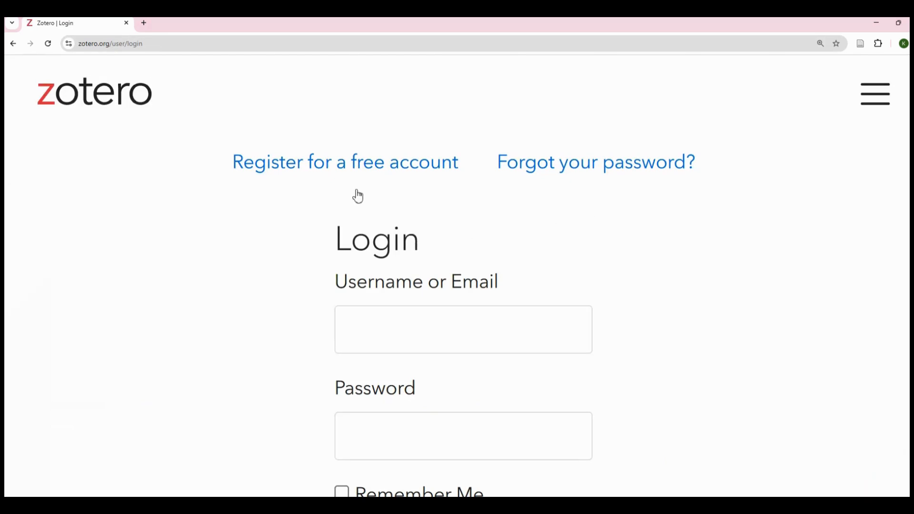
{"action": "scroll", "coordinate": [410, 284], "scroll_direction": "down", "scroll_amount": 1}
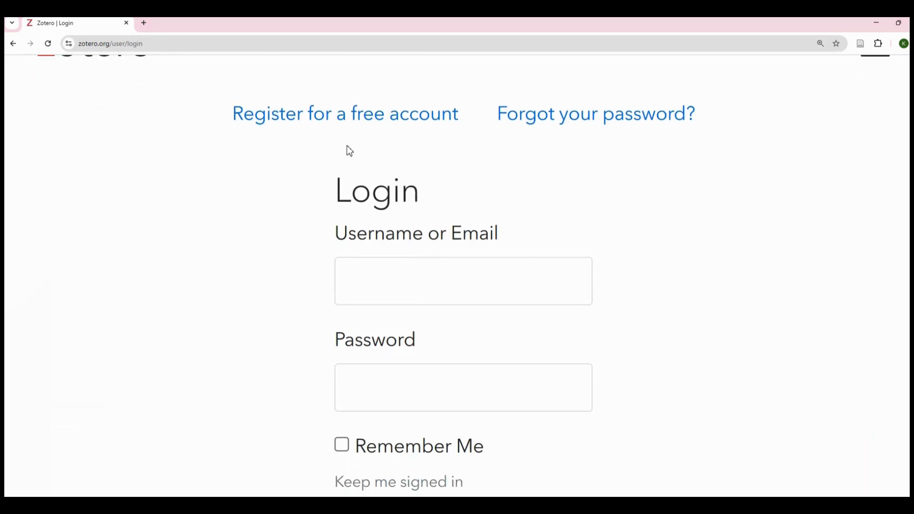
{"action": "scroll", "coordinate": [327, 256], "scroll_direction": "up", "scroll_amount": 1}
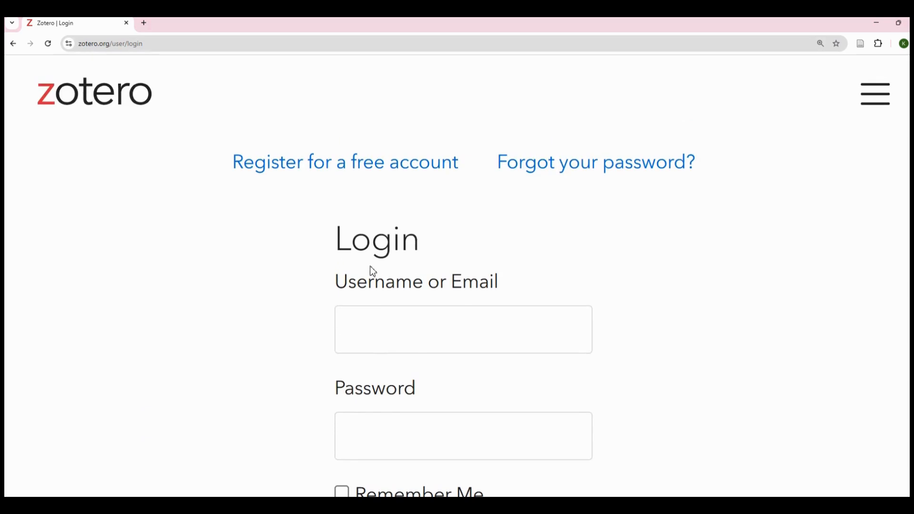
{"action": "scroll", "coordinate": [376, 269], "scroll_direction": "down", "scroll_amount": 3}
{"action": "scroll", "coordinate": [379, 268], "scroll_direction": "up", "scroll_amount": 2}
{"action": "scroll", "coordinate": [379, 268], "scroll_direction": "down", "scroll_amount": 1}
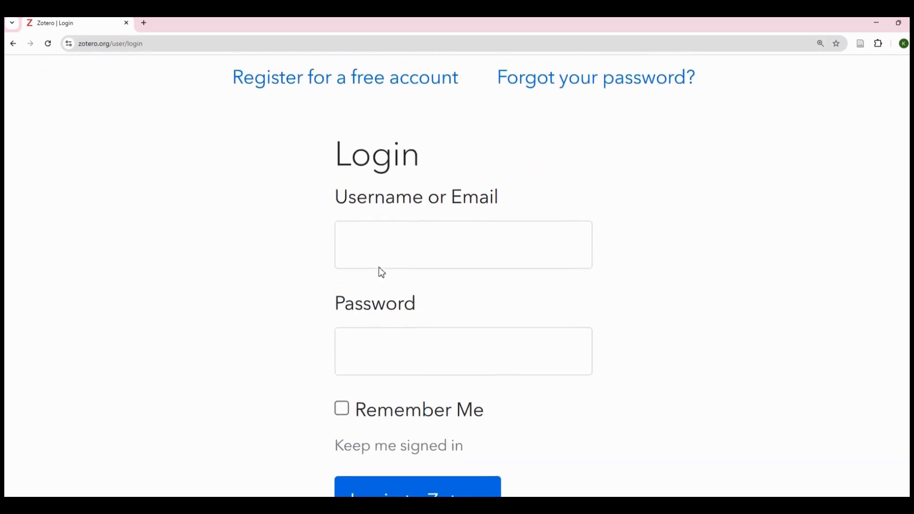
{"action": "scroll", "coordinate": [379, 271], "scroll_direction": "up", "scroll_amount": 2}
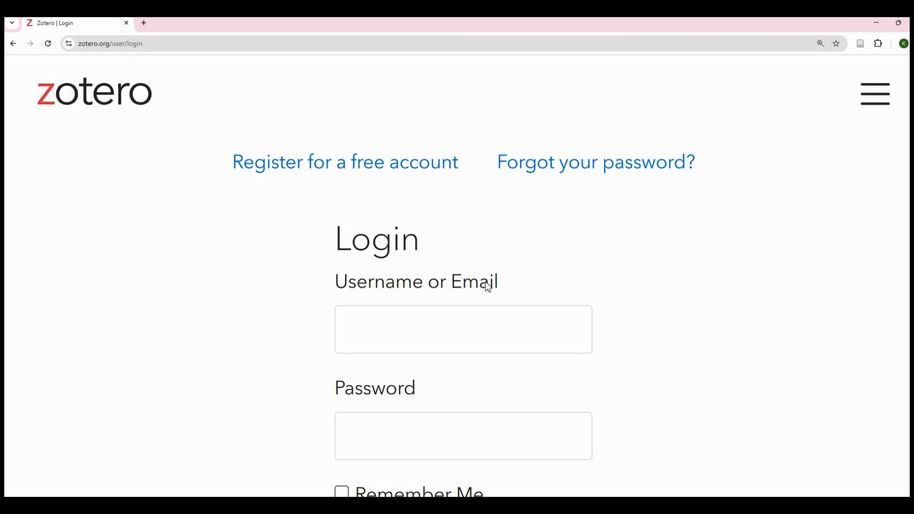
Step: Return to the Get Involved page and read through its sections from Sustain Zotero to Keep in Touch
{"action": "left_click", "coordinate": [15, 44]}
{"action": "key", "text": "ctrl+minus"}
{"action": "key", "text": "ctrl+minus"}
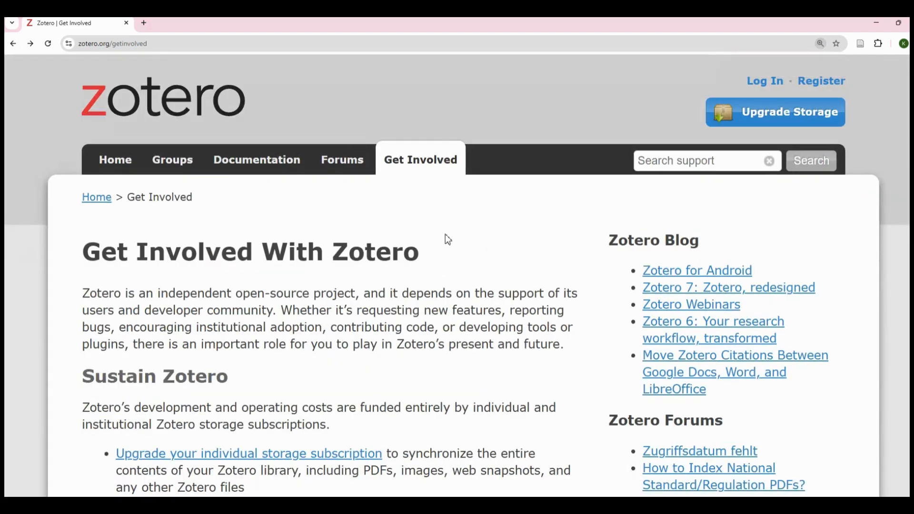
{"action": "scroll", "coordinate": [445, 236], "scroll_direction": "down", "scroll_amount": 4}
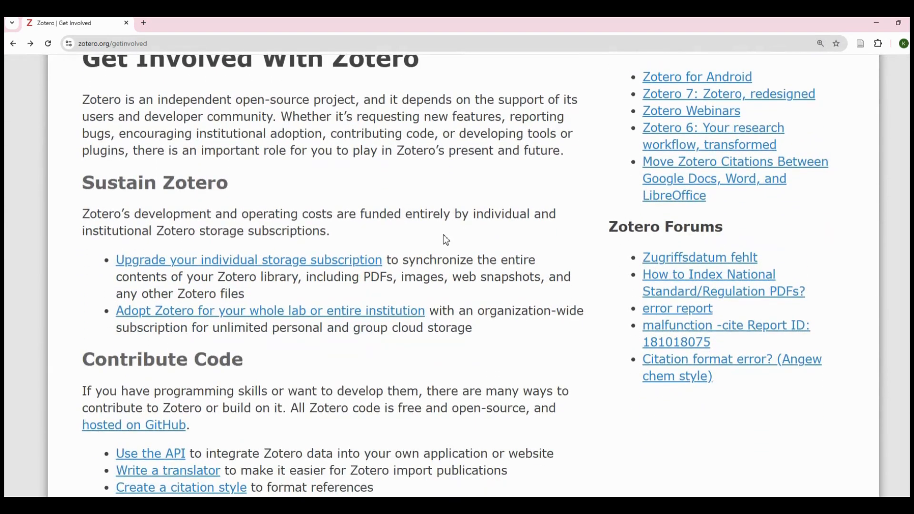
{"action": "scroll", "coordinate": [446, 235], "scroll_direction": "up", "scroll_amount": 4}
{"action": "scroll", "coordinate": [446, 236], "scroll_direction": "up", "scroll_amount": 1}
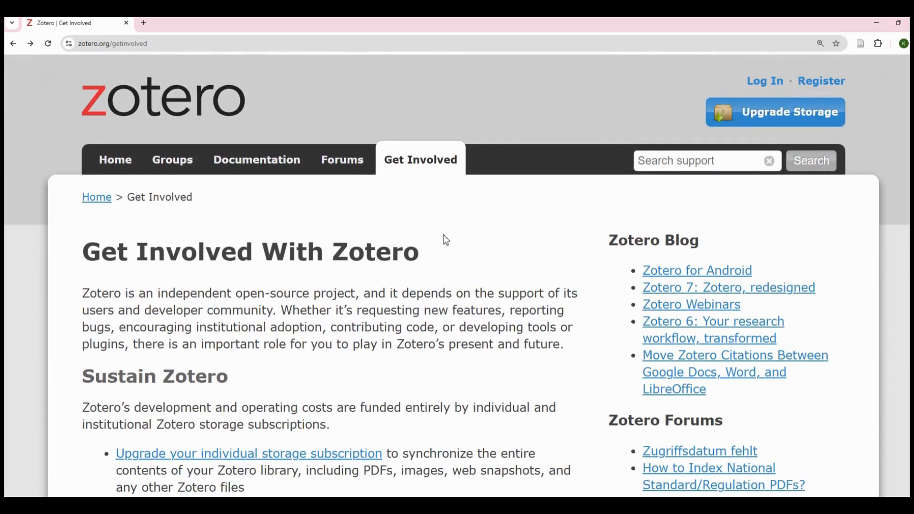
{"action": "scroll", "coordinate": [419, 243], "scroll_direction": "down", "scroll_amount": 2}
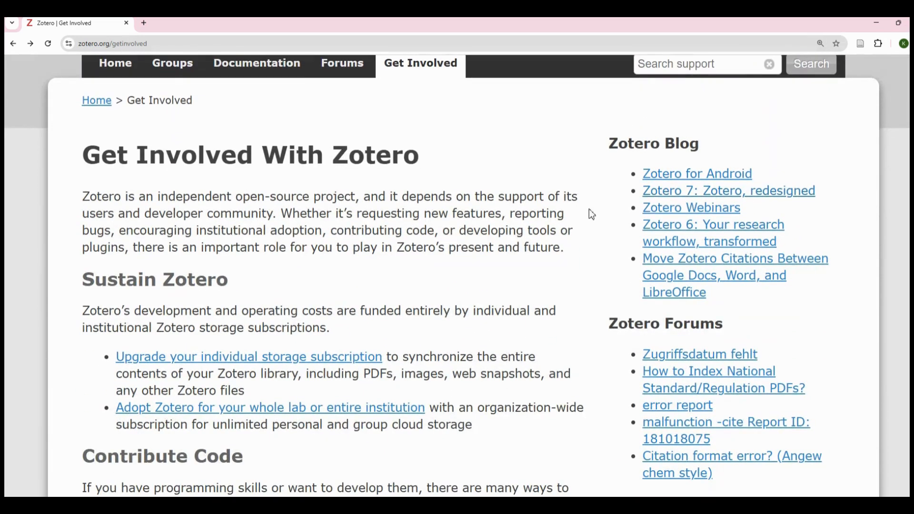
{"action": "scroll", "coordinate": [520, 314], "scroll_direction": "down", "scroll_amount": 1}
{"action": "scroll", "coordinate": [521, 315], "scroll_direction": "down", "scroll_amount": 7}
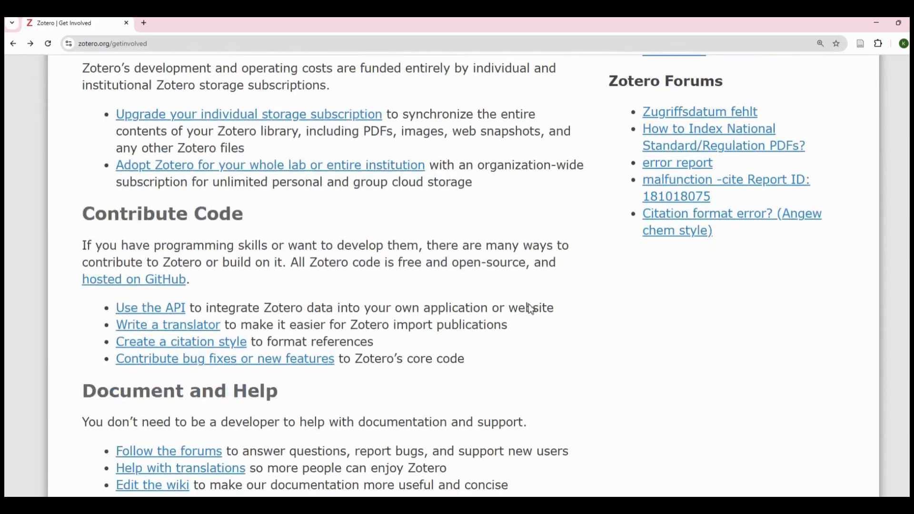
{"action": "scroll", "coordinate": [593, 310], "scroll_direction": "down", "scroll_amount": 5}
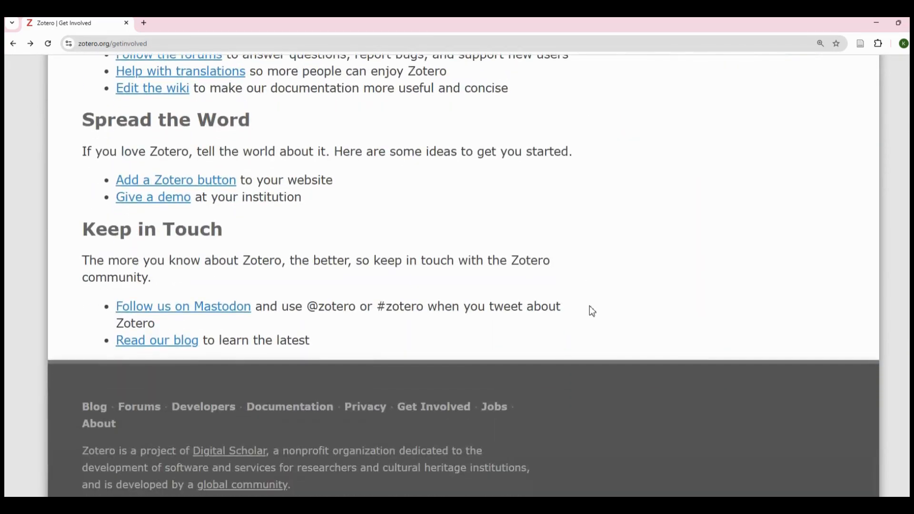
{"action": "scroll", "coordinate": [594, 311], "scroll_direction": "up", "scroll_amount": 12}
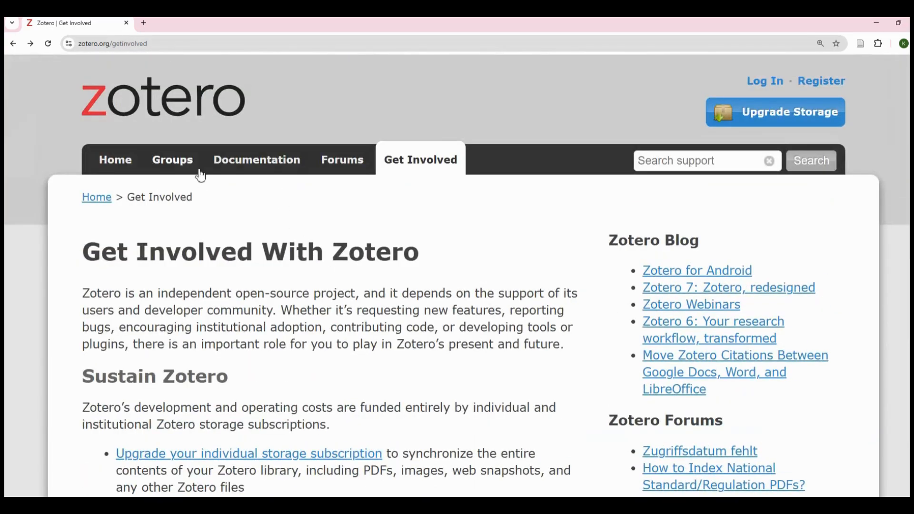
Step: Go back to the Zotero home page and open the download page showing Zotero 7 for Windows
{"action": "left_click", "coordinate": [261, 171]}
{"action": "left_click", "coordinate": [117, 161]}
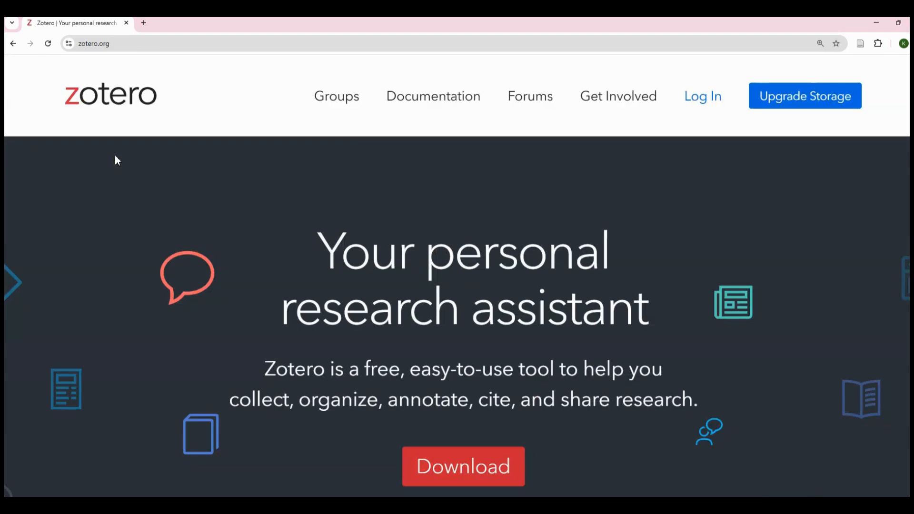
{"action": "scroll", "coordinate": [453, 325], "scroll_direction": "down", "scroll_amount": 3}
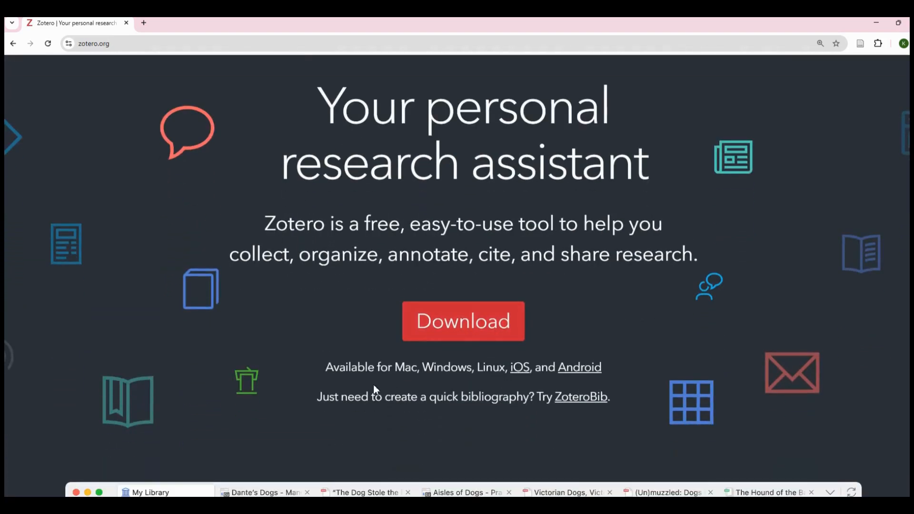
{"action": "scroll", "coordinate": [371, 371], "scroll_direction": "up", "scroll_amount": 2}
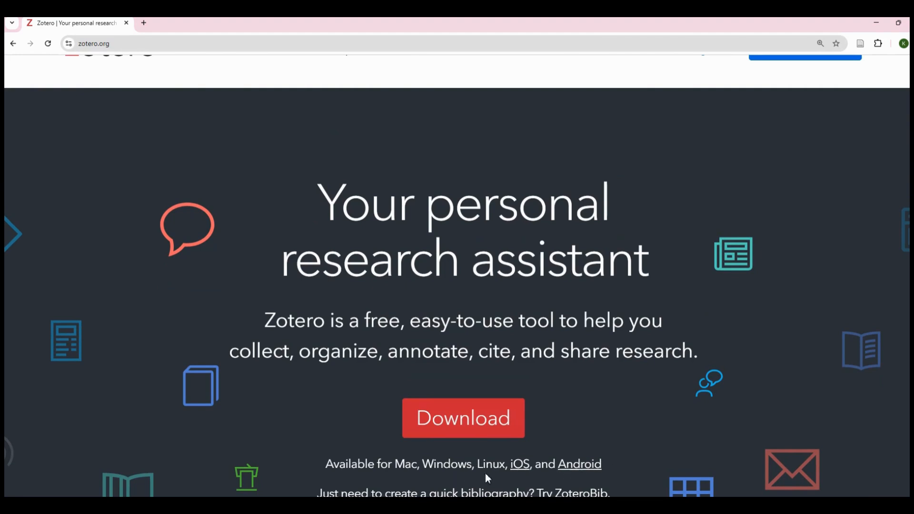
{"action": "scroll", "coordinate": [355, 470], "scroll_direction": "down", "scroll_amount": 2}
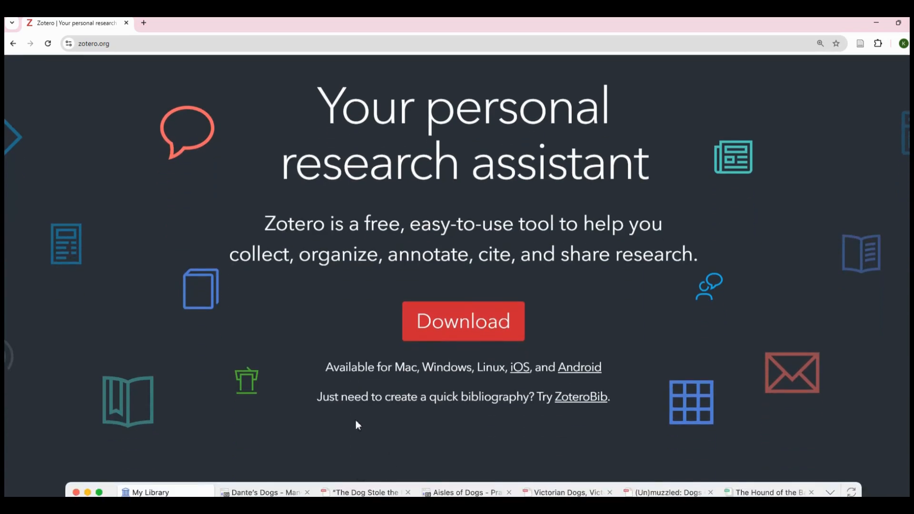
{"action": "left_click", "coordinate": [453, 331]}
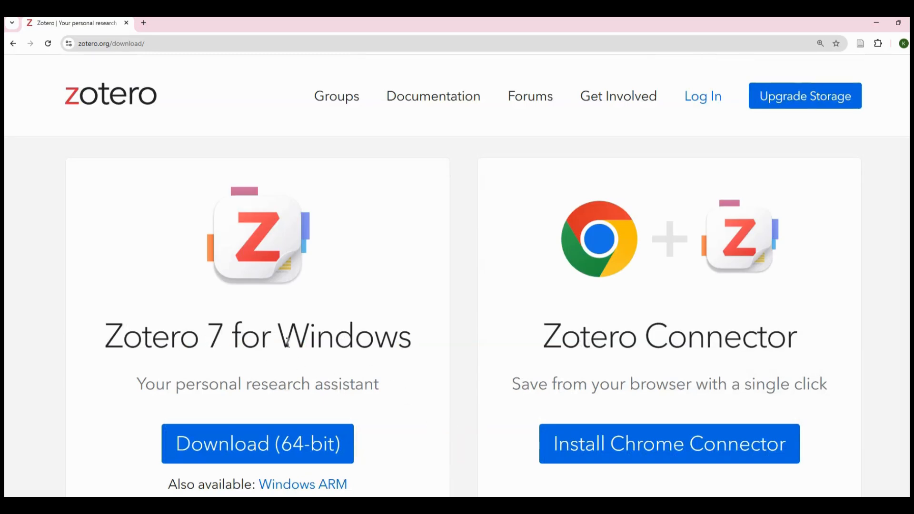
{"action": "scroll", "coordinate": [346, 318], "scroll_direction": "down", "scroll_amount": 1}
{"action": "scroll", "coordinate": [347, 331], "scroll_direction": "up", "scroll_amount": 2, "text": "ctrl"}
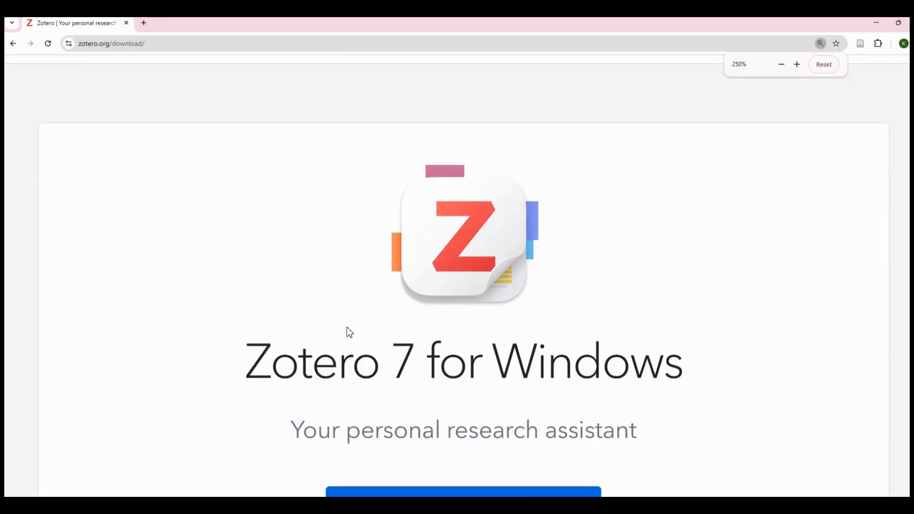
Step: Expand the other versions on the download page, look through the Zotero 7 and Zotero 6 options, and download Zotero 6 for Windows
{"action": "scroll", "coordinate": [426, 347], "scroll_direction": "down", "scroll_amount": 2}
{"action": "scroll", "coordinate": [426, 347], "scroll_direction": "down", "scroll_amount": 1, "text": "ctrl"}
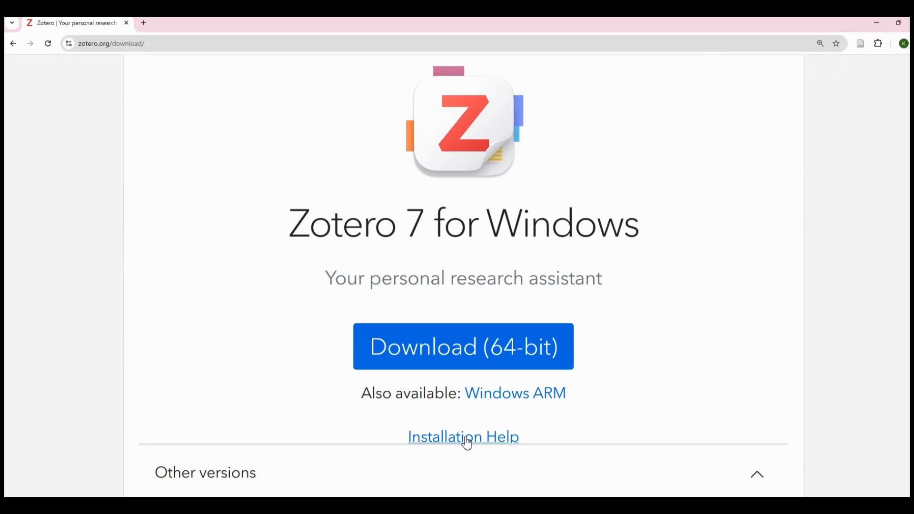
{"action": "left_click", "coordinate": [758, 477]}
{"action": "scroll", "coordinate": [673, 453], "scroll_direction": "down", "scroll_amount": 7}
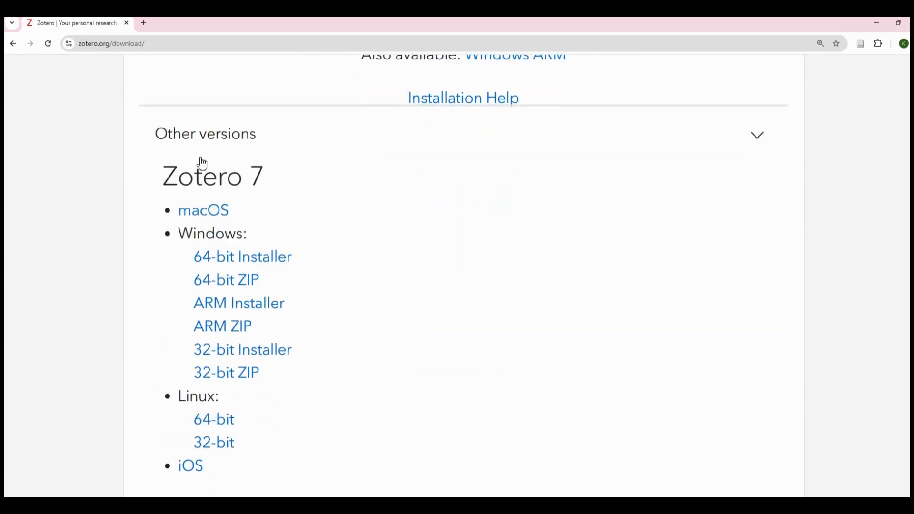
{"action": "scroll", "coordinate": [270, 332], "scroll_direction": "down", "scroll_amount": 3}
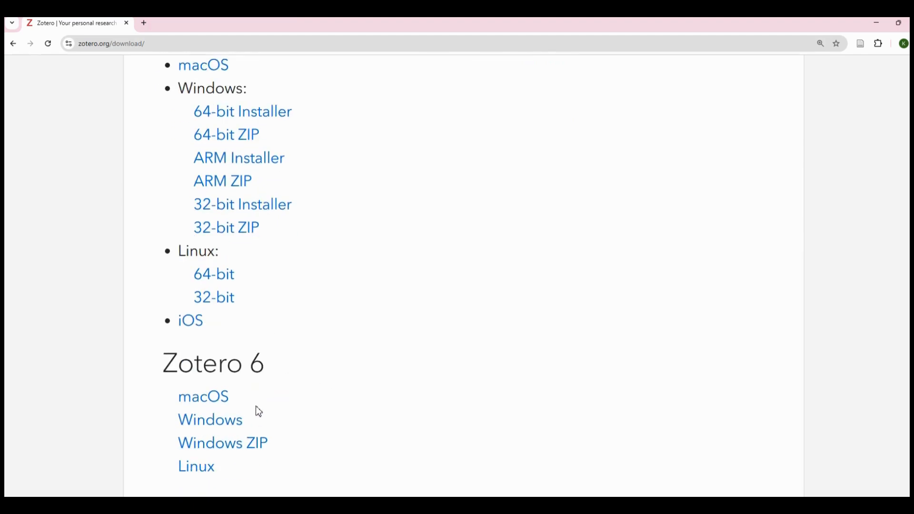
{"action": "scroll", "coordinate": [257, 410], "scroll_direction": "up", "scroll_amount": 4}
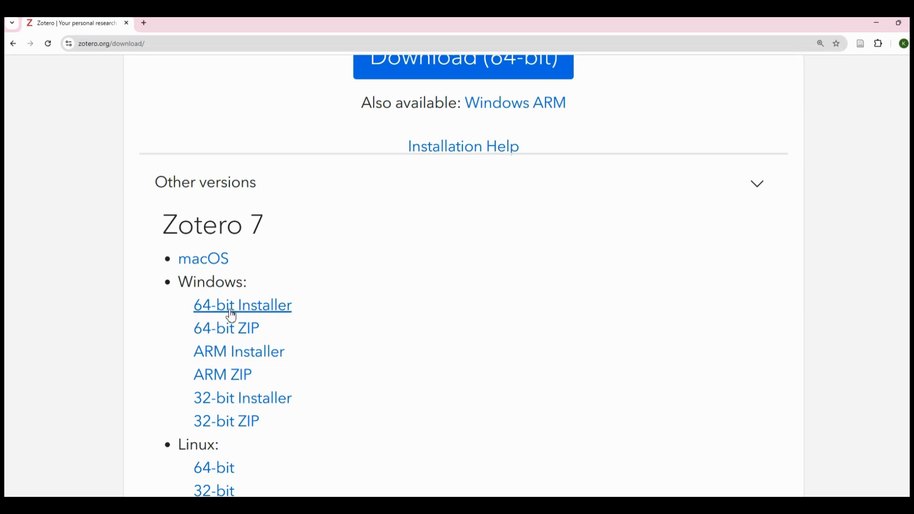
{"action": "scroll", "coordinate": [282, 348], "scroll_direction": "down", "scroll_amount": 4}
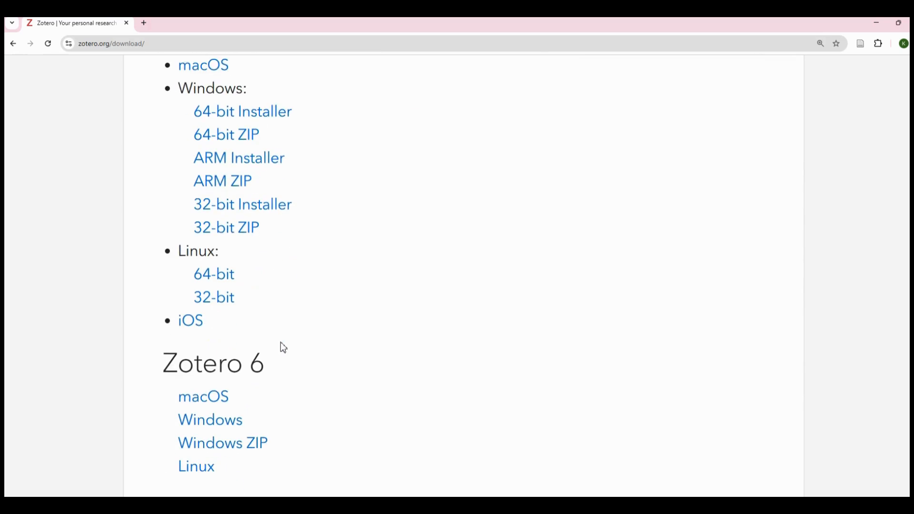
{"action": "left_click", "coordinate": [219, 425]}
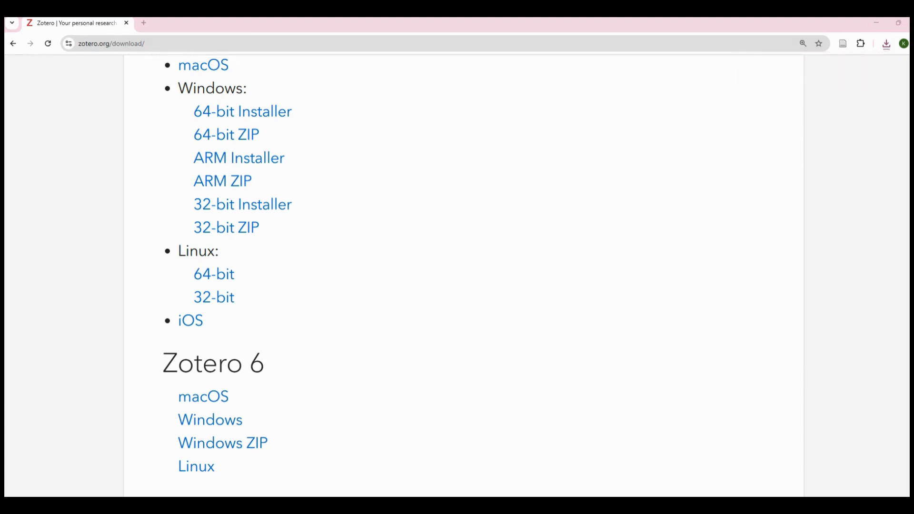
Step: View the downloaded Zotero-6.0.36_setup.exe in the Downloads folder, and close the folder window
{"action": "left_click_drag", "start_coordinate": [6, 172], "coordinate": [407, 198]}
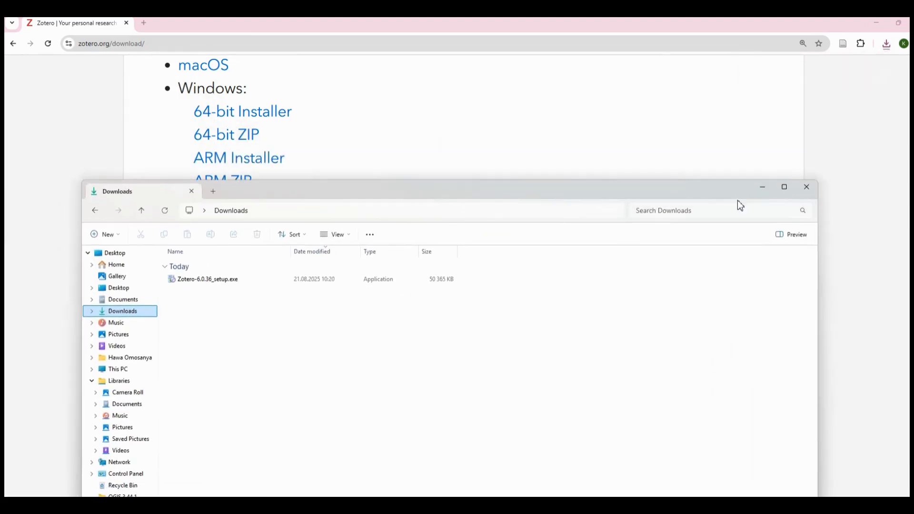
{"action": "left_click", "coordinate": [785, 187]}
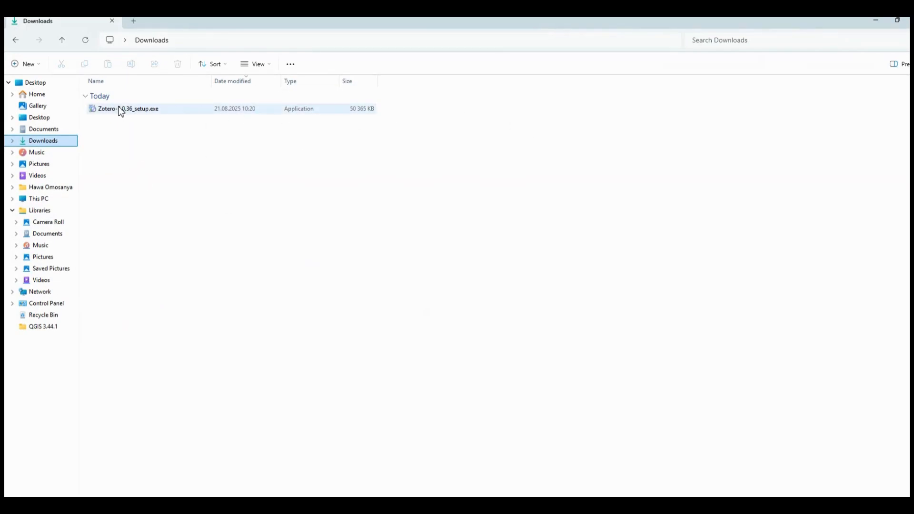
{"action": "double_click", "coordinate": [719, 23]}
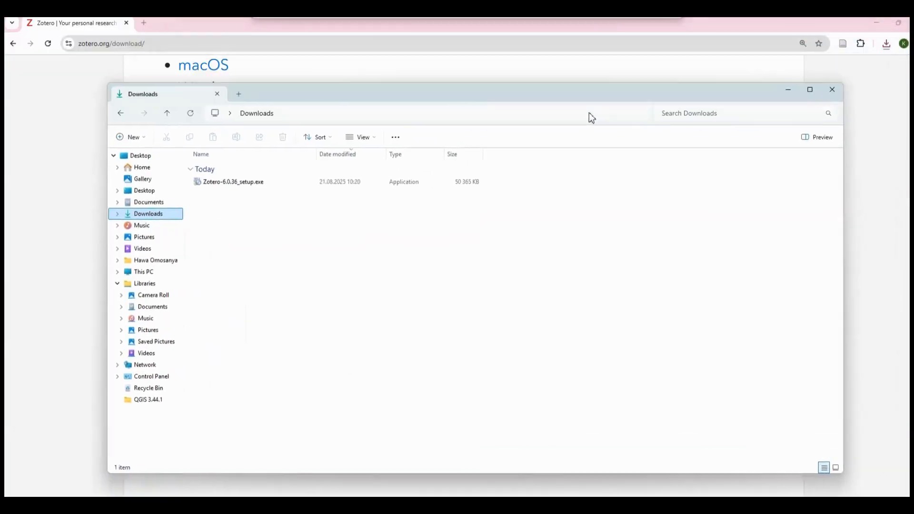
{"action": "left_click_drag", "start_coordinate": [590, 113], "coordinate": [5, 141]}
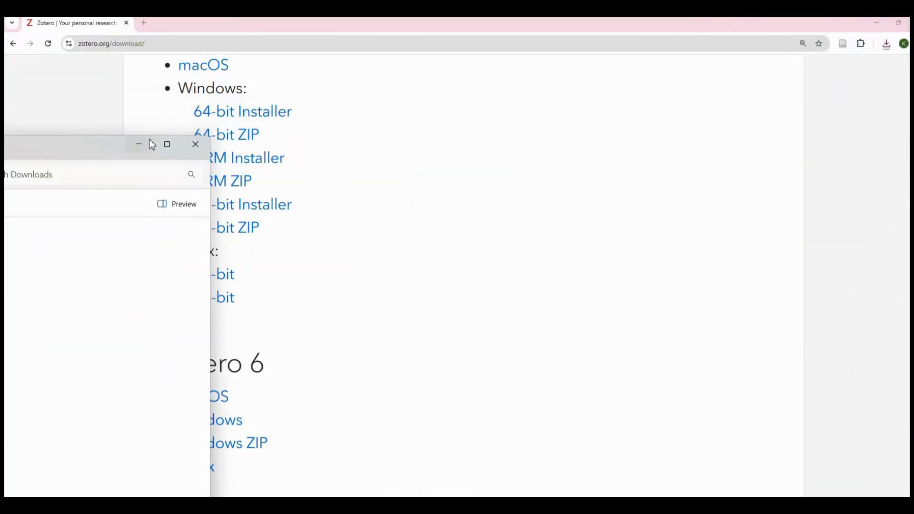
{"action": "left_click", "coordinate": [198, 145]}
Step: Reopen the download page from the Zotero home page, view the Zotero Connector section, and try the browser's installed connector, cancelling its dialog
{"action": "left_click", "coordinate": [14, 44]}
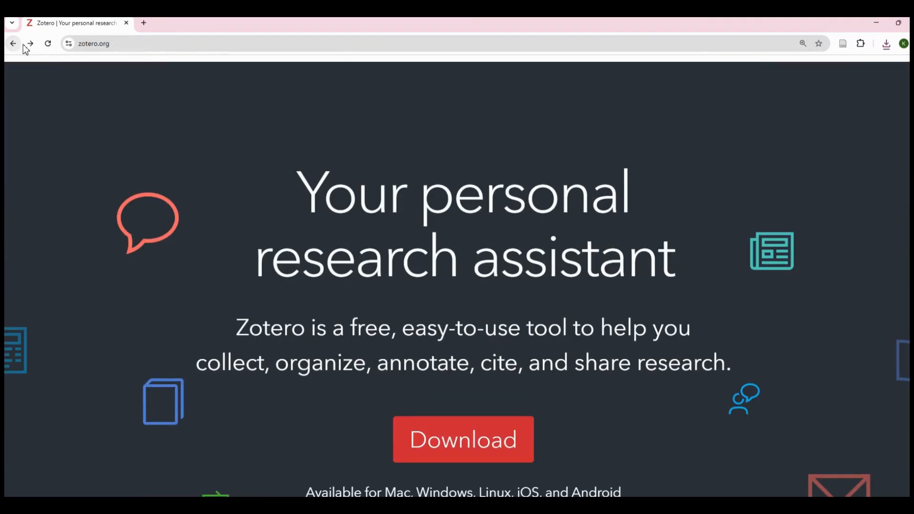
{"action": "left_click", "coordinate": [485, 430]}
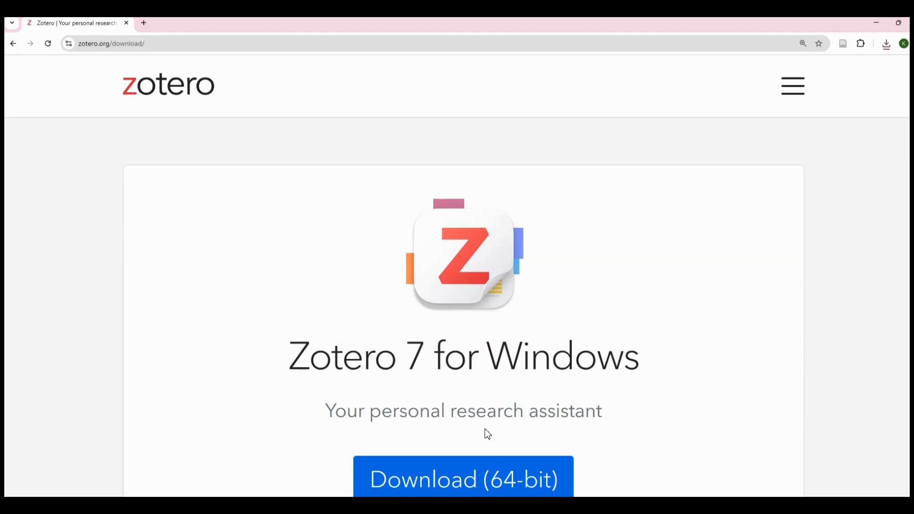
{"action": "scroll", "coordinate": [665, 374], "scroll_direction": "down", "scroll_amount": 10}
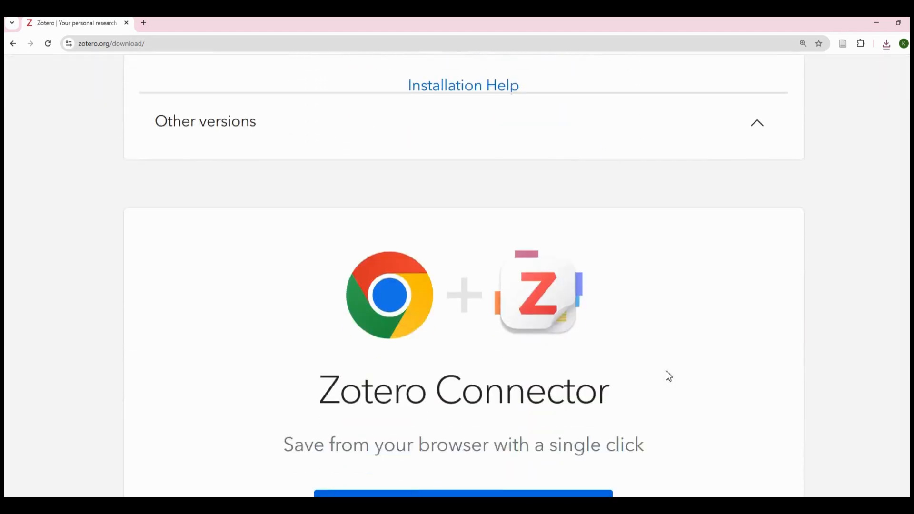
{"action": "scroll", "coordinate": [662, 366], "scroll_direction": "down", "scroll_amount": 3}
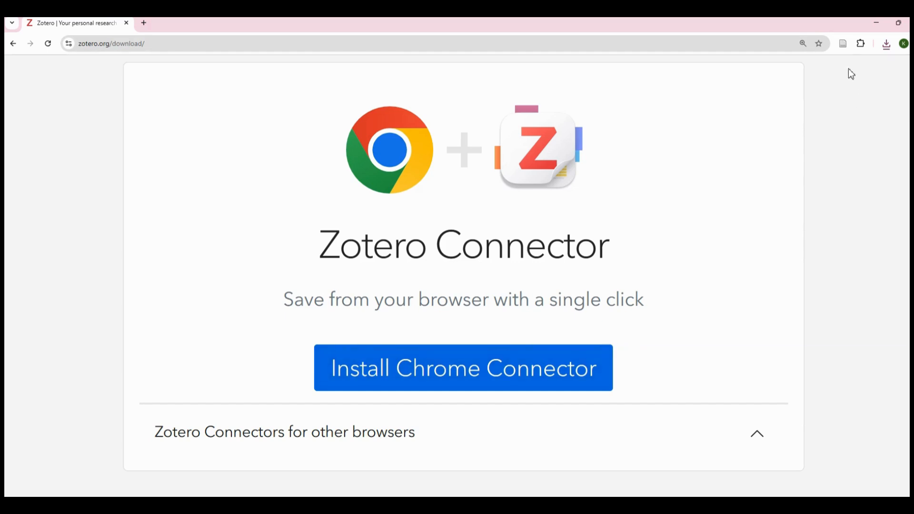
{"action": "left_click", "coordinate": [841, 46]}
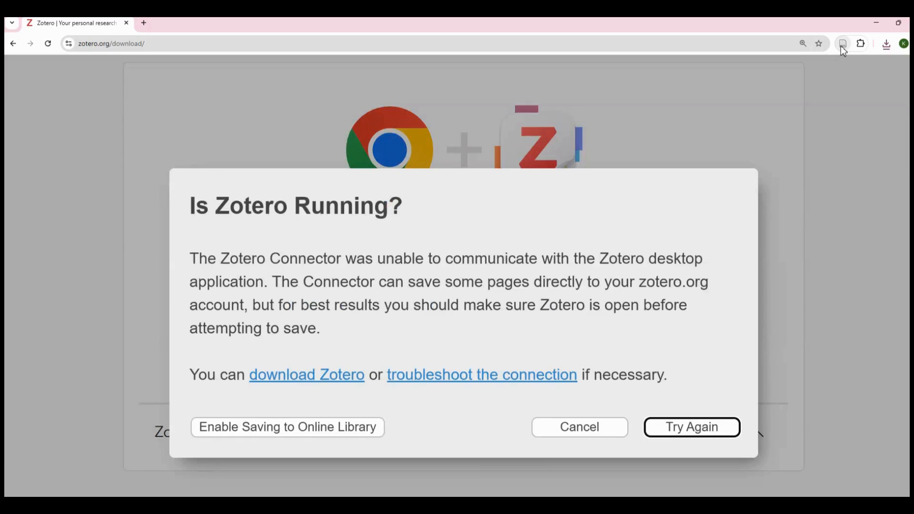
{"action": "left_click", "coordinate": [584, 433]}
Step: Open the Google Play listing from the Zotero for Mobile section and look through it from About this app to What's new
{"action": "scroll", "coordinate": [674, 315], "scroll_direction": "down", "scroll_amount": 10}
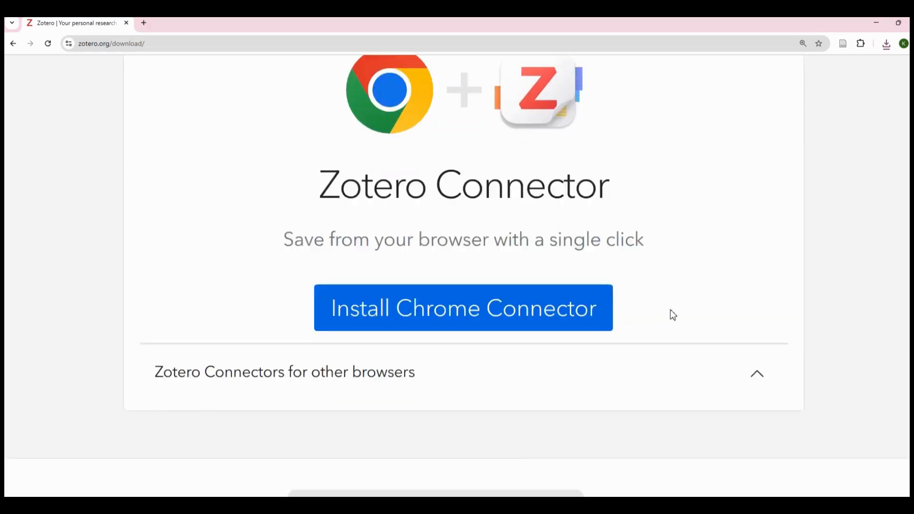
{"action": "scroll", "coordinate": [674, 315], "scroll_direction": "down", "scroll_amount": 3}
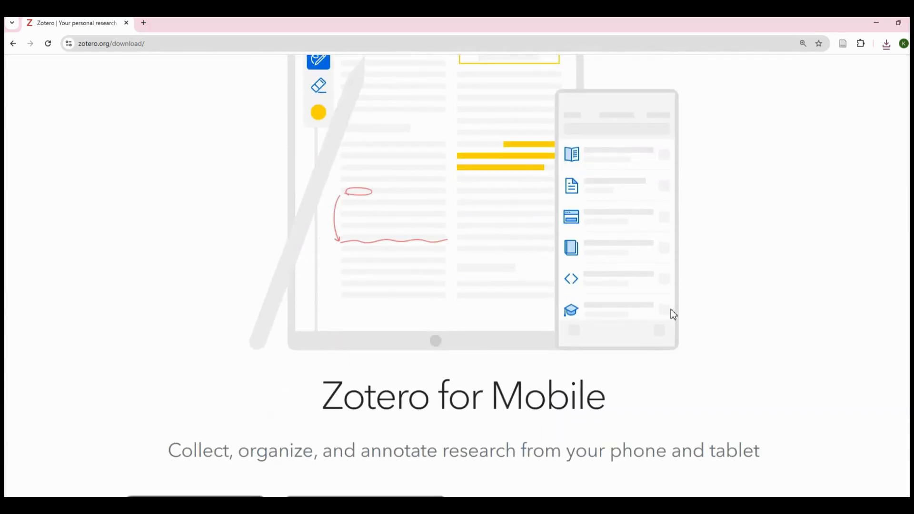
{"action": "scroll", "coordinate": [673, 316], "scroll_direction": "down", "scroll_amount": 1}
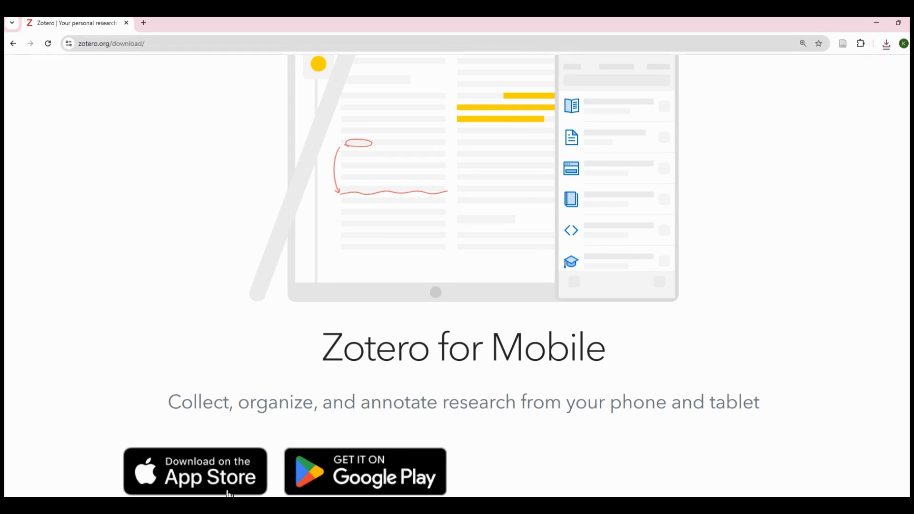
{"action": "left_click", "coordinate": [387, 482]}
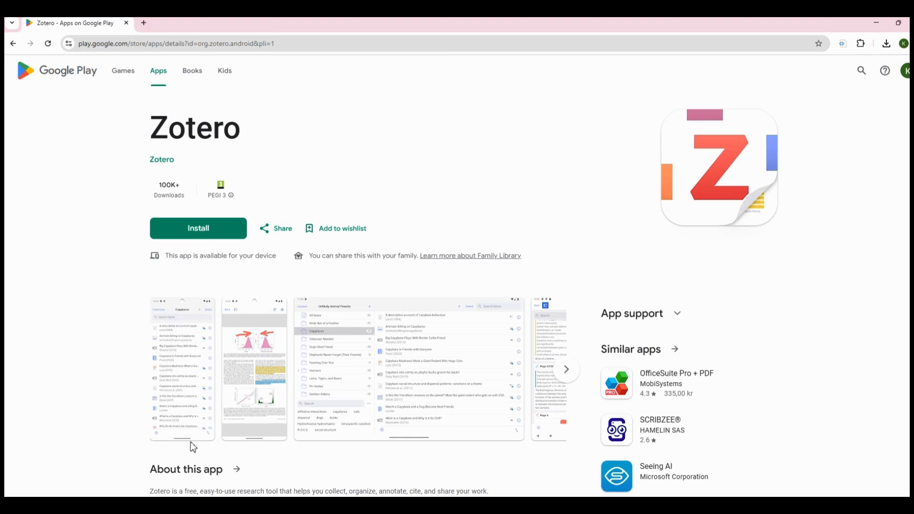
{"action": "scroll", "coordinate": [273, 438], "scroll_direction": "down", "scroll_amount": 6}
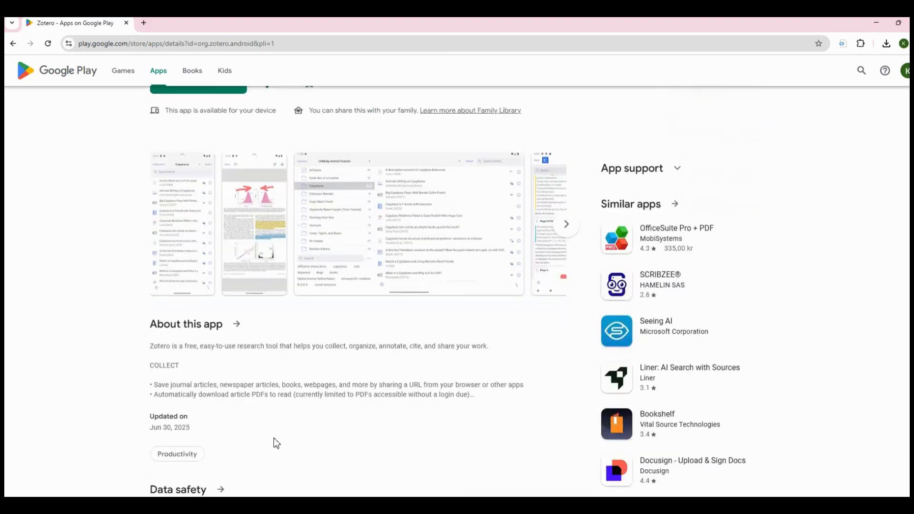
{"action": "scroll", "coordinate": [276, 439], "scroll_direction": "down", "scroll_amount": 5}
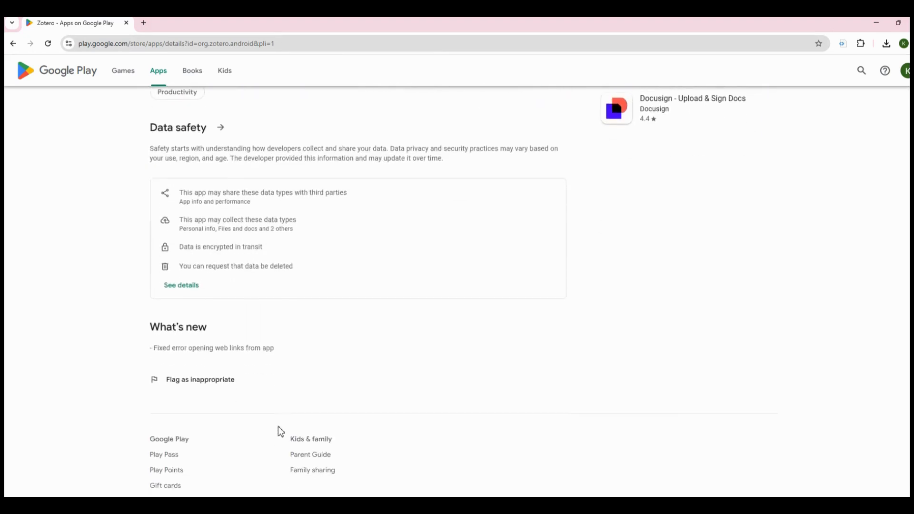
{"action": "scroll", "coordinate": [279, 426], "scroll_direction": "up", "scroll_amount": 6}
{"action": "scroll", "coordinate": [279, 428], "scroll_direction": "up", "scroll_amount": 4}
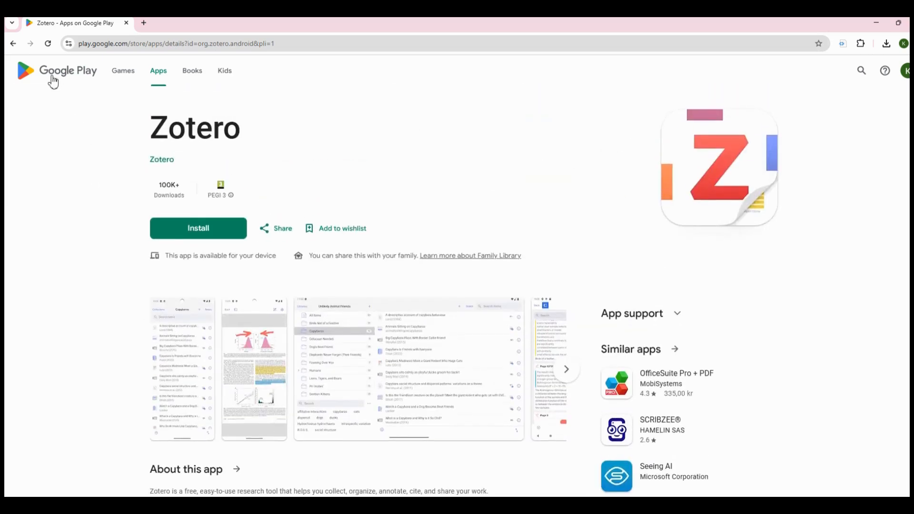
Step: Return to the Zotero download page and review the Zotero Connector and desktop download sections
{"action": "left_click", "coordinate": [13, 45]}
{"action": "scroll", "coordinate": [109, 197], "scroll_direction": "up", "scroll_amount": 10}
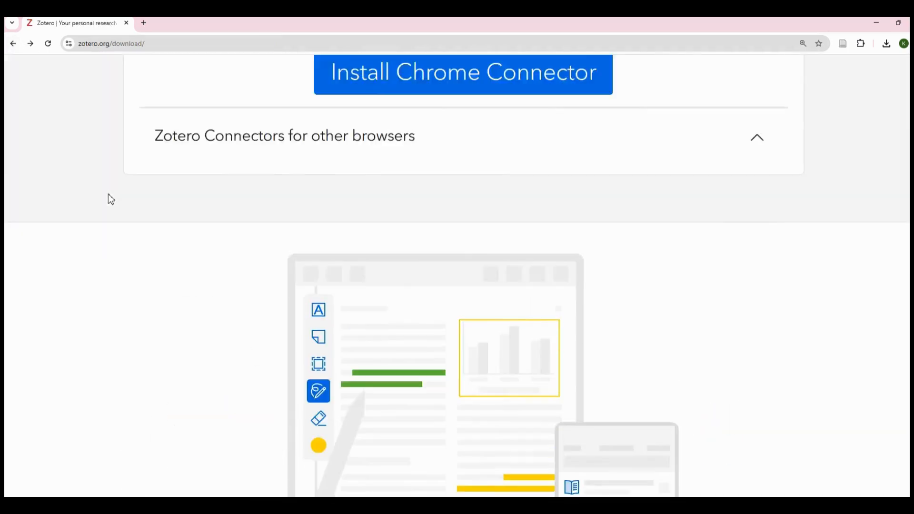
{"action": "scroll", "coordinate": [341, 384], "scroll_direction": "down", "scroll_amount": 4}
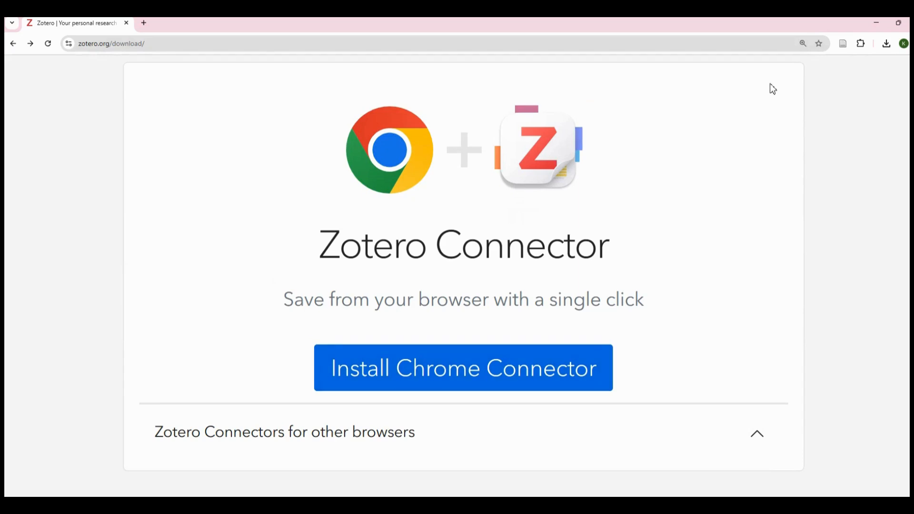
{"action": "scroll", "coordinate": [603, 261], "scroll_direction": "up", "scroll_amount": 4}
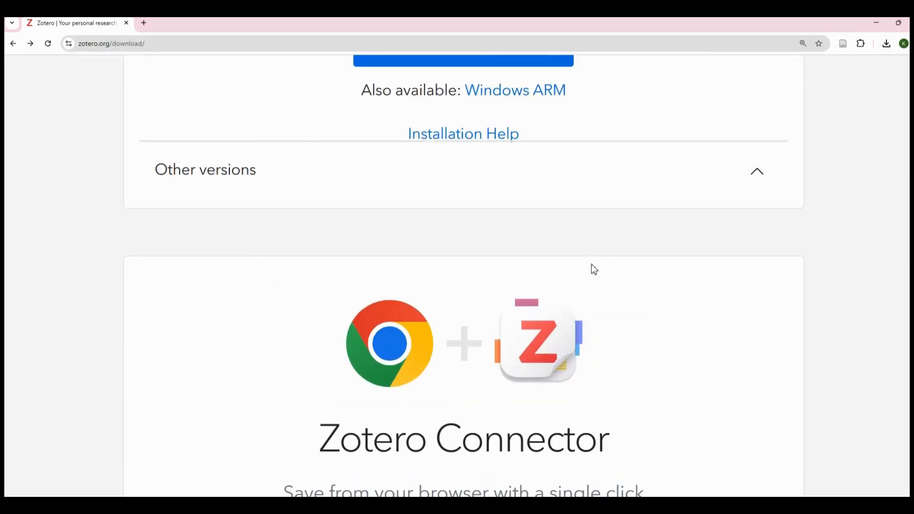
{"action": "scroll", "coordinate": [593, 267], "scroll_direction": "up", "scroll_amount": 5}
{"action": "scroll", "coordinate": [594, 267], "scroll_direction": "up", "scroll_amount": 1}
{"action": "scroll", "coordinate": [481, 302], "scroll_direction": "up", "scroll_amount": 2}
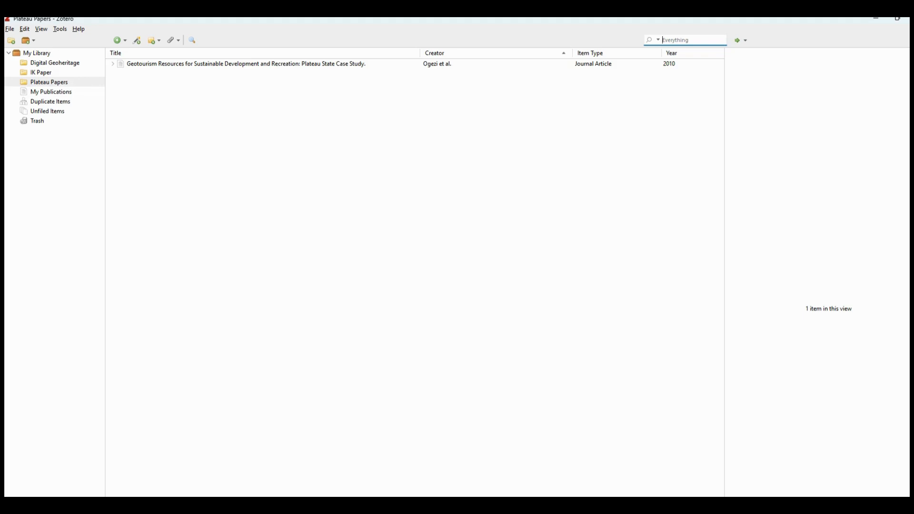
Step: Switch to New Microsoft Word Document.docx in Word and display the Zotero citation and bibliography commands
{"action": "key", "text": "alt+Tab"}
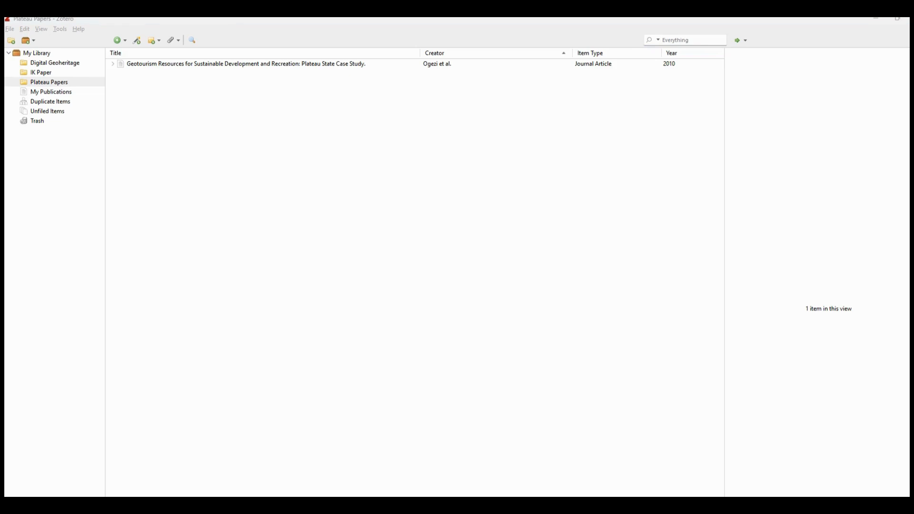
{"action": "key", "text": "alt+Tab"}
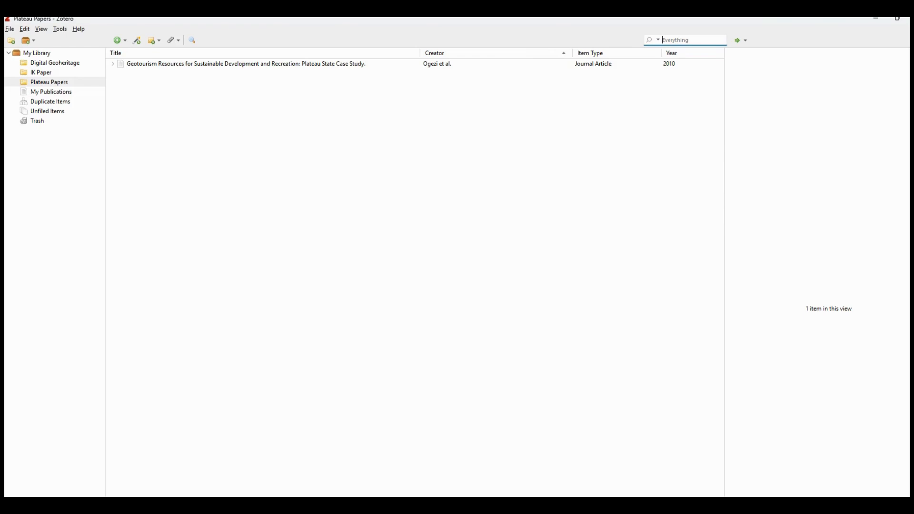
{"action": "key", "text": "alt+Tab"}
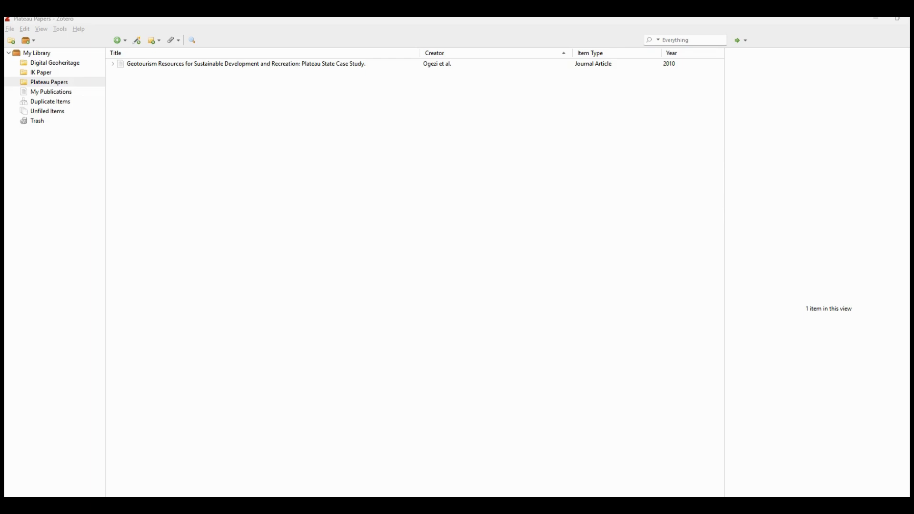
{"action": "left_click_drag", "start_coordinate": [6, 193], "coordinate": [392, 164]}
{"action": "left_click", "coordinate": [558, 163]}
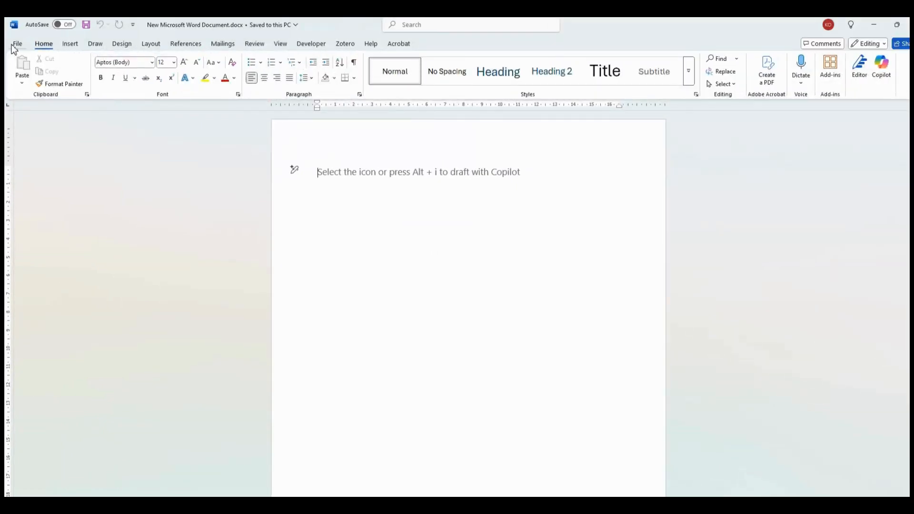
{"action": "scroll", "coordinate": [393, 175], "scroll_direction": "up", "scroll_amount": 2}
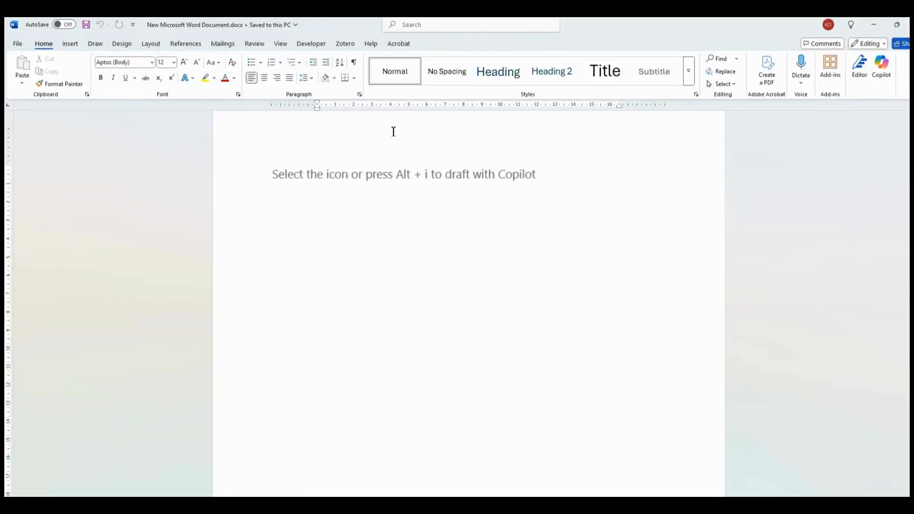
{"action": "left_click", "coordinate": [346, 48]}
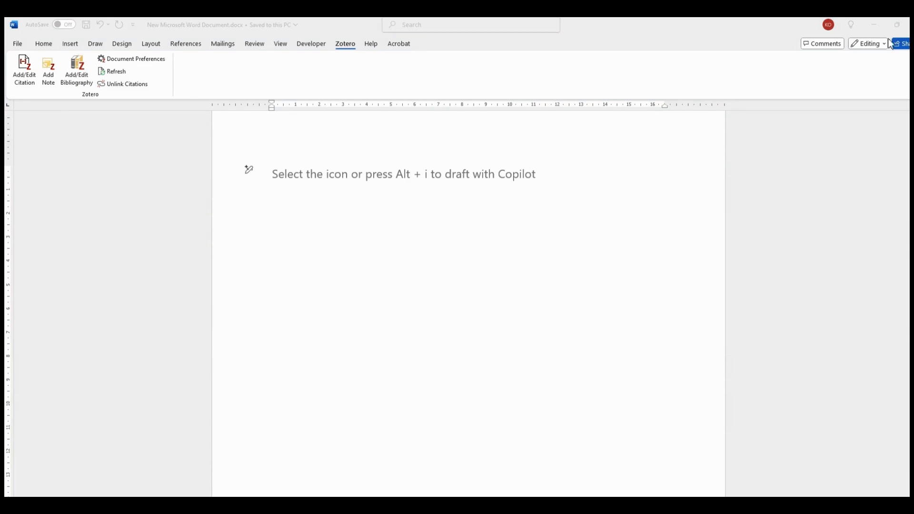
Step: Minimize the Word document and open the Preferences of the Zotero desktop application
{"action": "left_click", "coordinate": [874, 27]}
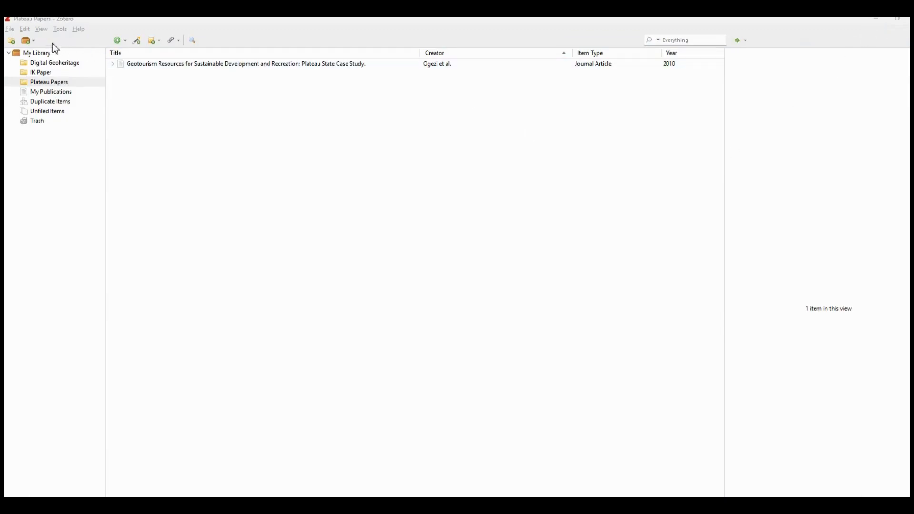
{"action": "left_click", "coordinate": [25, 29]}
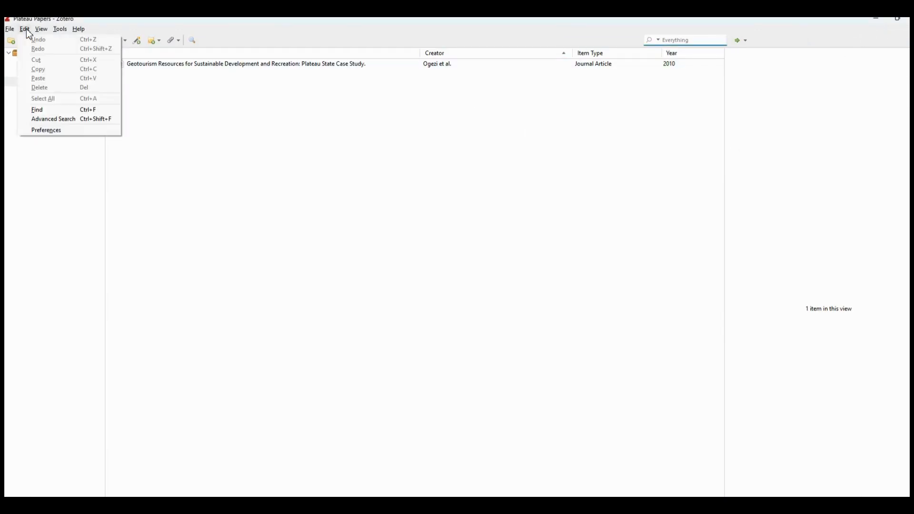
{"action": "left_click", "coordinate": [44, 132]}
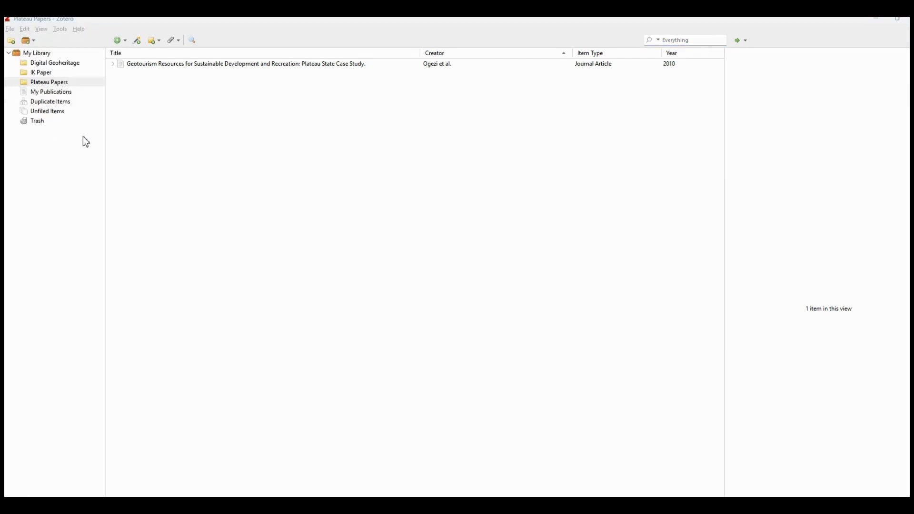
Step: Check the word processor add-in options in the Cite preferences and compare them with the Zotero commands in the open Word document
{"action": "left_click_drag", "start_coordinate": [149, 63], "coordinate": [360, 81]}
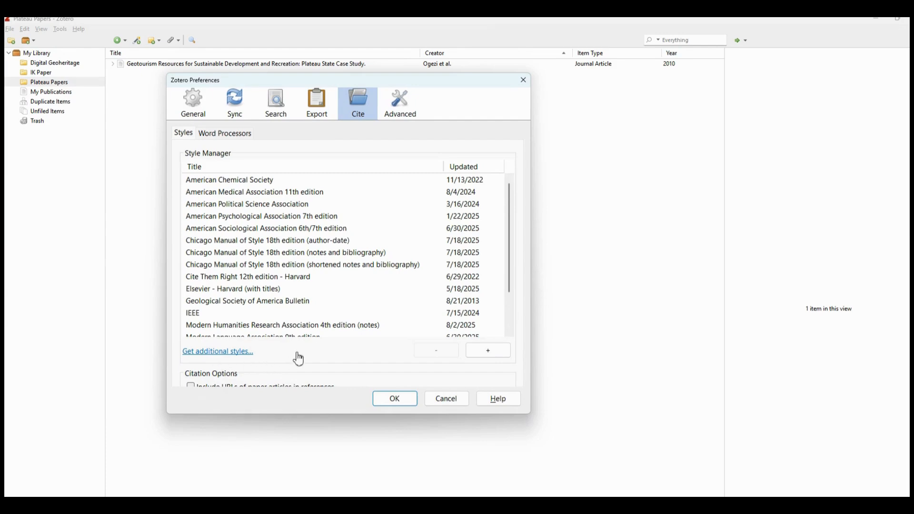
{"action": "left_click", "coordinate": [230, 140]}
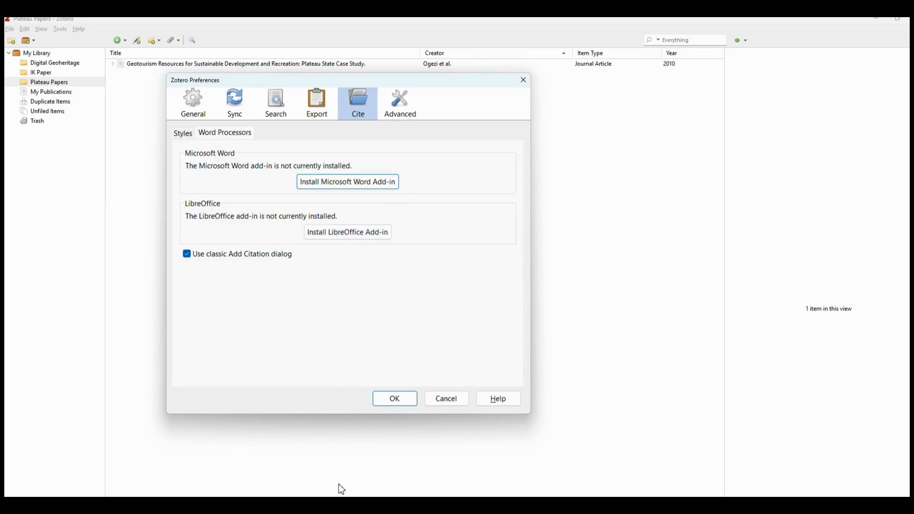
{"action": "left_click", "coordinate": [512, 506]}
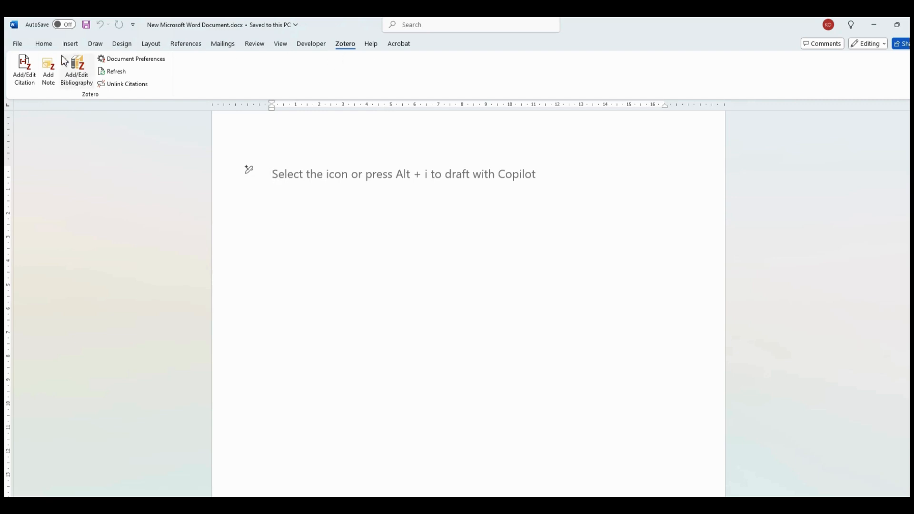
{"action": "left_click", "coordinate": [874, 25]}
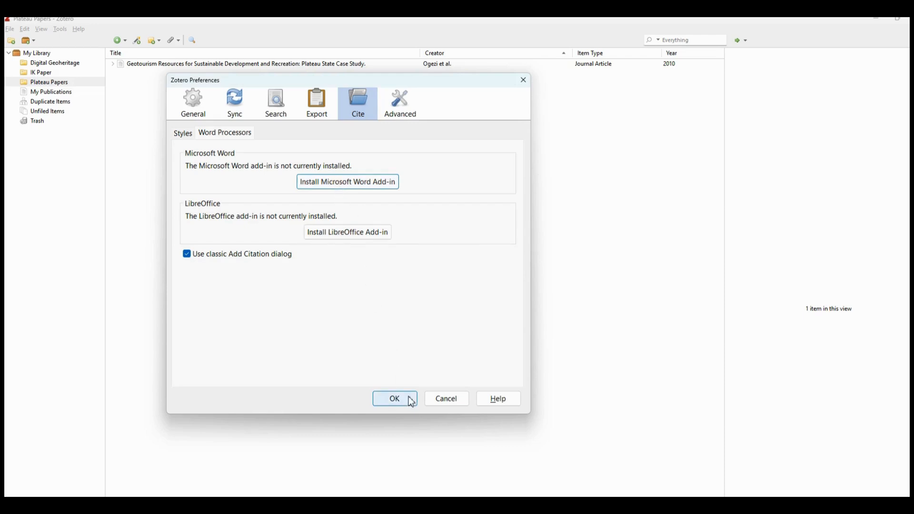
Step: Review the citation styles and the General, Sync, Search, Export and Advanced sections of the Zotero preferences
{"action": "left_click", "coordinate": [185, 136]}
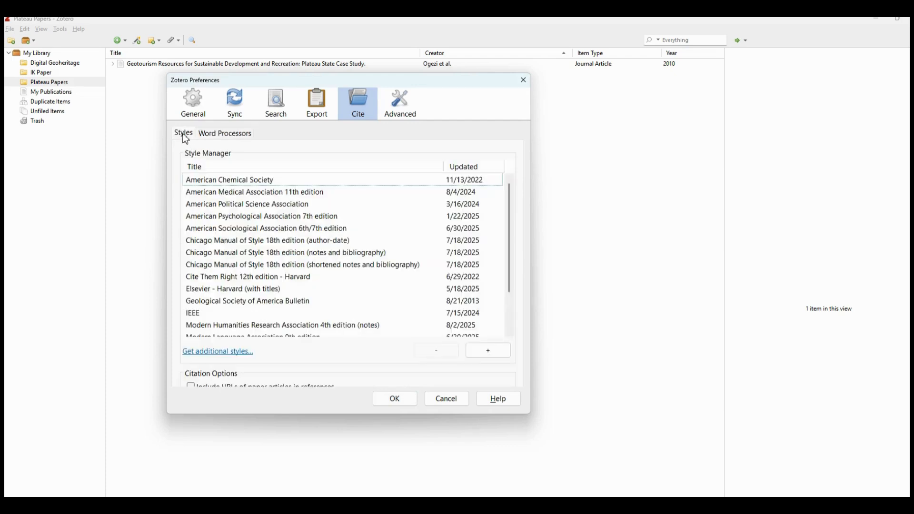
{"action": "left_click", "coordinate": [196, 104]}
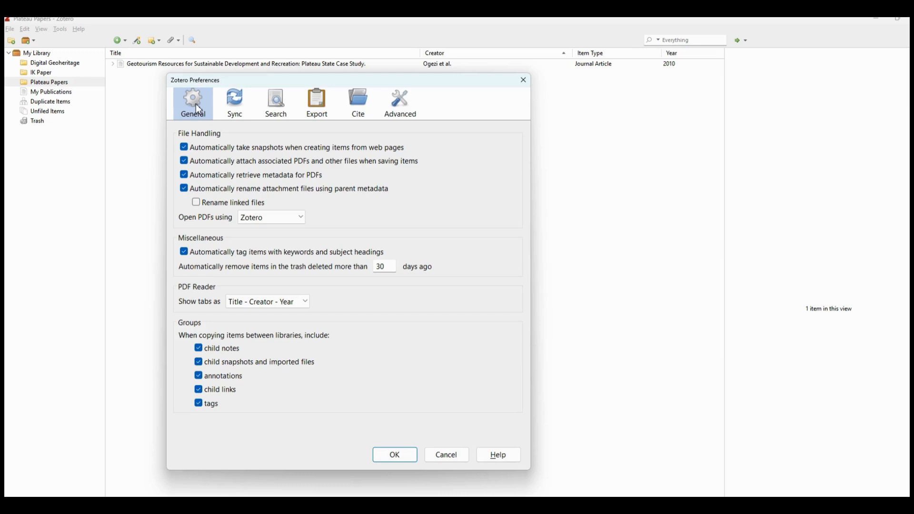
{"action": "left_click", "coordinate": [225, 105]}
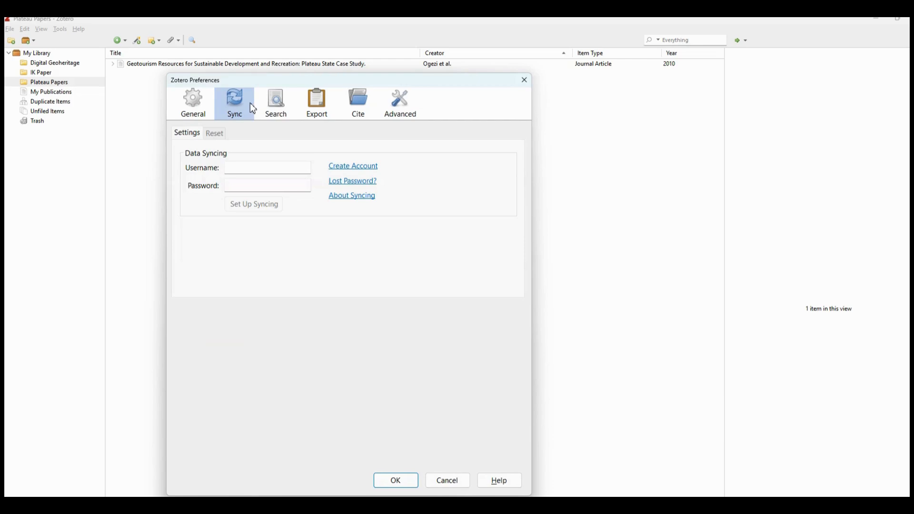
{"action": "left_click", "coordinate": [276, 104]}
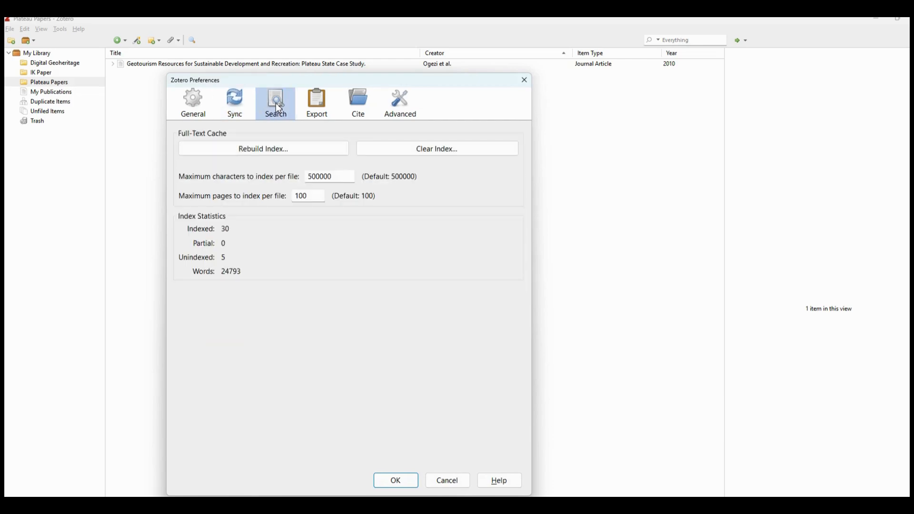
{"action": "left_click", "coordinate": [313, 104]}
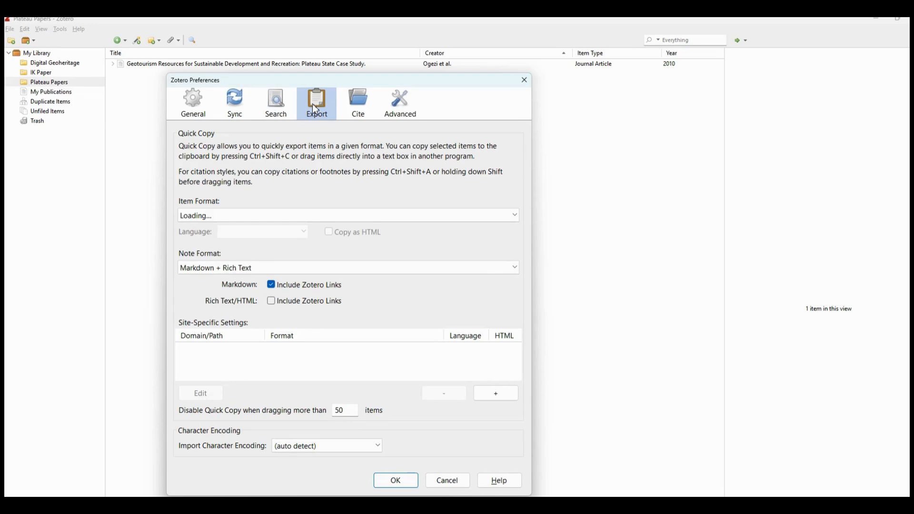
{"action": "left_click", "coordinate": [401, 117]}
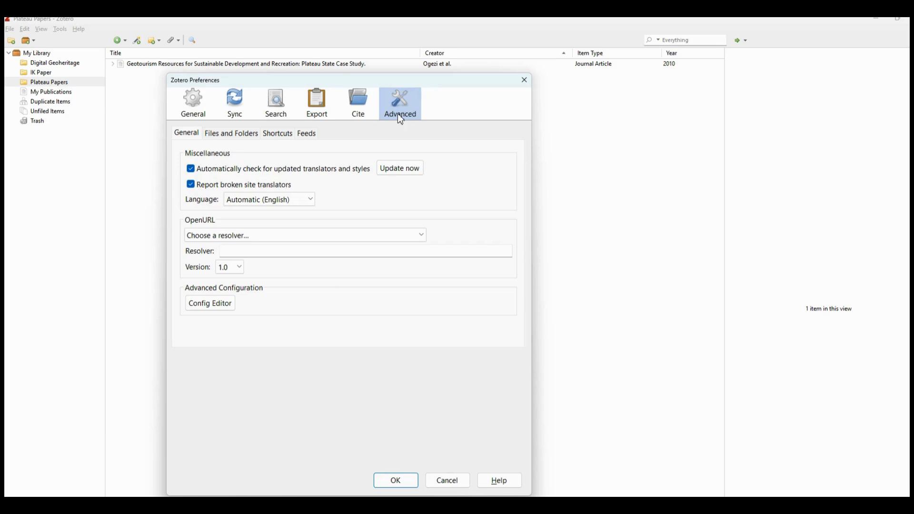
Step: Look through the language and OpenURL resolver choices in the Advanced preferences, and close the preferences with confirmation
{"action": "left_click", "coordinate": [308, 201]}
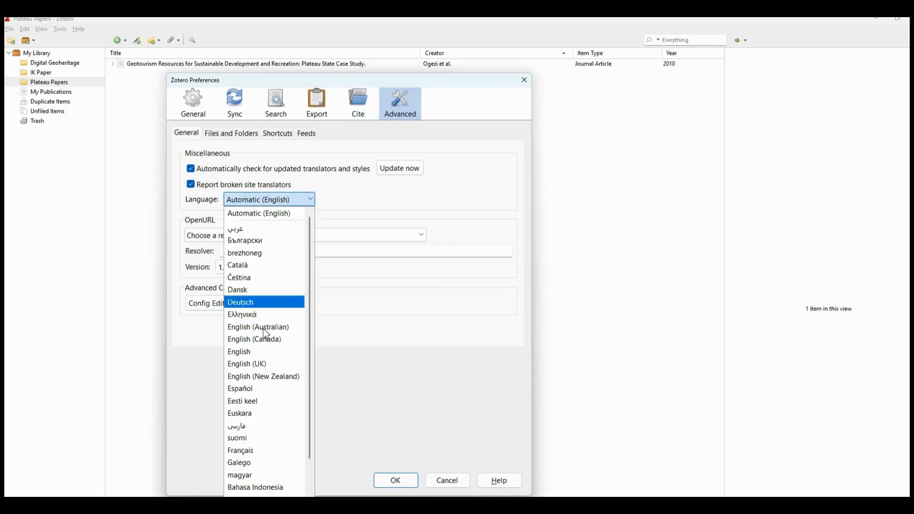
{"action": "scroll", "coordinate": [245, 390], "scroll_direction": "down", "scroll_amount": 2}
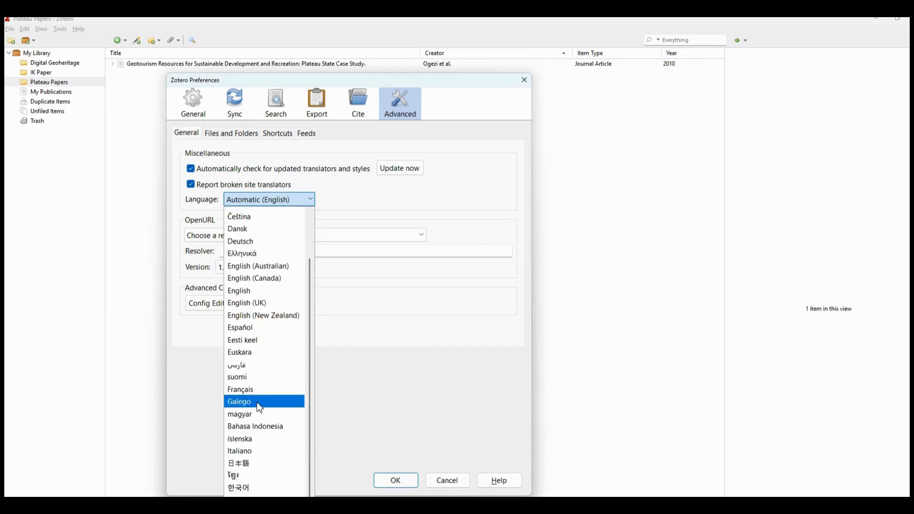
{"action": "left_click", "coordinate": [391, 362]}
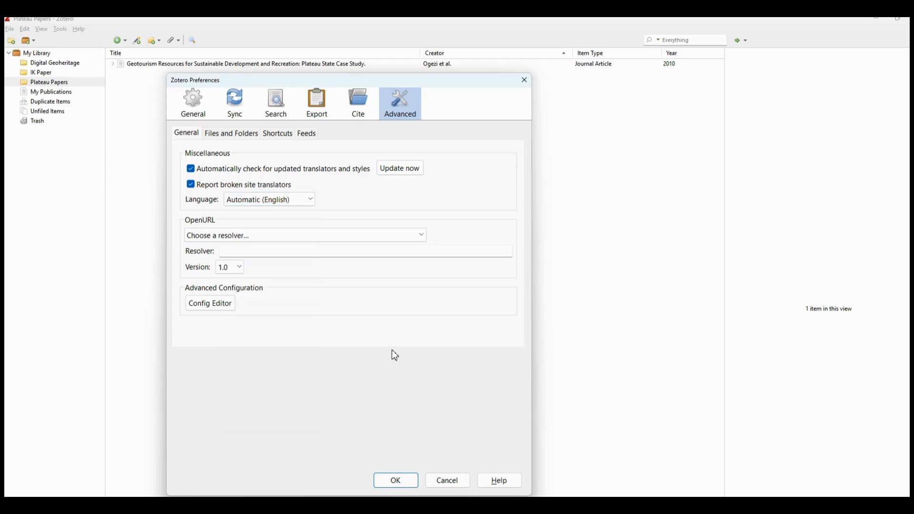
{"action": "left_click", "coordinate": [423, 236]}
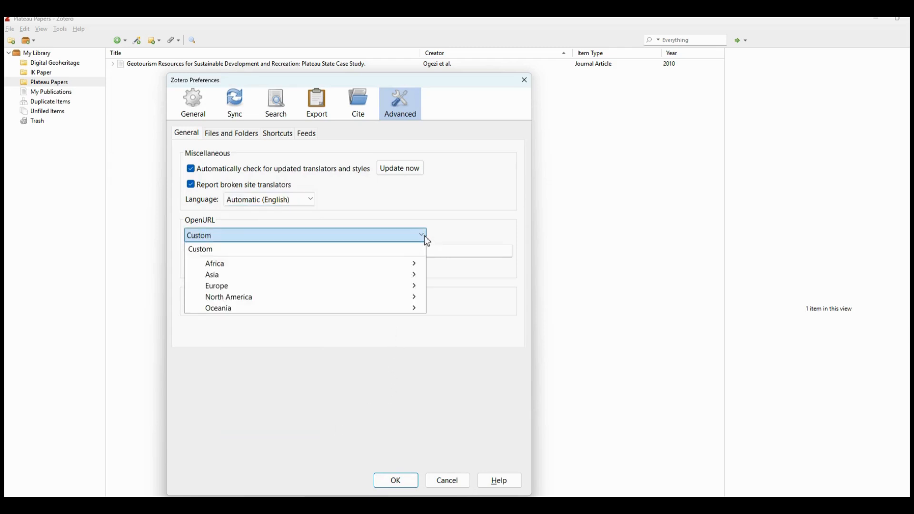
{"action": "left_click", "coordinate": [462, 240]}
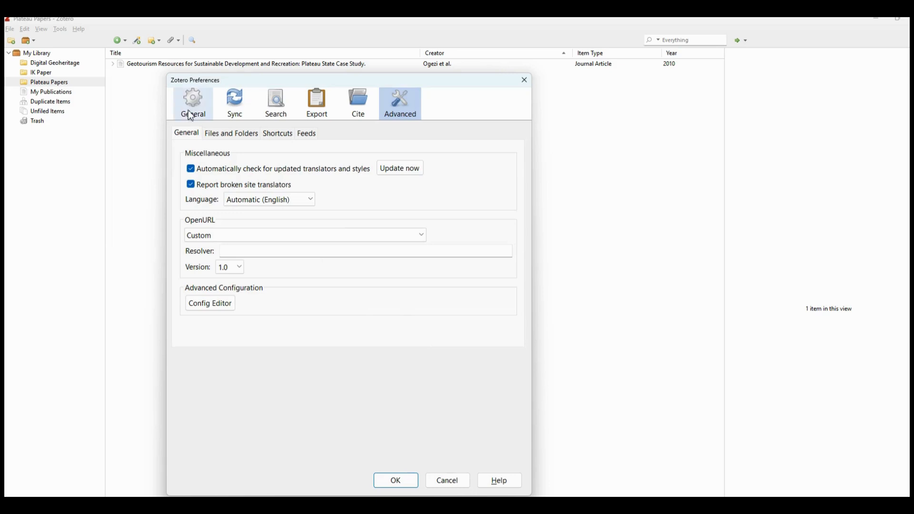
{"action": "left_click", "coordinate": [411, 482]}
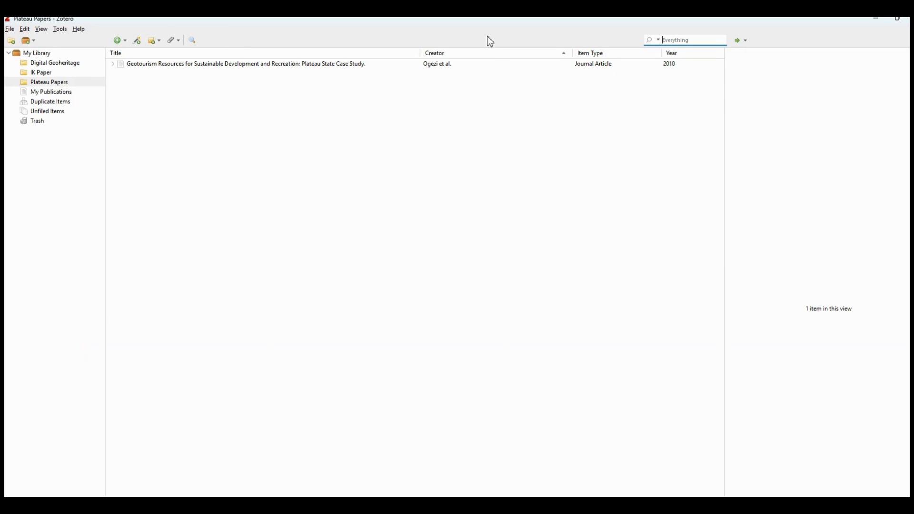
Step: Create a new collection named Demonstration in the library
{"action": "left_click", "coordinate": [13, 31]}
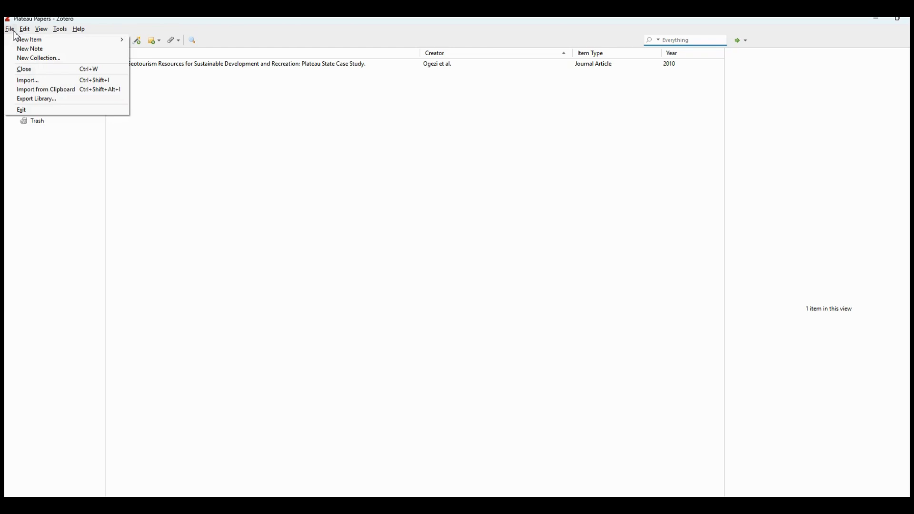
{"action": "mouse_move", "coordinate": [37, 41]}
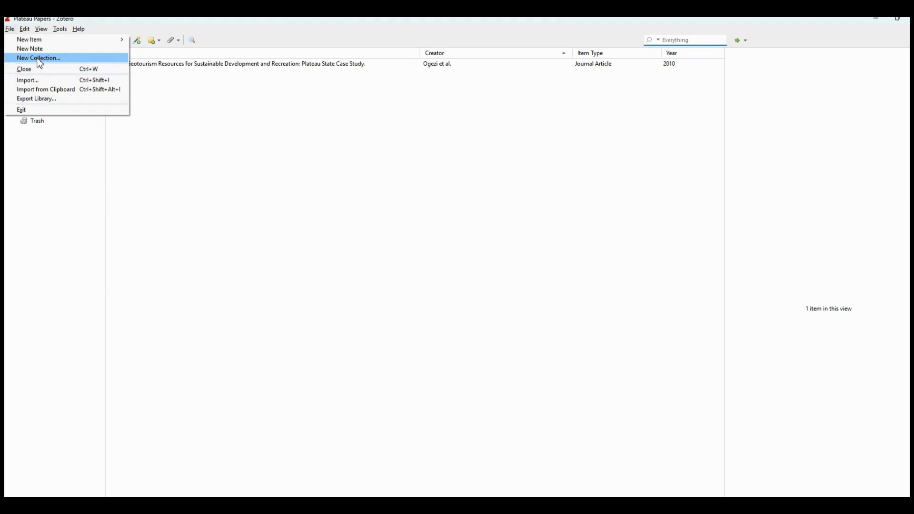
{"action": "left_click", "coordinate": [40, 58]}
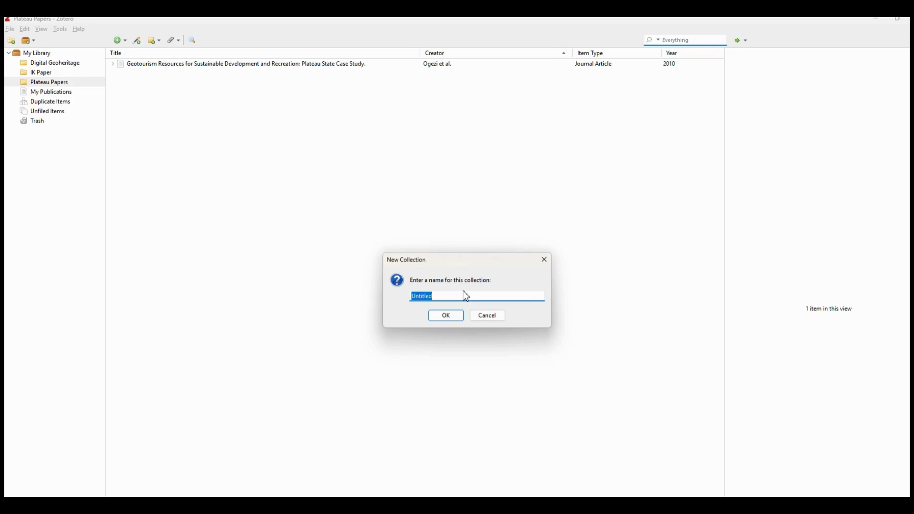
{"action": "type", "text": "Demonstration"}
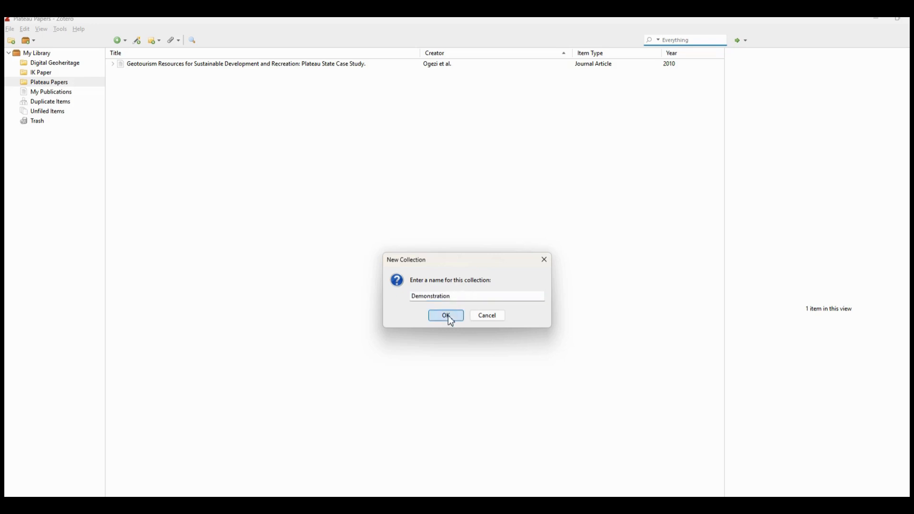
{"action": "left_click", "coordinate": [447, 316]}
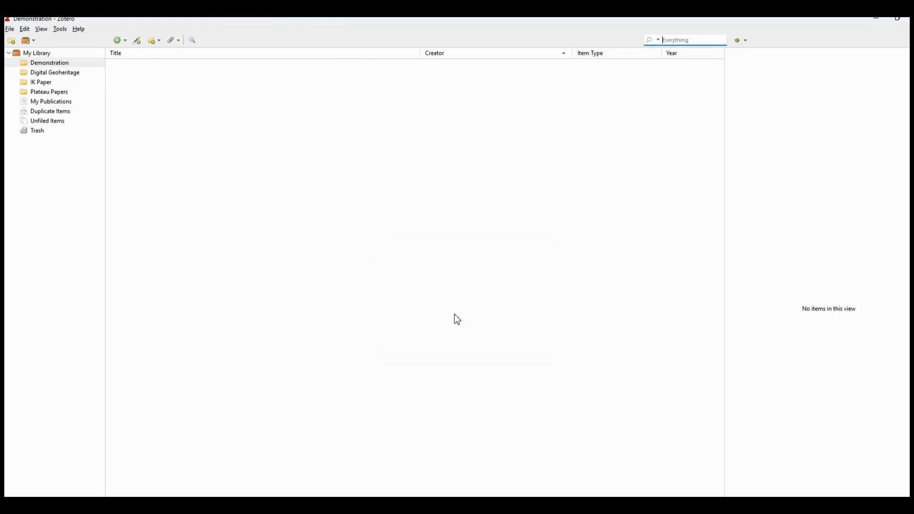
Step: Delete the Digital Geoheritage collection while keeping its items in the library
{"action": "left_click", "coordinate": [61, 74]}
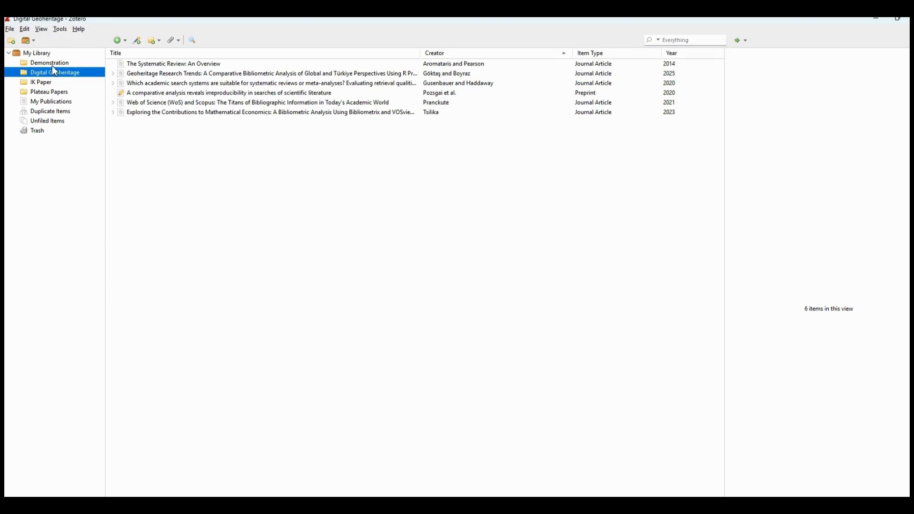
{"action": "left_click", "coordinate": [52, 66]}
{"action": "left_click", "coordinate": [58, 75]}
{"action": "right_click", "coordinate": [59, 78]}
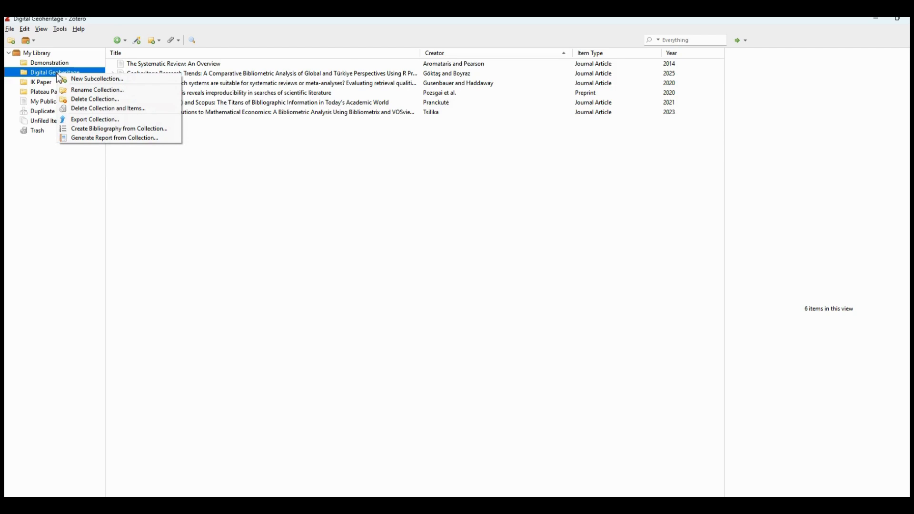
{"action": "left_click", "coordinate": [95, 100]}
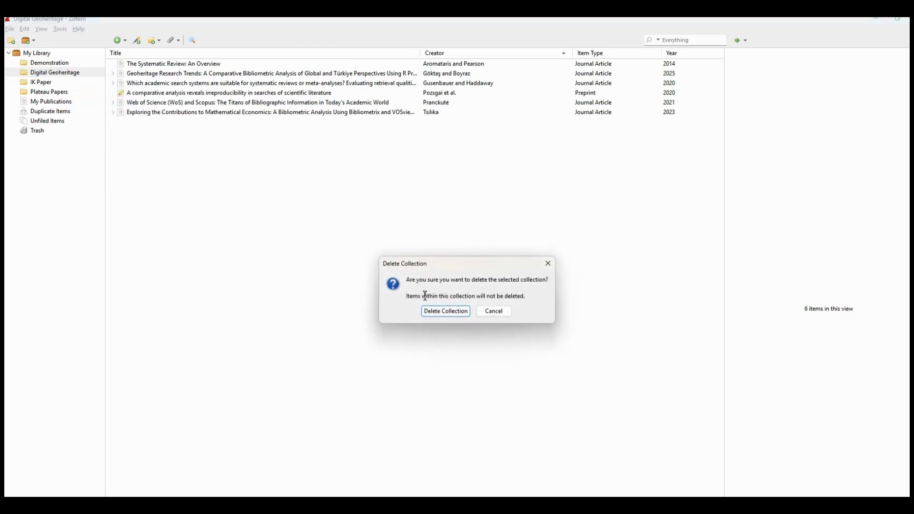
{"action": "left_click", "coordinate": [438, 312]}
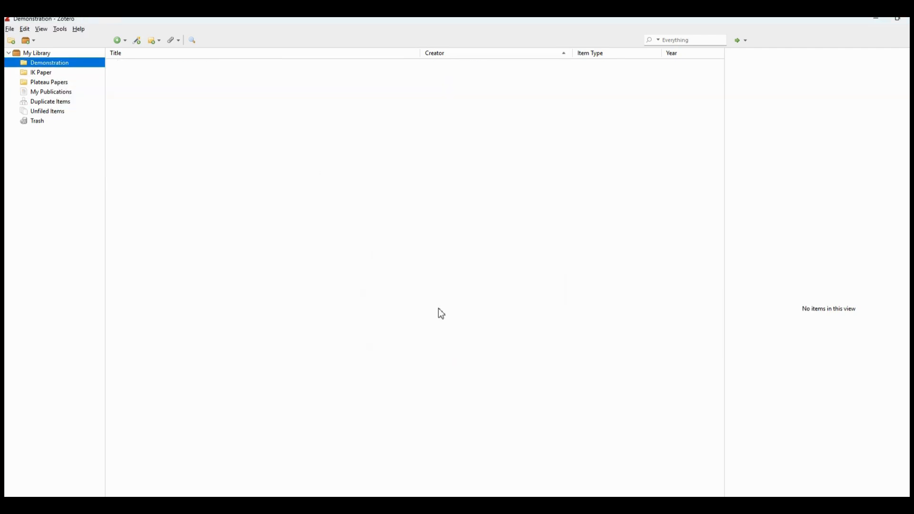
Step: Delete the Plateau Papers collection without deleting the items it holds
{"action": "left_click", "coordinate": [43, 76]}
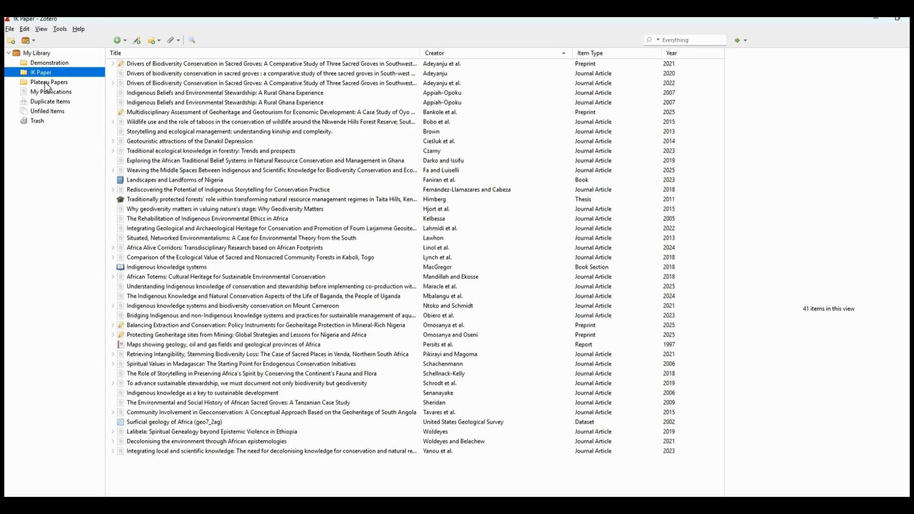
{"action": "left_click", "coordinate": [45, 82]}
{"action": "right_click", "coordinate": [46, 83]}
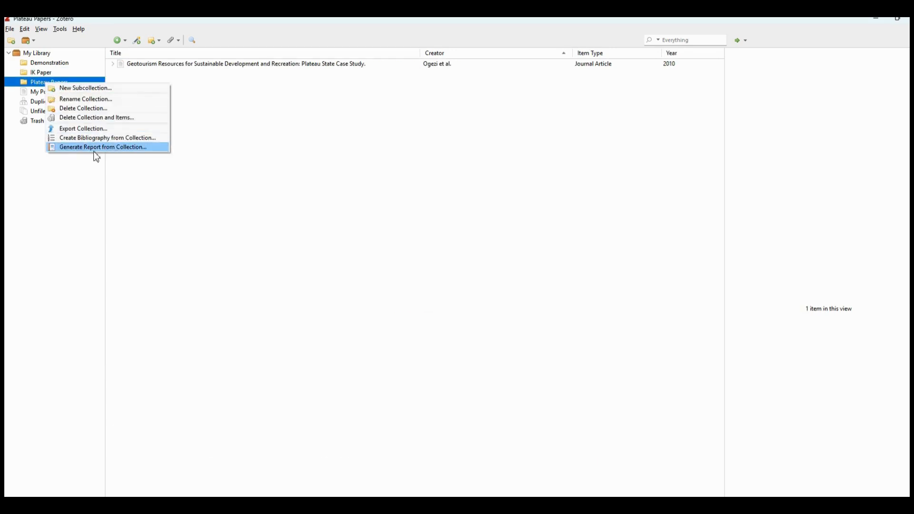
{"action": "left_click", "coordinate": [77, 108]}
{"action": "left_click", "coordinate": [445, 312]}
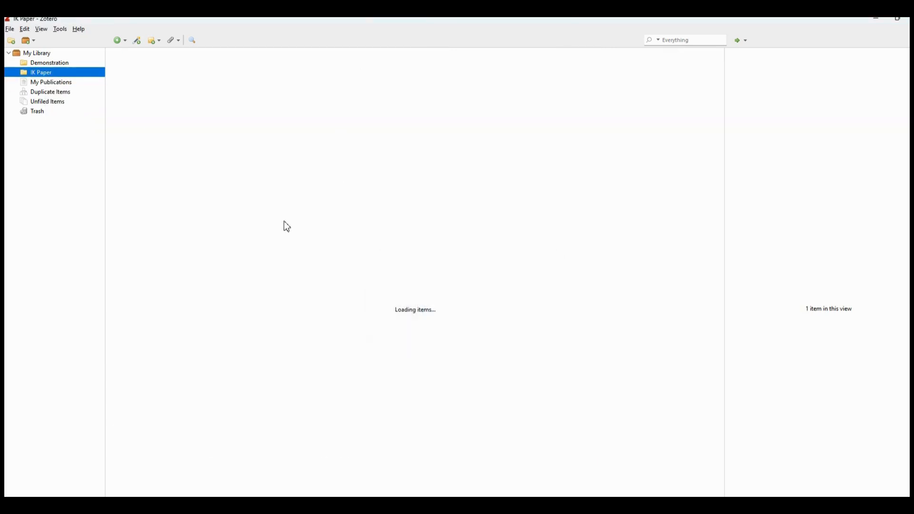
Step: Create a new collection named ESG Paper directly under My Library
{"action": "left_click", "coordinate": [50, 84]}
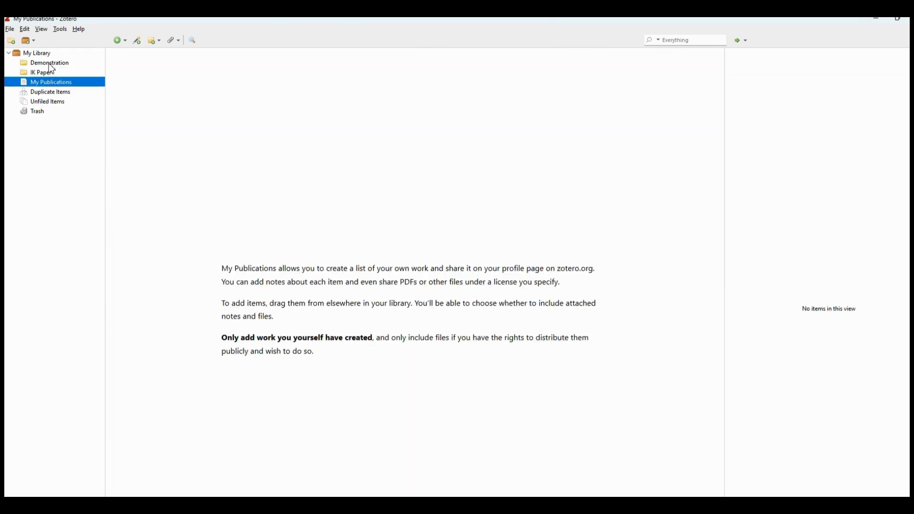
{"action": "left_click", "coordinate": [50, 64]}
{"action": "left_click", "coordinate": [47, 54]}
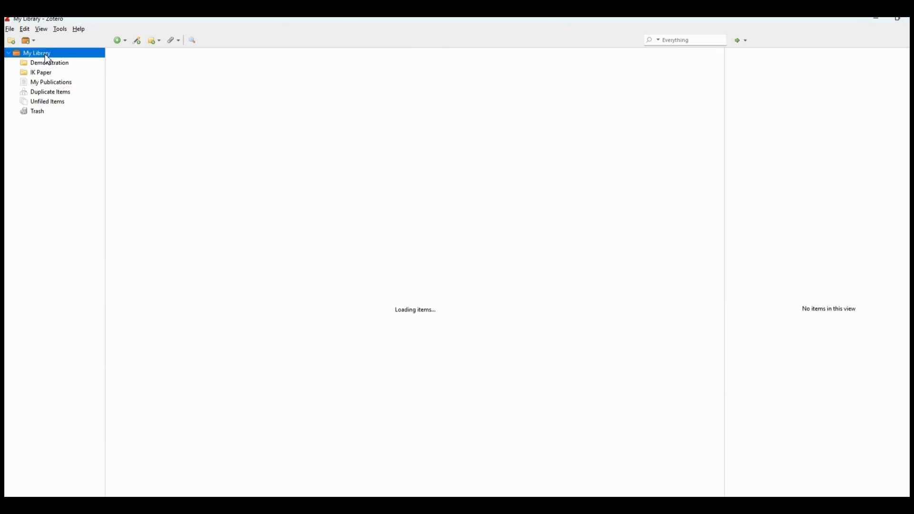
{"action": "right_click", "coordinate": [47, 57]}
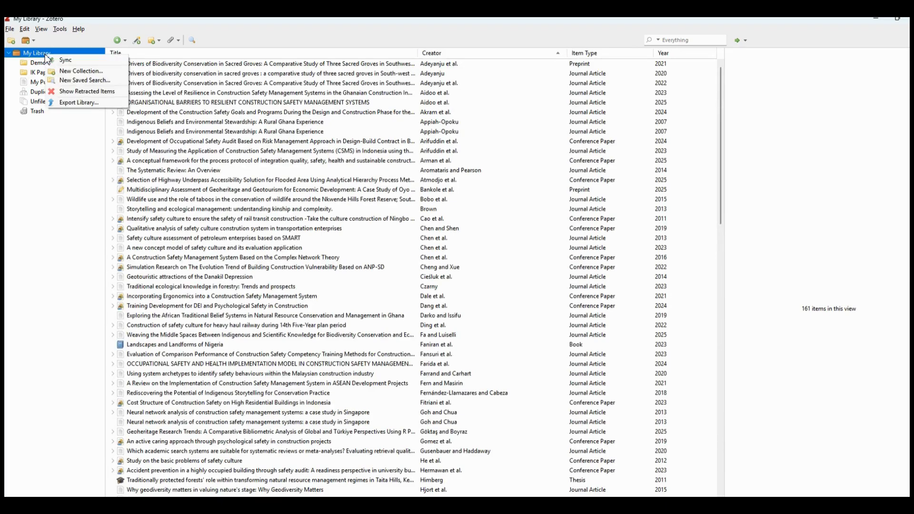
{"action": "left_click", "coordinate": [71, 74]}
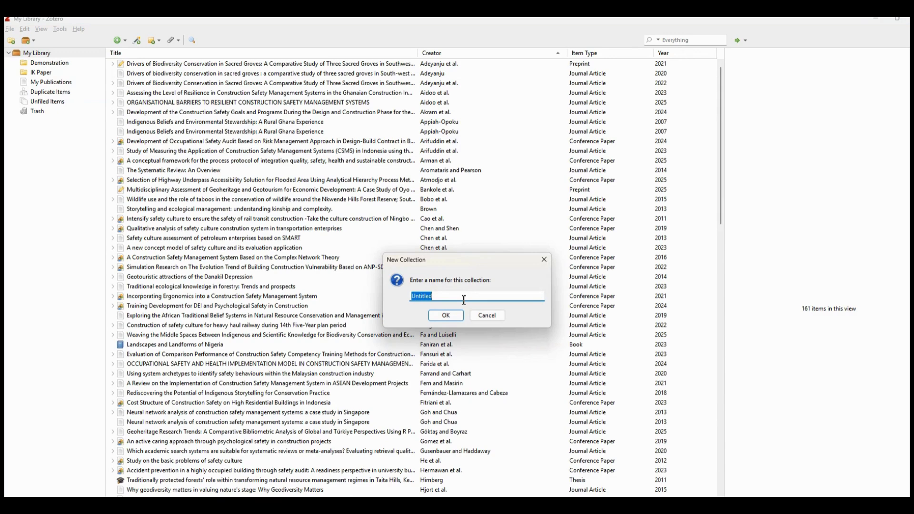
{"action": "type", "text": "ESG Paper"}
{"action": "left_click", "coordinate": [446, 316]}
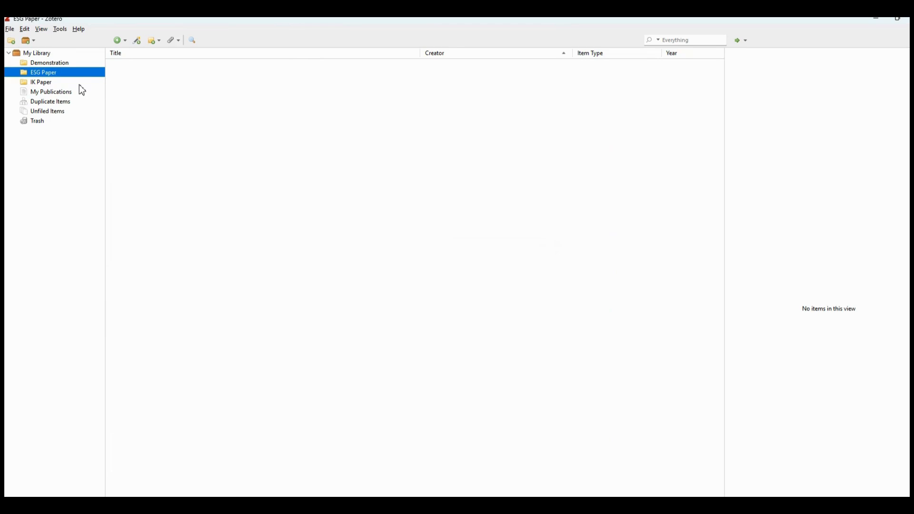
Step: View the contents of the Trash and the Unfiled Items
{"action": "left_click", "coordinate": [37, 123]}
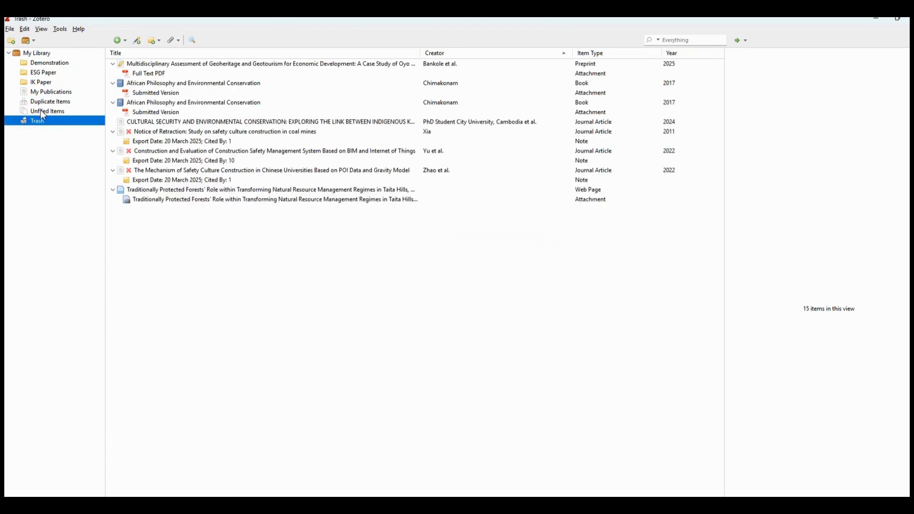
{"action": "left_click", "coordinate": [43, 113]}
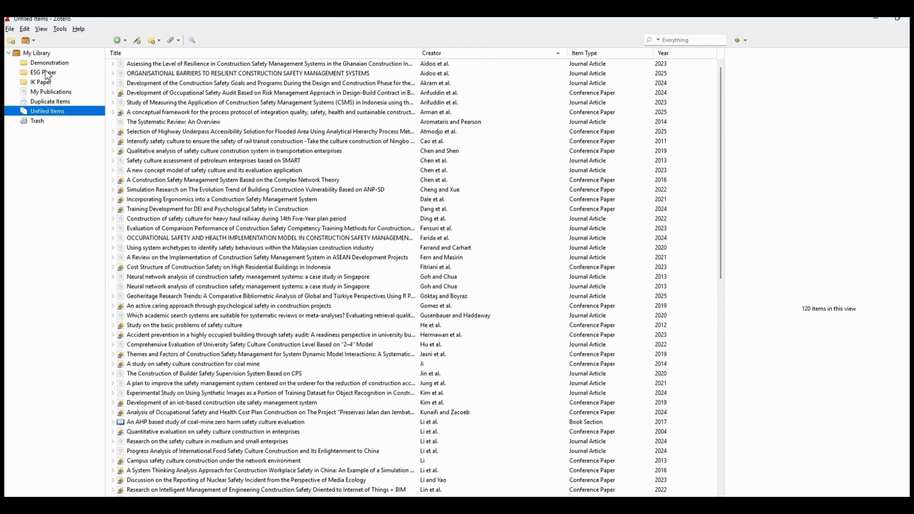
Step: Hide the Unfiled Items entry from the My Library collection tree
{"action": "right_click", "coordinate": [48, 111]}
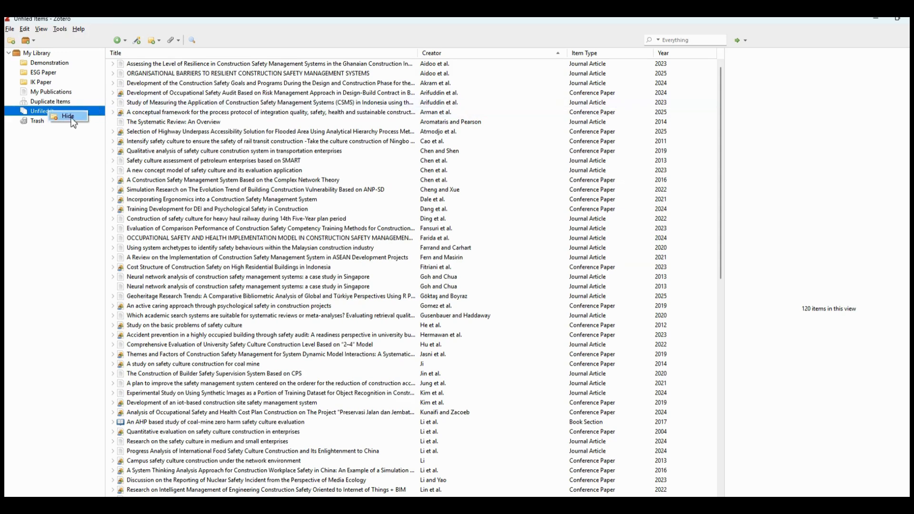
{"action": "left_click", "coordinate": [40, 115]}
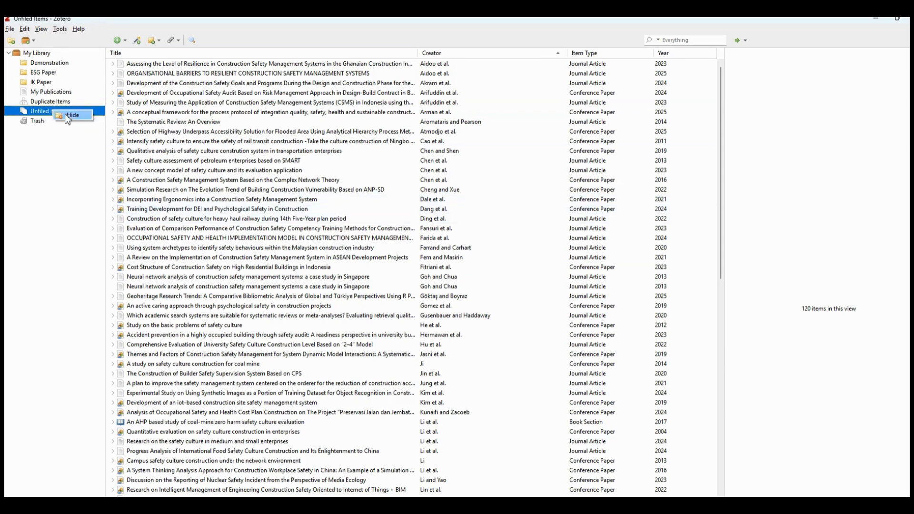
{"action": "left_click", "coordinate": [75, 120]}
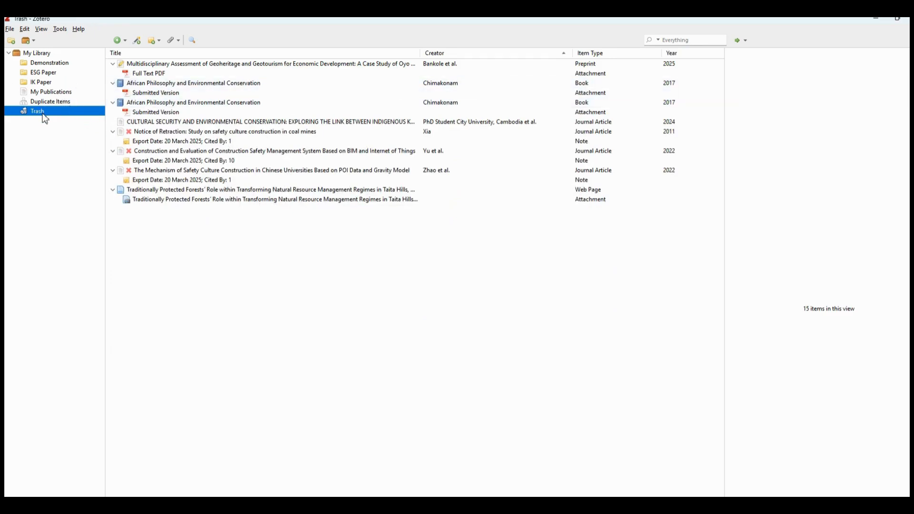
Step: Empty the Trash, permanently removing all the items it holds
{"action": "left_click", "coordinate": [320, 65]}
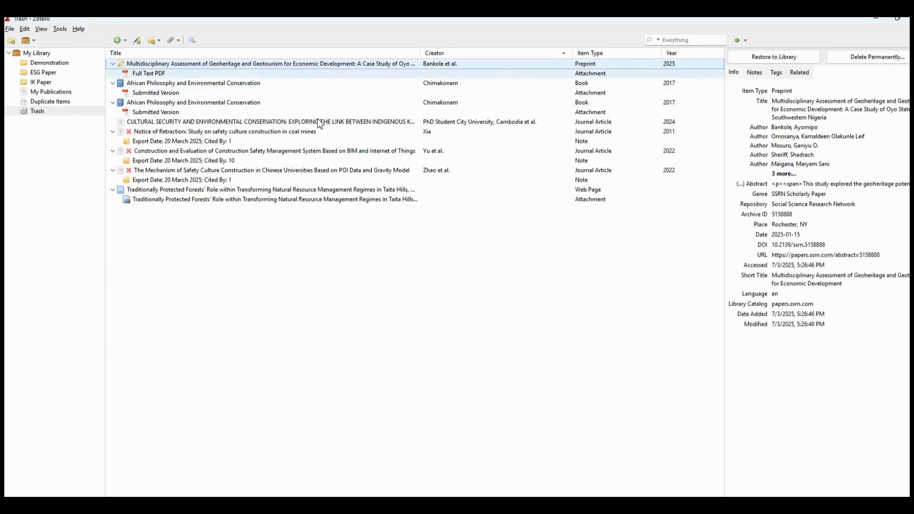
{"action": "left_click", "coordinate": [295, 199], "text": "shift"}
{"action": "right_click", "coordinate": [43, 114]}
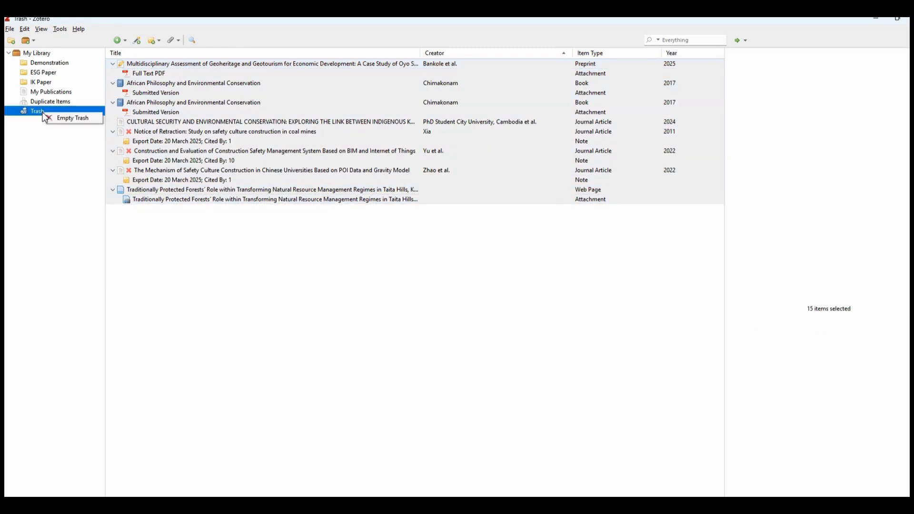
{"action": "left_click", "coordinate": [69, 118]}
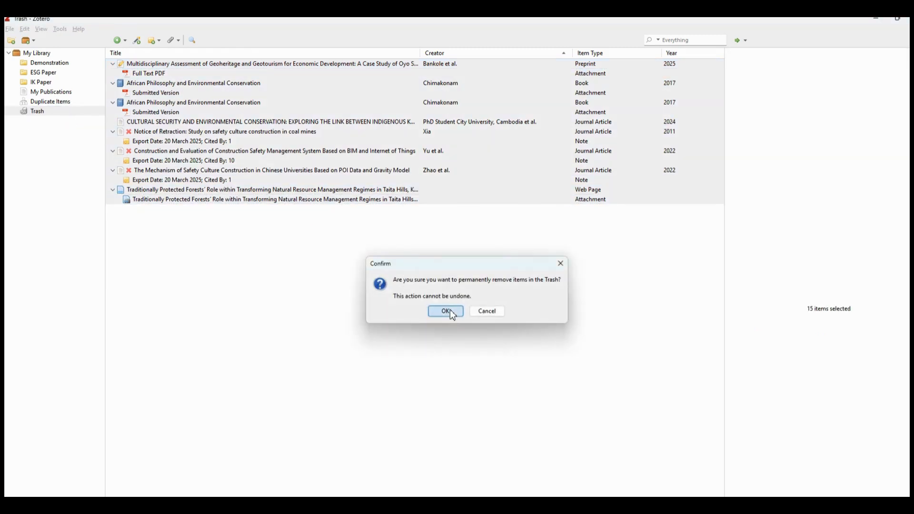
{"action": "left_click", "coordinate": [448, 311]}
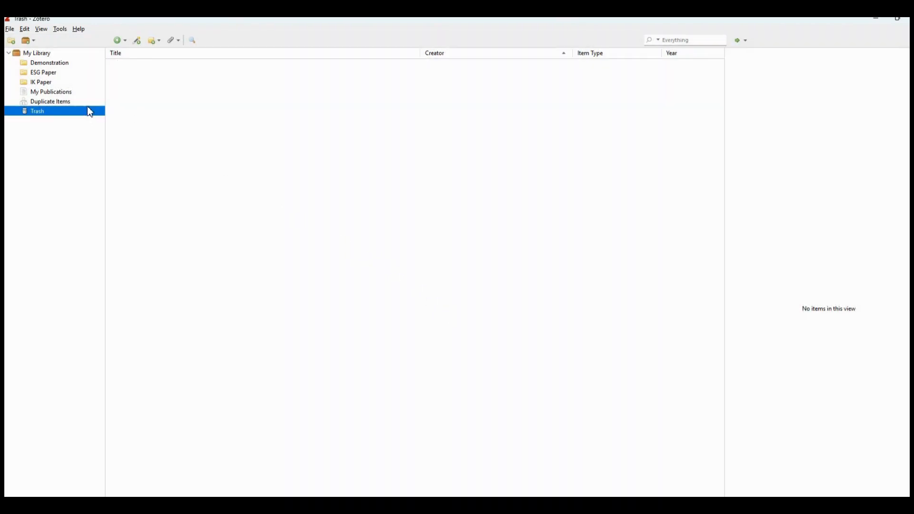
Step: Open the IK Paper collection and sort its items by creator in both directions, ending with a sort by item type
{"action": "left_click", "coordinate": [46, 74]}
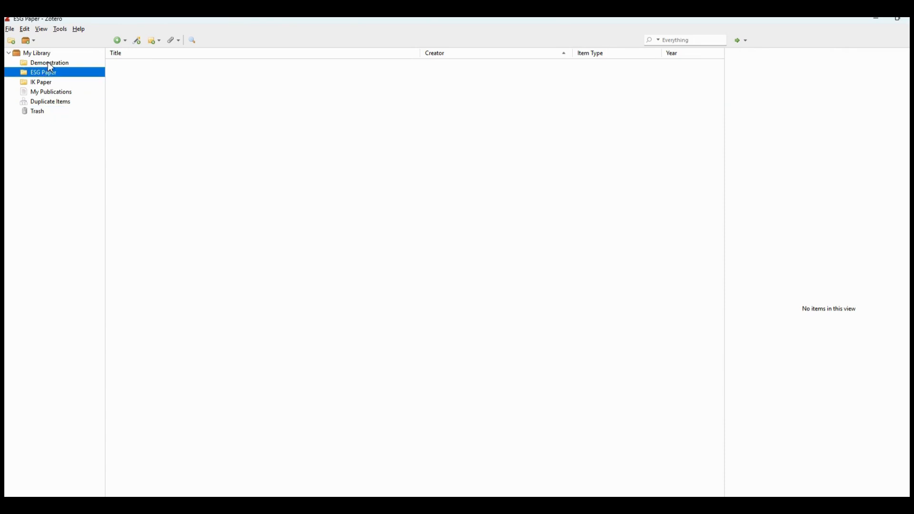
{"action": "left_click", "coordinate": [48, 62]}
{"action": "left_click", "coordinate": [46, 72]}
{"action": "left_click", "coordinate": [44, 84]}
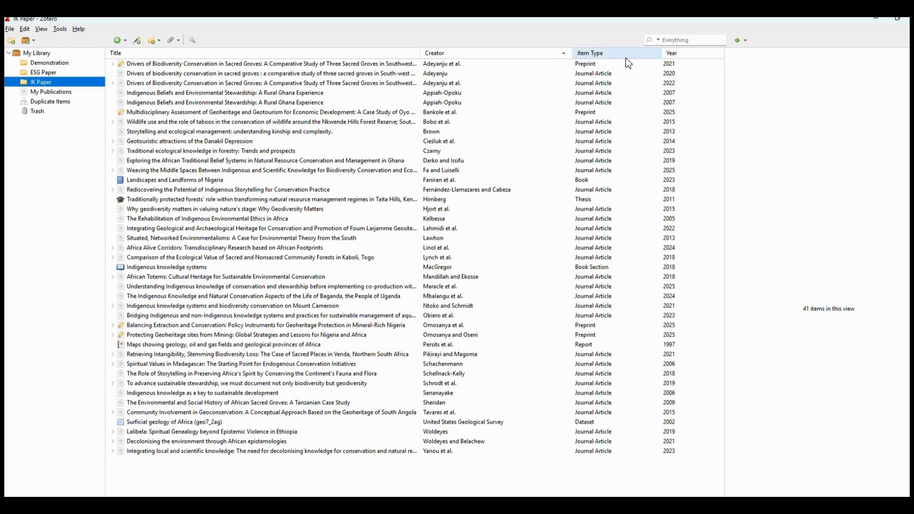
{"action": "left_click", "coordinate": [565, 56]}
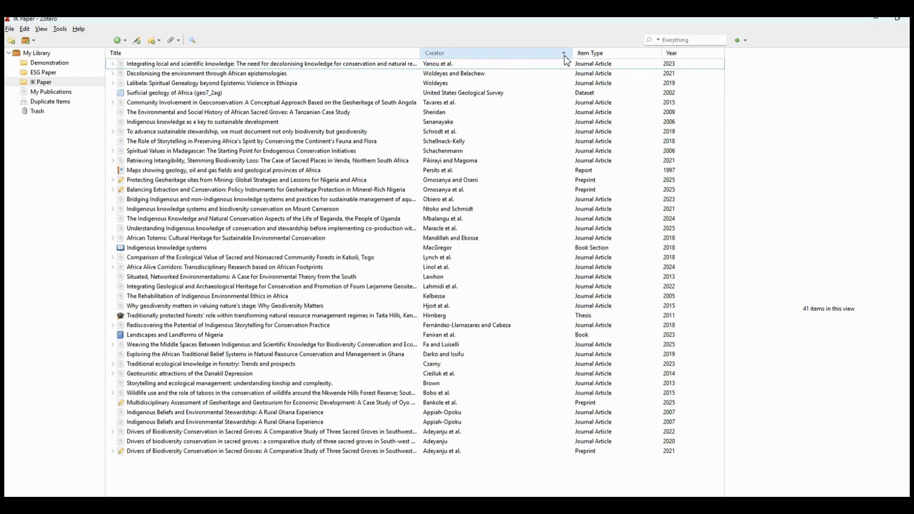
{"action": "left_click", "coordinate": [566, 57]}
{"action": "left_click", "coordinate": [565, 55]}
{"action": "left_click", "coordinate": [565, 56]}
{"action": "left_click", "coordinate": [619, 55]}
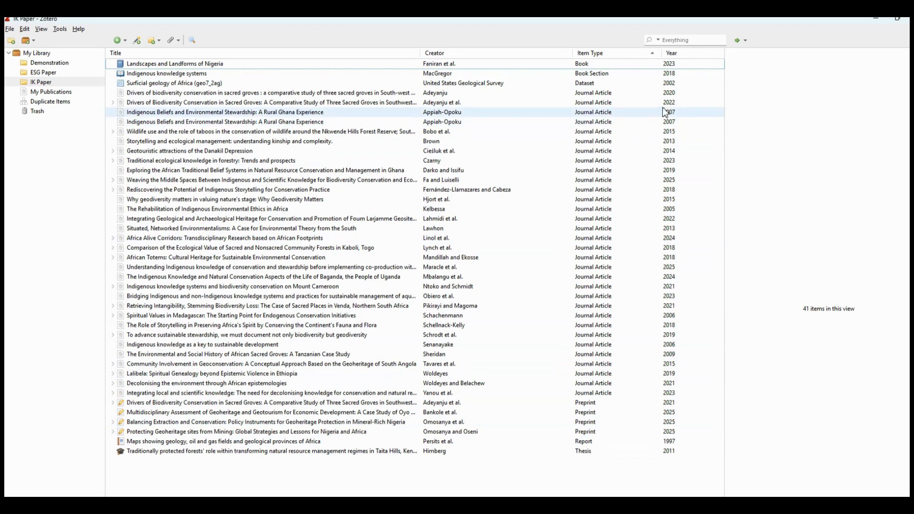
Step: Display the details of the book Landscapes and Landforms of Nigeria and expand the tag selector below the collection tree
{"action": "left_click", "coordinate": [442, 65]}
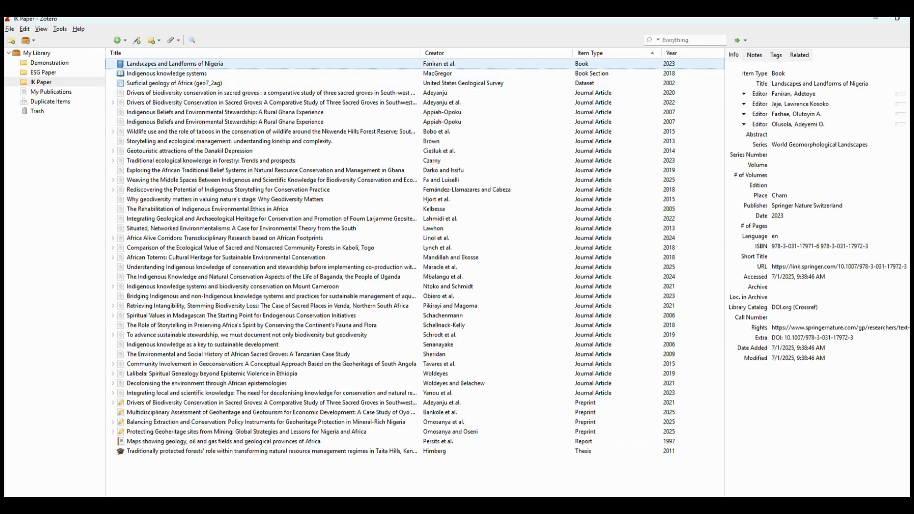
{"action": "left_click_drag", "start_coordinate": [85, 494], "coordinate": [82, 366]}
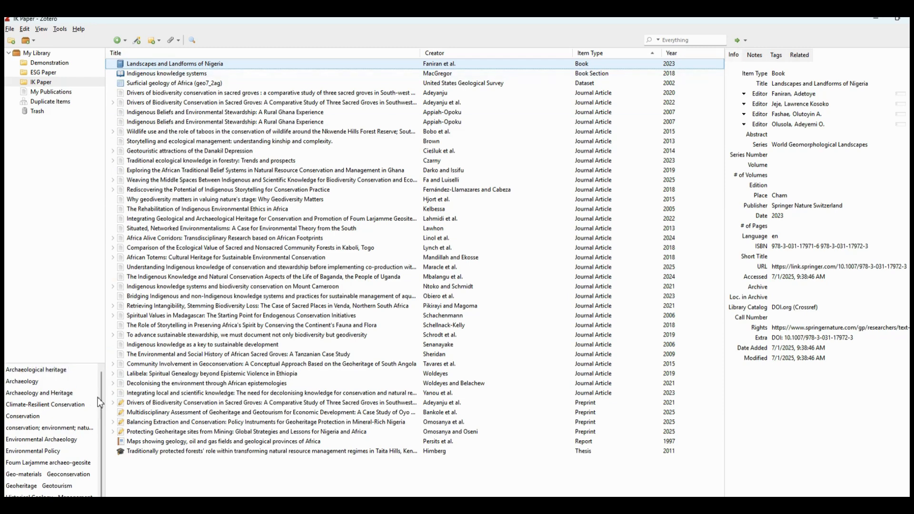
{"action": "left_click_drag", "start_coordinate": [101, 400], "coordinate": [75, 382]}
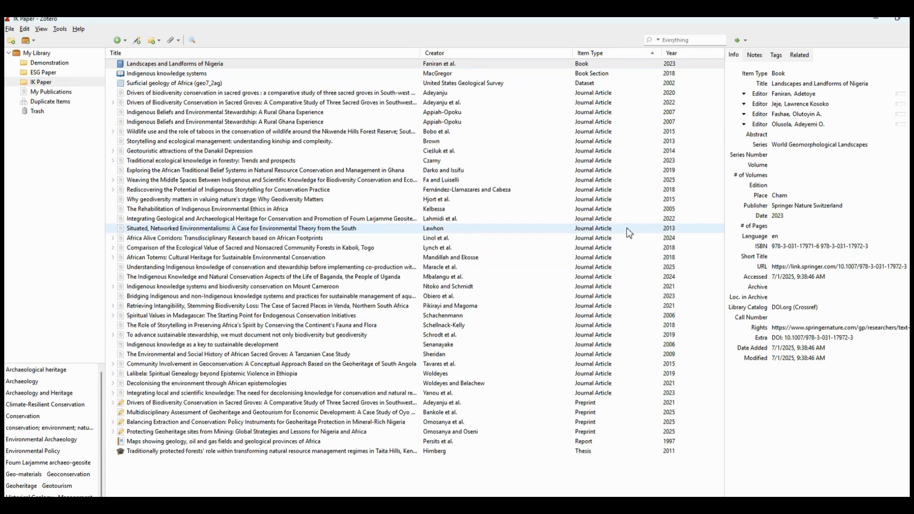
{"action": "left_click", "coordinate": [809, 96]}
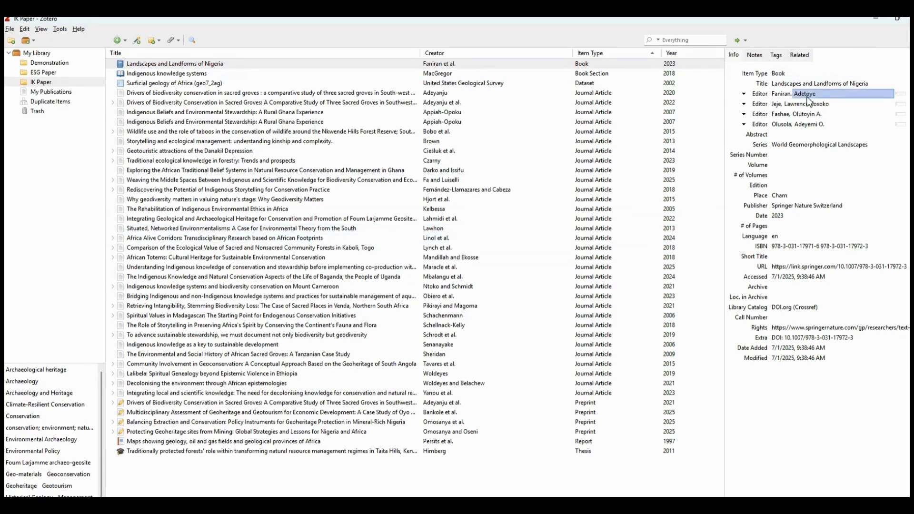
{"action": "left_click", "coordinate": [816, 104]}
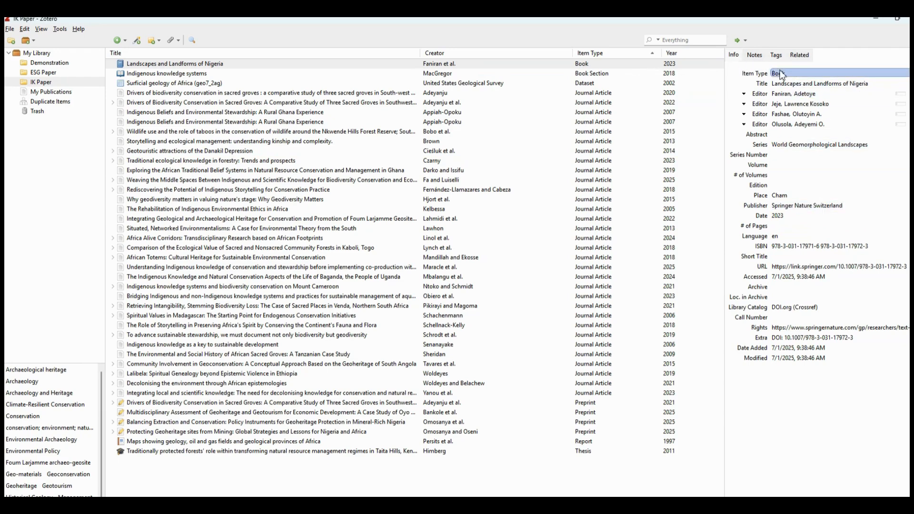
Step: Try the Book Section item type on Landscapes and Landforms of Nigeria twice, each time restoring it to Book
{"action": "left_click", "coordinate": [842, 72]}
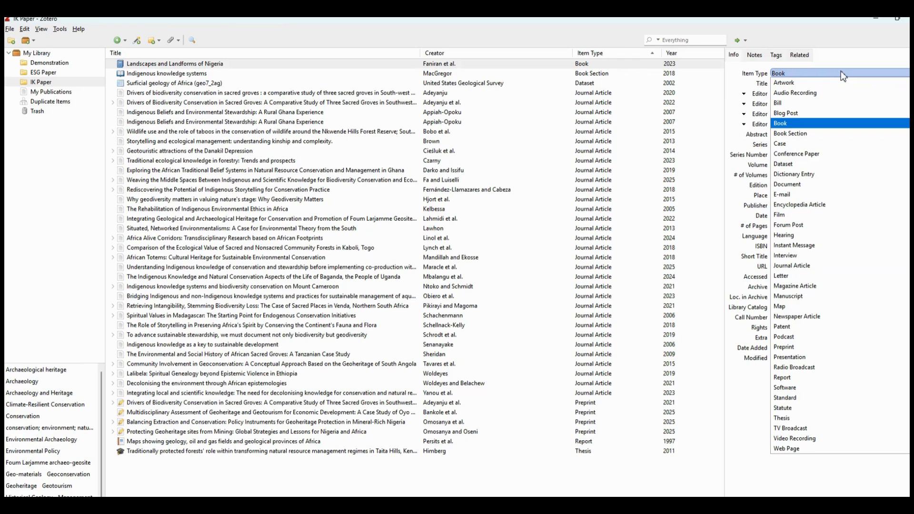
{"action": "left_click", "coordinate": [804, 134]}
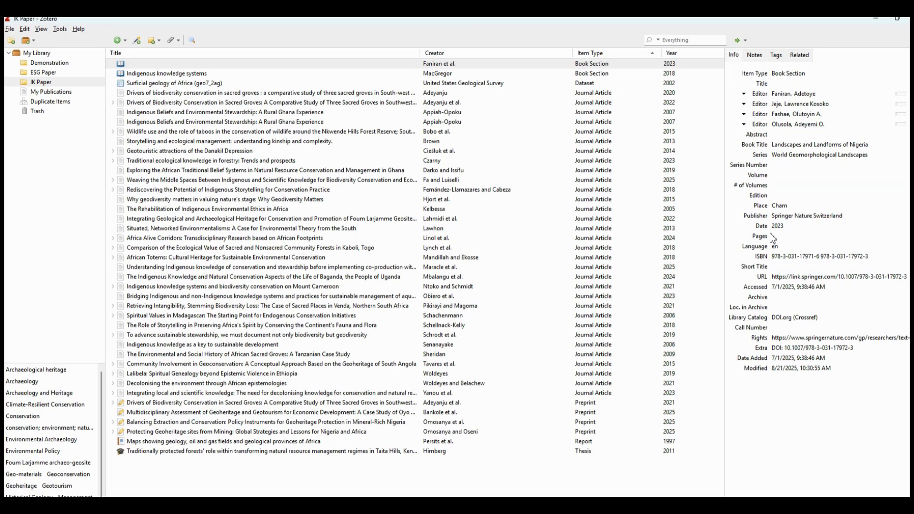
{"action": "left_click", "coordinate": [815, 72]}
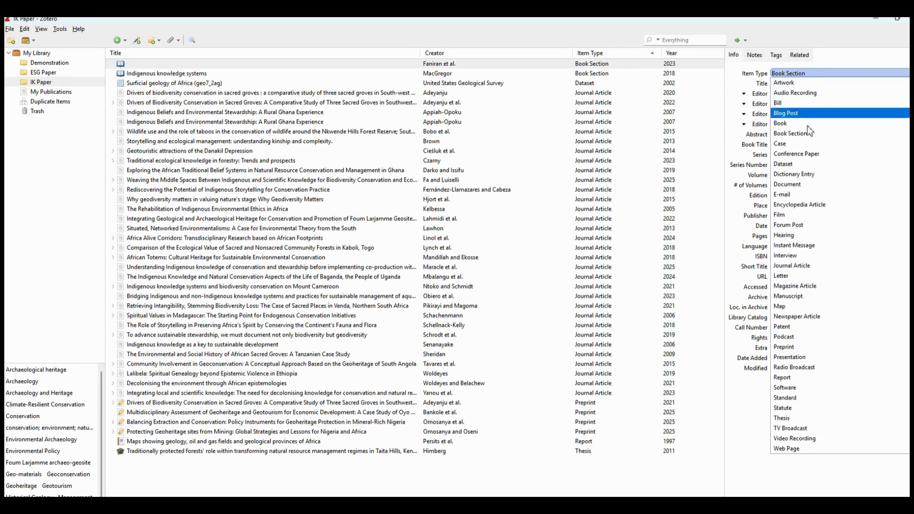
{"action": "left_click", "coordinate": [790, 124]}
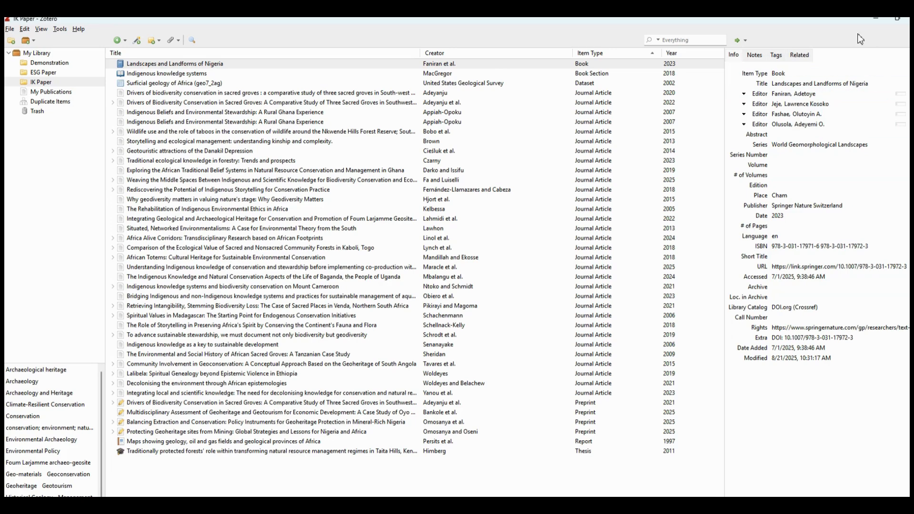
{"action": "left_click", "coordinate": [816, 75]}
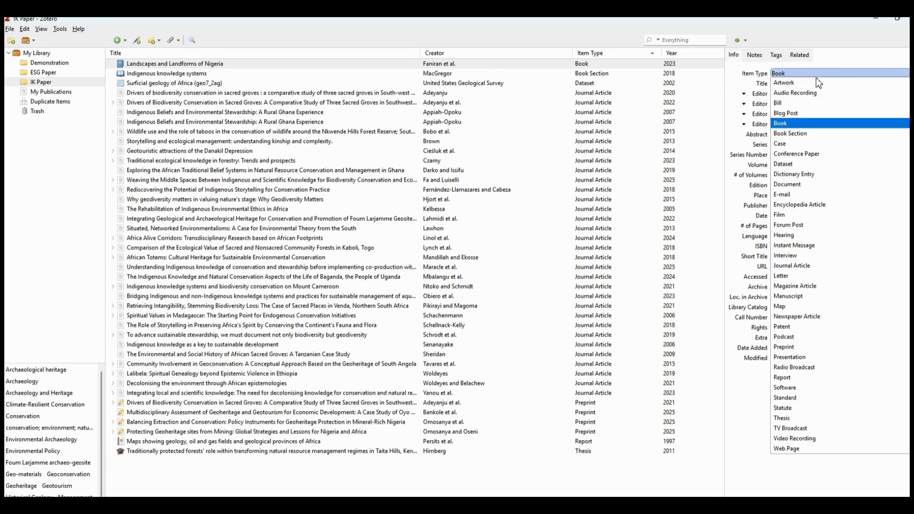
{"action": "left_click", "coordinate": [782, 135]}
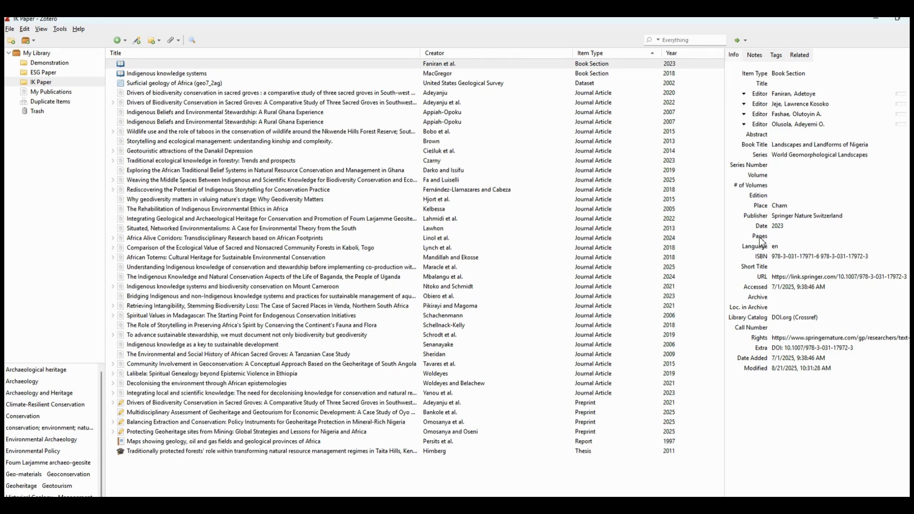
{"action": "left_click", "coordinate": [815, 73]}
{"action": "left_click", "coordinate": [786, 125]}
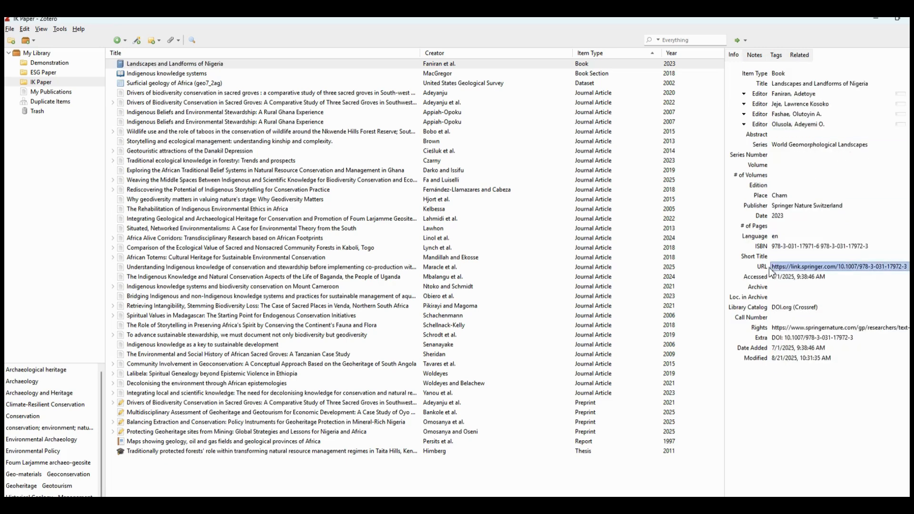
Step: Try to change the item type of Landscapes and Landforms of Nigeria to Journal Article, cancelling the change
{"action": "left_click", "coordinate": [810, 72]}
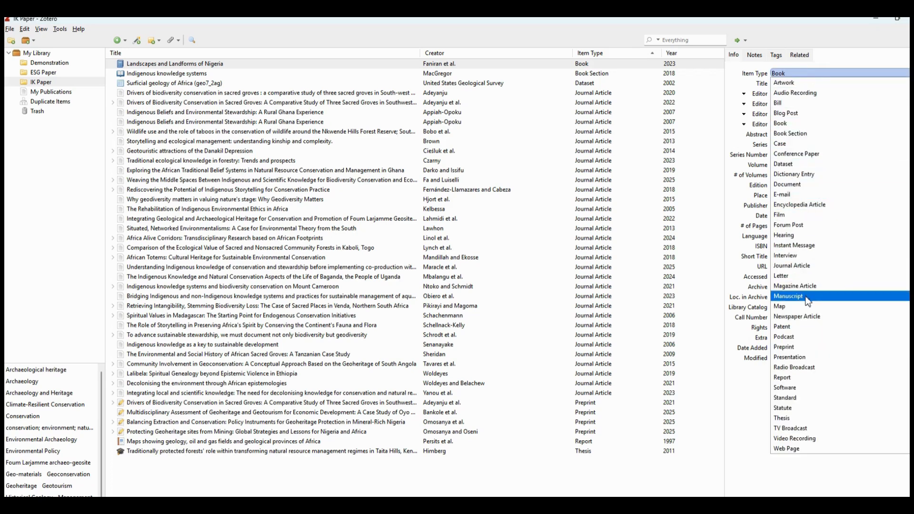
{"action": "left_click", "coordinate": [800, 266]}
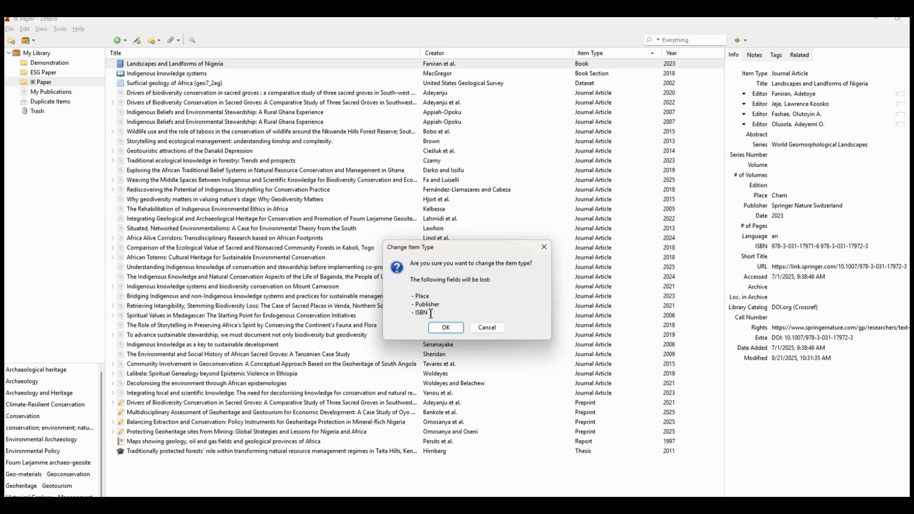
{"action": "left_click", "coordinate": [488, 330]}
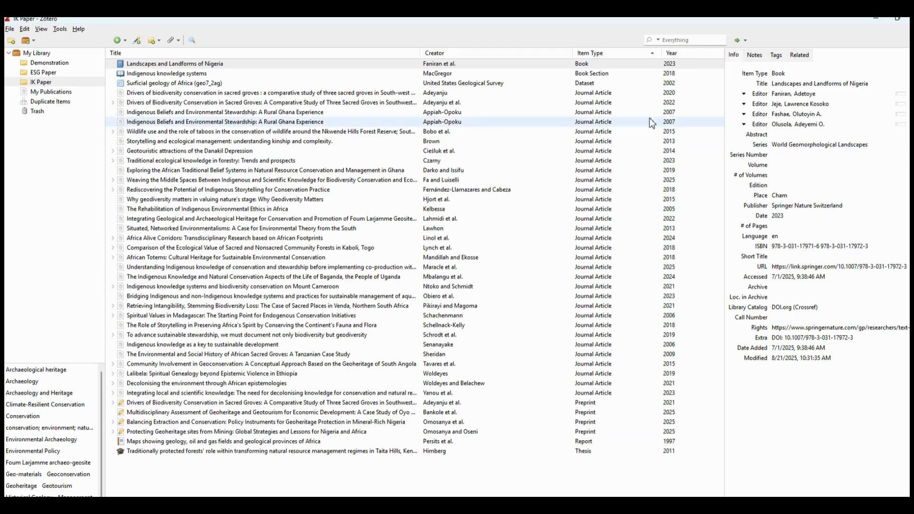
Step: Move the ESG Paper and IK Paper collections into the Demonstration collection as subcollections
{"action": "left_click", "coordinate": [53, 65]}
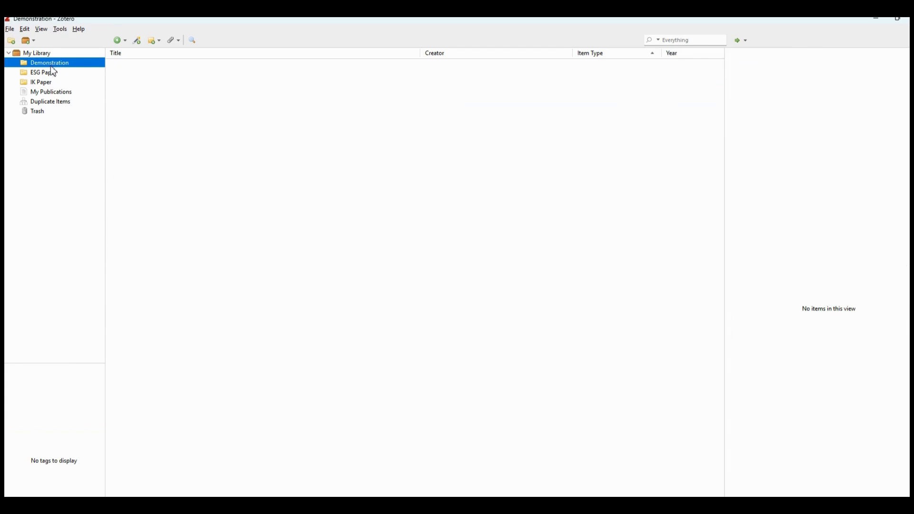
{"action": "left_click", "coordinate": [52, 73]}
{"action": "left_click", "coordinate": [52, 65]}
{"action": "left_click", "coordinate": [53, 75]}
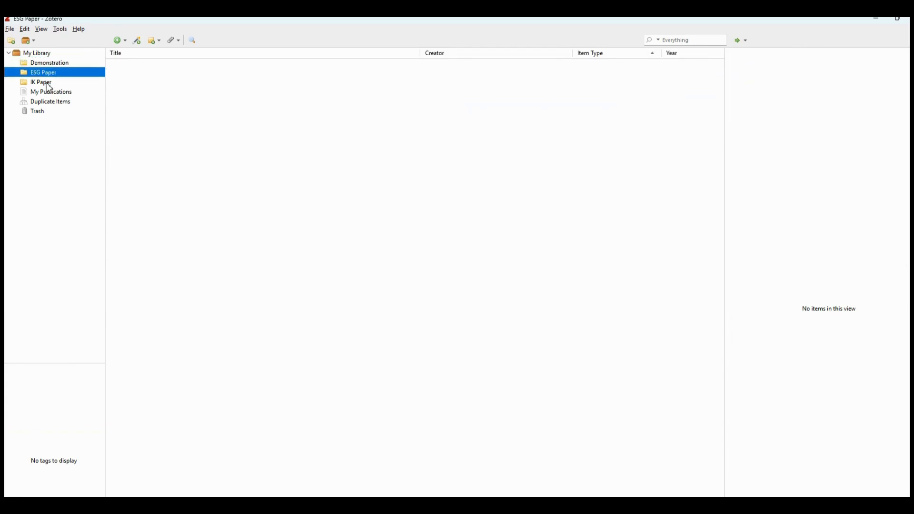
{"action": "left_click", "coordinate": [46, 81]}
{"action": "left_click", "coordinate": [53, 66]}
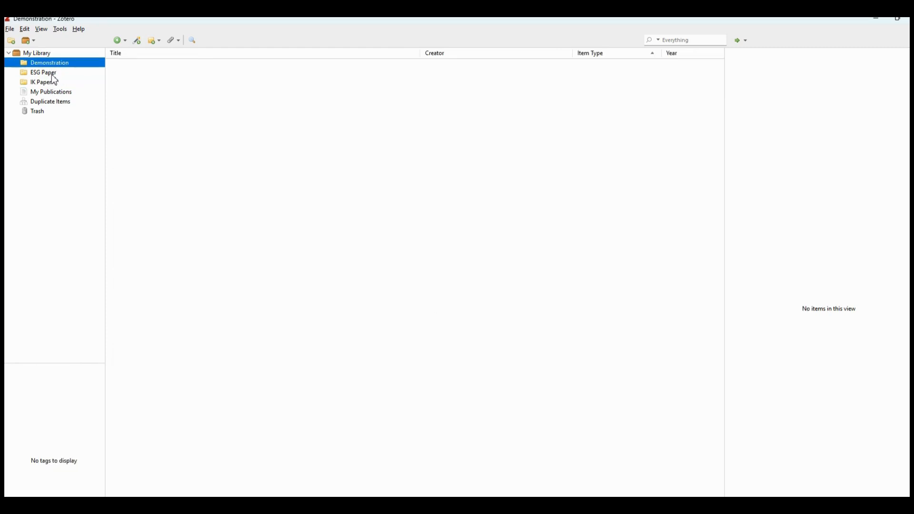
{"action": "mouse_move", "coordinate": [51, 73]}
{"action": "left_mouse_down"}
{"action": "mouse_move", "coordinate": [53, 64]}
{"action": "mouse_move", "coordinate": [47, 81]}
{"action": "mouse_move", "coordinate": [47, 70]}
{"action": "left_mouse_up"}
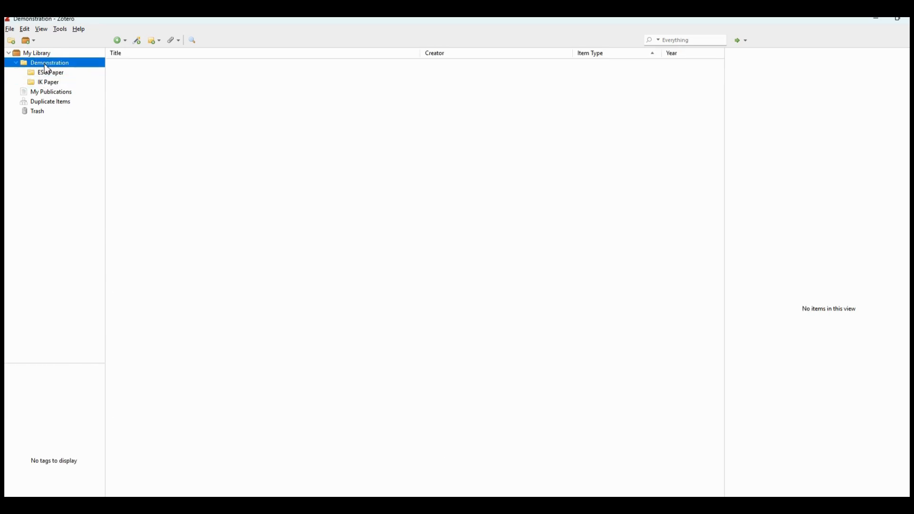
Step: Browse the subcollections of Demonstration and nest the ESG Paper collection inside IK Paper
{"action": "left_click", "coordinate": [48, 73]}
{"action": "left_click", "coordinate": [48, 82]}
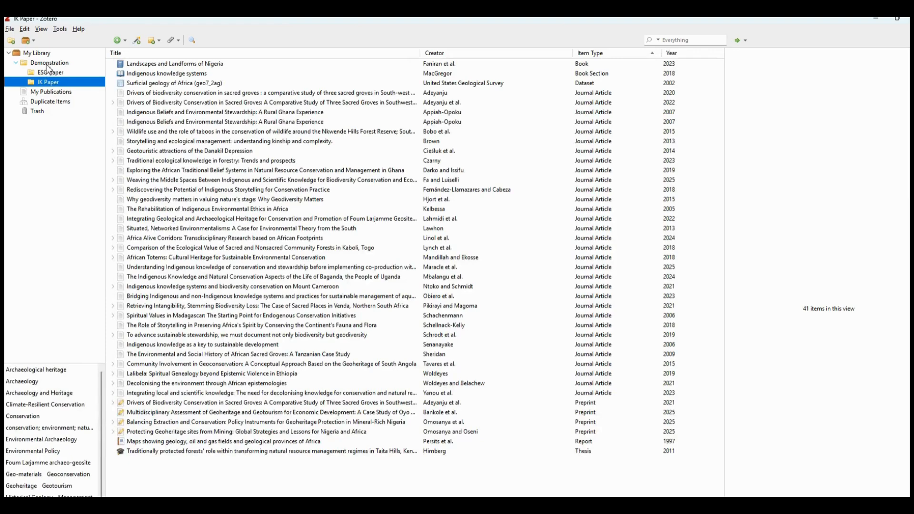
{"action": "left_click", "coordinate": [47, 63]}
{"action": "left_click", "coordinate": [48, 82]}
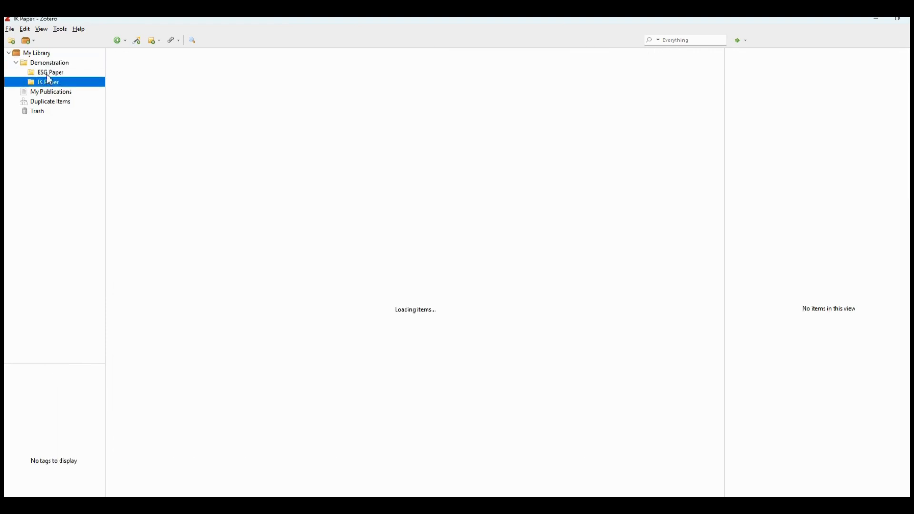
{"action": "left_click", "coordinate": [47, 64]}
{"action": "left_click", "coordinate": [47, 72]}
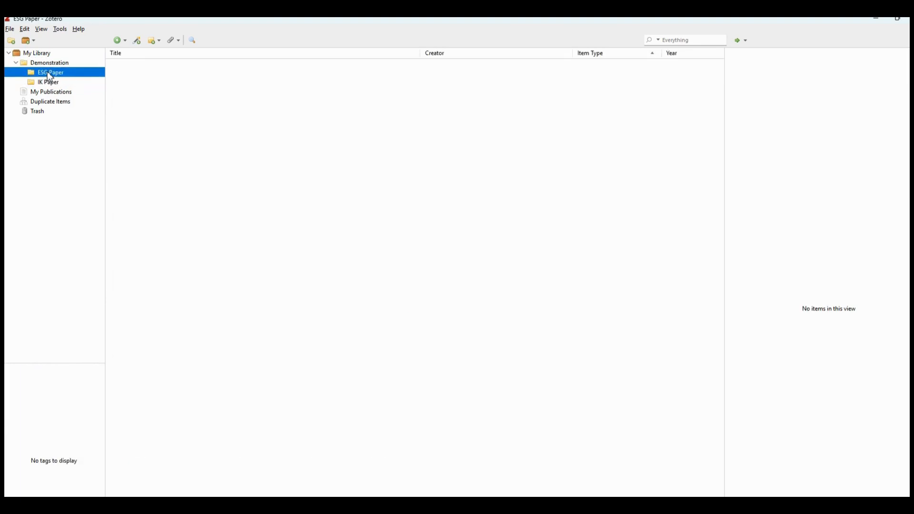
{"action": "left_click_drag", "start_coordinate": [48, 72], "coordinate": [27, 59]}
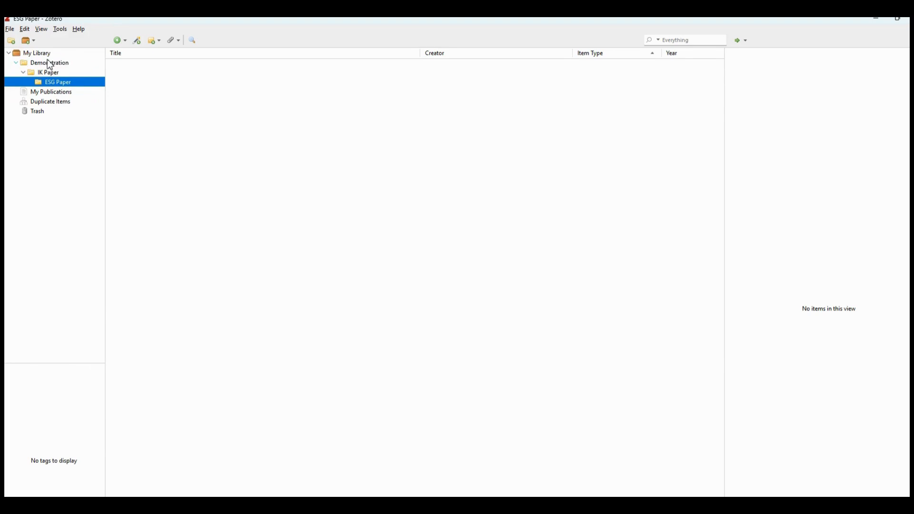
{"action": "left_click", "coordinate": [50, 64]}
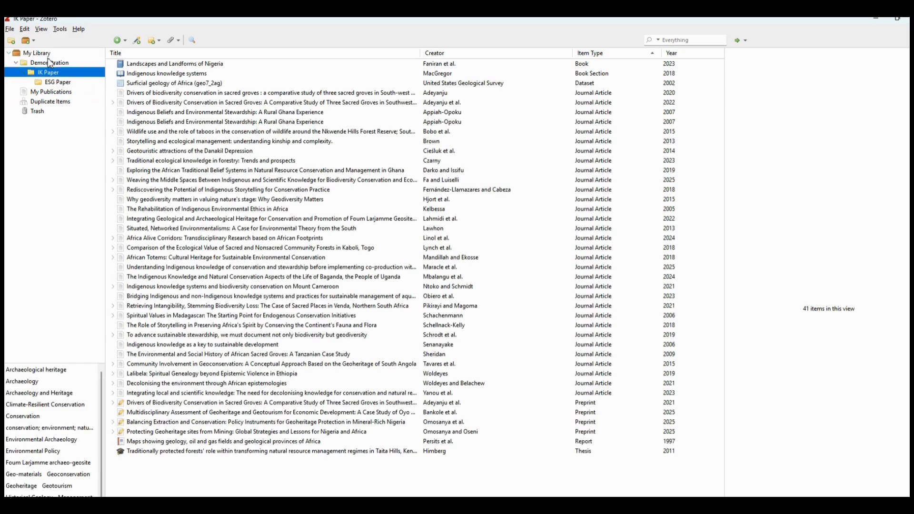
Step: Look through the nested Demonstration, IK Paper and ESG Paper collections and the options available for the ESG Paper collection
{"action": "mouse_move", "coordinate": [45, 62]}
{"action": "left_mouse_down"}
{"action": "mouse_move", "coordinate": [35, 92]}
{"action": "mouse_move", "coordinate": [44, 61]}
{"action": "left_mouse_up"}
{"action": "left_click", "coordinate": [55, 85]}
{"action": "left_click", "coordinate": [55, 81]}
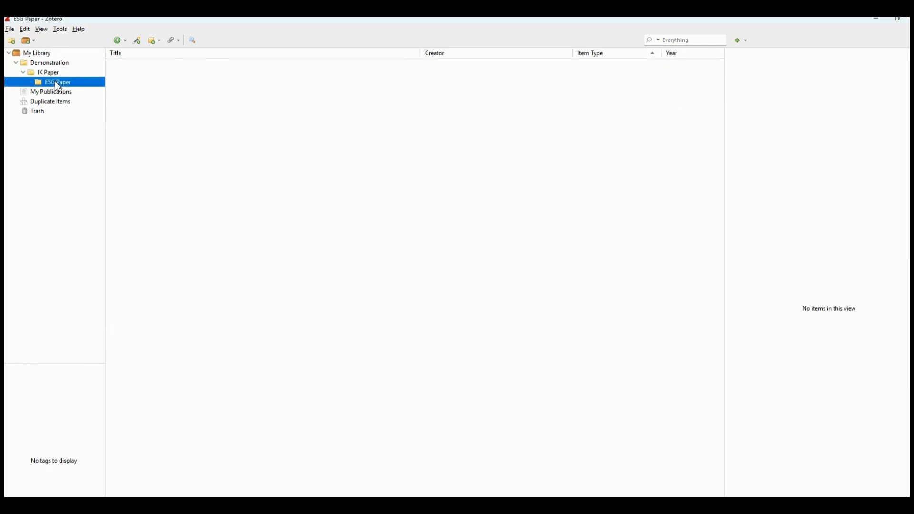
{"action": "right_click", "coordinate": [59, 82]}
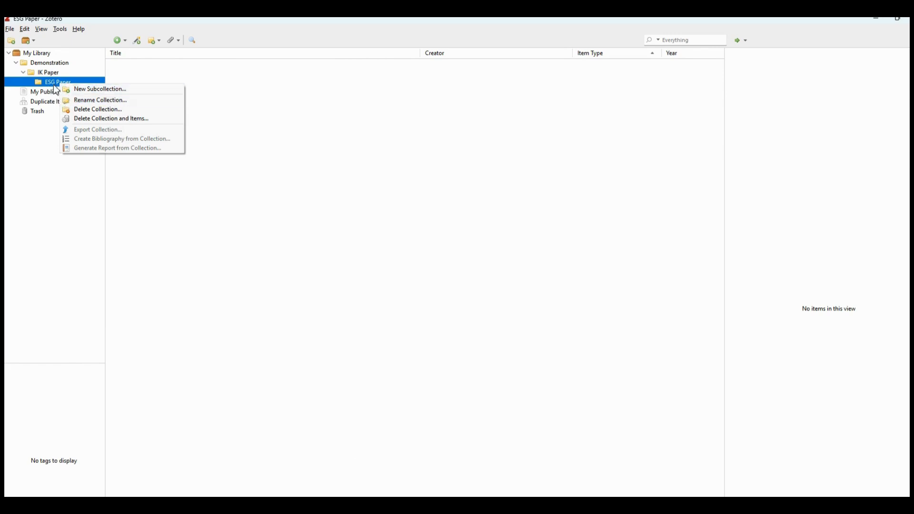
{"action": "left_click", "coordinate": [62, 173]}
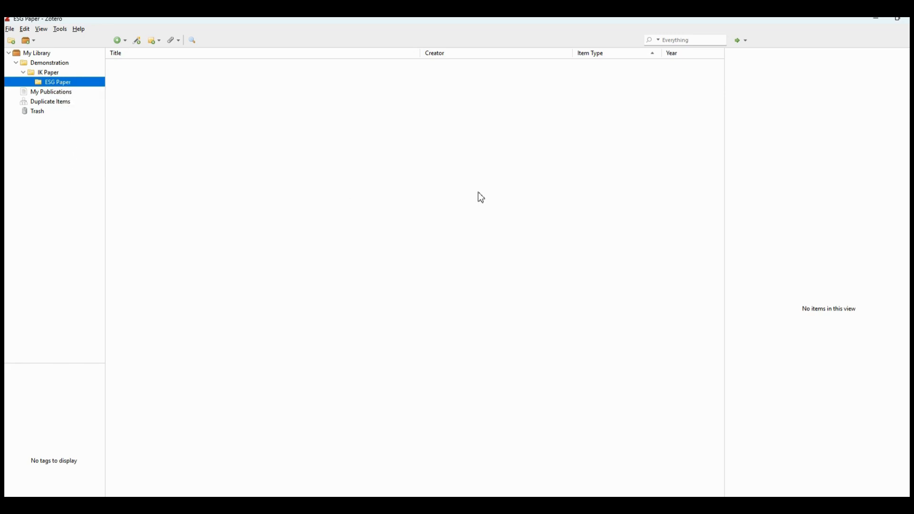
{"action": "left_click", "coordinate": [50, 66]}
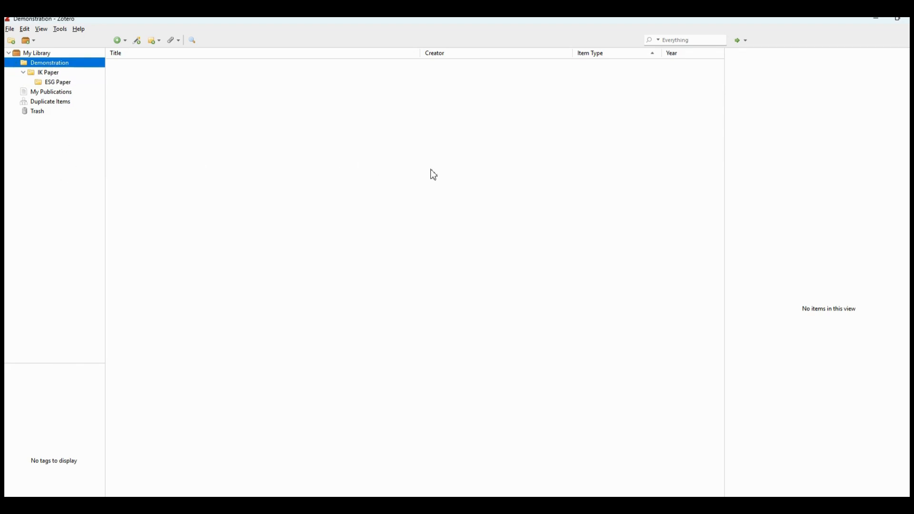
{"action": "left_click", "coordinate": [49, 81]}
{"action": "left_click", "coordinate": [49, 75]}
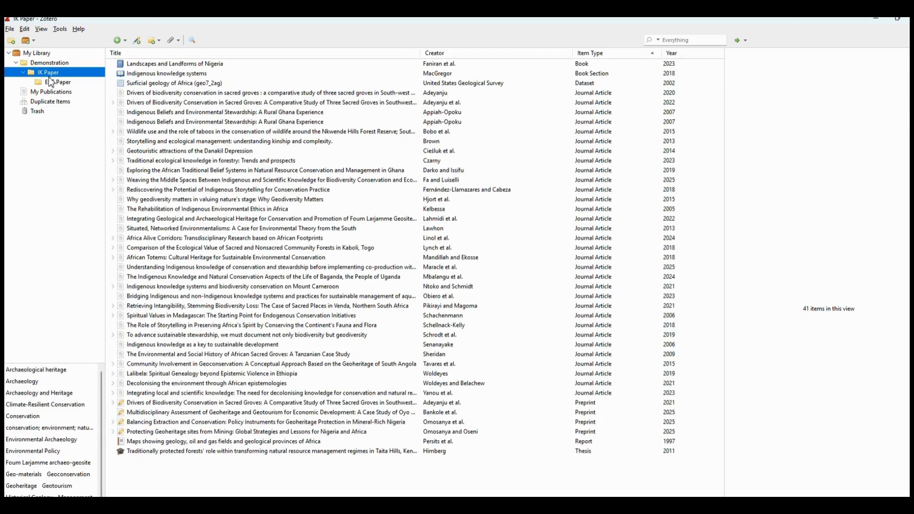
Step: Examine the IK Paper collection's tags and those of the article Integrating Geological and Archaeological Heritage for Conservation and Promotion of Foum Larjamme Geosite
{"action": "left_click", "coordinate": [247, 93]}
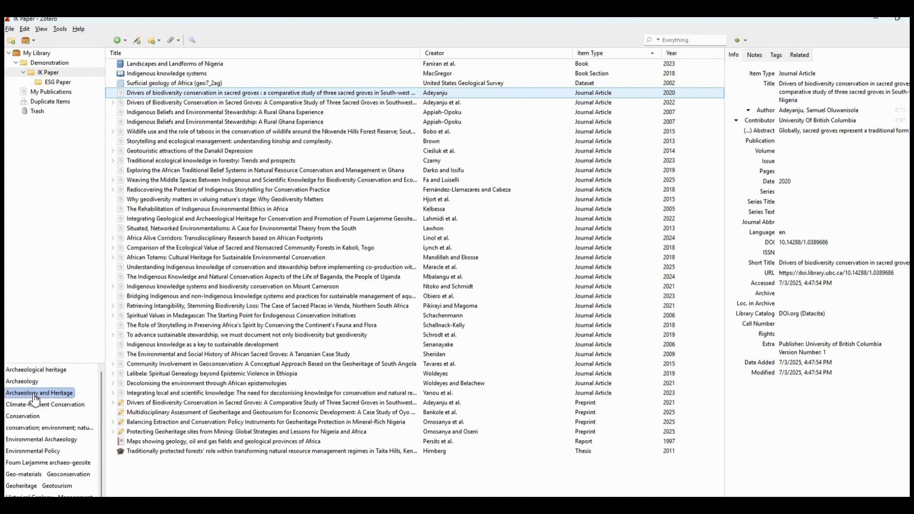
{"action": "scroll", "coordinate": [34, 401], "scroll_direction": "down", "scroll_amount": 1}
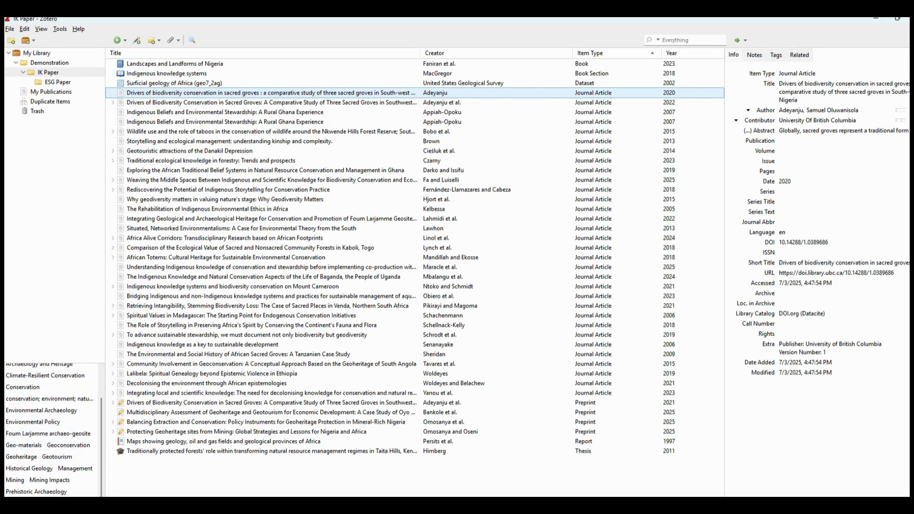
{"action": "left_click", "coordinate": [443, 220]}
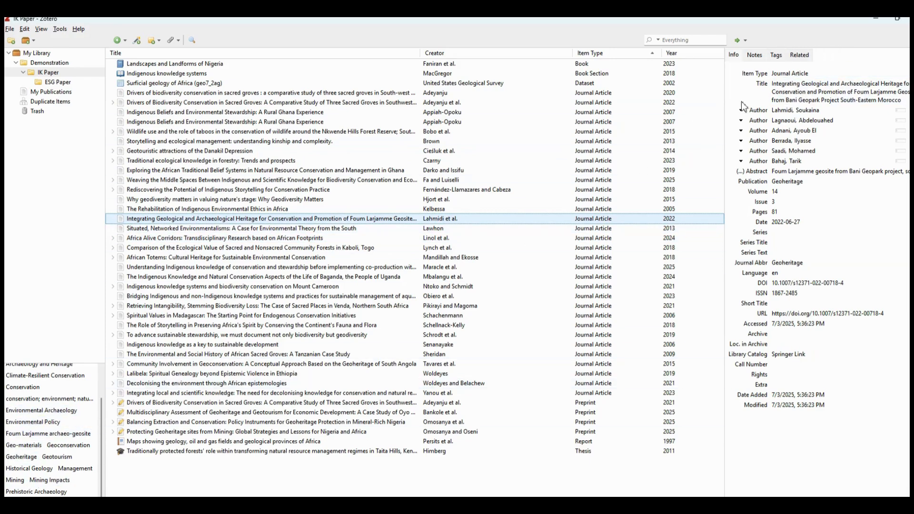
{"action": "left_click", "coordinate": [778, 56]}
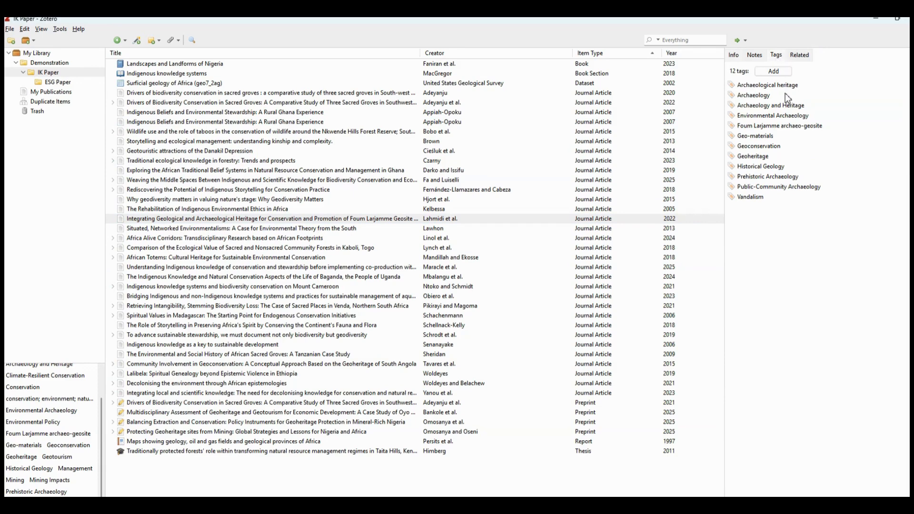
{"action": "left_click", "coordinate": [760, 146]}
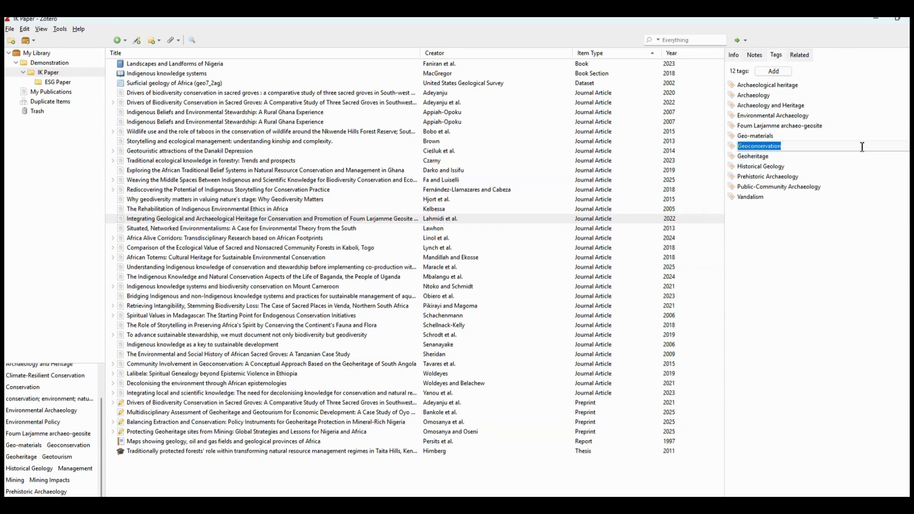
{"action": "left_click", "coordinate": [871, 167]}
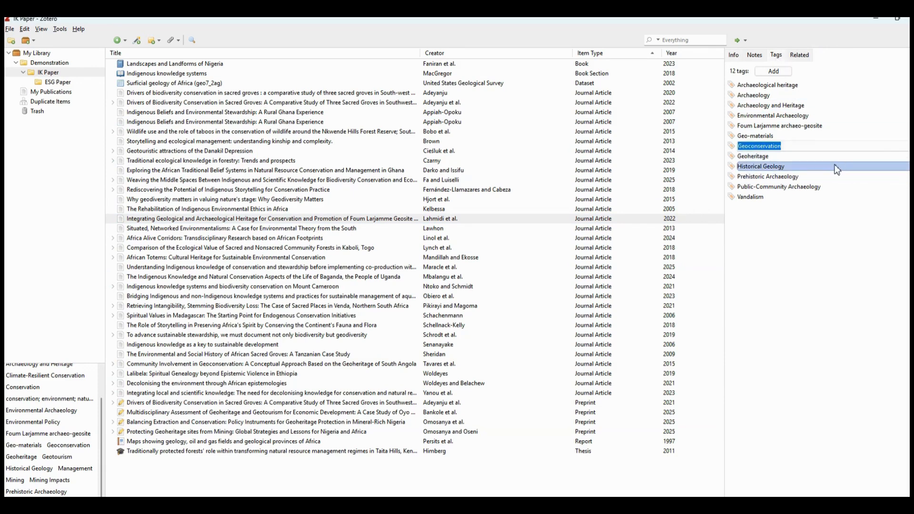
{"action": "left_click", "coordinate": [790, 107]}
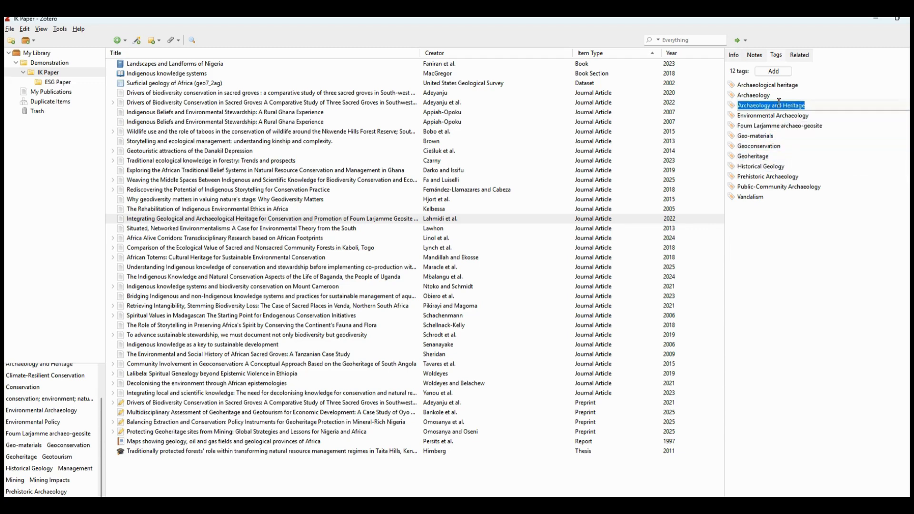
{"action": "left_click", "coordinate": [753, 87]}
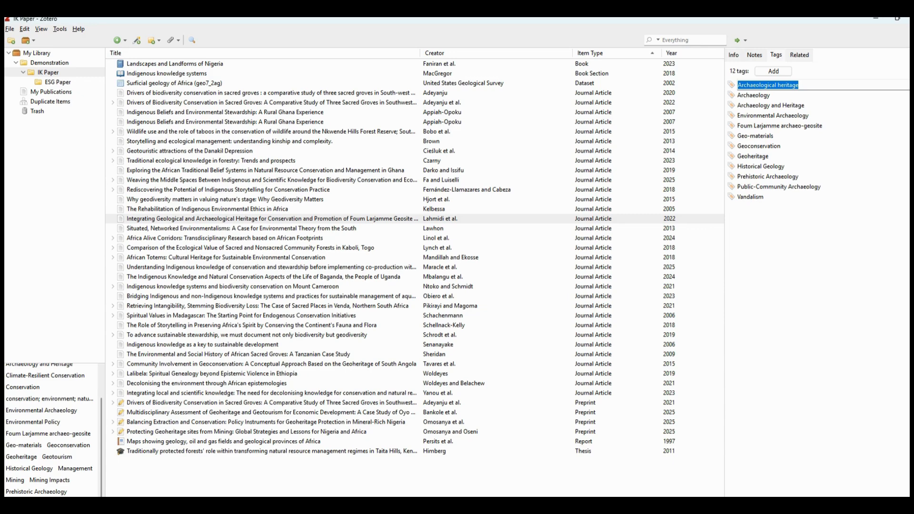
Step: Create a new Journal Article item in the IK Paper collection
{"action": "key", "text": "alt+Tab"}
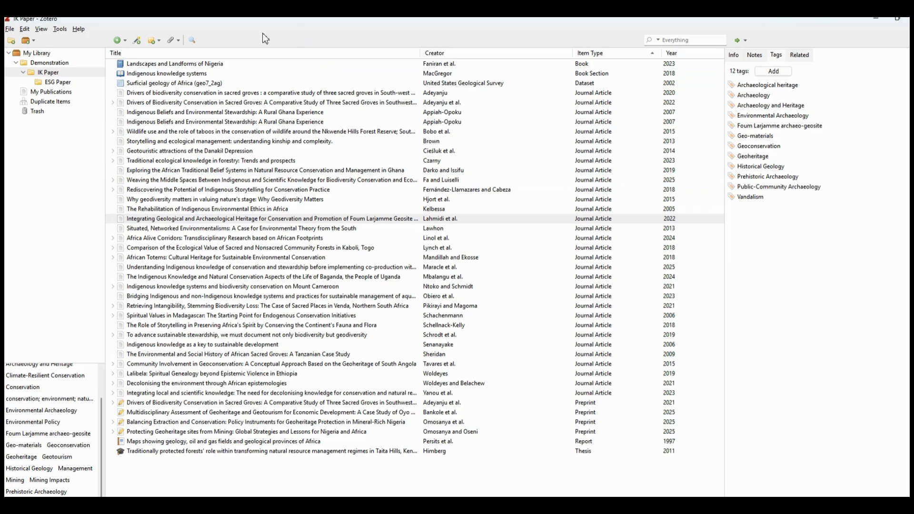
{"action": "left_click", "coordinate": [10, 29]}
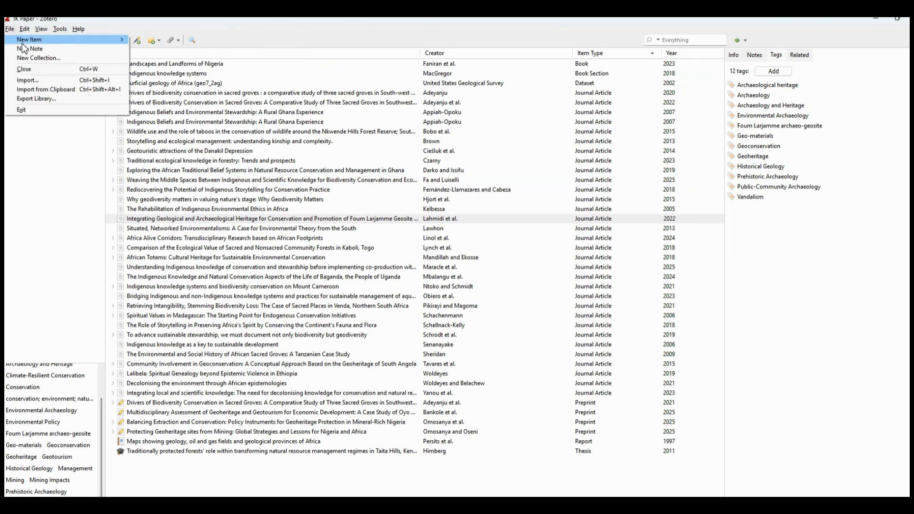
{"action": "mouse_move", "coordinate": [27, 42]}
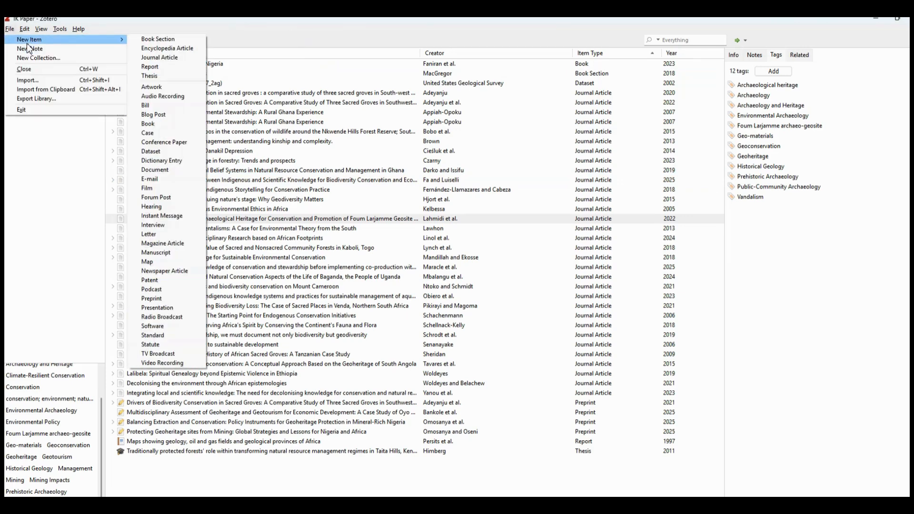
{"action": "left_click", "coordinate": [174, 57]}
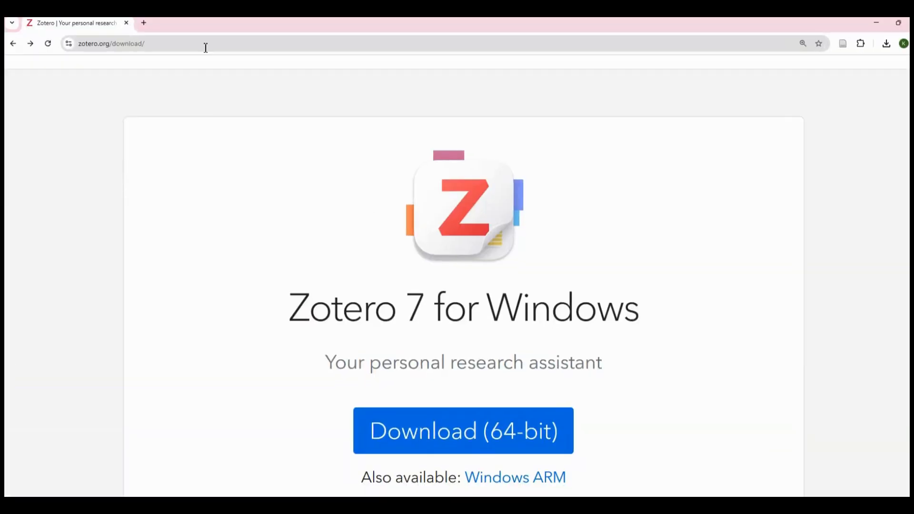
Step: In the browser, search Google for "google scholar" in a new tab and open the Google Scholar site
{"action": "left_click", "coordinate": [143, 23]}
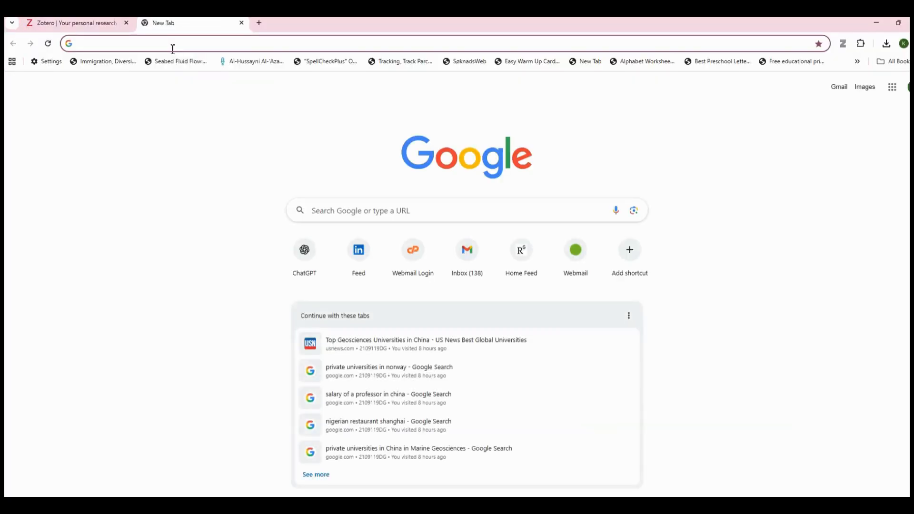
{"action": "type", "text": "google scholar"}
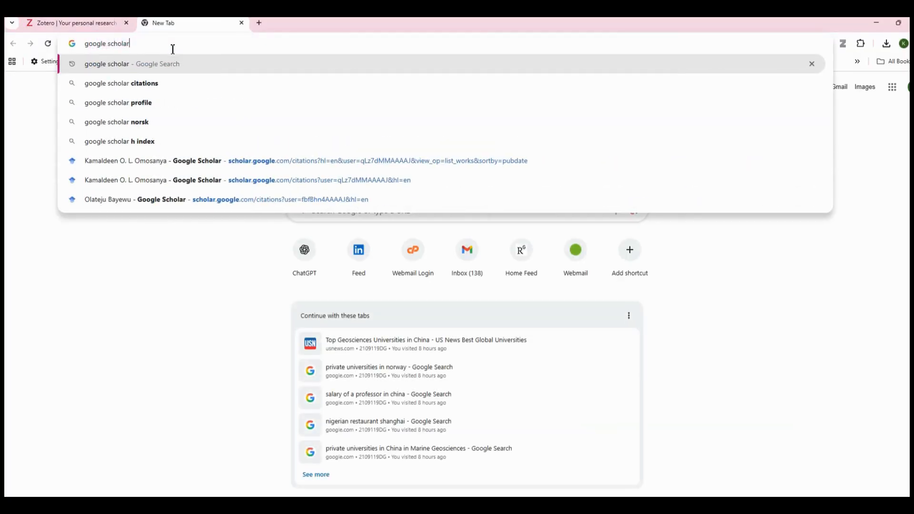
{"action": "key", "text": "Return"}
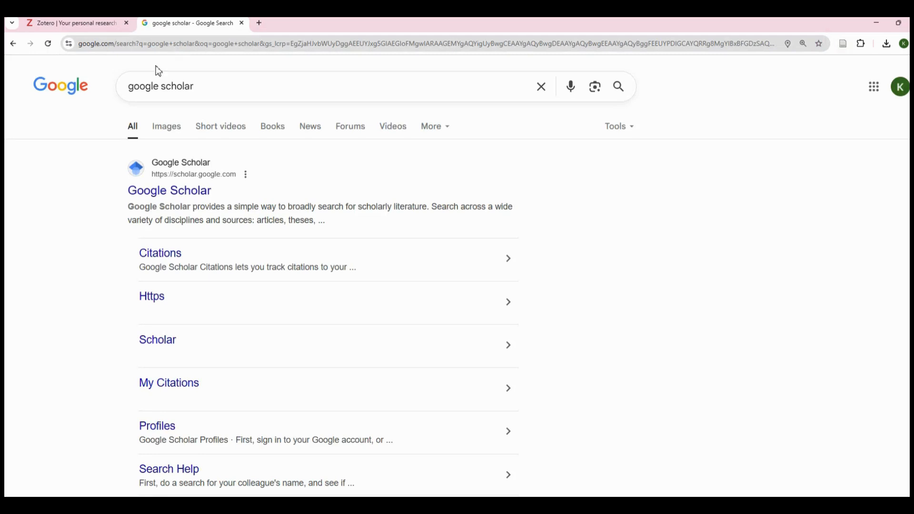
{"action": "left_click", "coordinate": [134, 190]}
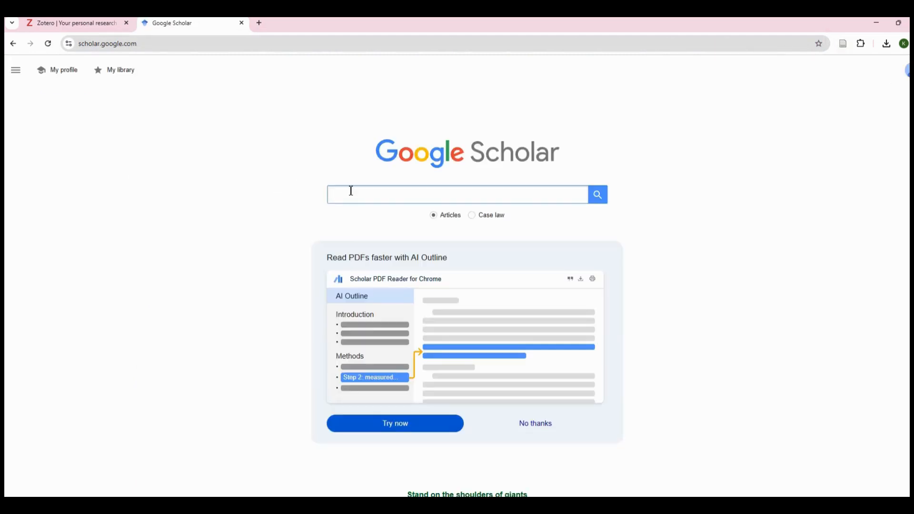
Step: Search Google Scholar for "Intersection of AI and blockchain"
{"action": "left_click", "coordinate": [351, 191]}
{"action": "type", "text": "Intersec"}
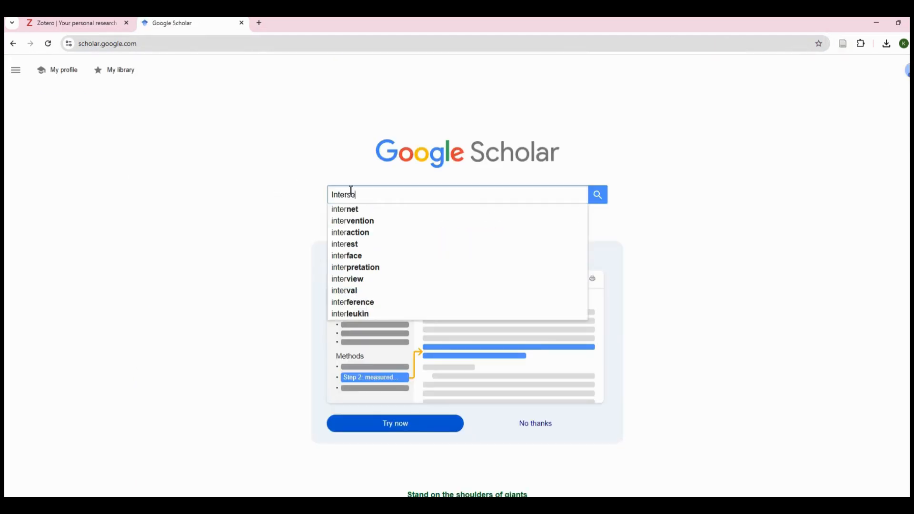
{"action": "key", "text": "BackSpace"}
{"action": "key", "text": "BackSpace"}
{"action": "key", "text": "BackSpace"}
{"action": "type", "text": "section of "}
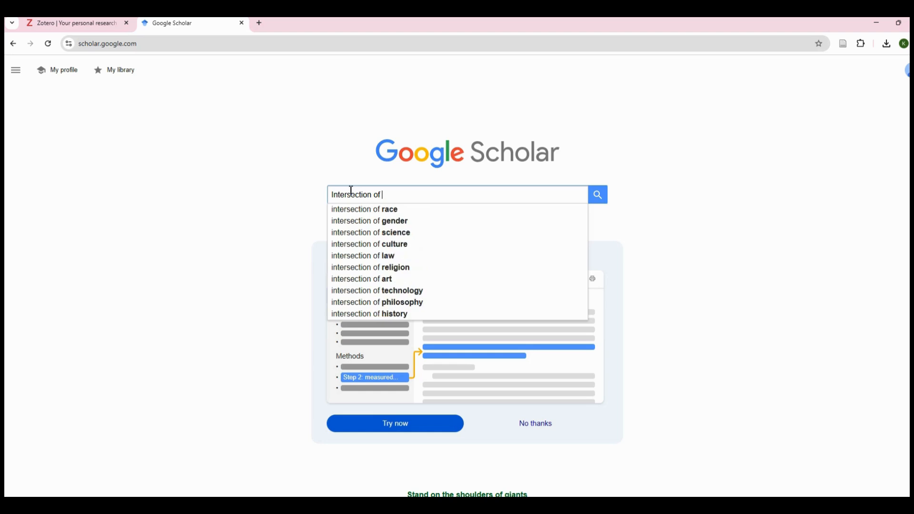
{"action": "type", "text": "AI and b"}
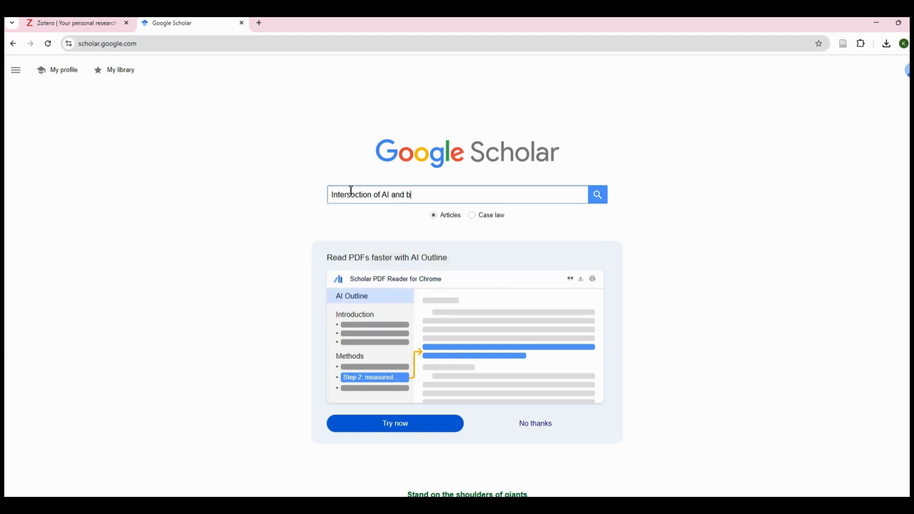
{"action": "type", "text": "lockchain"}
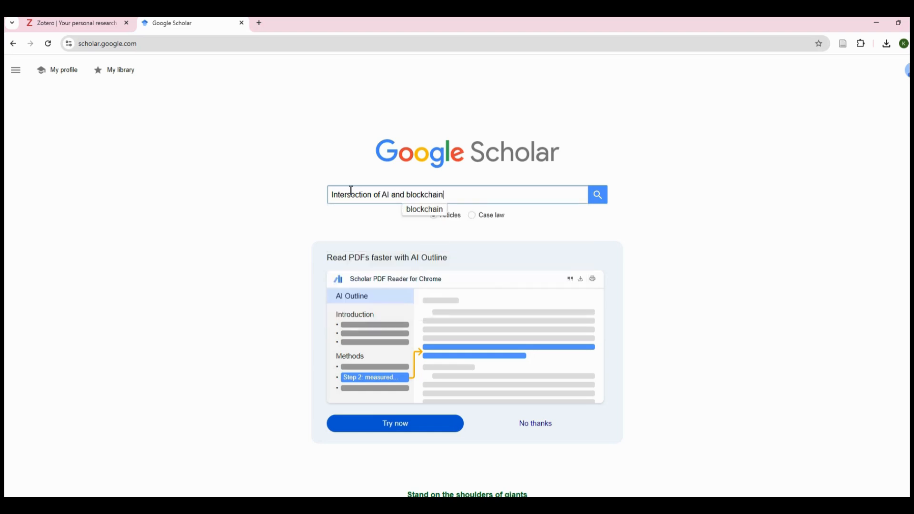
{"action": "key", "text": "Return"}
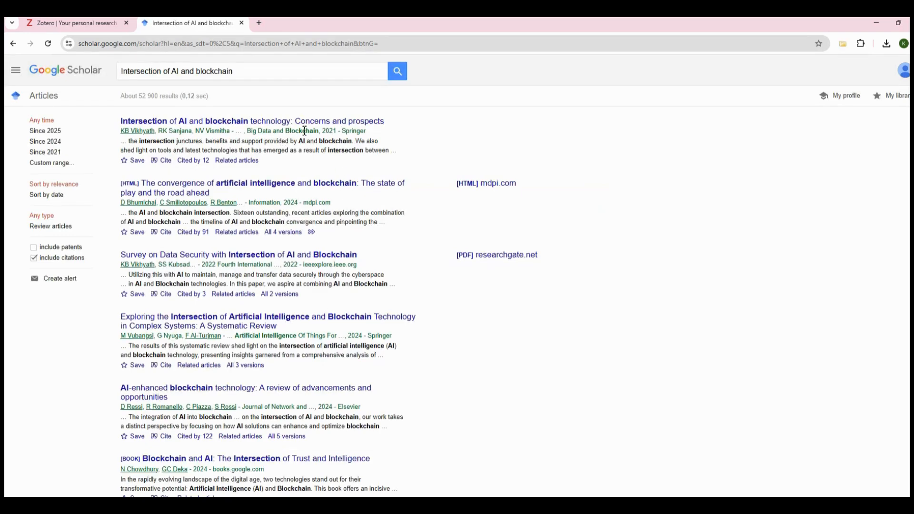
Step: Open the result "Intersection of AI and blockchain technology: Concerns and prospects", dismiss the privacy notice and copy the paper's title
{"action": "left_click", "coordinate": [224, 124]}
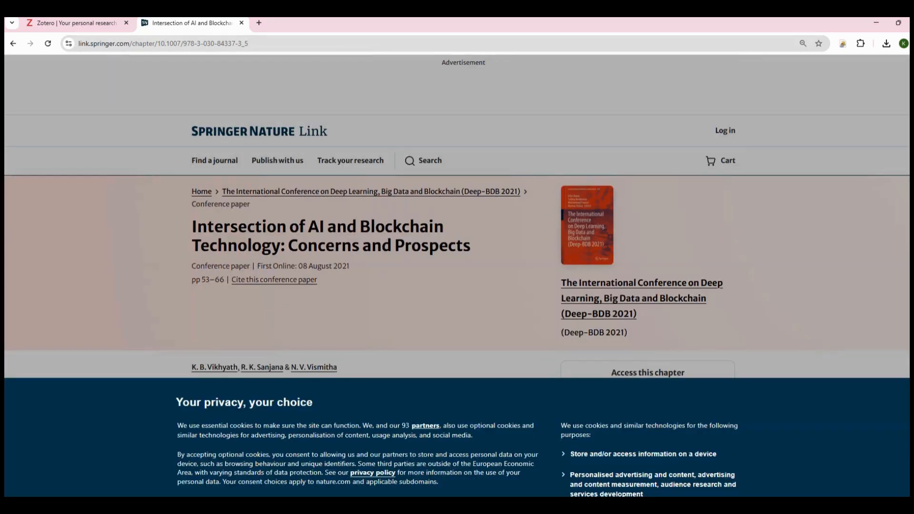
{"action": "left_click", "coordinate": [355, 501]}
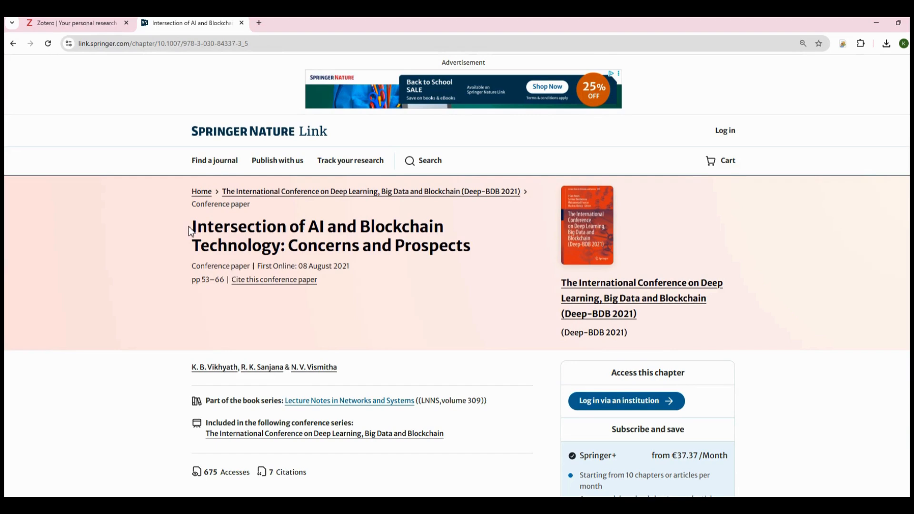
{"action": "left_click_drag", "start_coordinate": [192, 230], "coordinate": [485, 252]}
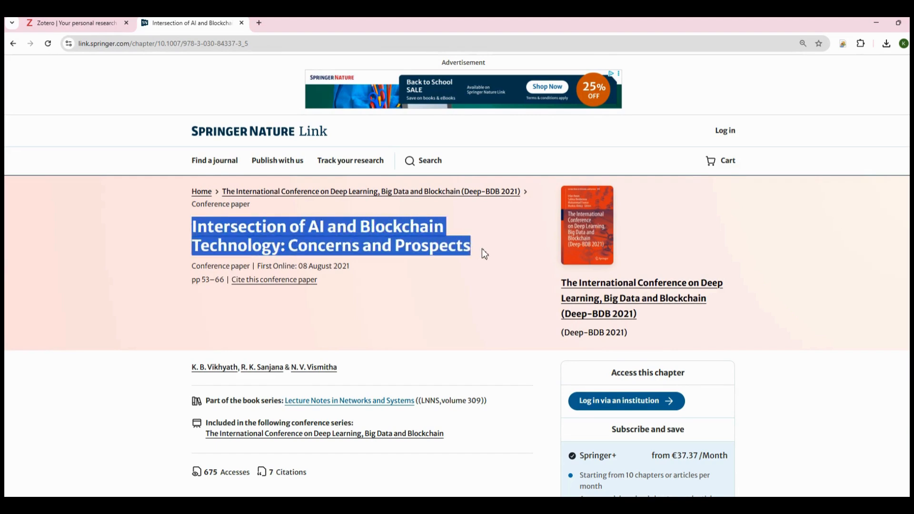
{"action": "right_click", "coordinate": [401, 234]}
{"action": "left_click", "coordinate": [419, 243]}
Step: Close the Zotero download page, switch to Zotero and paste the copied paper title into the new item's Title field
{"action": "left_click", "coordinate": [67, 23]}
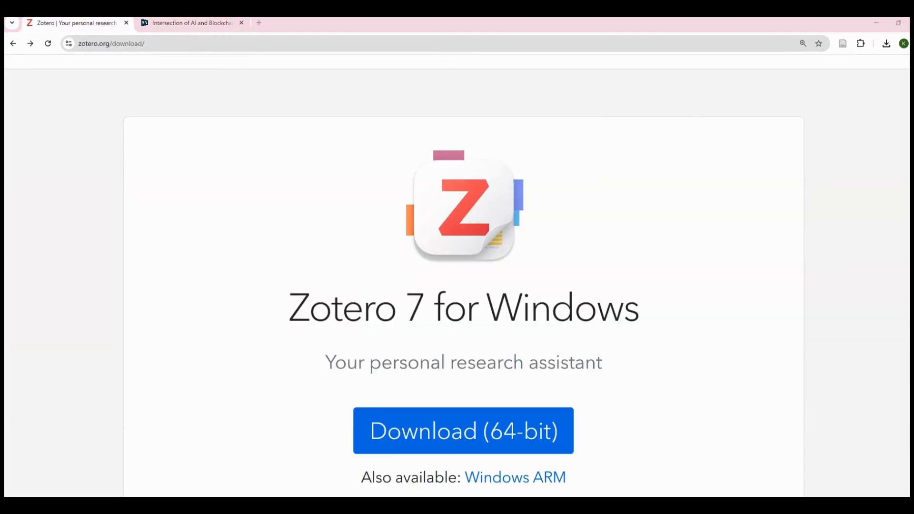
{"action": "left_click", "coordinate": [126, 23]}
{"action": "key", "text": "alt+Tab"}
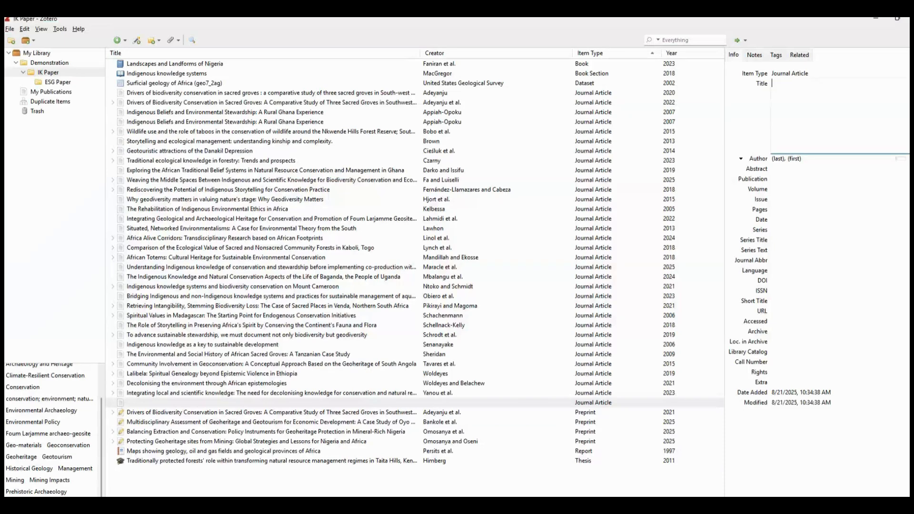
{"action": "right_click", "coordinate": [784, 92]}
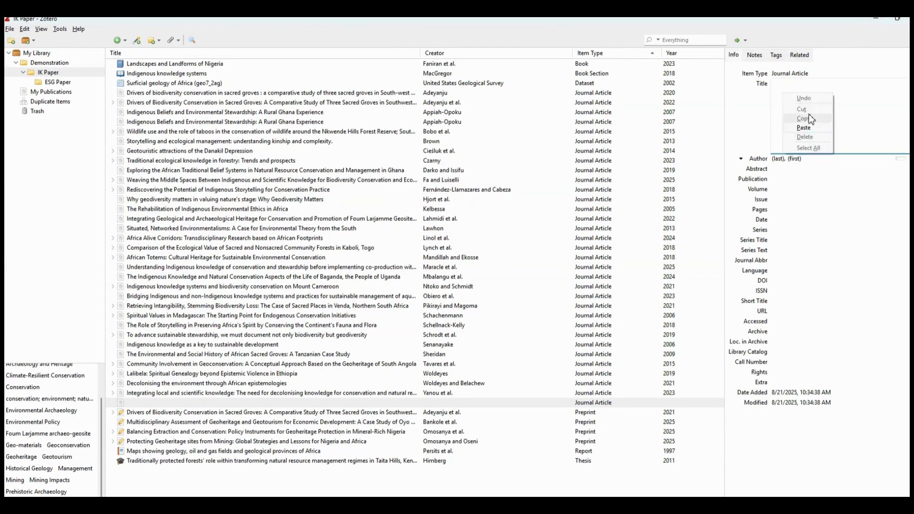
{"action": "left_click", "coordinate": [804, 127]}
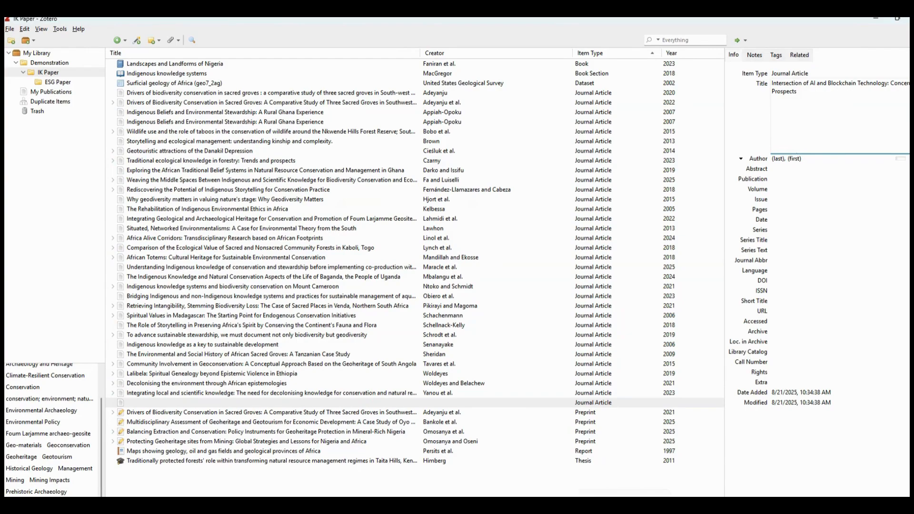
Step: Check the paper's author list on its Springer page in the browser and return to Zotero
{"action": "key", "text": "alt+Tab"}
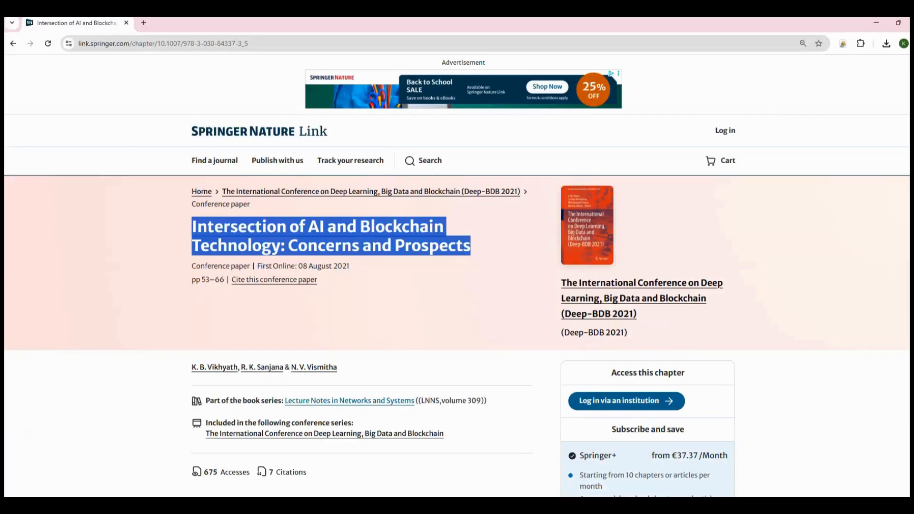
{"action": "left_click", "coordinate": [183, 366]}
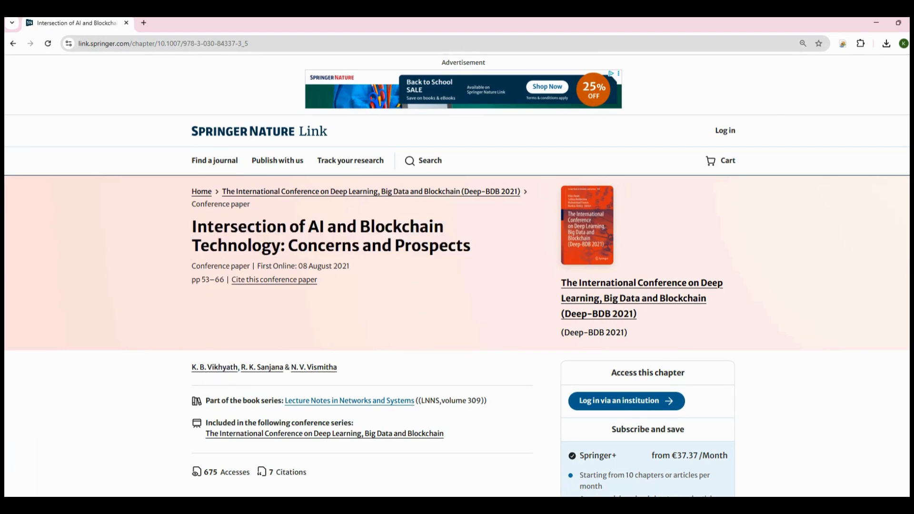
{"action": "key", "text": "alt+Tab"}
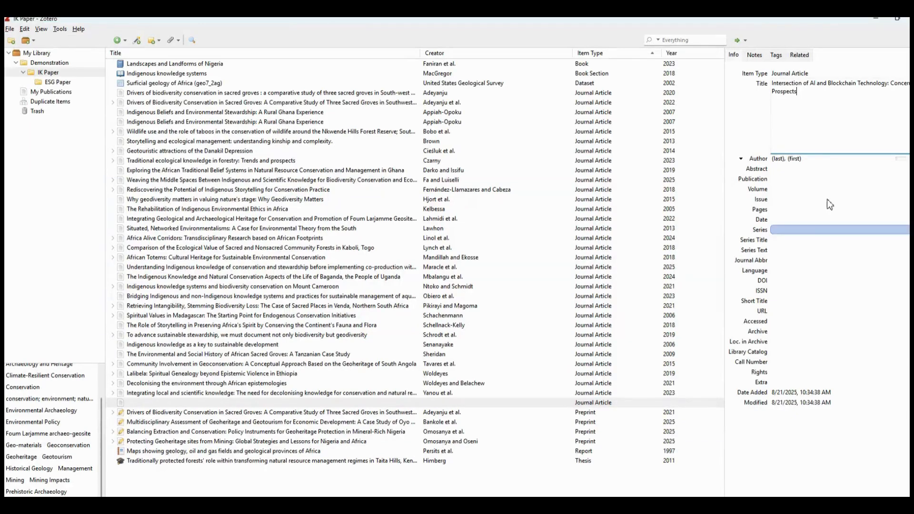
Step: Enter the first author's last name and initials in the new journal article's Author field
{"action": "left_click", "coordinate": [776, 158]}
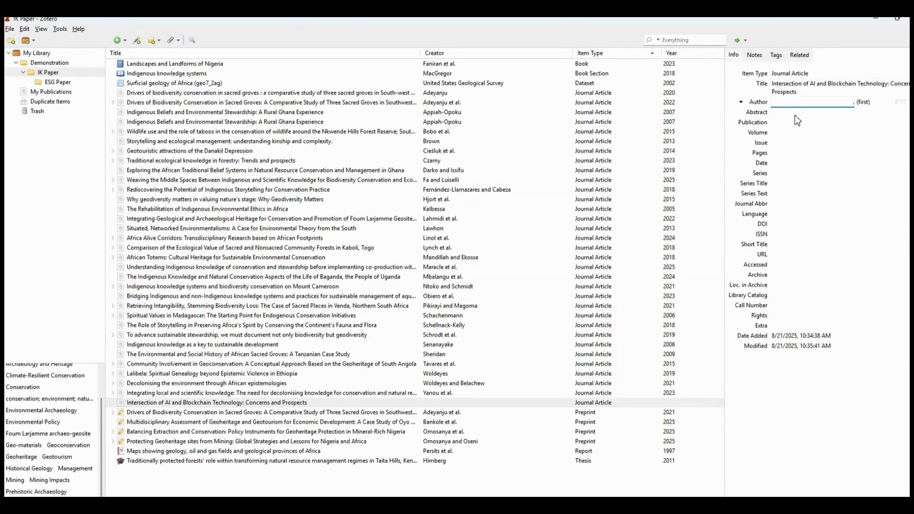
{"action": "type", "text": "Sam"}
{"action": "key", "text": "Tab"}
{"action": "type", "text": "A"}
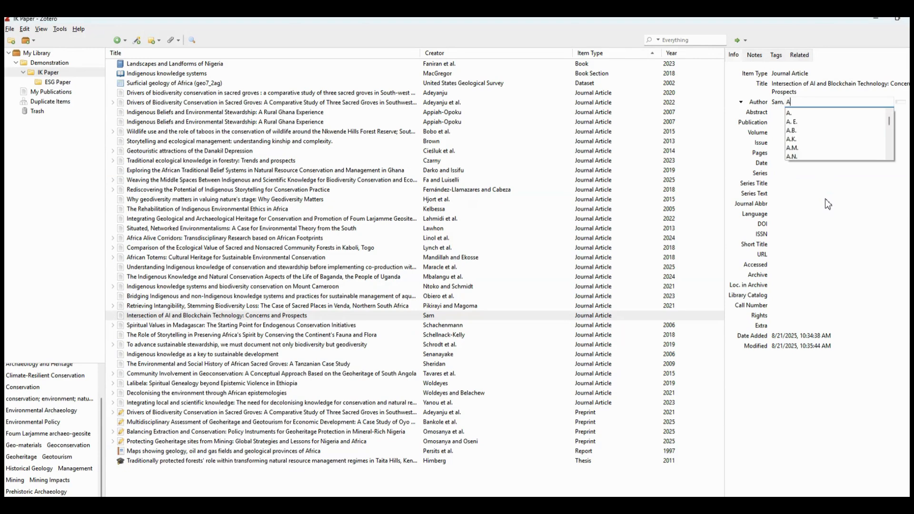
{"action": "type", "text": "B"}
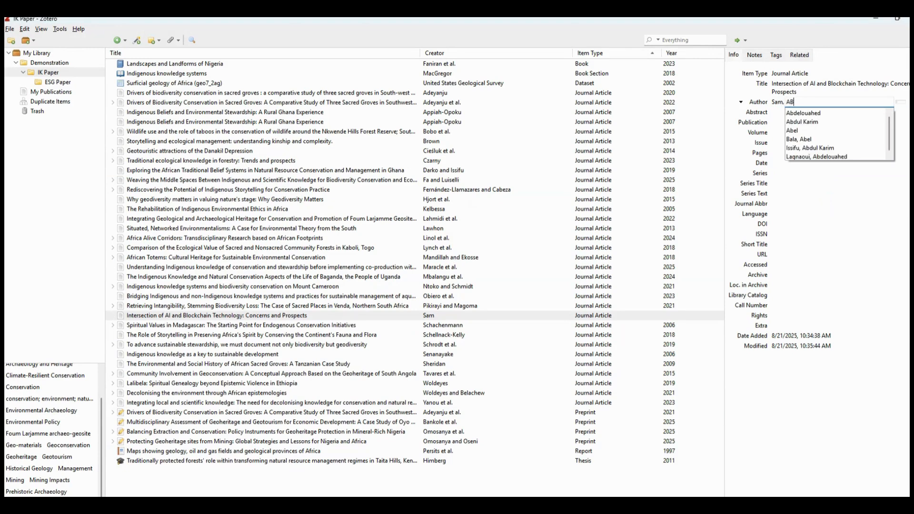
{"action": "key", "text": "Return"}
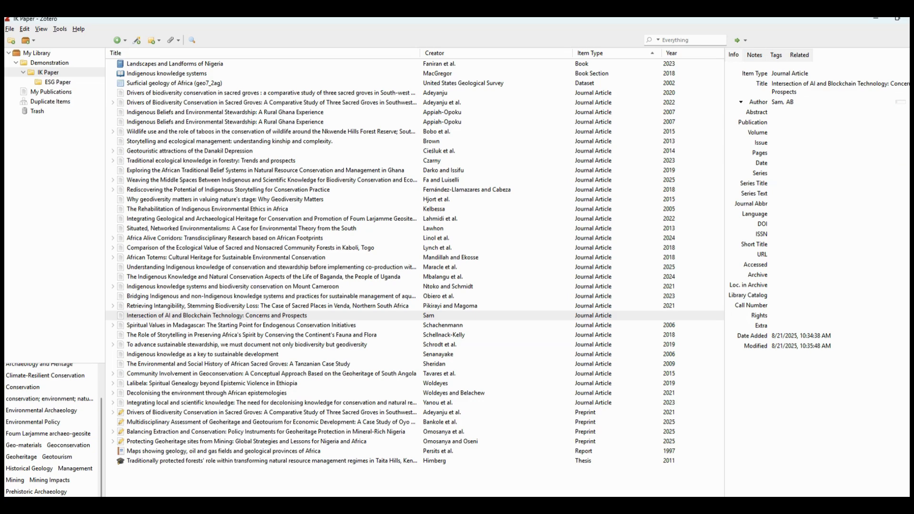
Step: Add a second author to the article with a last name and initials
{"action": "left_click", "coordinate": [910, 102]}
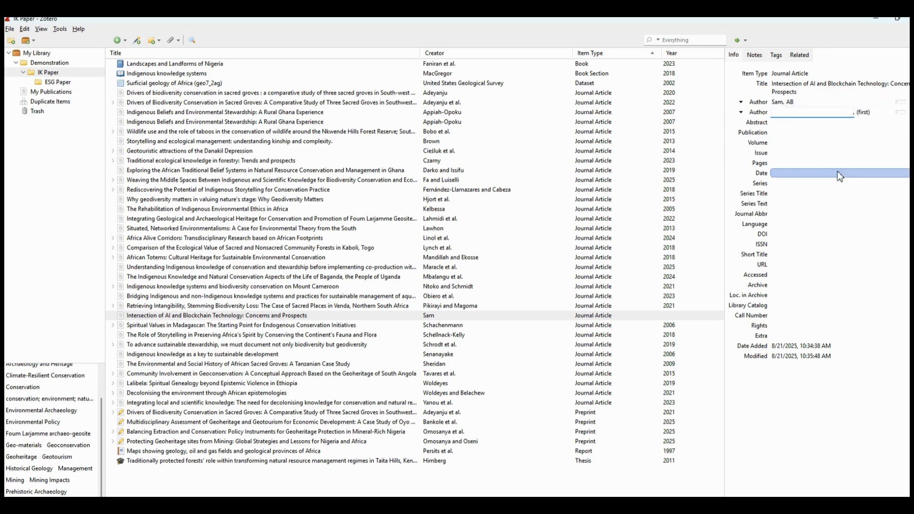
{"action": "type", "text": "John"}
{"action": "key", "text": "Tab"}
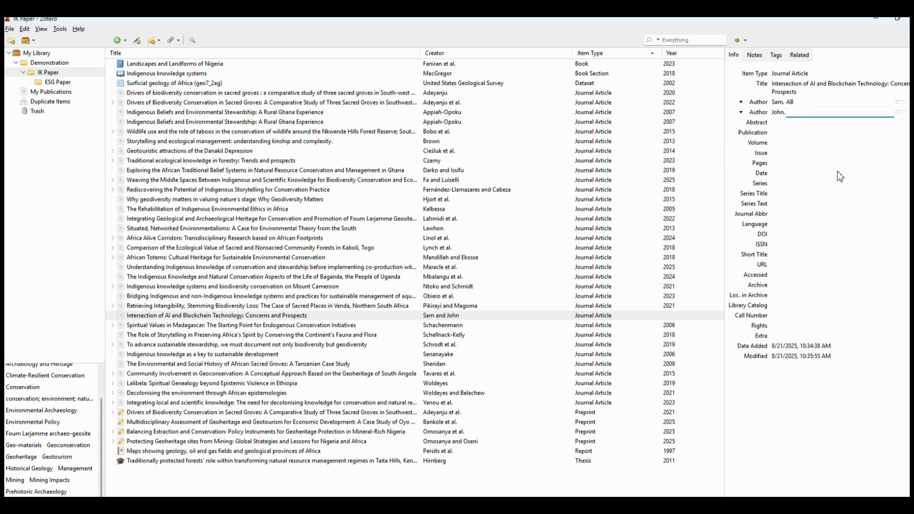
{"action": "type", "text": "PB"}
{"action": "key", "text": "shift+Return"}
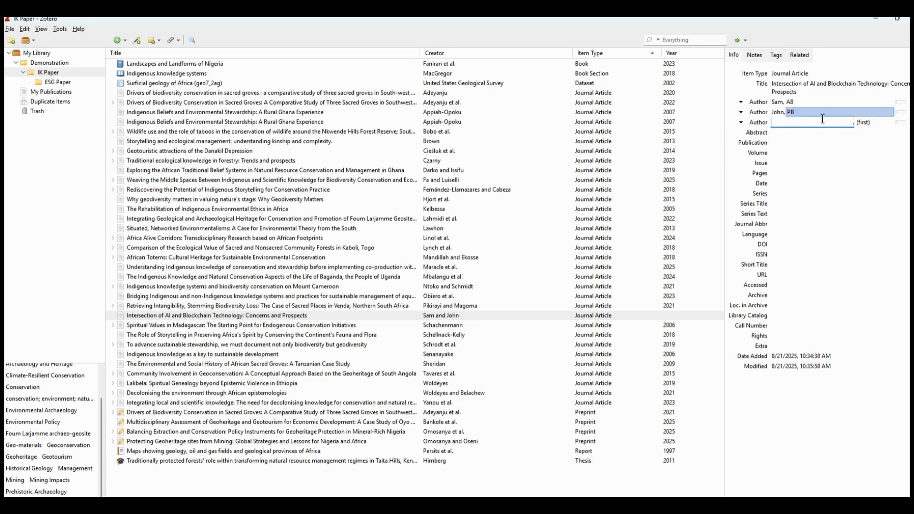
Step: Fill in a third author's last name and initials for the article
{"action": "type", "text": "Pi"}
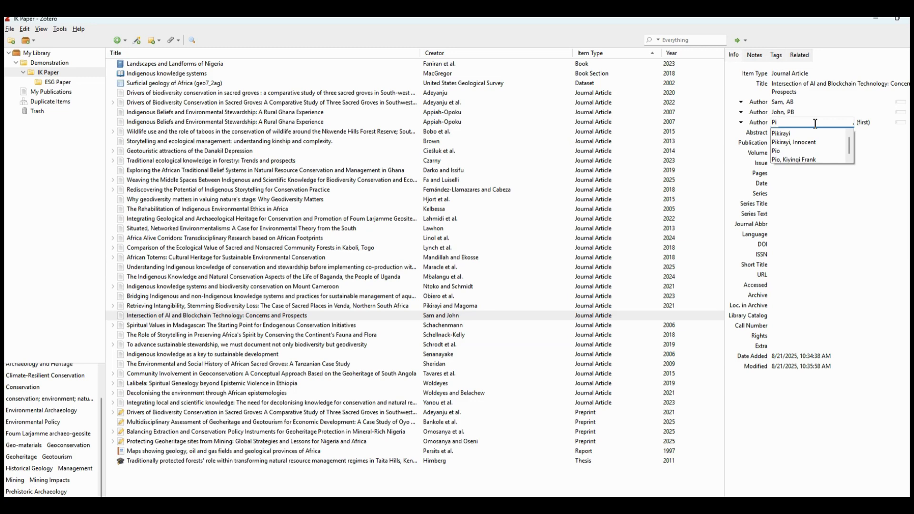
{"action": "type", "text": "Cable"}
{"action": "key", "text": "Tab"}
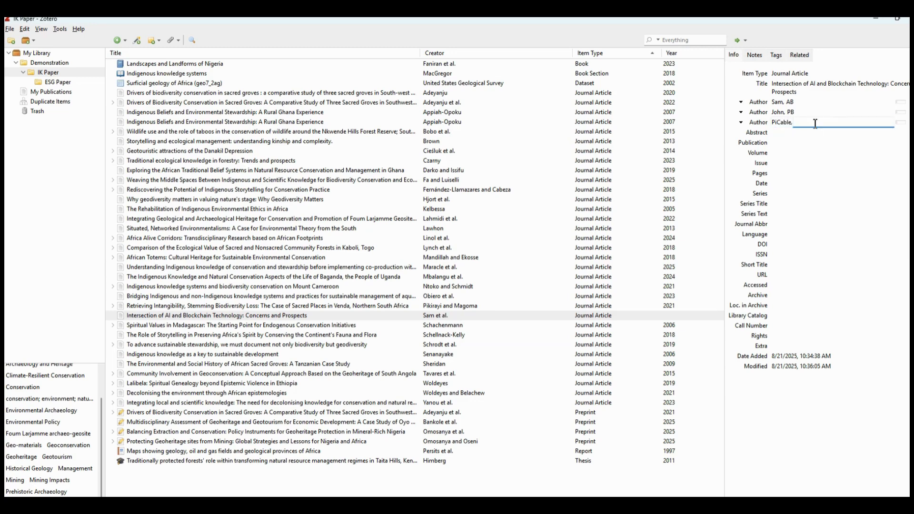
{"action": "type", "text": "LKM"}
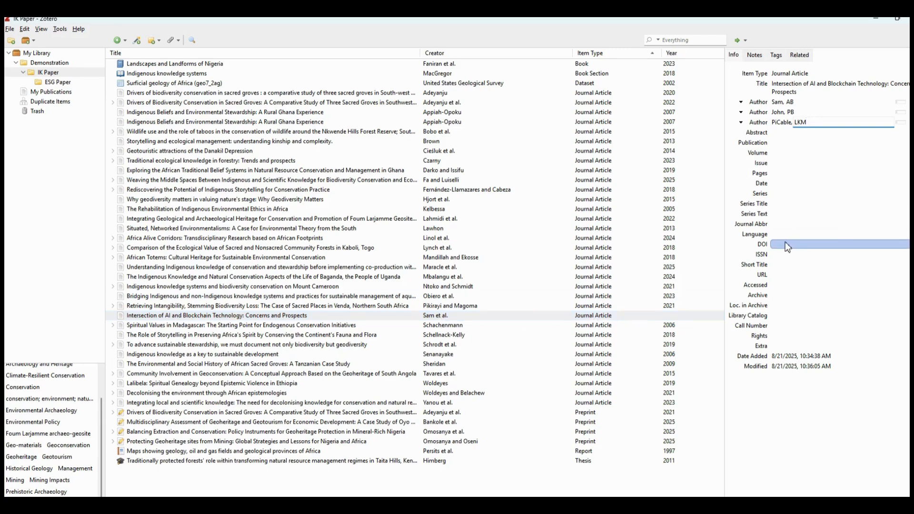
Step: Set the article's date to 2025 and its pages to 91-110
{"action": "left_click", "coordinate": [782, 183]}
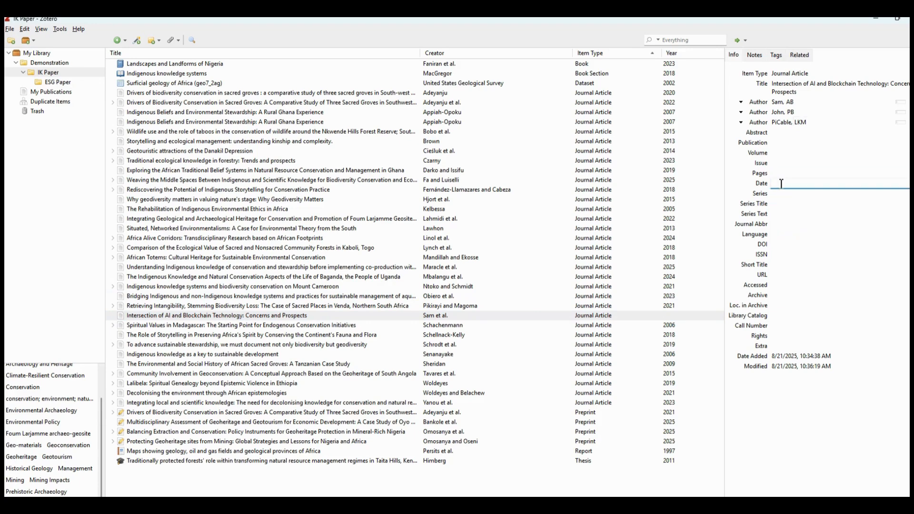
{"action": "type", "text": "2025"}
{"action": "left_click", "coordinate": [782, 173]}
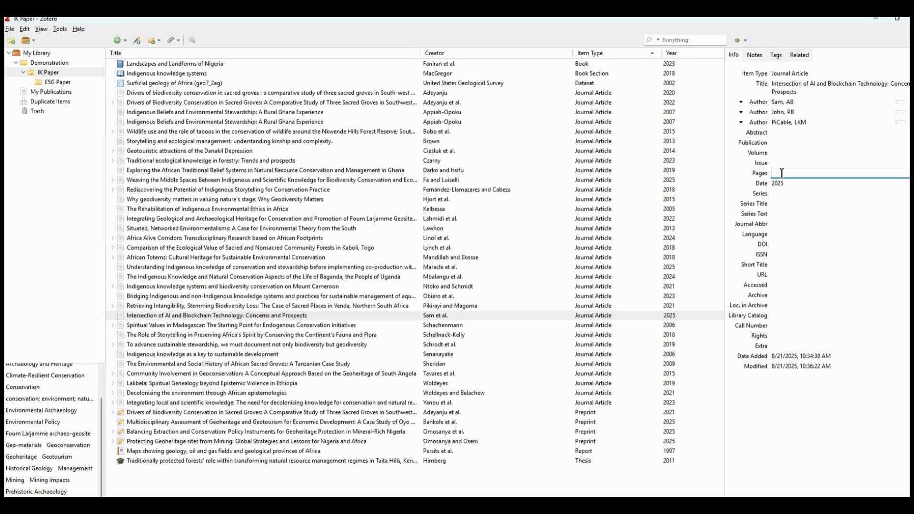
{"action": "type", "text": "91-110"}
Step: Enter "Journal of Secrets" as the article's publication
{"action": "left_click", "coordinate": [777, 143]}
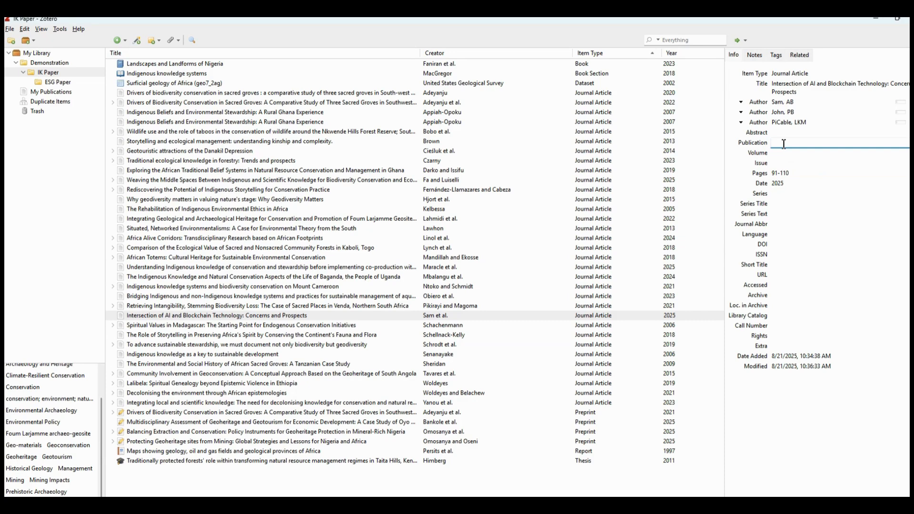
{"action": "type", "text": "Journal"}
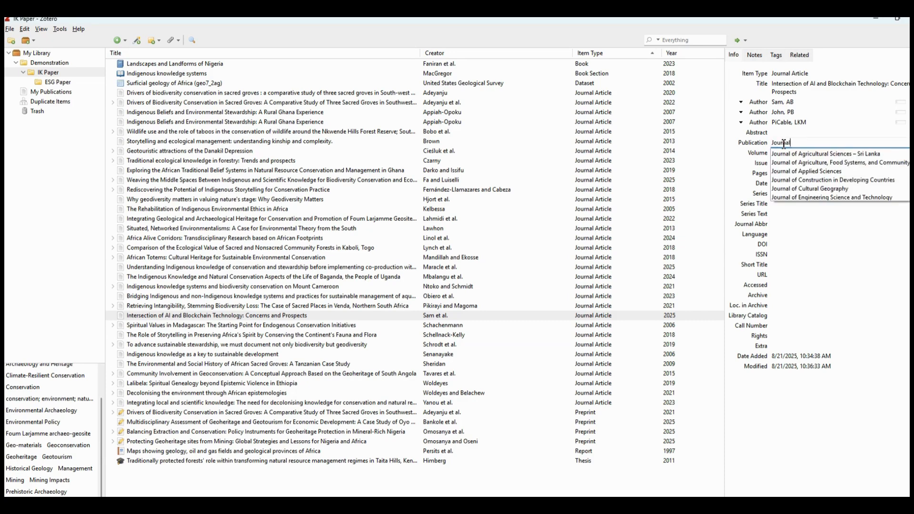
{"action": "type", "text": " of Secr"}
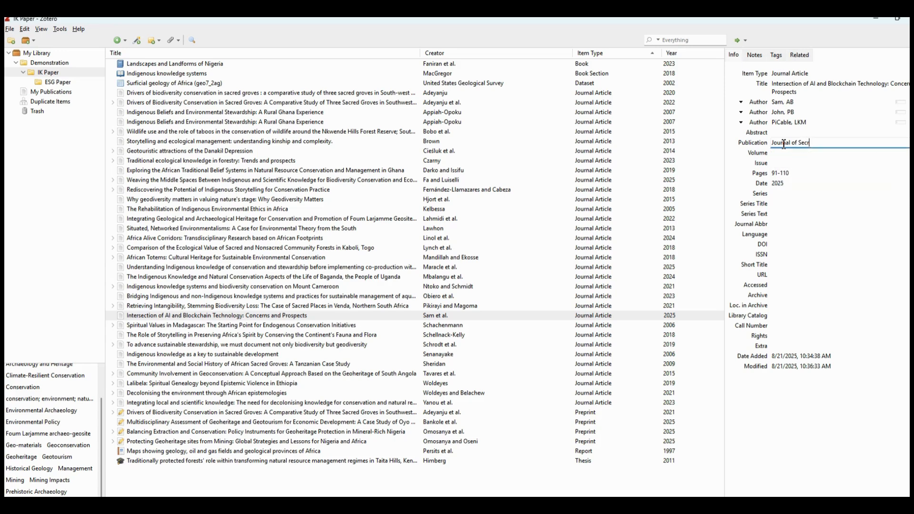
{"action": "type", "text": "ets"}
{"action": "key", "text": "Tab"}
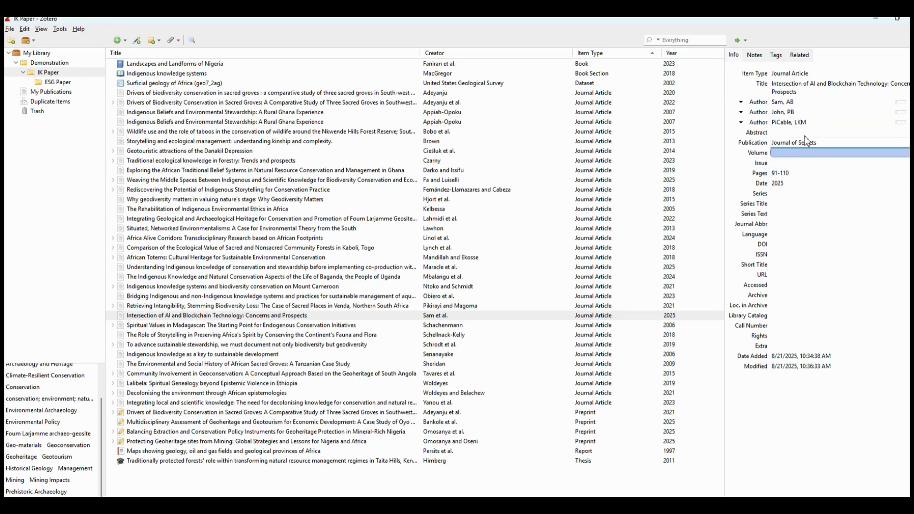
{"action": "left_click", "coordinate": [806, 141]}
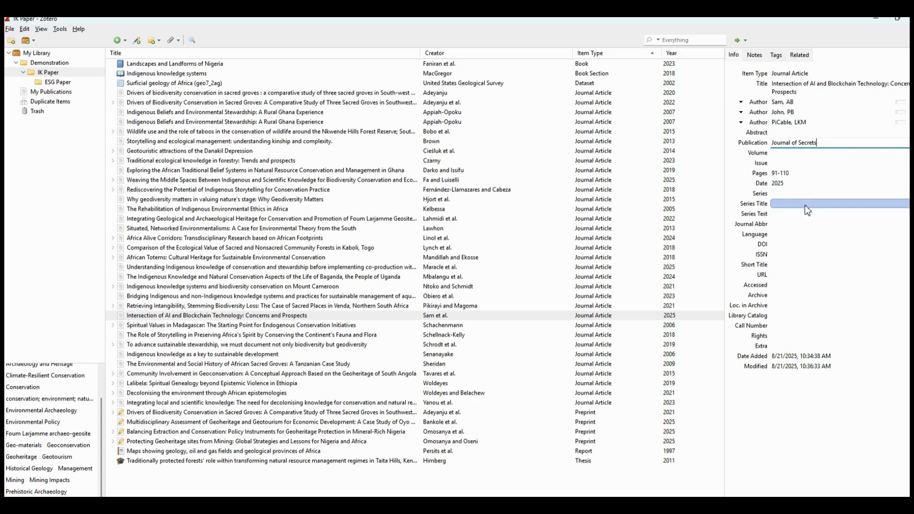
Step: Set the article's language to English
{"action": "left_click", "coordinate": [791, 236]}
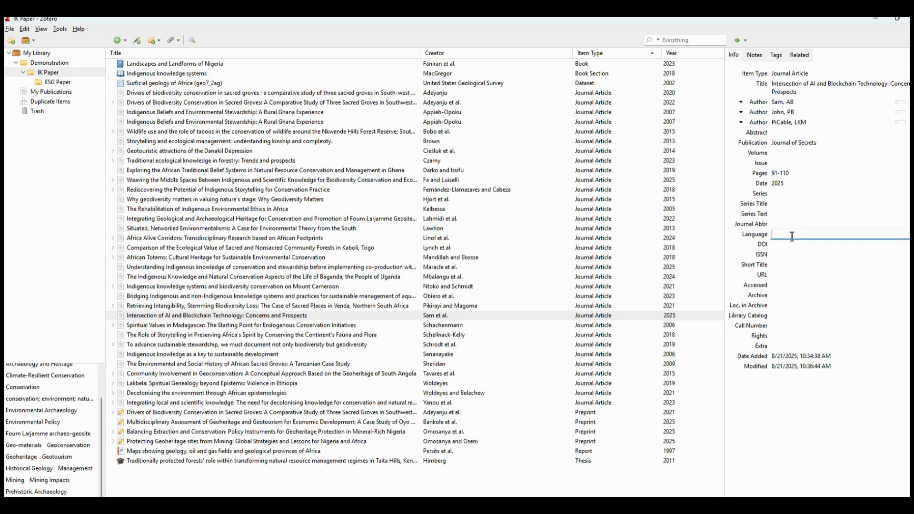
{"action": "type", "text": "English"}
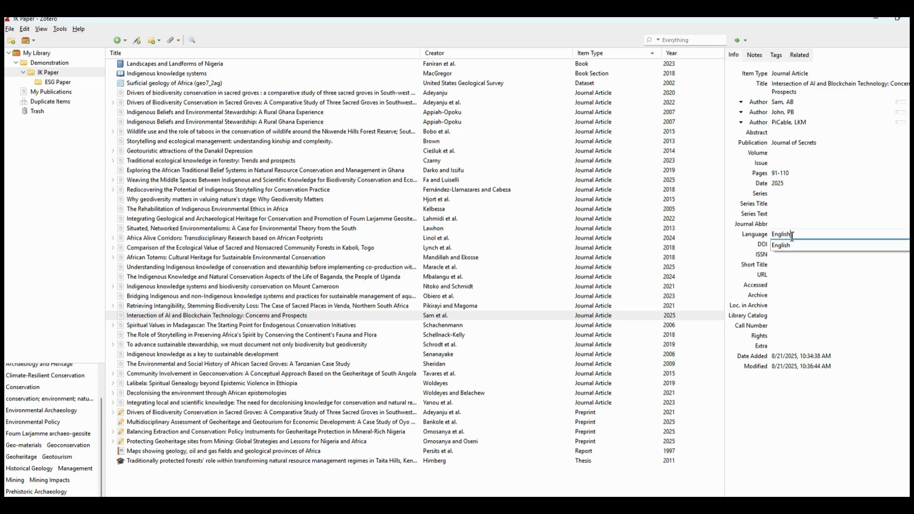
{"action": "left_click", "coordinate": [819, 287]}
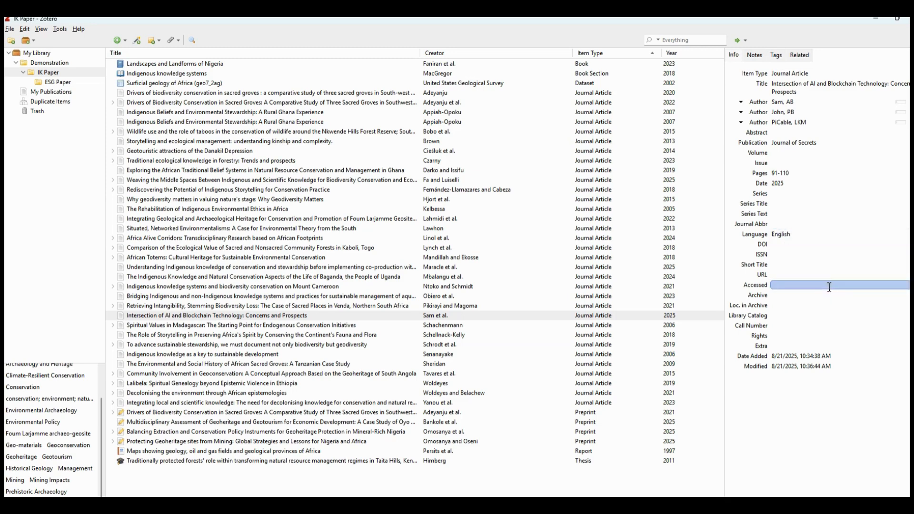
{"action": "left_click", "coordinate": [795, 276]}
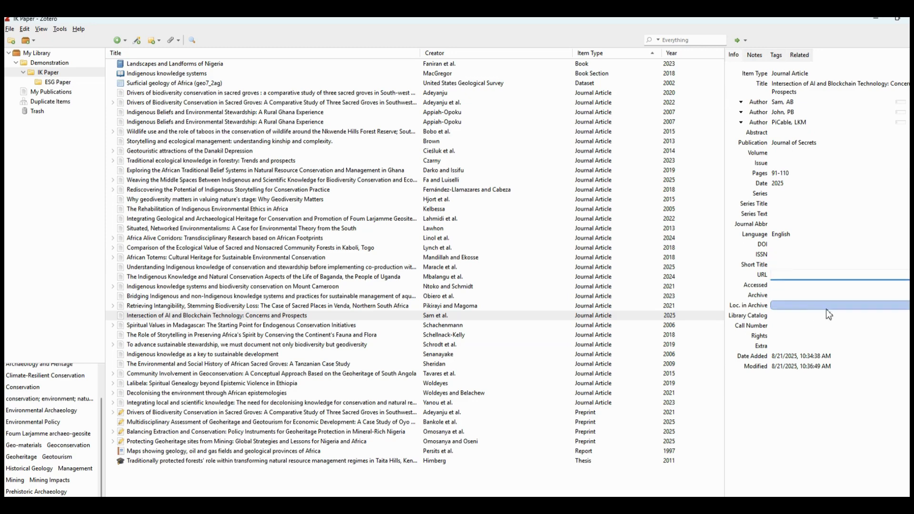
Step: Remove the third author from the article "Intersection of AI and Blockchain Technology: Concerns and Prospects"
{"action": "left_click", "coordinate": [838, 347]}
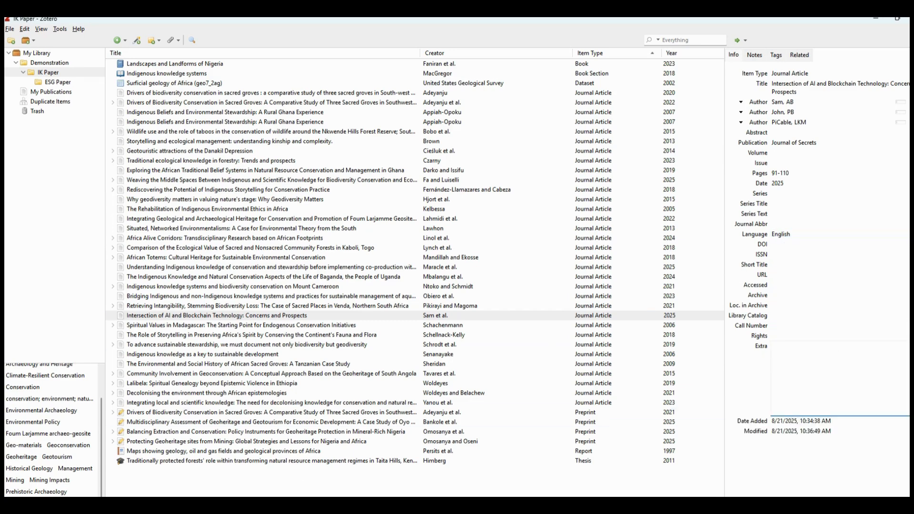
{"action": "left_click", "coordinate": [402, 315]}
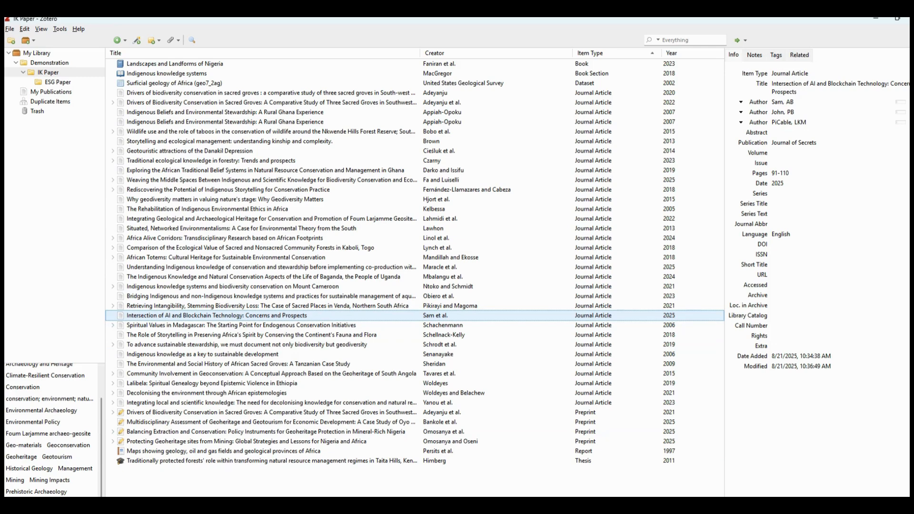
{"action": "left_click", "coordinate": [912, 123]}
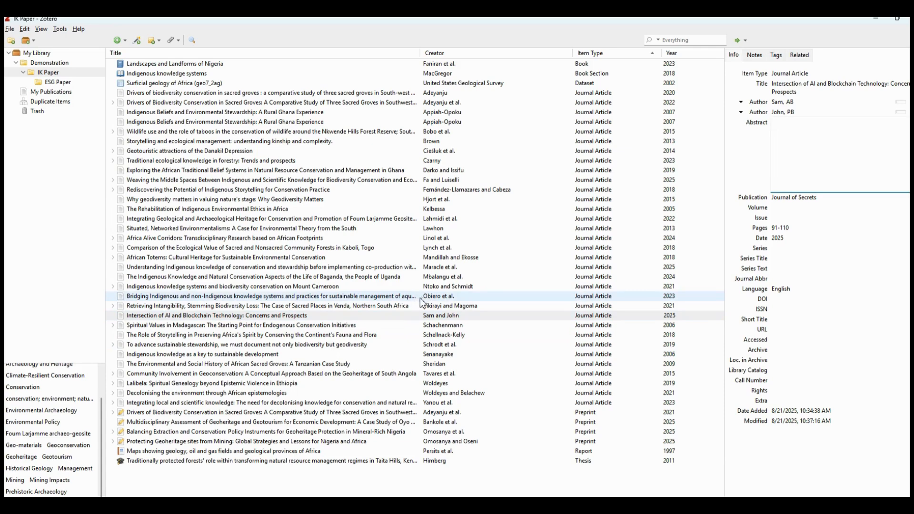
Step: Add the AI and blockchain article from the IK Paper collection to the ESG Paper collection, and open ESG Paper
{"action": "left_click", "coordinate": [58, 85]}
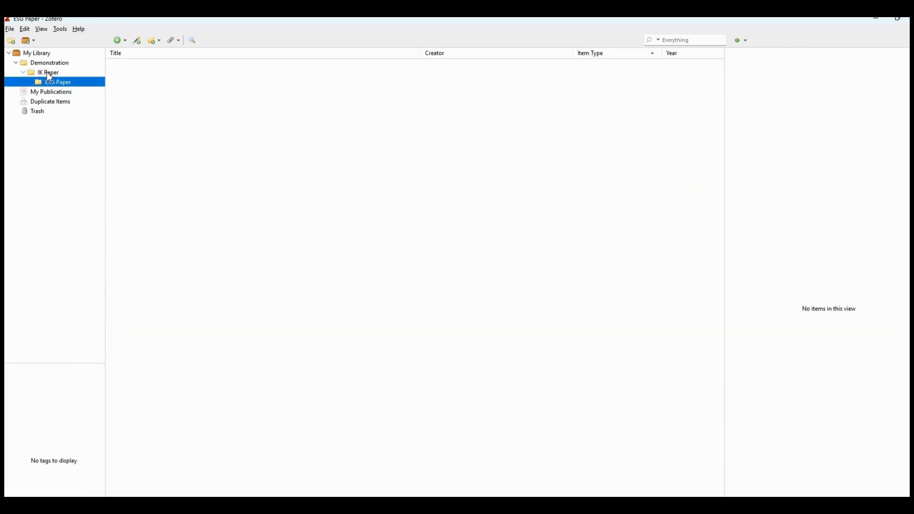
{"action": "left_click", "coordinate": [47, 72]}
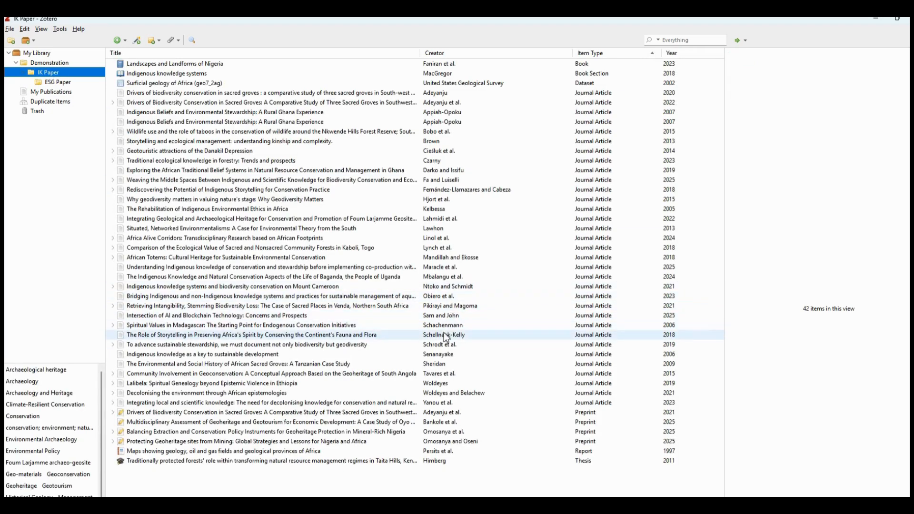
{"action": "left_click", "coordinate": [373, 314]}
{"action": "left_click_drag", "start_coordinate": [370, 315], "coordinate": [30, 86]}
{"action": "left_click_drag", "start_coordinate": [27, 80], "coordinate": [28, 80]}
{"action": "left_click", "coordinate": [63, 82]}
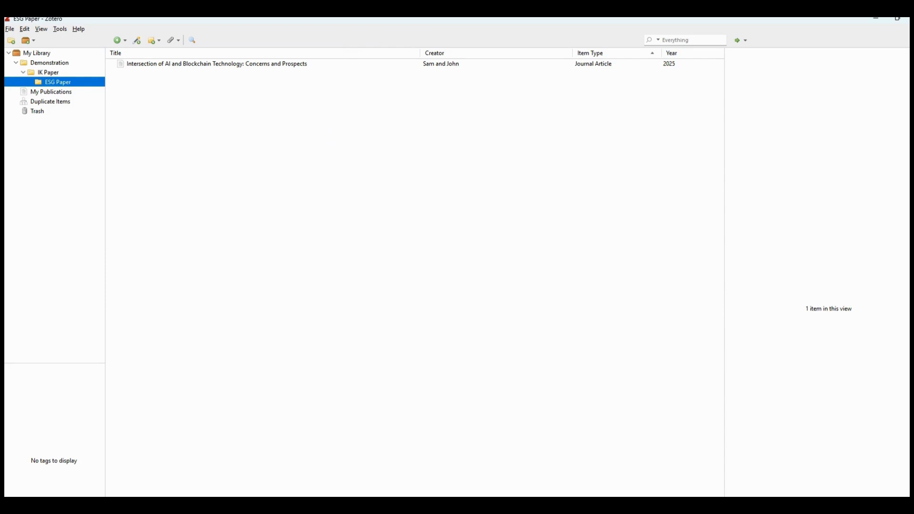
Step: Return to the Google Scholar results in the browser, limit them to the custom range 2020–2025 and exclude citations
{"action": "key", "text": "alt+Tab"}
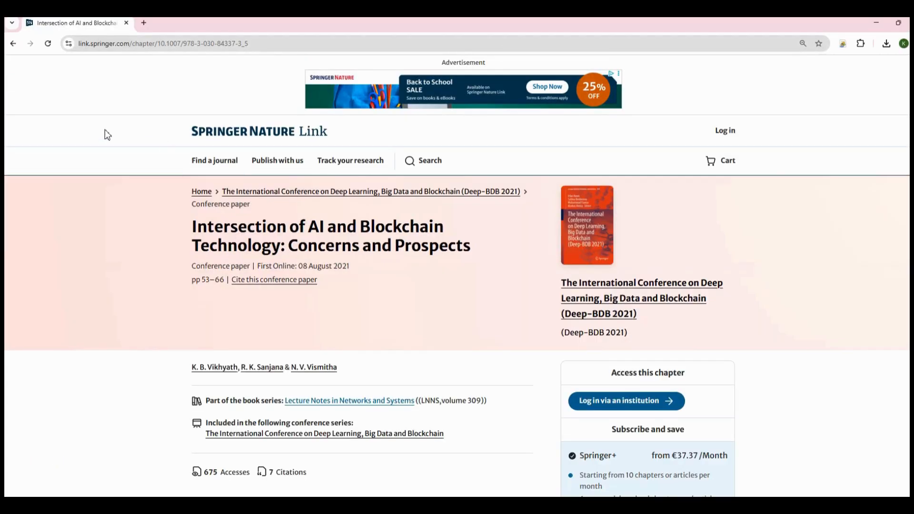
{"action": "left_click", "coordinate": [12, 43]}
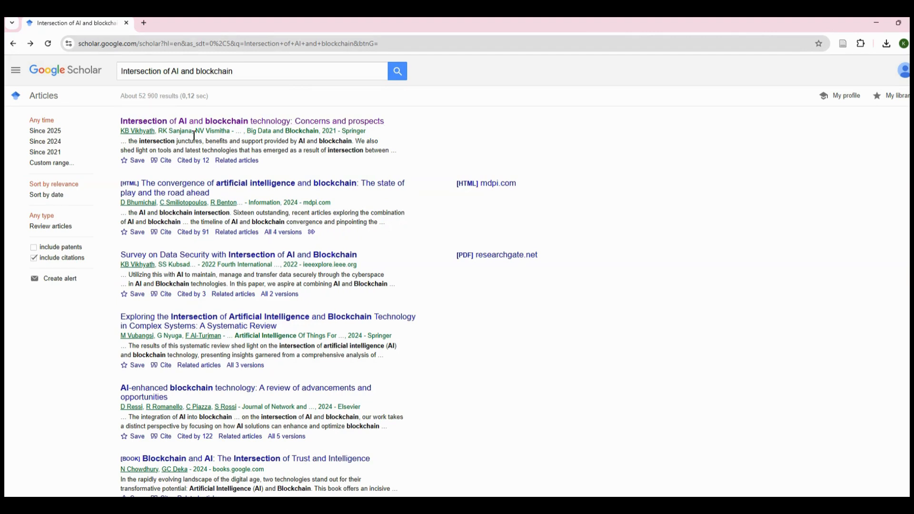
{"action": "left_click", "coordinate": [59, 165]}
{"action": "left_click", "coordinate": [55, 179]}
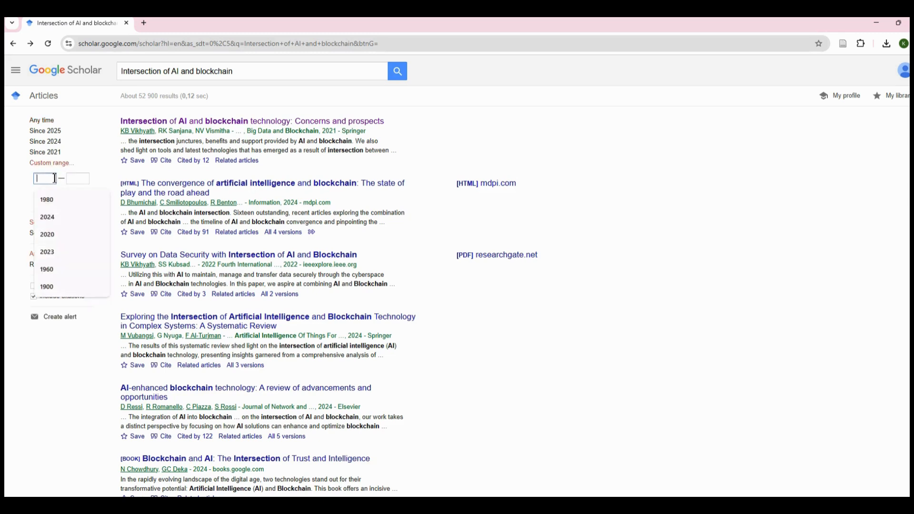
{"action": "type", "text": "202"}
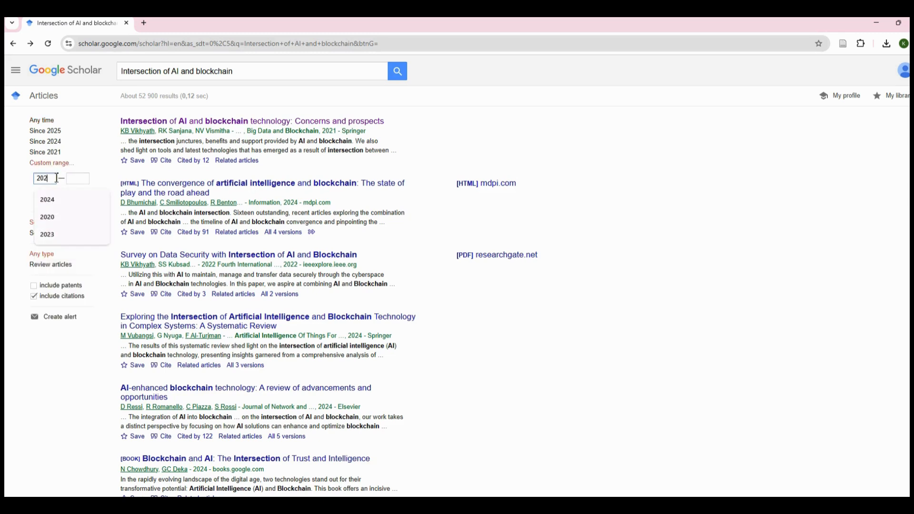
{"action": "type", "text": "0"}
{"action": "key", "text": "Tab"}
{"action": "type", "text": "2025"}
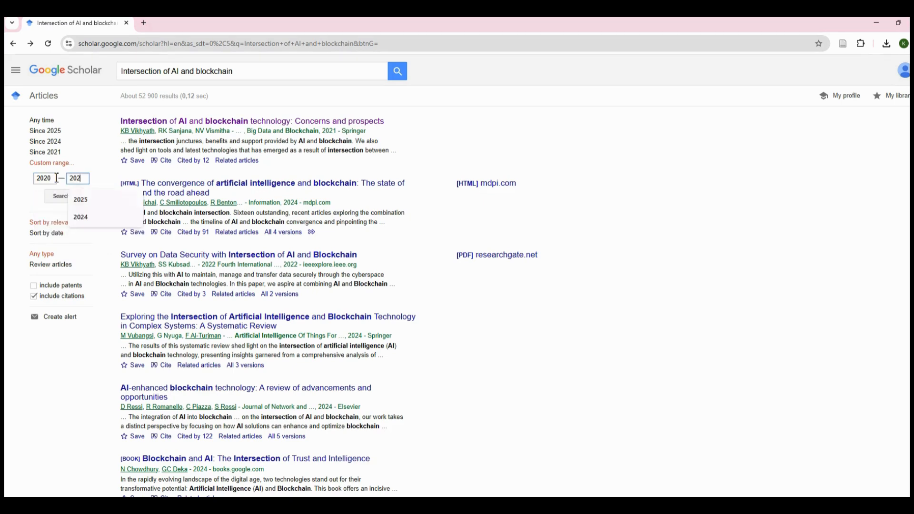
{"action": "left_click", "coordinate": [58, 198]}
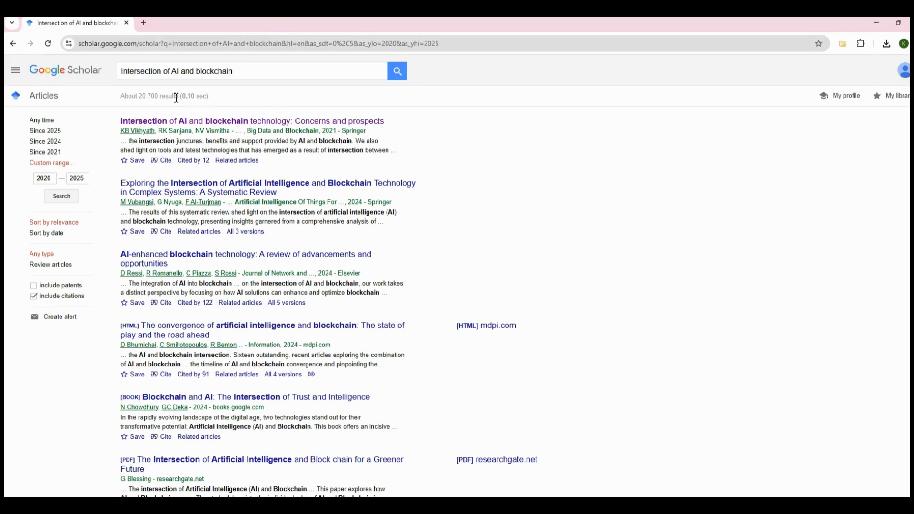
{"action": "left_click", "coordinate": [34, 297]}
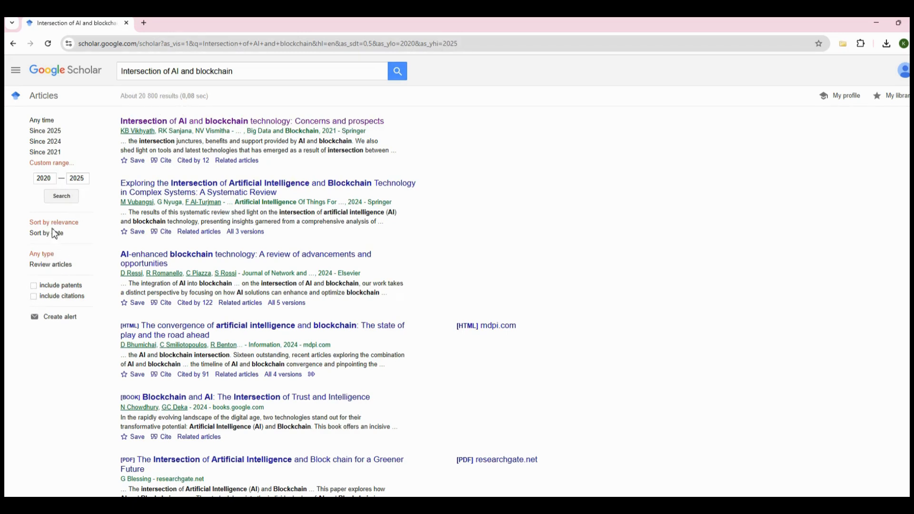
Step: Select the words "Intersection of" in the Google Scholar search query
{"action": "left_click", "coordinate": [177, 75]}
{"action": "left_click_drag", "start_coordinate": [172, 72], "coordinate": [116, 73]}
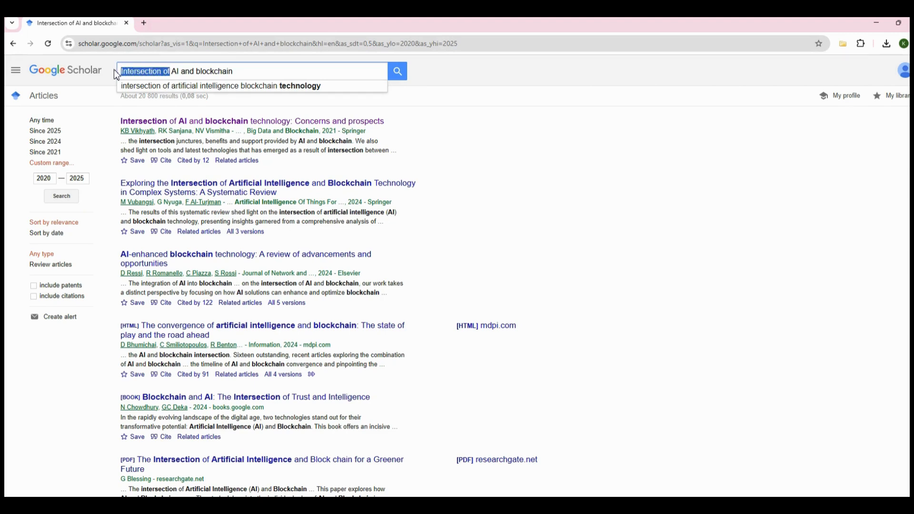
Step: Change the Google Scholar query to AI AND blockchain and run the search
{"action": "key", "text": "BackSpace"}
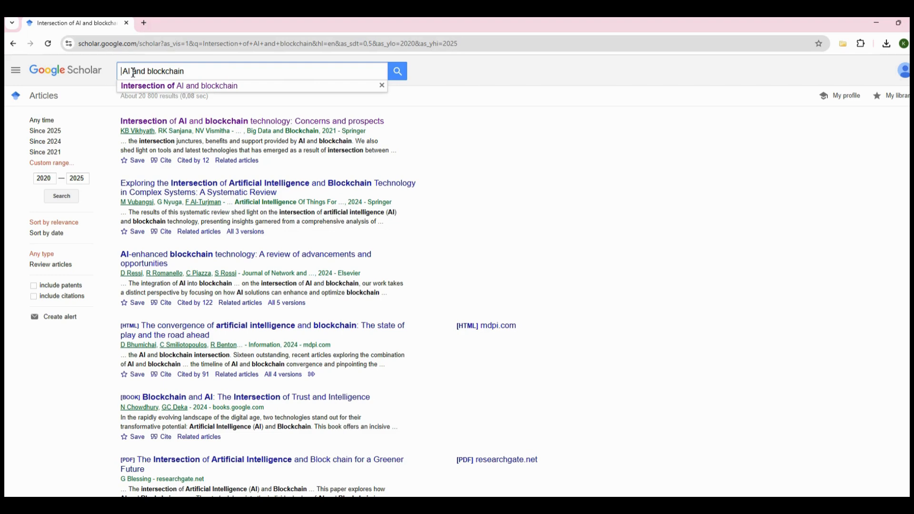
{"action": "left_click_drag", "start_coordinate": [132, 72], "coordinate": [147, 72]}
{"action": "type", "text": "AND"}
{"action": "left_click", "coordinate": [395, 75]}
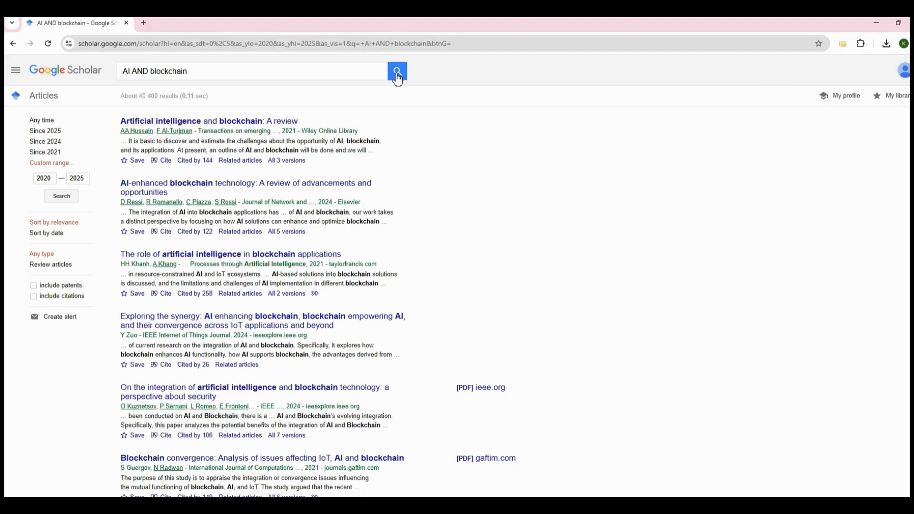
Step: Put single quotes around the AND operator and search for AI 'AND' blockchain
{"action": "left_click", "coordinate": [135, 71]}
{"action": "type", "text": "'AND"}
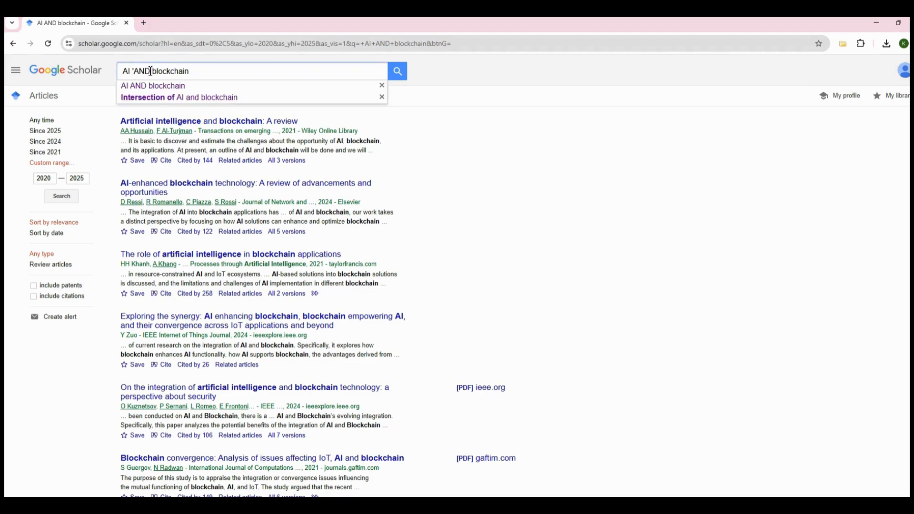
{"action": "type", "text": "'"}
{"action": "left_click", "coordinate": [398, 72]}
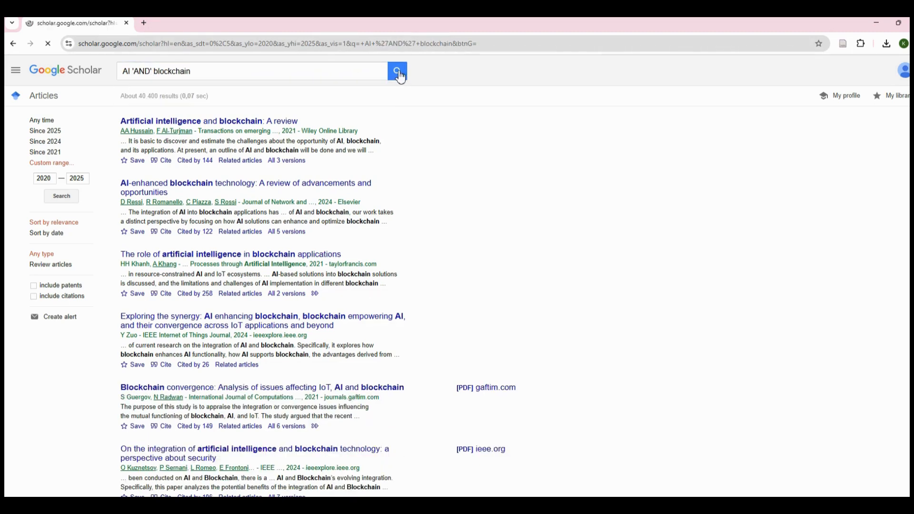
Step: Extend the query to Intersection + AI 'AND' blockchain and run the search
{"action": "left_click", "coordinate": [126, 71]}
{"action": "type", "text": "Intersectu"}
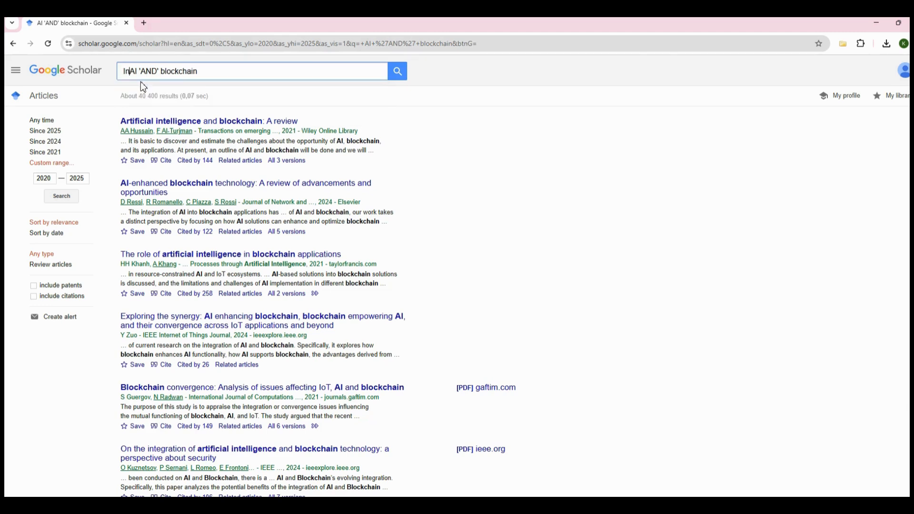
{"action": "key", "text": "BackSpace"}
{"action": "type", "text": "ion "}
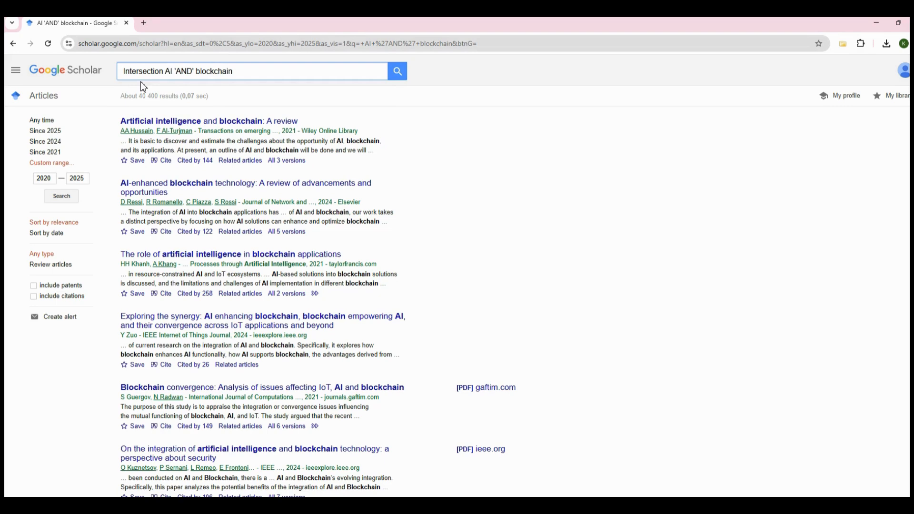
{"action": "type", "text": "+"}
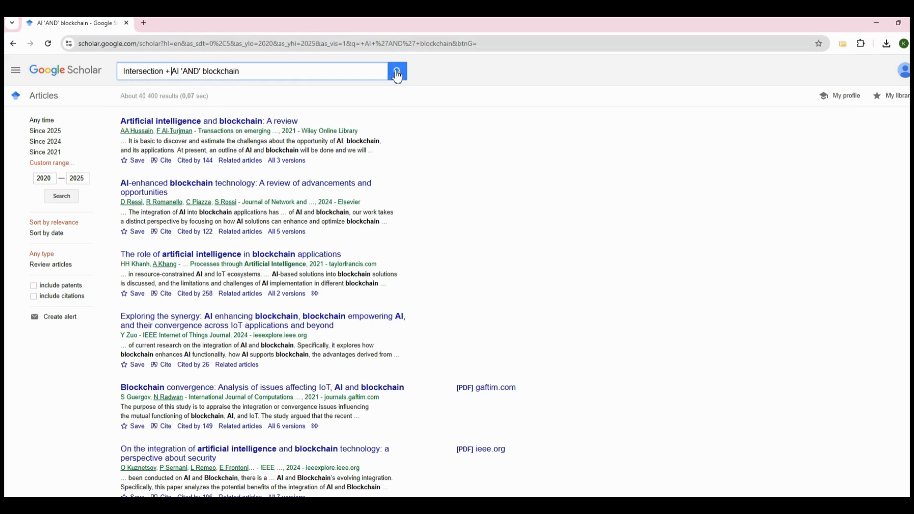
{"action": "left_click", "coordinate": [398, 74]}
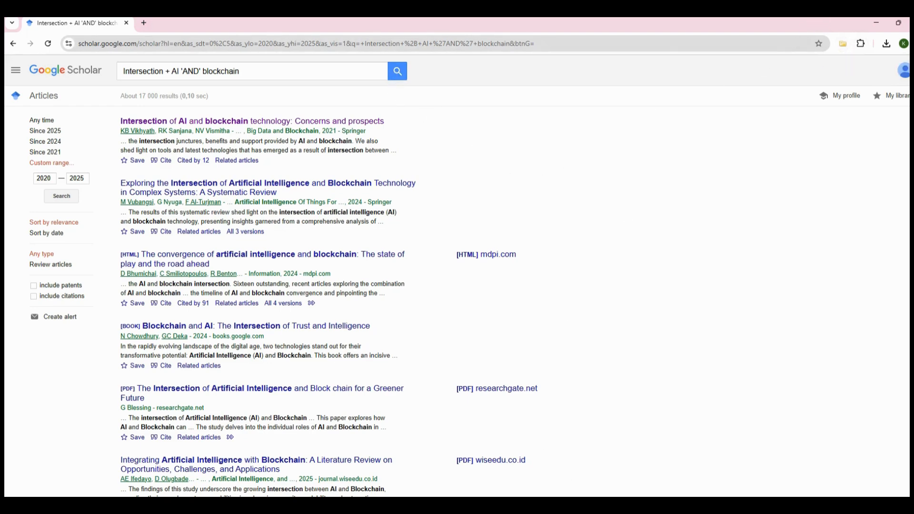
Step: Save all results on the page except the [HTML] and [PDF] entries to the ESG Paper collection using the Zotero browser connector
{"action": "key", "text": "alt+Tab"}
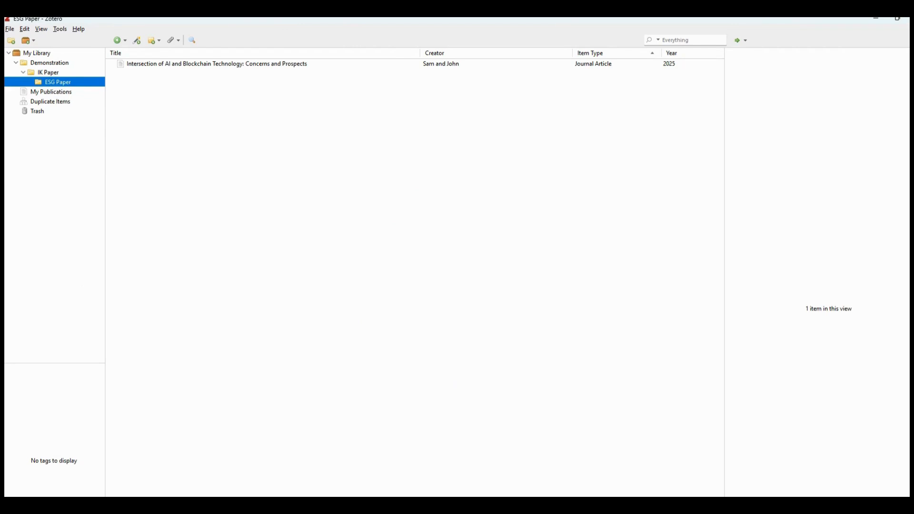
{"action": "left_click", "coordinate": [619, 506]}
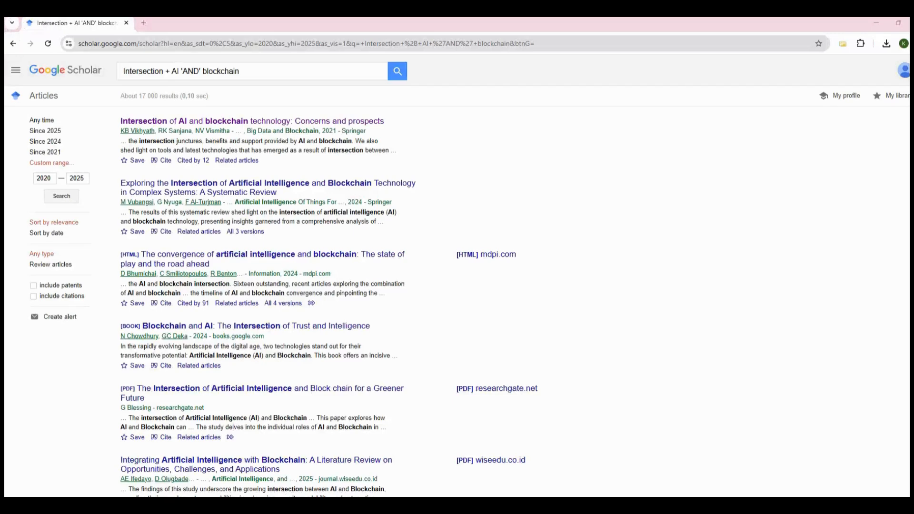
{"action": "left_click", "coordinate": [843, 45]}
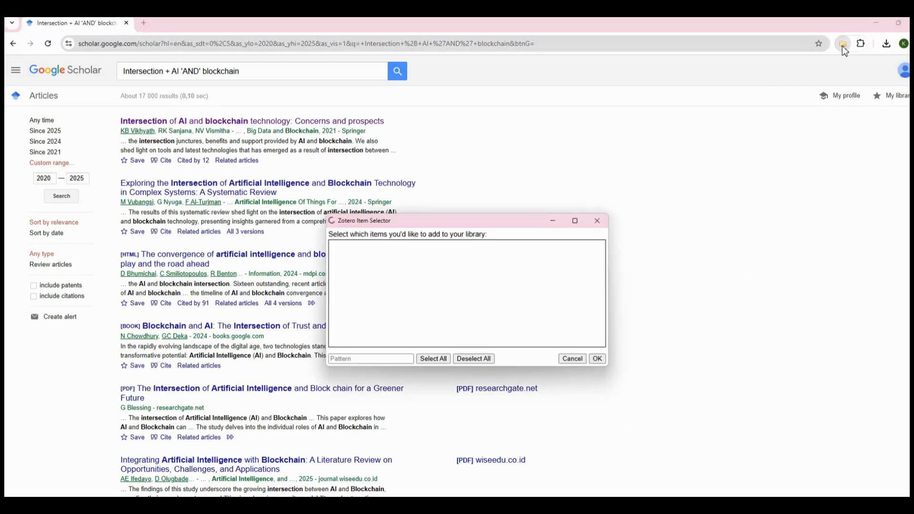
{"action": "left_click_drag", "start_coordinate": [503, 222], "coordinate": [659, 213]}
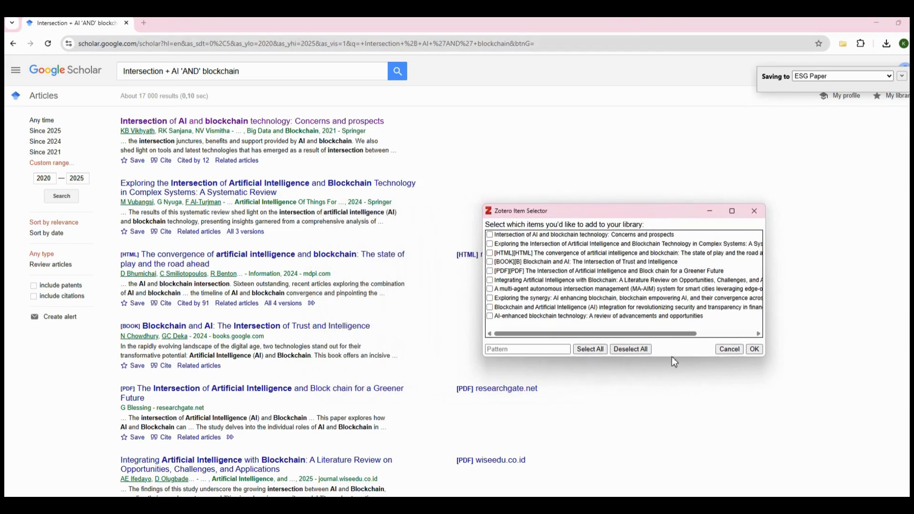
{"action": "left_click_drag", "start_coordinate": [673, 357], "coordinate": [695, 416]}
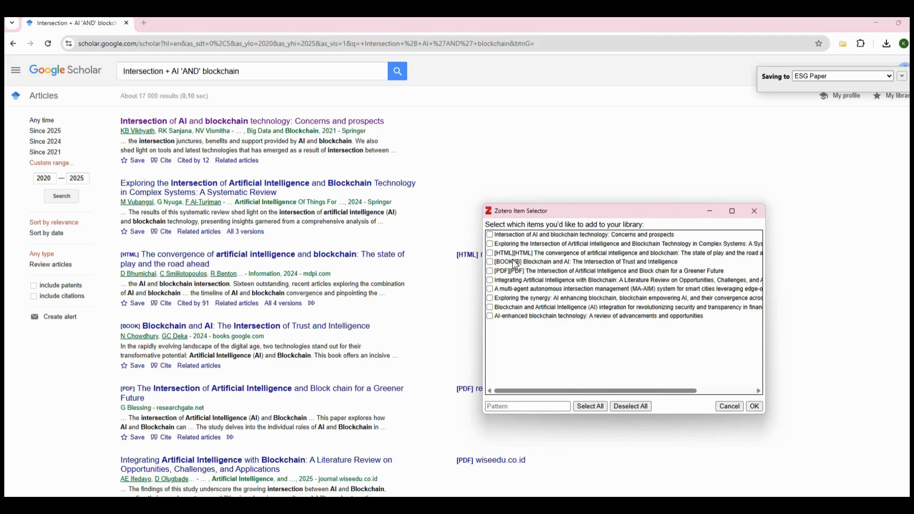
{"action": "left_click", "coordinate": [587, 405]}
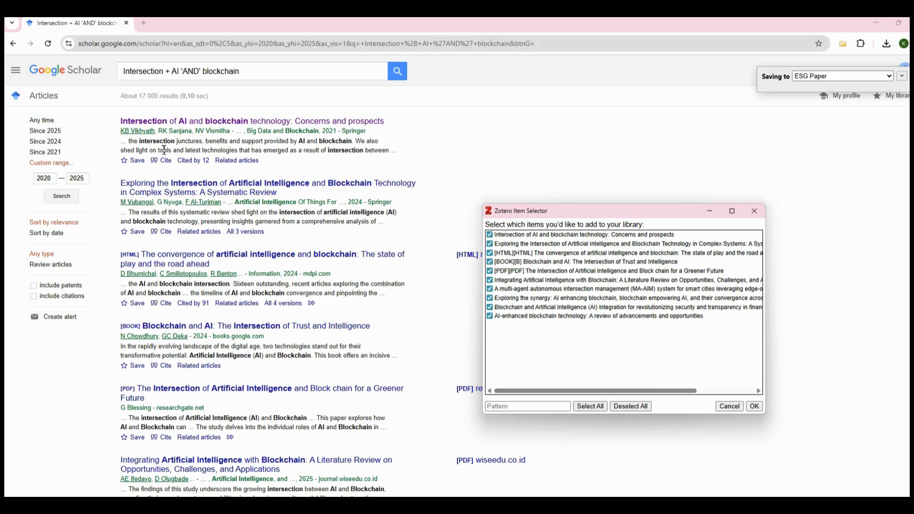
{"action": "left_click", "coordinate": [490, 254]}
{"action": "left_click", "coordinate": [490, 271]}
{"action": "left_click", "coordinate": [757, 407]}
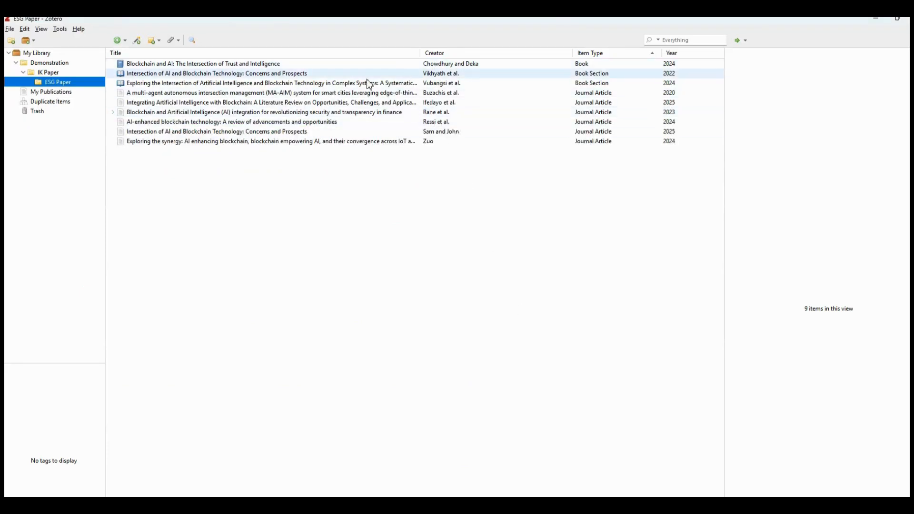
Step: Examine the bibliographic details of several items in Zotero's ESG Paper collection
{"action": "left_click", "coordinate": [335, 81]}
{"action": "left_click", "coordinate": [321, 104]}
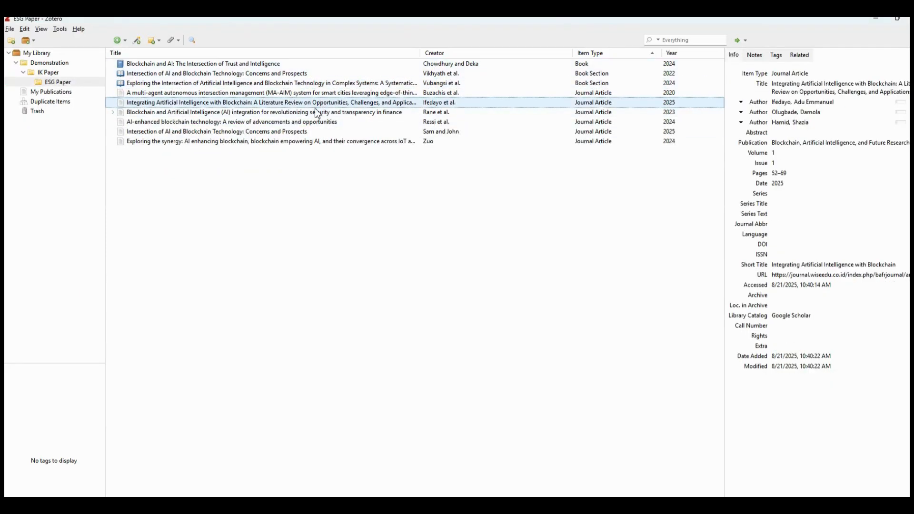
{"action": "left_click", "coordinate": [308, 114]}
{"action": "left_click", "coordinate": [294, 135]}
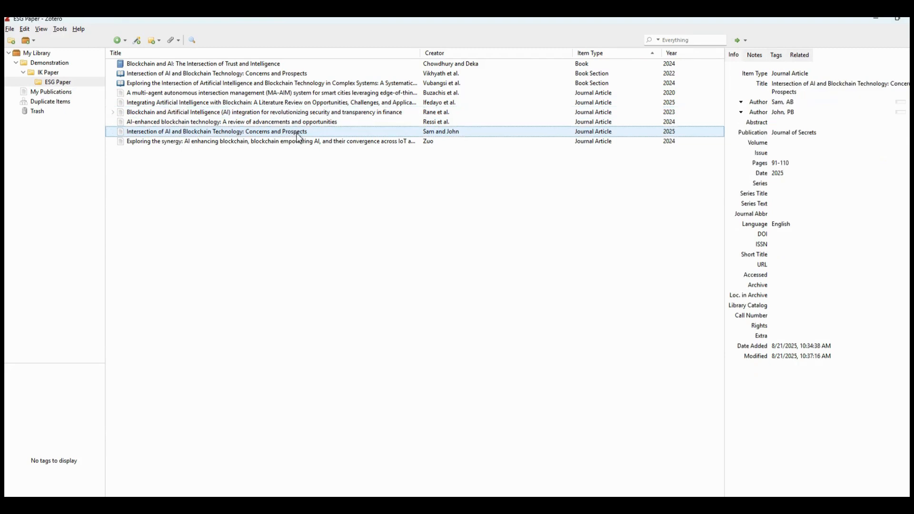
{"action": "left_click", "coordinate": [296, 94]}
{"action": "left_click", "coordinate": [295, 113]}
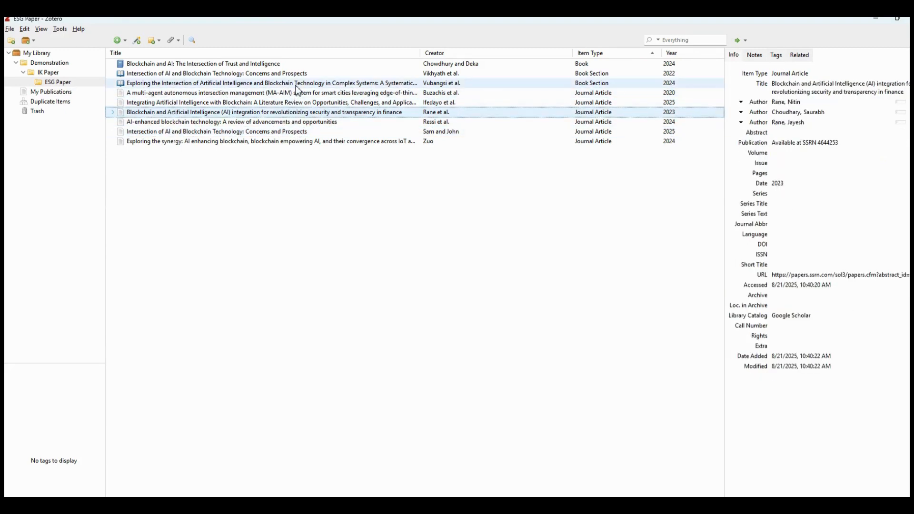
{"action": "left_click", "coordinate": [298, 84]}
{"action": "left_click", "coordinate": [270, 105]}
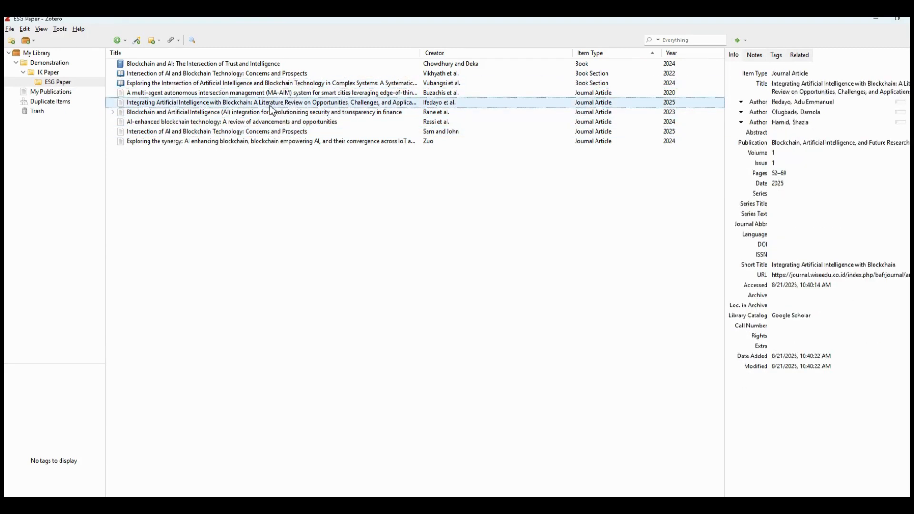
Step: Switch back to the browser and open the ScienceDirect website in a new tab
{"action": "key", "text": "alt+Tab"}
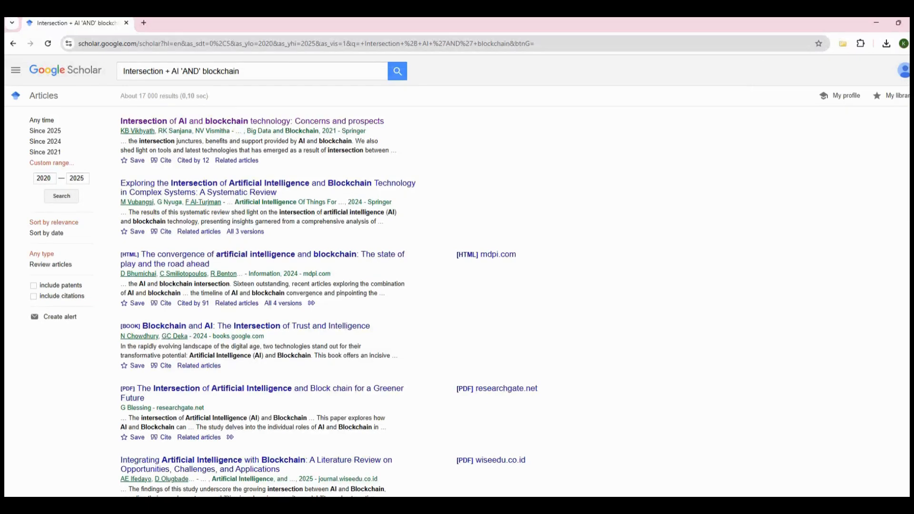
{"action": "left_click", "coordinate": [151, 27]}
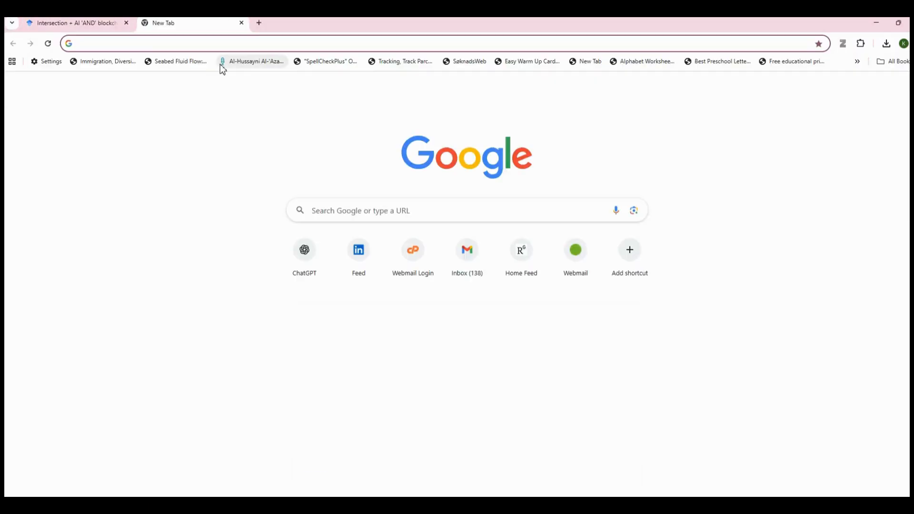
{"action": "type", "text": "scien"}
{"action": "left_click", "coordinate": [220, 64]}
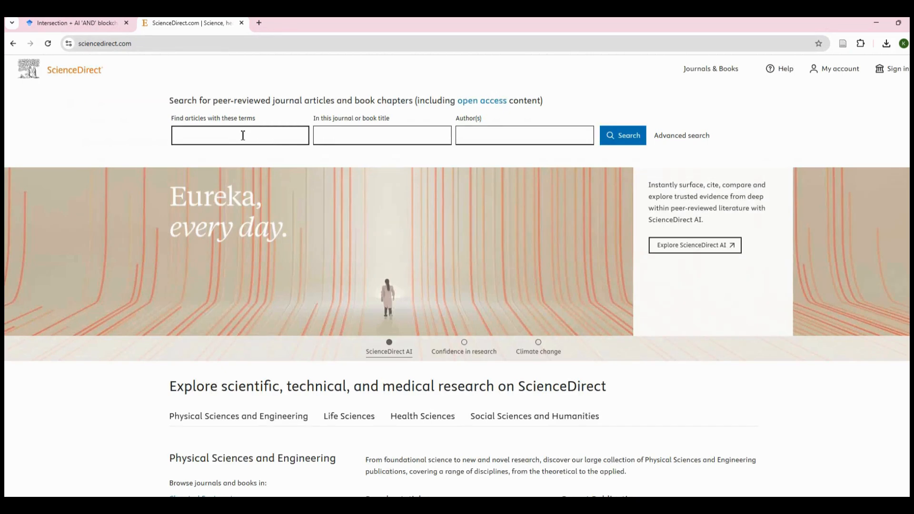
Step: Search ScienceDirect for articles with the terms Intersection of AI and blockchain
{"action": "left_click", "coordinate": [243, 136]}
{"action": "type", "text": "Inter"}
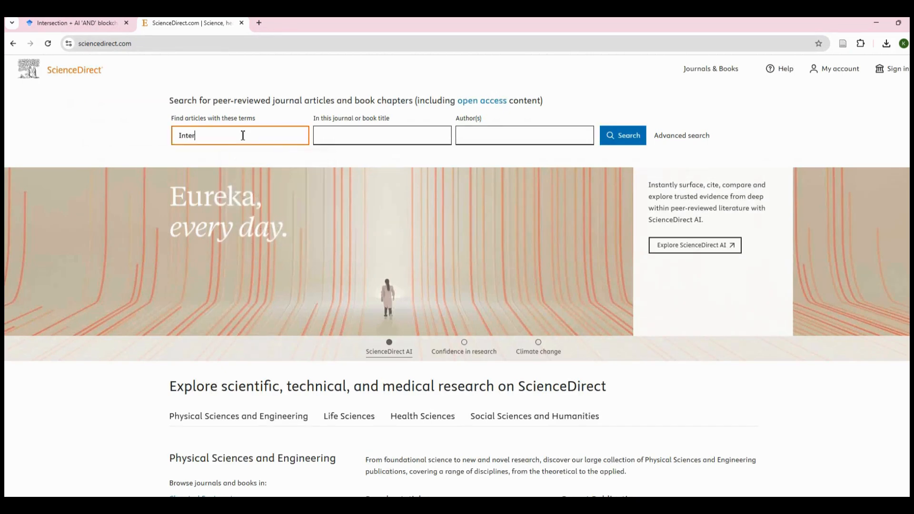
{"action": "type", "text": "section of AI and blockch"}
{"action": "type", "text": "ain"}
{"action": "key", "text": "Return"}
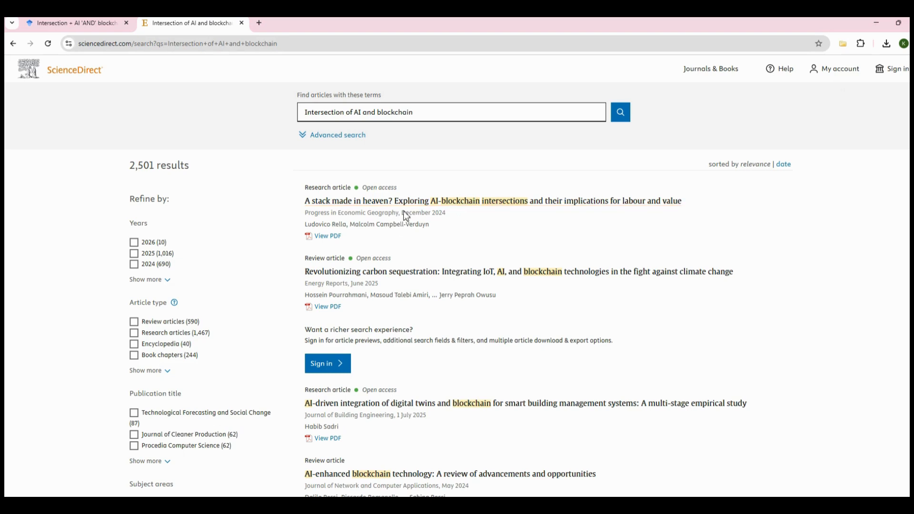
Step: Open the article "A stack made in heaven?", save it to the ESG Paper collection, and check the new entry in Zotero
{"action": "left_click", "coordinate": [422, 206]}
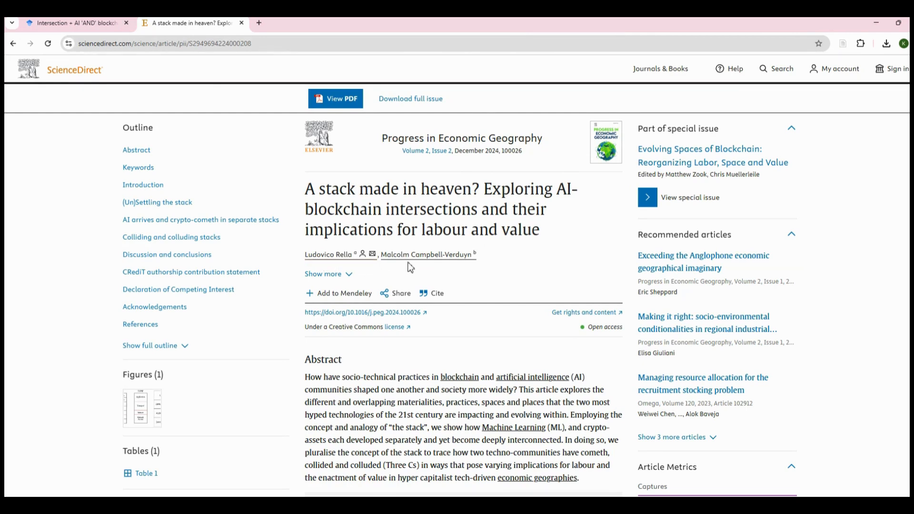
{"action": "left_click", "coordinate": [844, 46]}
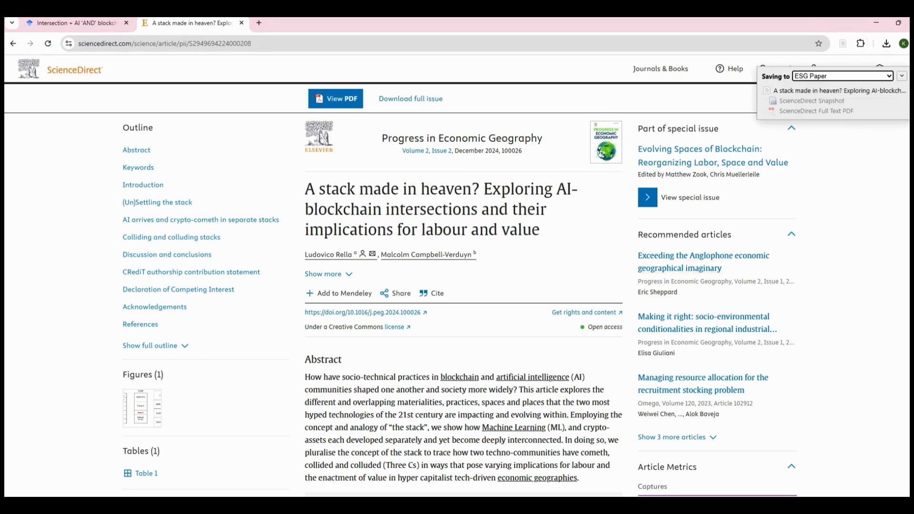
{"action": "key", "text": "alt+Tab"}
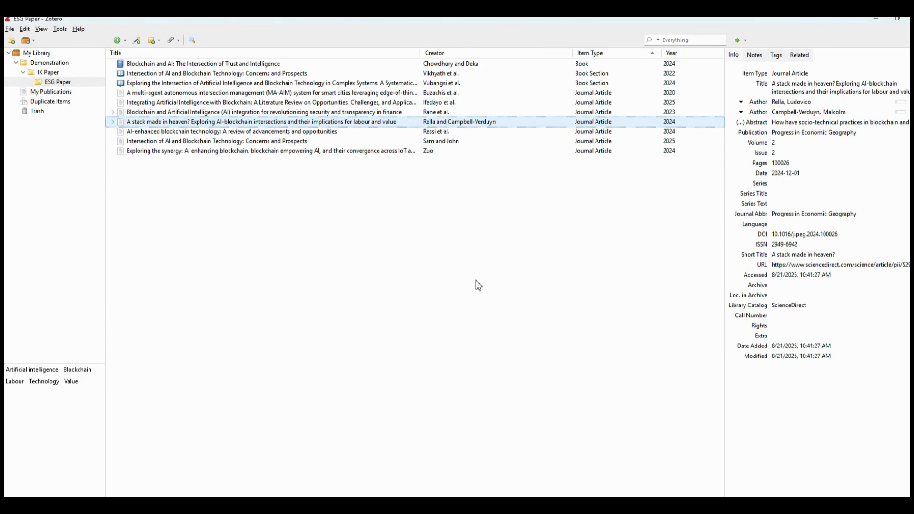
Step: Return to the ScienceDirect results, open "AI-enhanced blockchain technology: A review of advancements and opportunities", and save it to the ESG Paper collection
{"action": "key", "text": "alt+Tab"}
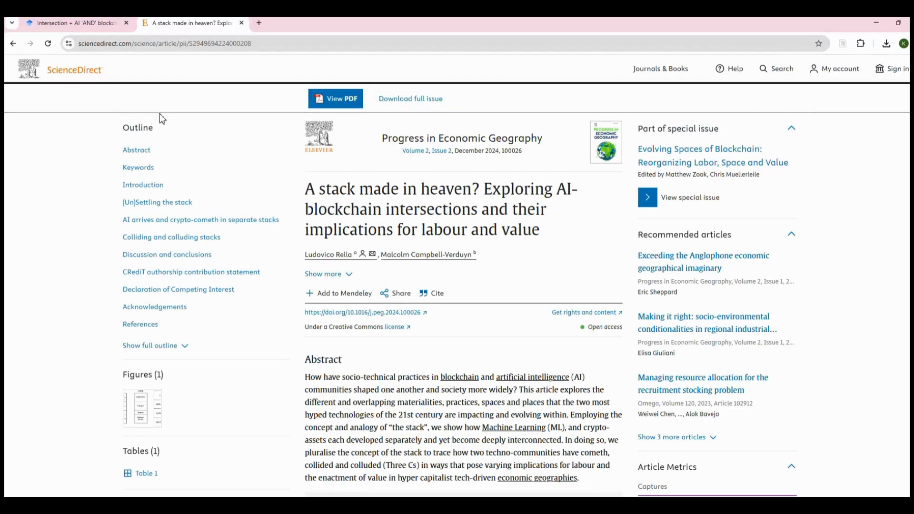
{"action": "left_click", "coordinate": [12, 44]}
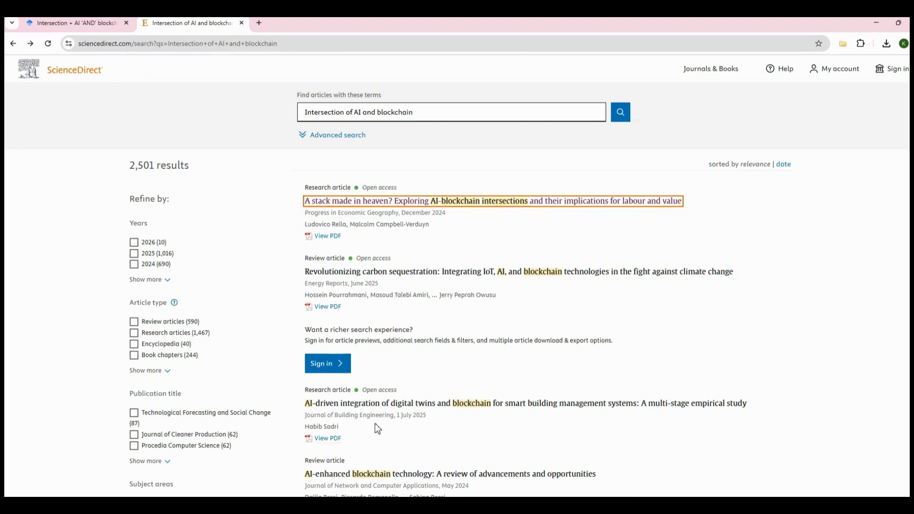
{"action": "scroll", "coordinate": [375, 427], "scroll_direction": "down", "scroll_amount": 2}
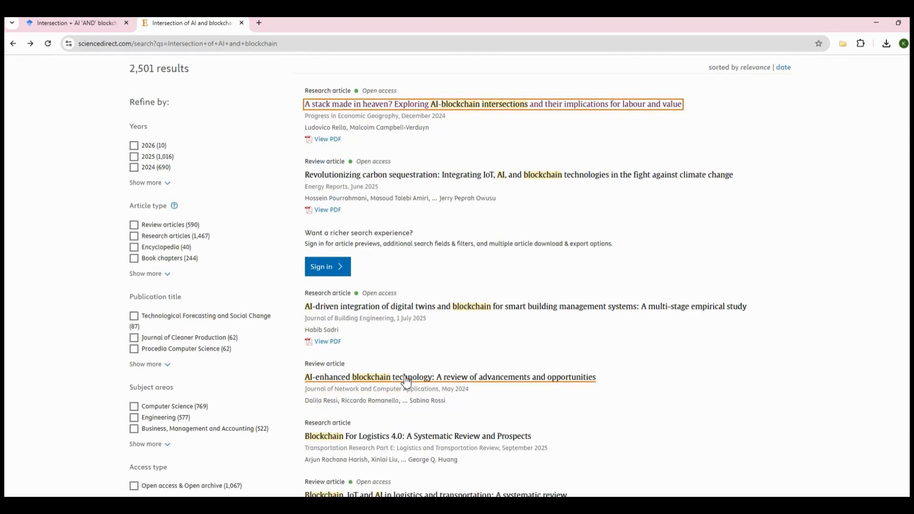
{"action": "left_click", "coordinate": [404, 378]}
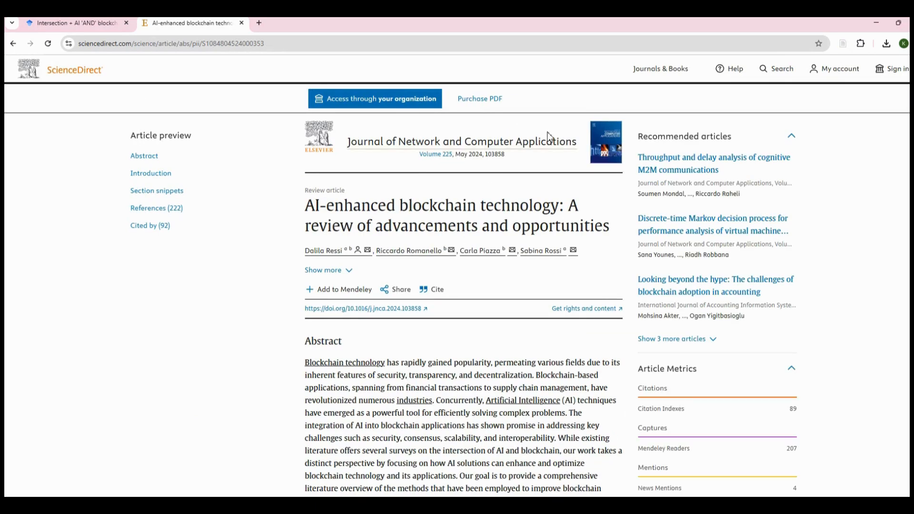
{"action": "left_click", "coordinate": [845, 46]}
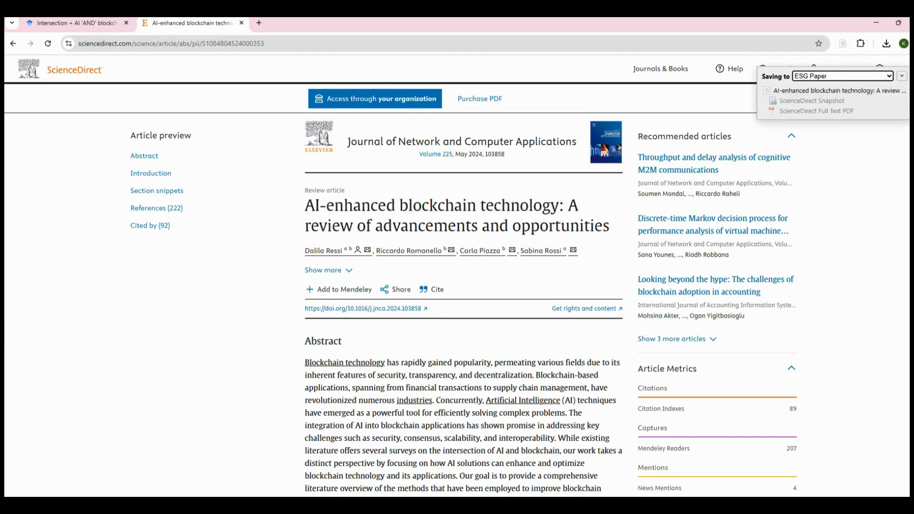
Step: Switch to Zotero and remove the duplicate "AI-enhanced blockchain technology: A review of advancements and opportunities" entry from the ESG Paper collection
{"action": "key", "text": "alt+Tab"}
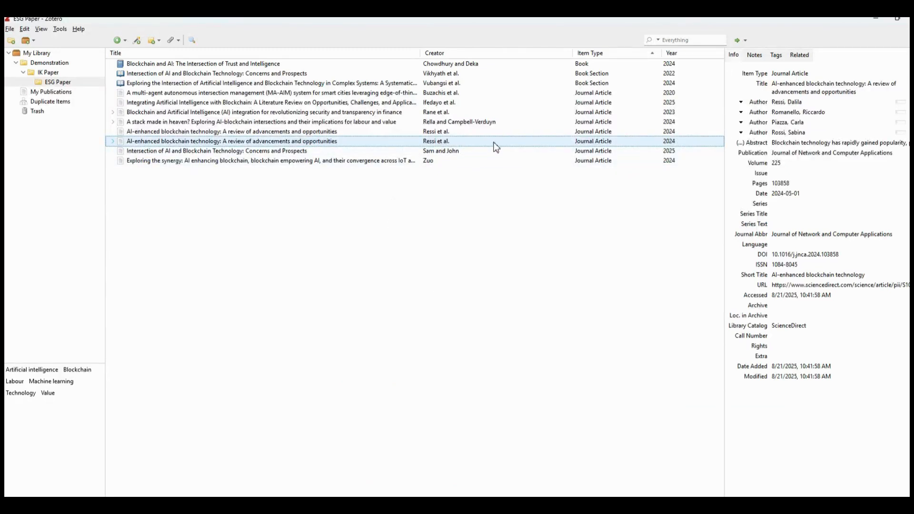
{"action": "right_click", "coordinate": [435, 142]}
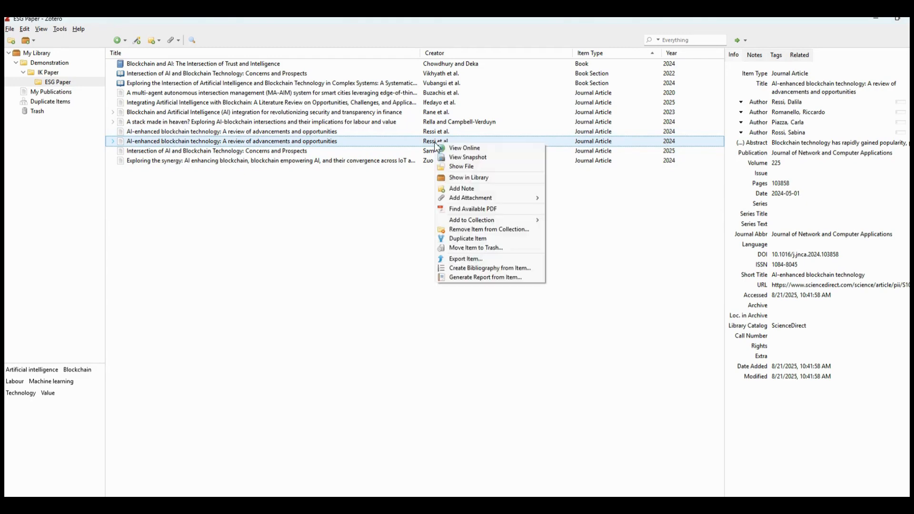
{"action": "left_click", "coordinate": [470, 231]}
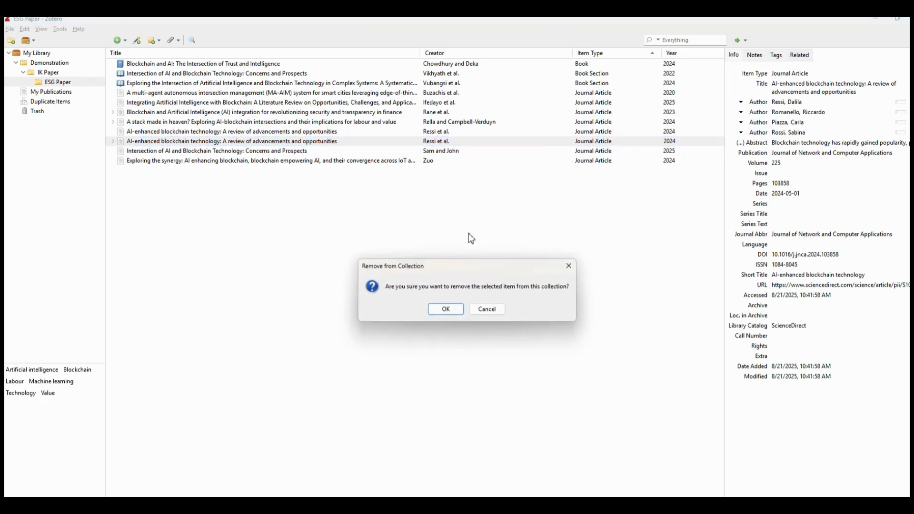
{"action": "left_click", "coordinate": [447, 310]}
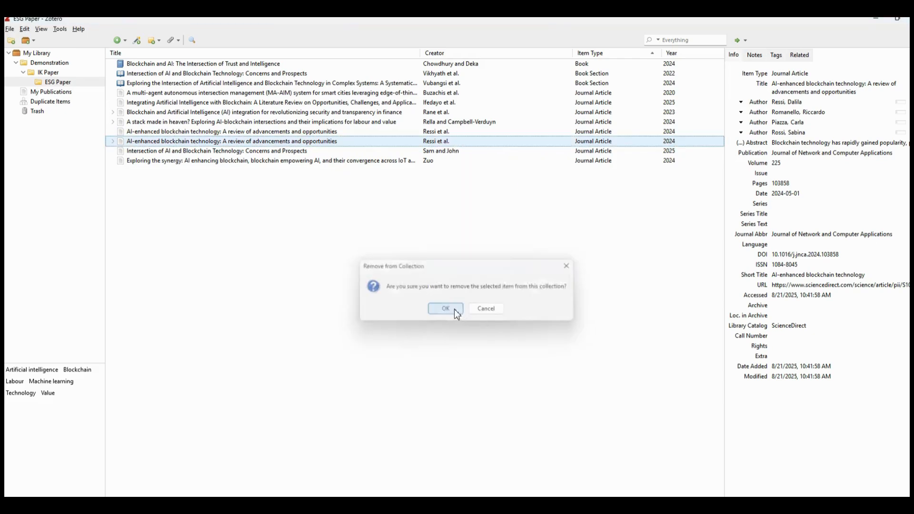
Step: Return to the ScienceDirect results in the browser, open "Blockchain For Logistics 4.0: A Systematic Review and Prospects", and copy its DOI link
{"action": "key", "text": "alt+Tab"}
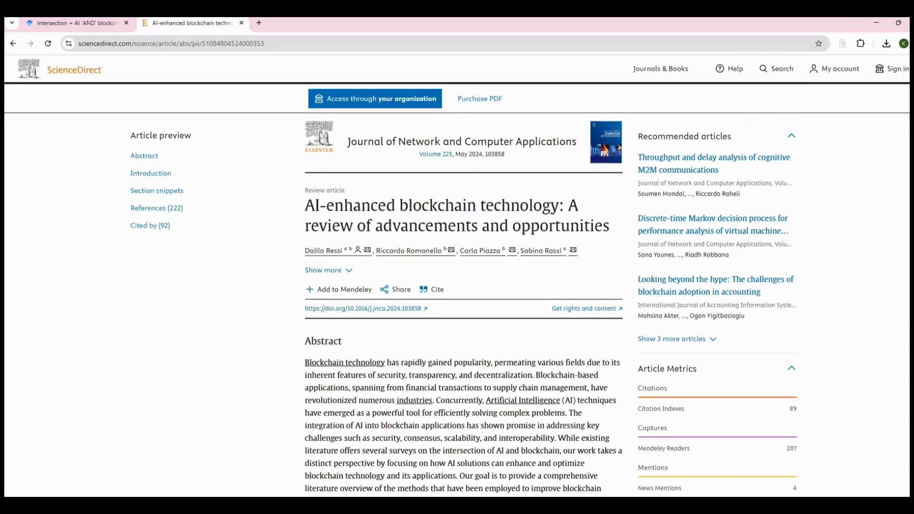
{"action": "left_click", "coordinate": [12, 44]}
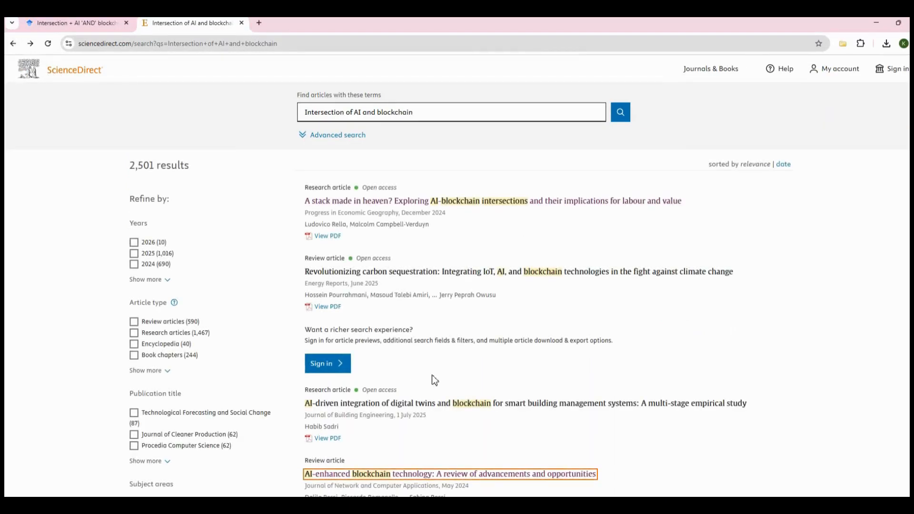
{"action": "scroll", "coordinate": [458, 376], "scroll_direction": "down", "scroll_amount": 4}
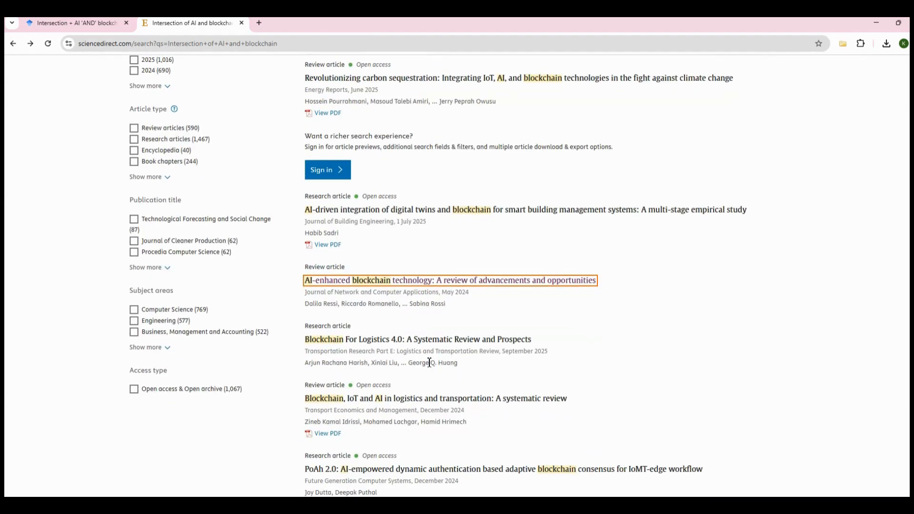
{"action": "left_click", "coordinate": [431, 347]}
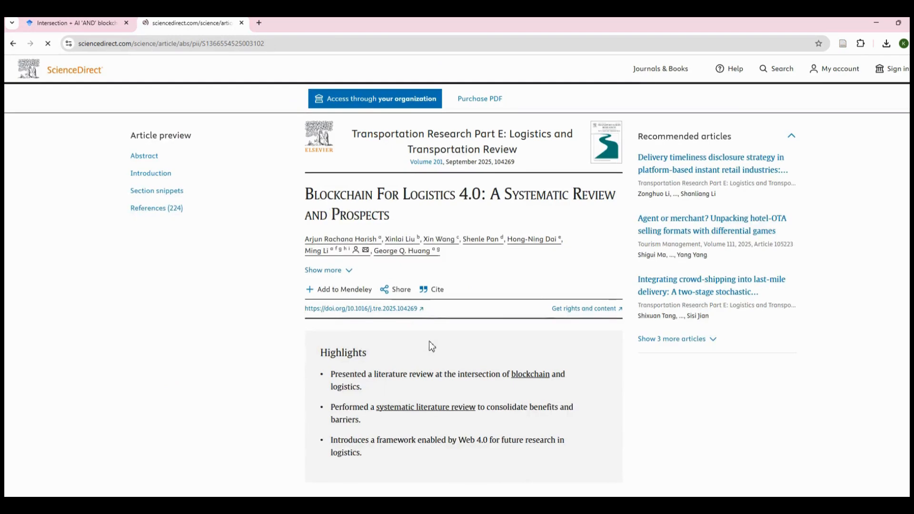
{"action": "right_click", "coordinate": [393, 314]}
{"action": "left_click", "coordinate": [427, 397]}
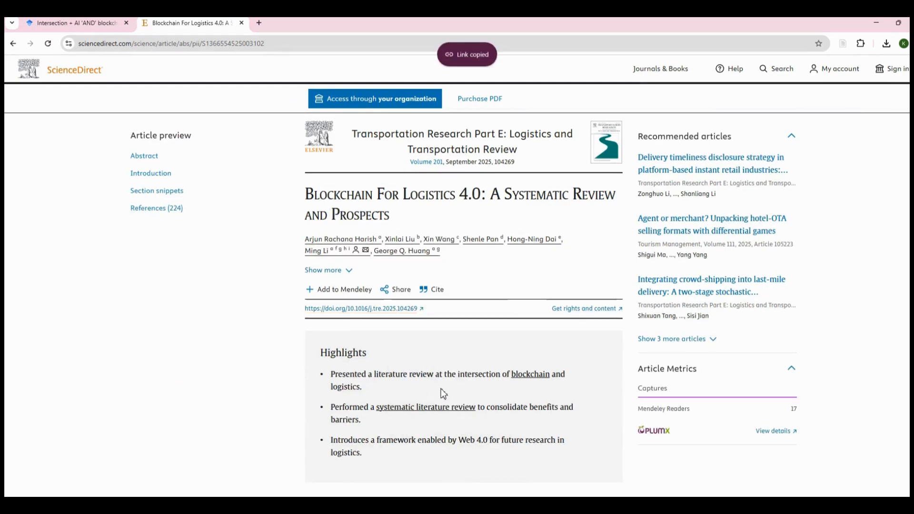
{"action": "key", "text": "alt+Tab"}
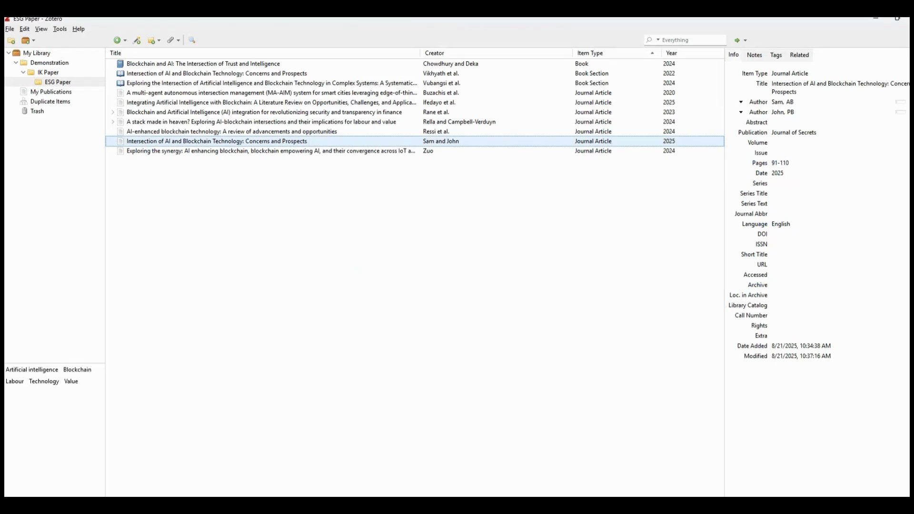
{"action": "left_click", "coordinate": [125, 42]}
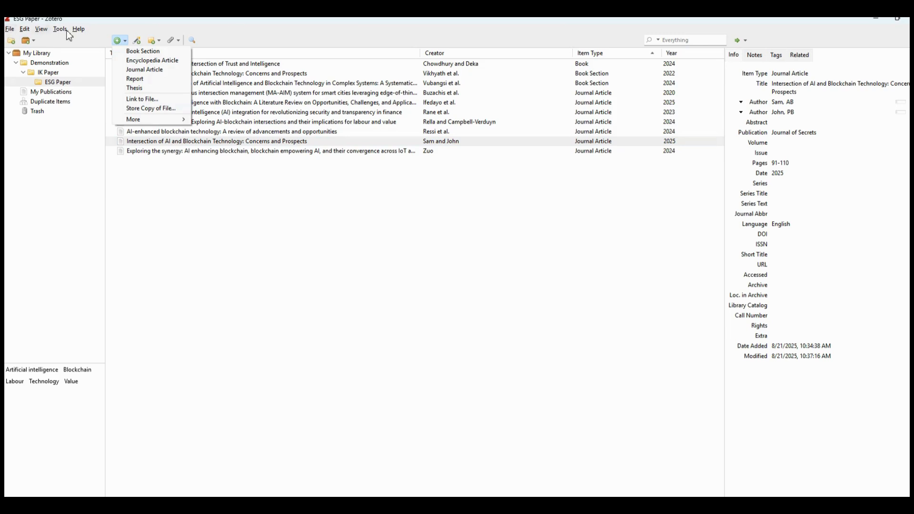
{"action": "left_click", "coordinate": [138, 41]}
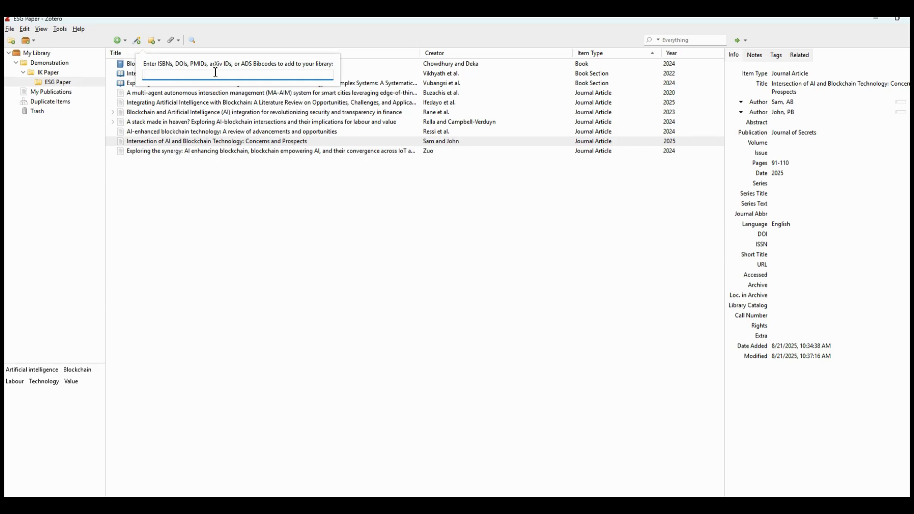
{"action": "right_click", "coordinate": [167, 73]}
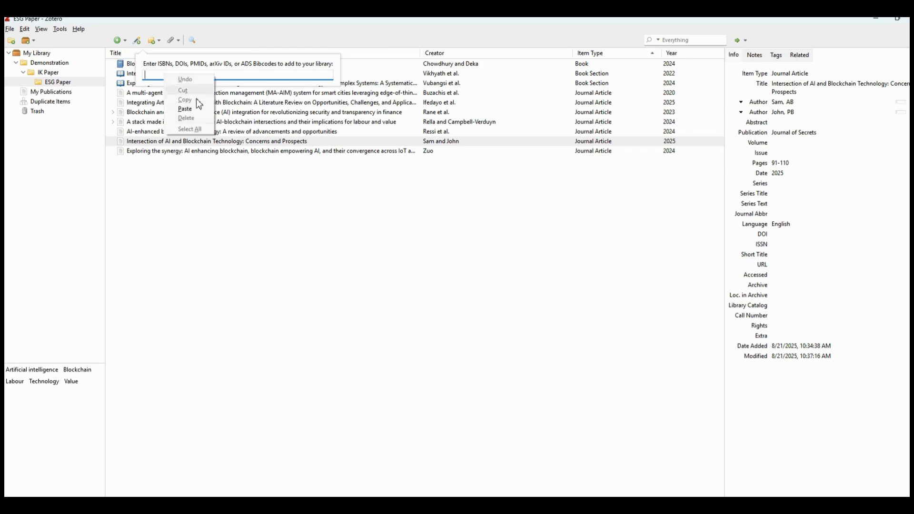
{"action": "left_click", "coordinate": [192, 113]}
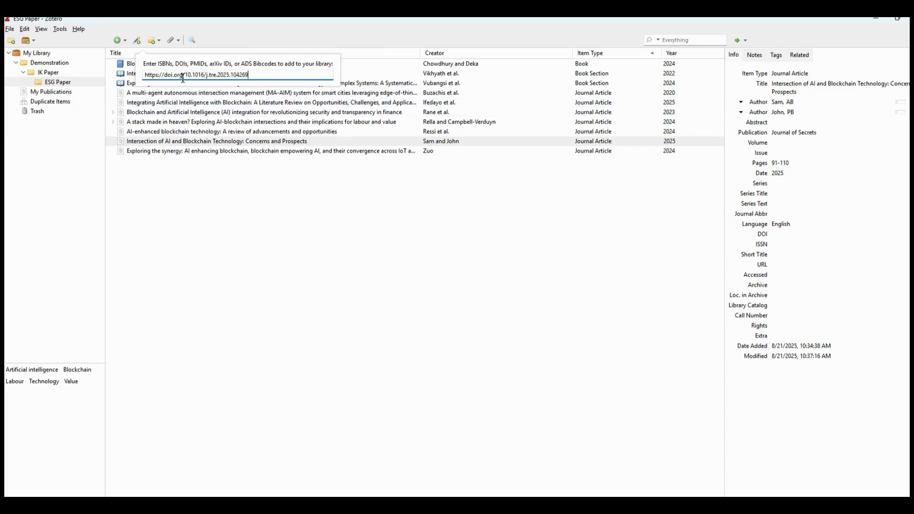
{"action": "key", "text": "Return"}
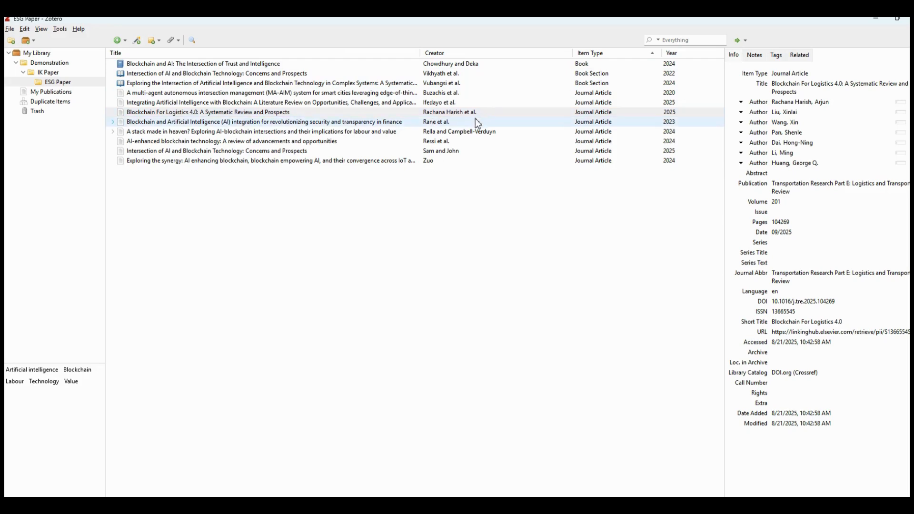
{"action": "left_click", "coordinate": [838, 111]}
{"action": "key", "text": "Return"}
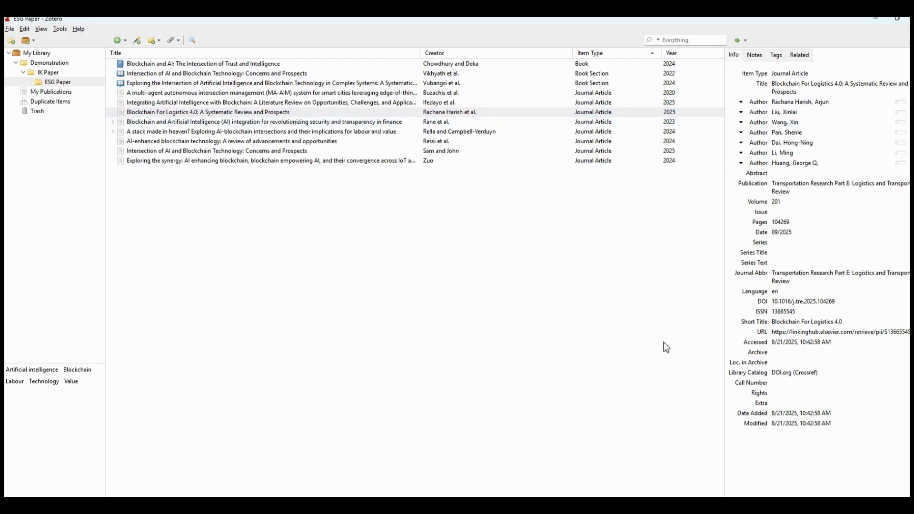
Step: Import the three local article PDFs (2018 Basin Research, 2023 Taranaki Basin, INT-2020-0067) into the ESG Paper collection and dismiss the metadata retrieval report
{"action": "key", "text": "alt+Tab"}
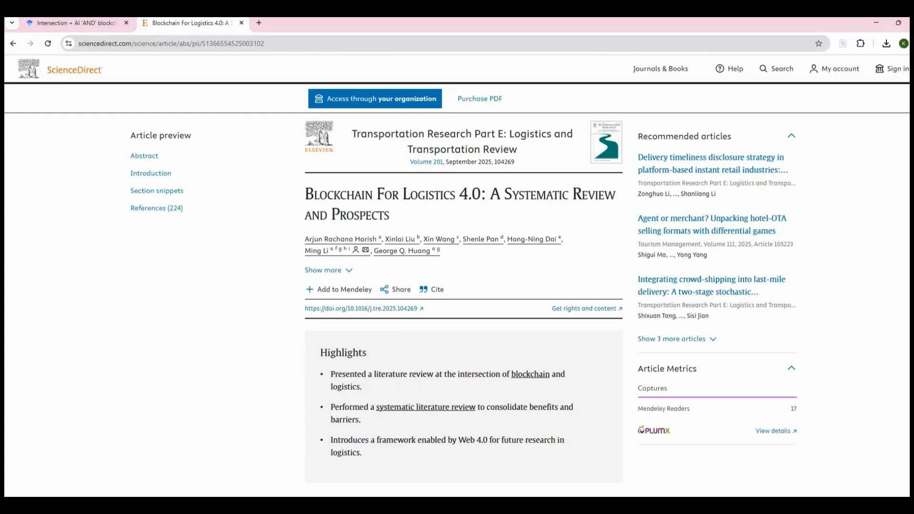
{"action": "key", "text": "alt+Tab"}
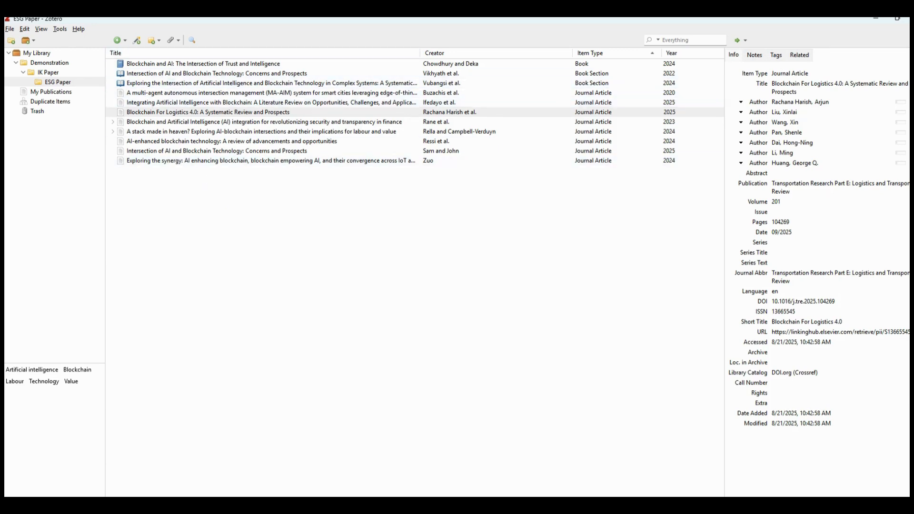
{"action": "key", "text": "alt+Tab"}
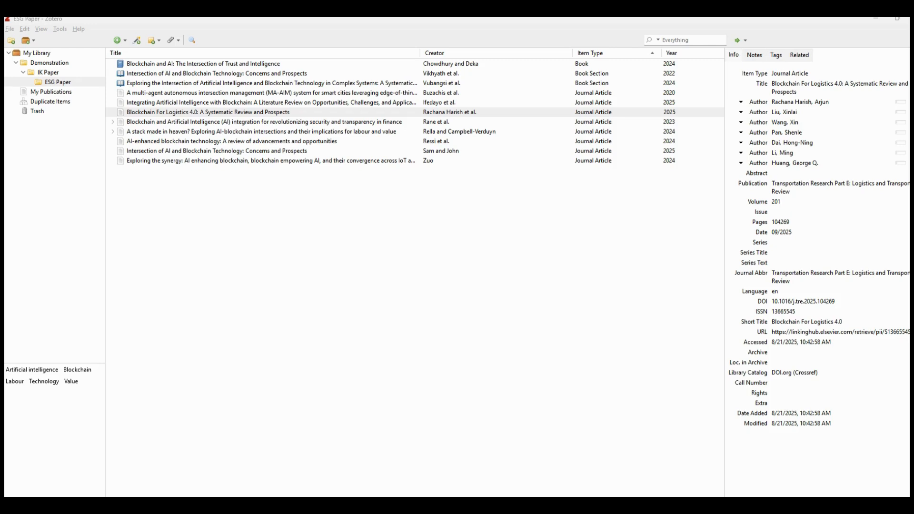
{"action": "left_click_drag", "start_coordinate": [125, 352], "coordinate": [355, 226]}
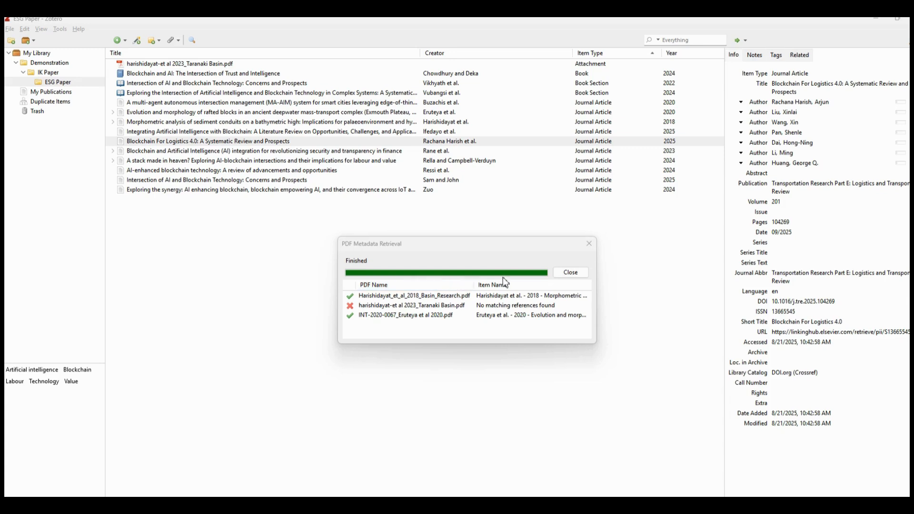
{"action": "left_click", "coordinate": [573, 272]}
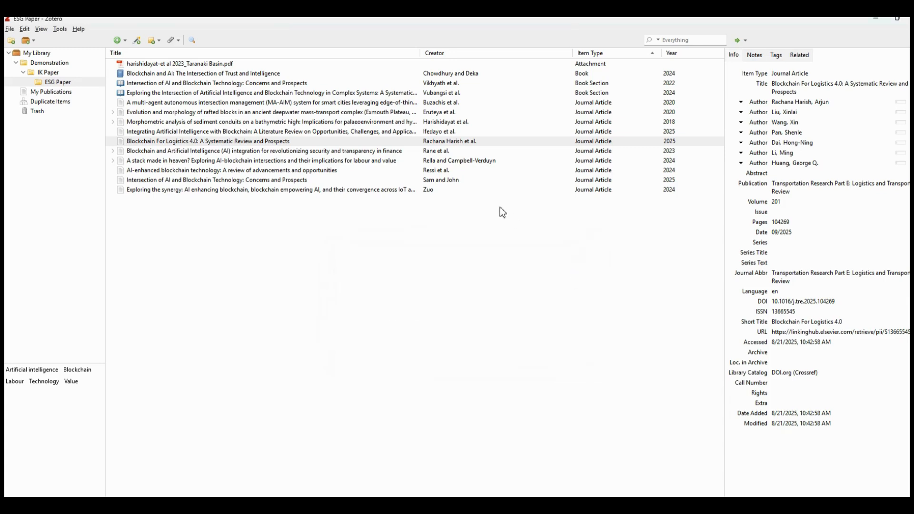
Step: Open the PDF attached to "Evolution and morphology of rafted blocks", look through its first pages, and close it
{"action": "left_click", "coordinate": [112, 113]}
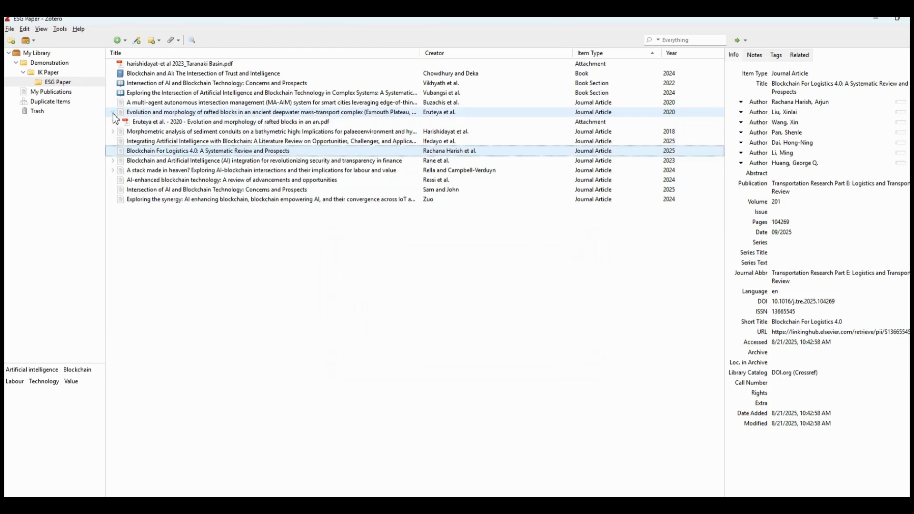
{"action": "left_click", "coordinate": [129, 122]}
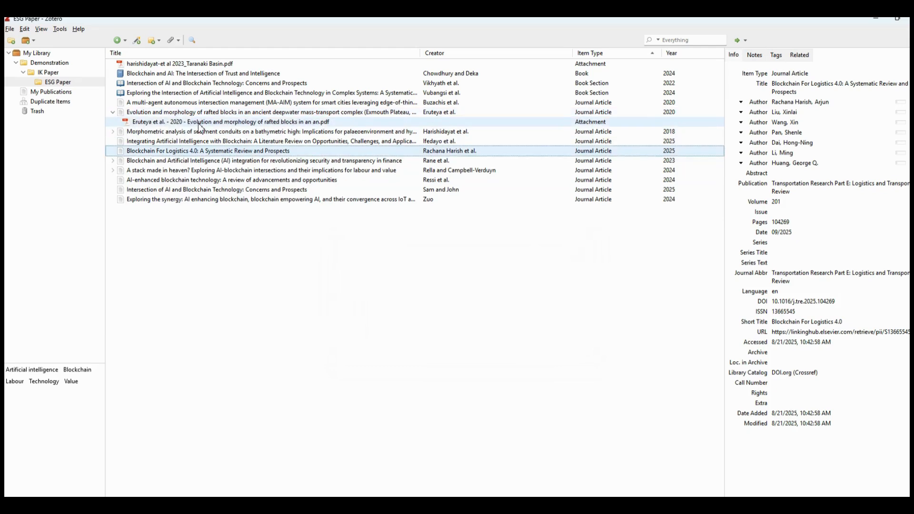
{"action": "double_click", "coordinate": [202, 123]}
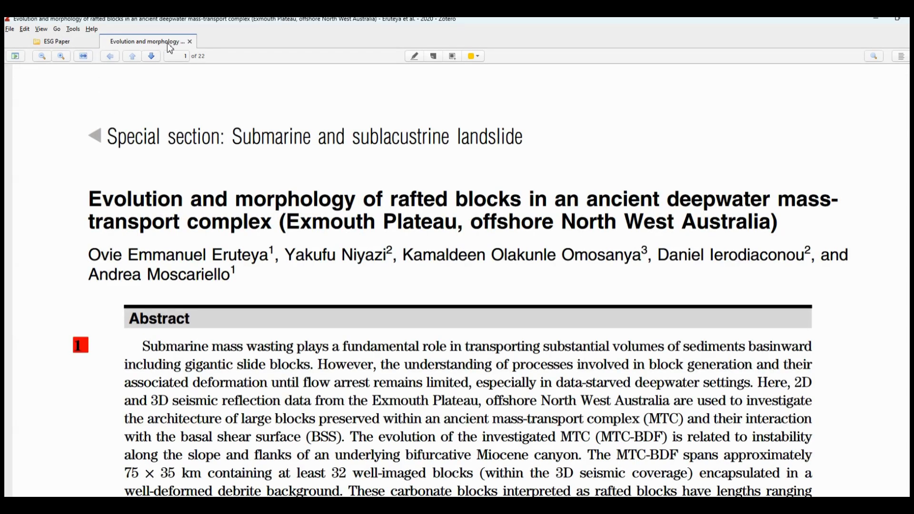
{"action": "scroll", "coordinate": [191, 152], "scroll_direction": "down", "scroll_amount": 3}
{"action": "scroll", "coordinate": [189, 161], "scroll_direction": "down", "scroll_amount": 20}
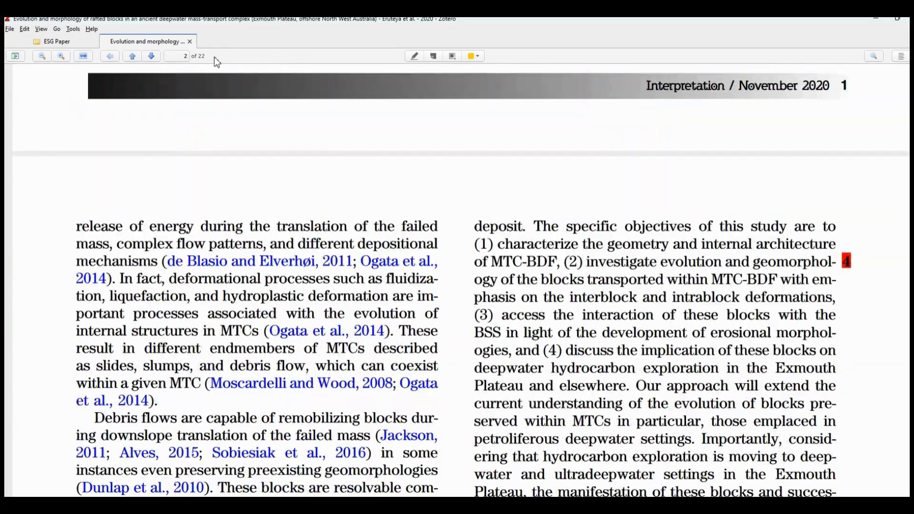
{"action": "left_click", "coordinate": [189, 42]}
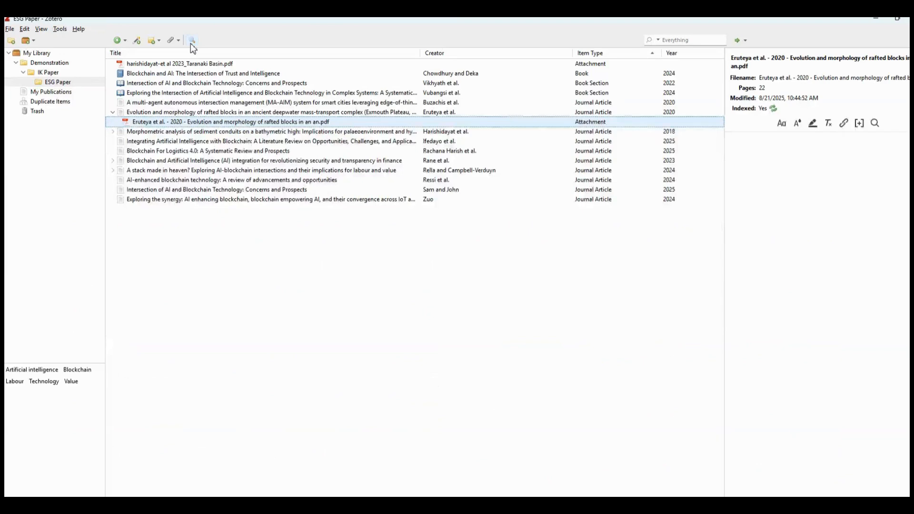
{"action": "left_click", "coordinate": [137, 42]}
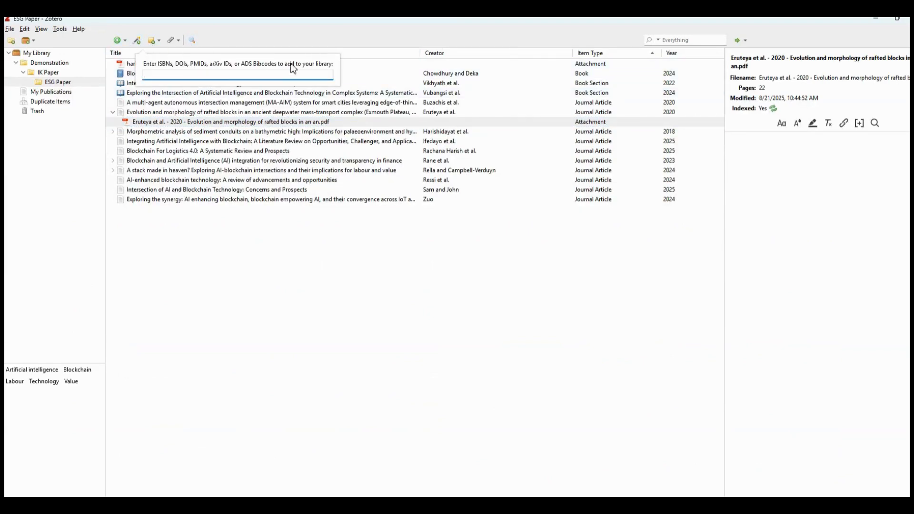
{"action": "left_click", "coordinate": [352, 42]}
{"action": "left_click", "coordinate": [177, 42]}
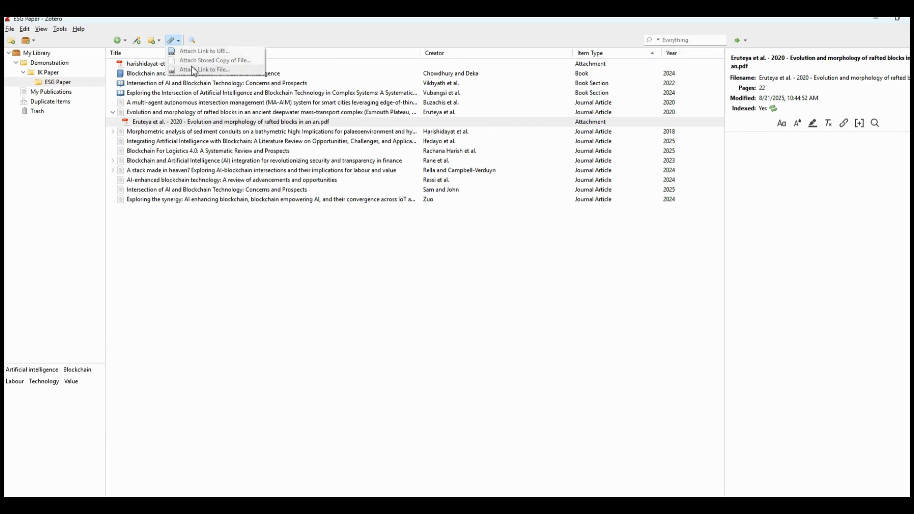
{"action": "left_click", "coordinate": [160, 42]}
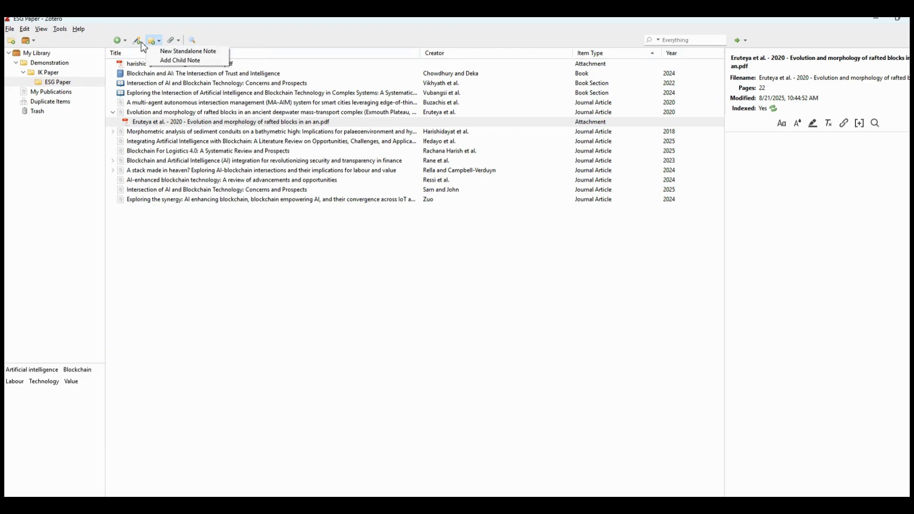
{"action": "left_click", "coordinate": [312, 257]}
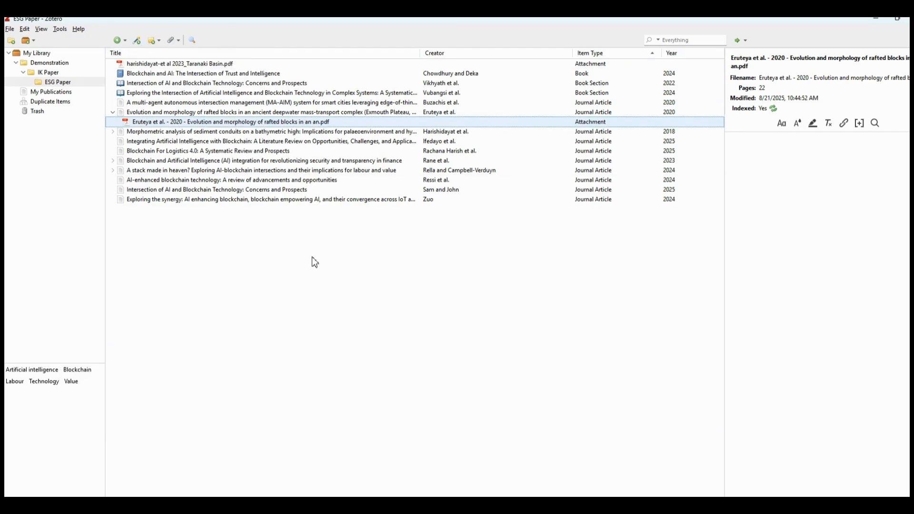
{"action": "left_click", "coordinate": [192, 42]}
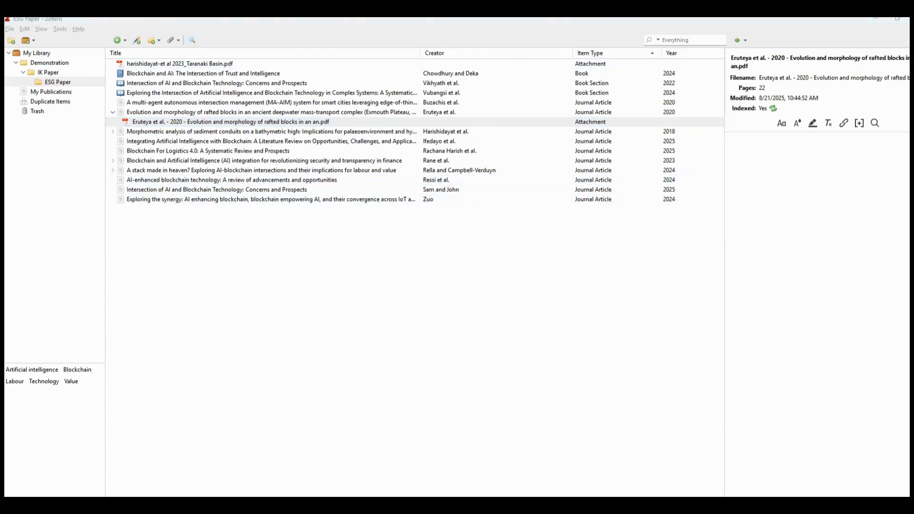
{"action": "key", "text": "Escape"}
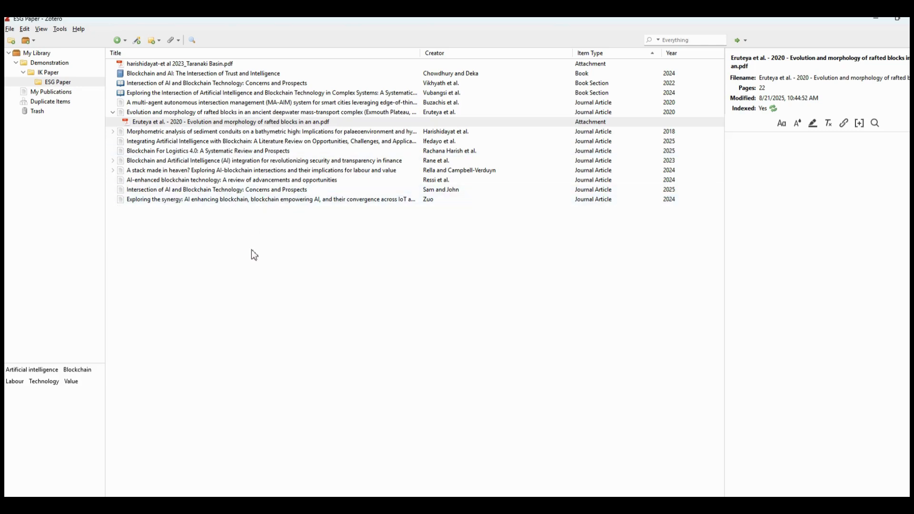
{"action": "left_click", "coordinate": [113, 113]}
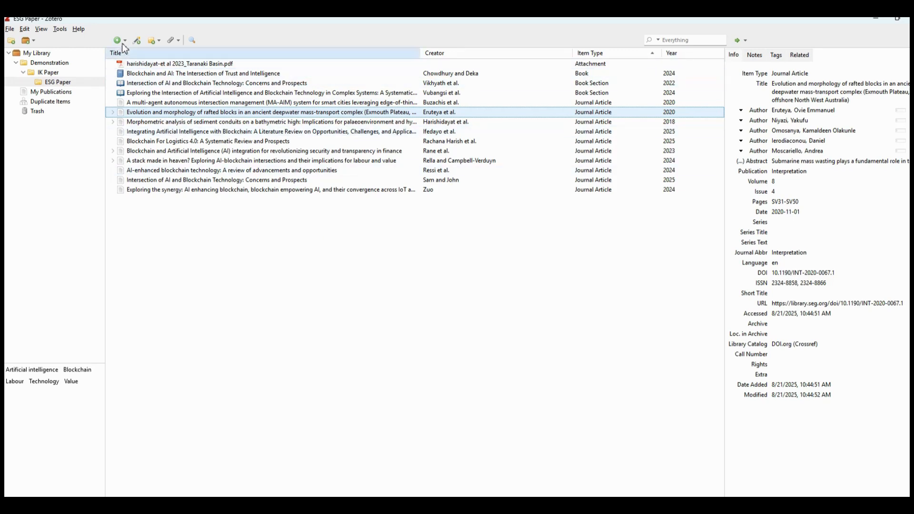
{"action": "left_click", "coordinate": [138, 42]}
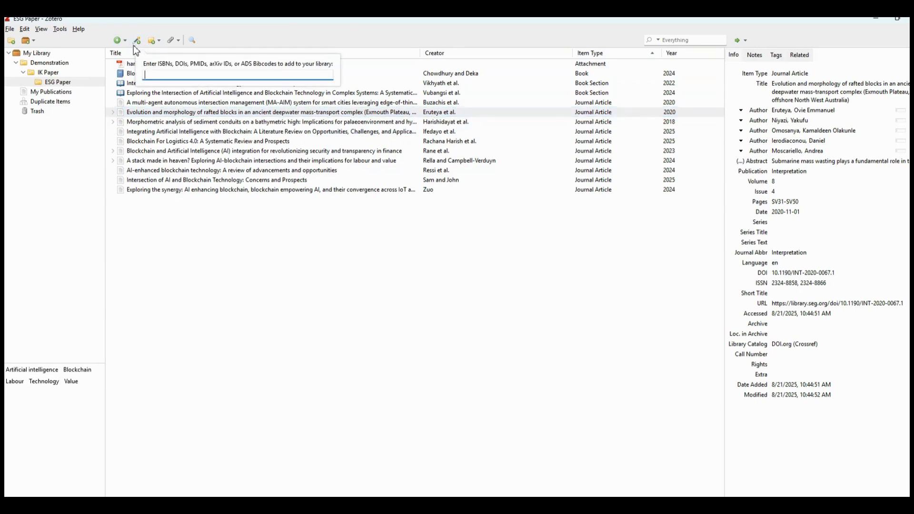
{"action": "left_click", "coordinate": [124, 42]}
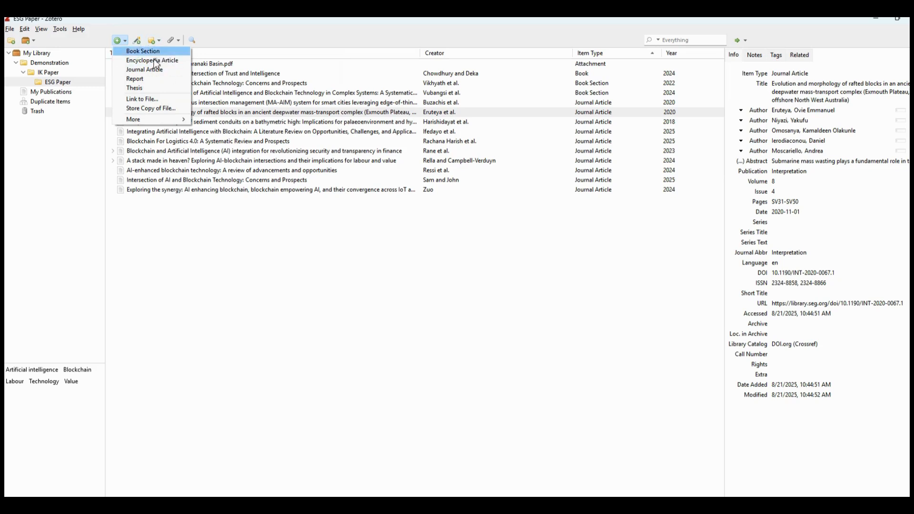
Step: Leave Zotero for Word and copy the three numbered Major Points paragraphs from the GEOHERITAGE AND THE DEVELOPMENT OF GEOPARKS IN NIGERIA 2F document
{"action": "left_click", "coordinate": [422, 234]}
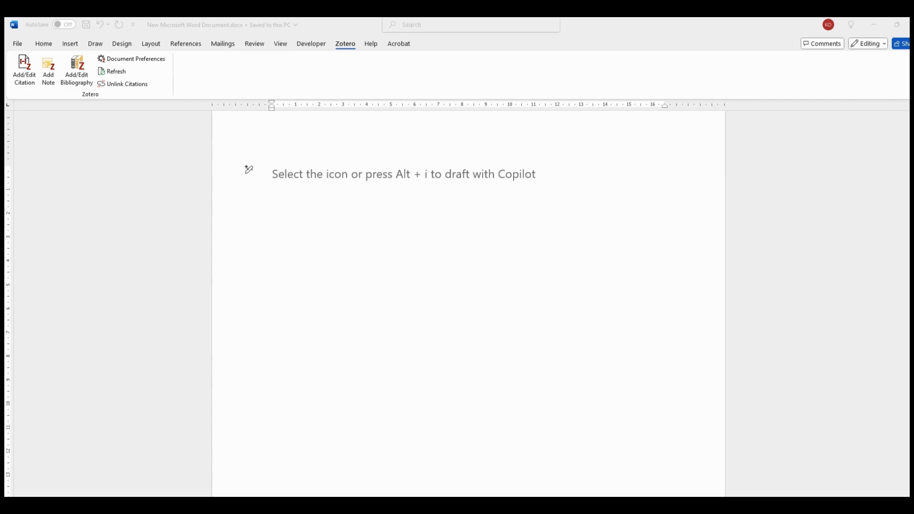
{"action": "left_click", "coordinate": [452, 505]}
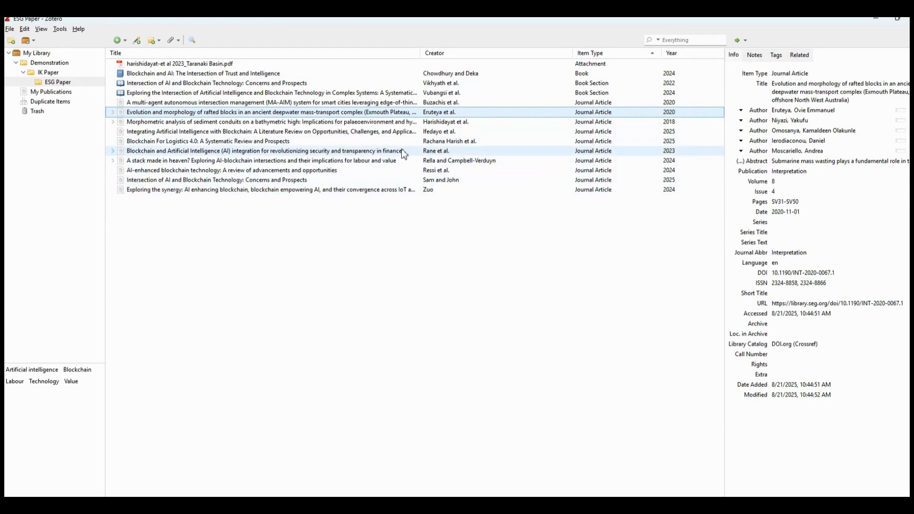
{"action": "left_click", "coordinate": [875, 21]}
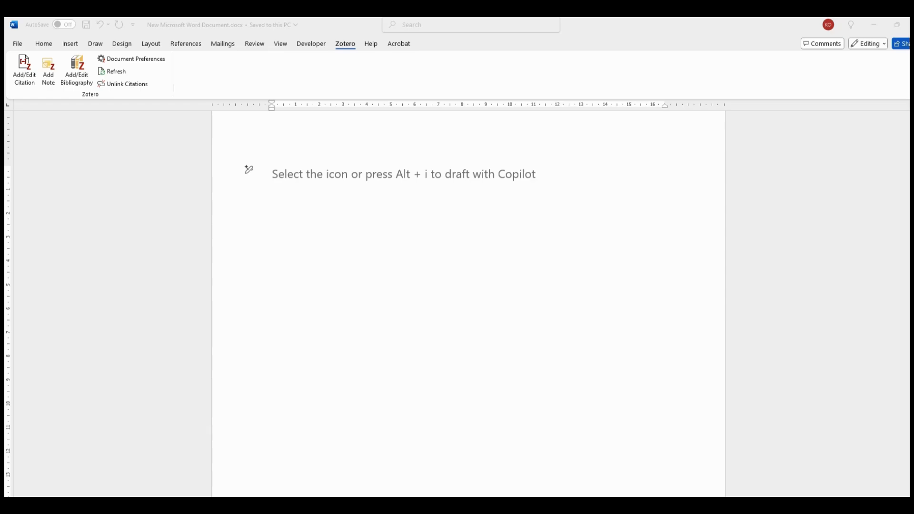
{"action": "key", "text": "alt+Tab"}
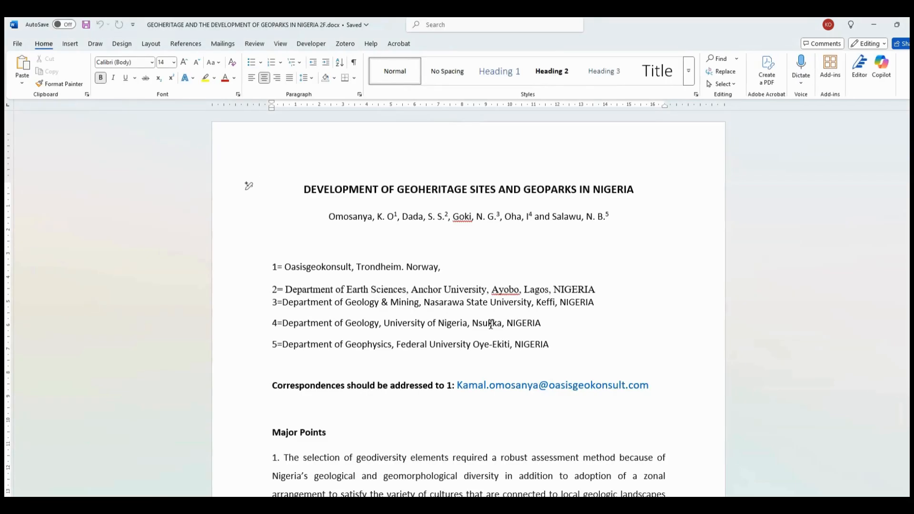
{"action": "scroll", "coordinate": [491, 325], "scroll_direction": "down", "scroll_amount": 7}
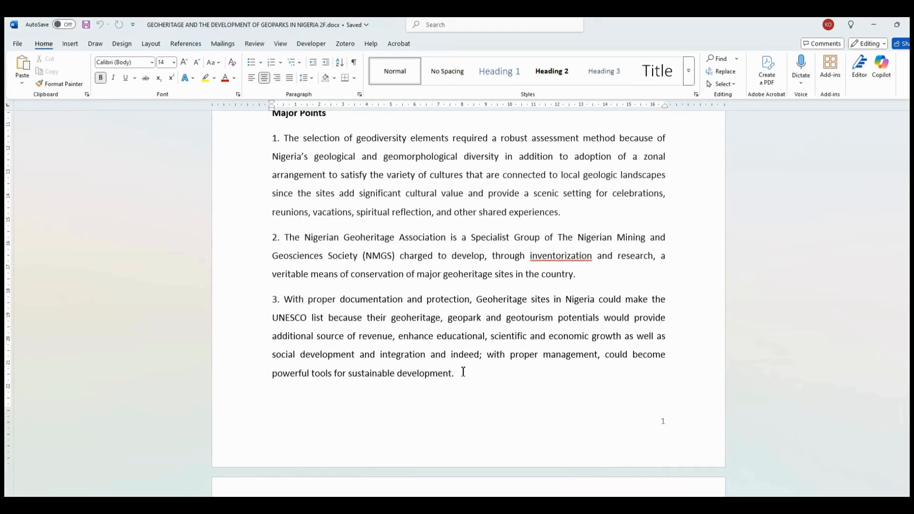
{"action": "left_click_drag", "start_coordinate": [464, 372], "coordinate": [264, 139]}
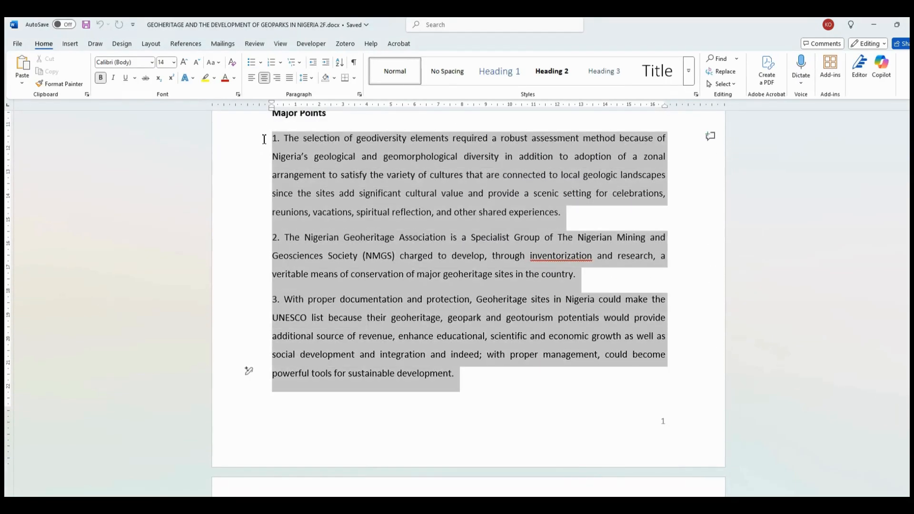
{"action": "key", "text": "ctrl+c"}
Step: Close the geoparks document and paste the copied paragraphs into the blank Word document as text only
{"action": "left_click", "coordinate": [910, 26]}
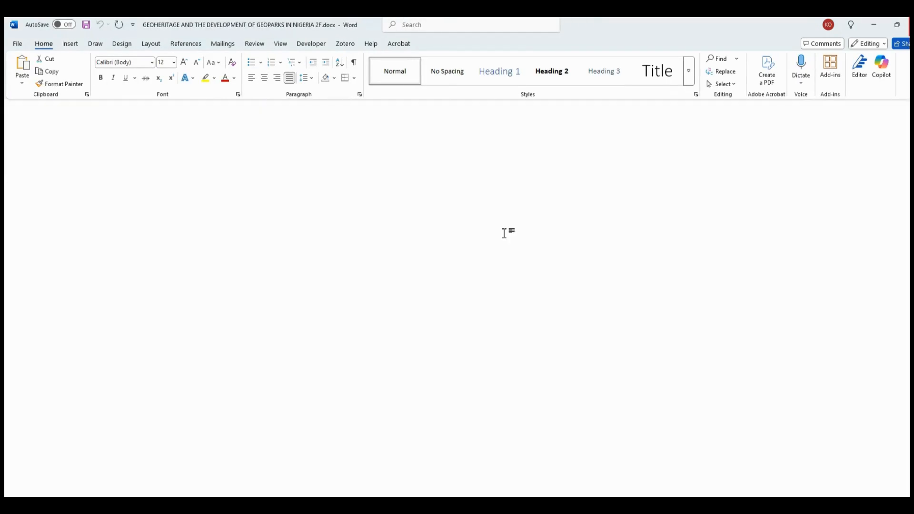
{"action": "right_click", "coordinate": [376, 206]}
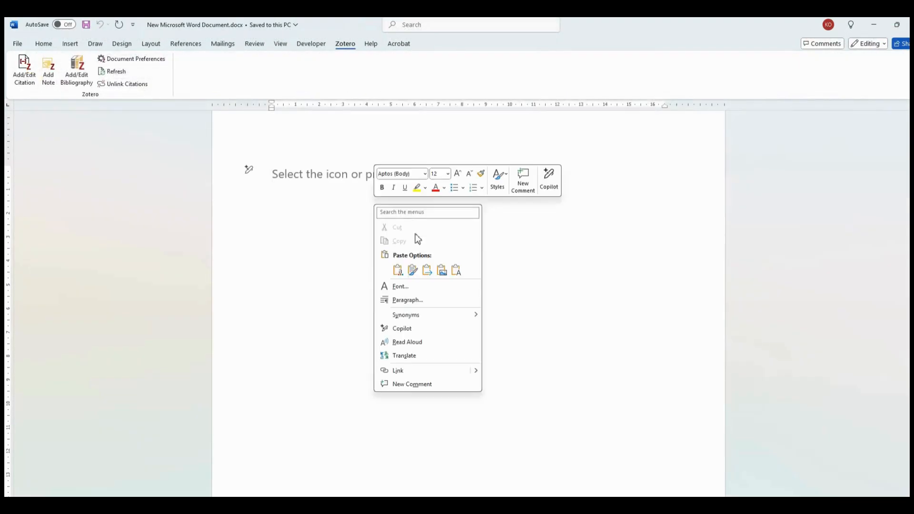
{"action": "left_click", "coordinate": [458, 274]}
Step: Remove the numbers from the first two points and join the second onto the end of the first paragraph
{"action": "left_click_drag", "start_coordinate": [283, 171], "coordinate": [241, 176]}
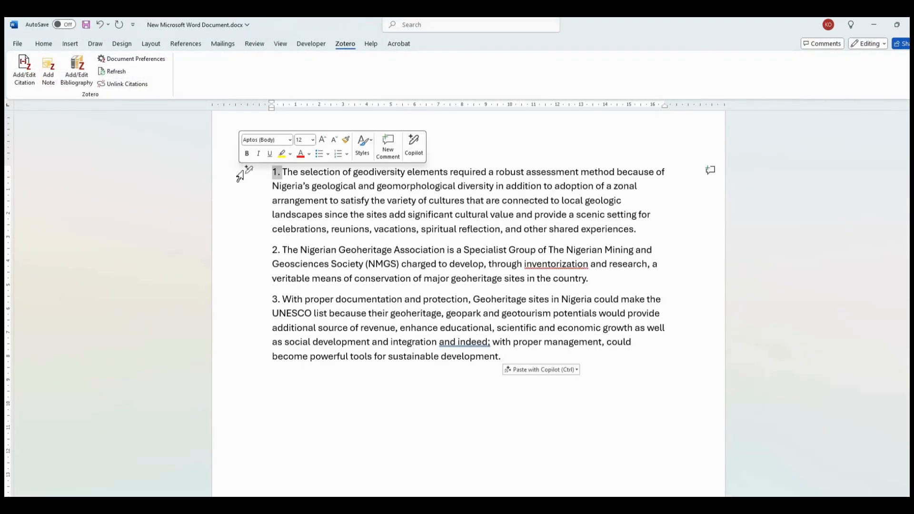
{"action": "key", "text": "Delete"}
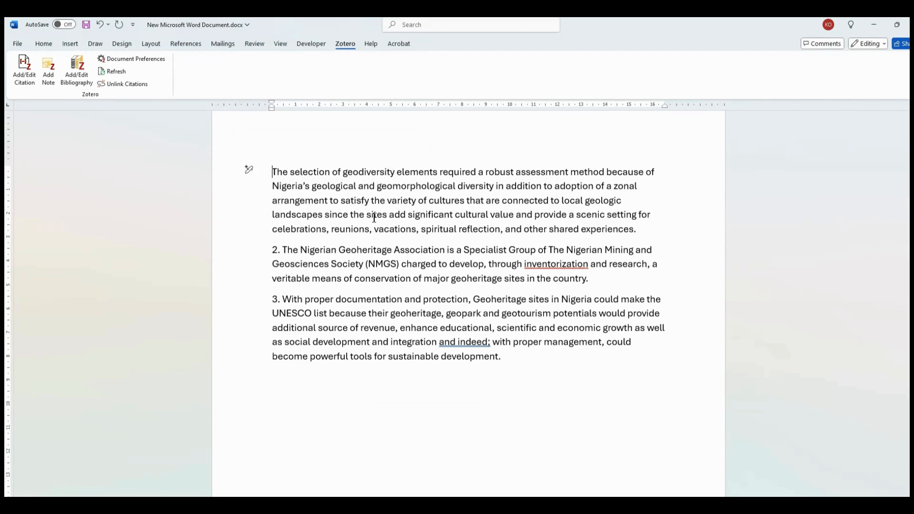
{"action": "left_click", "coordinate": [624, 204]}
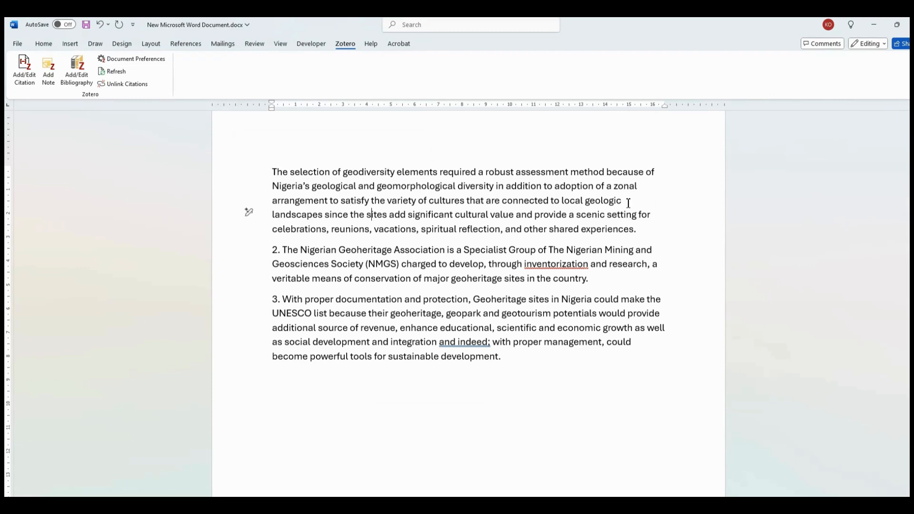
{"action": "left_click", "coordinate": [652, 231]}
{"action": "key", "text": "Delete"}
{"action": "key", "text": "Delete"}
{"action": "key", "text": "Delete"}
{"action": "key", "text": "Delete"}
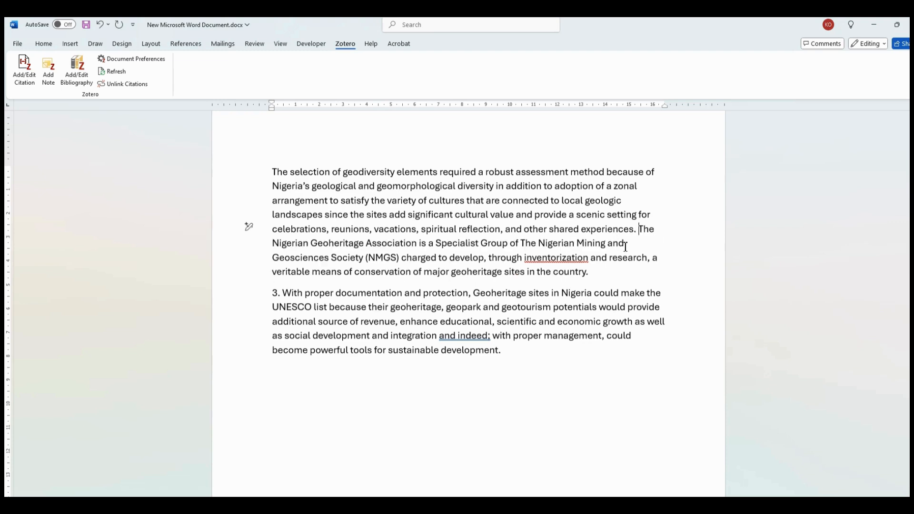
Step: Delete the third point's number and join it to the text after "sites in the country."
{"action": "left_click", "coordinate": [592, 272]}
{"action": "key", "text": "Delete"}
{"action": "key", "text": "Delete"}
{"action": "key", "text": "Delete"}
{"action": "key", "text": "Delete"}
{"action": "key", "text": "Delete"}
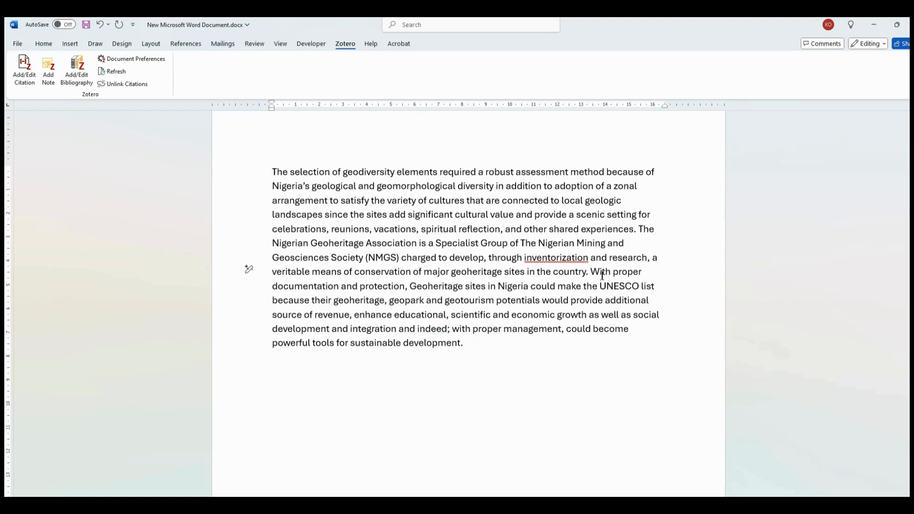
Step: Justify the whole merged paragraph
{"action": "left_click_drag", "start_coordinate": [588, 350], "coordinate": [251, 174]}
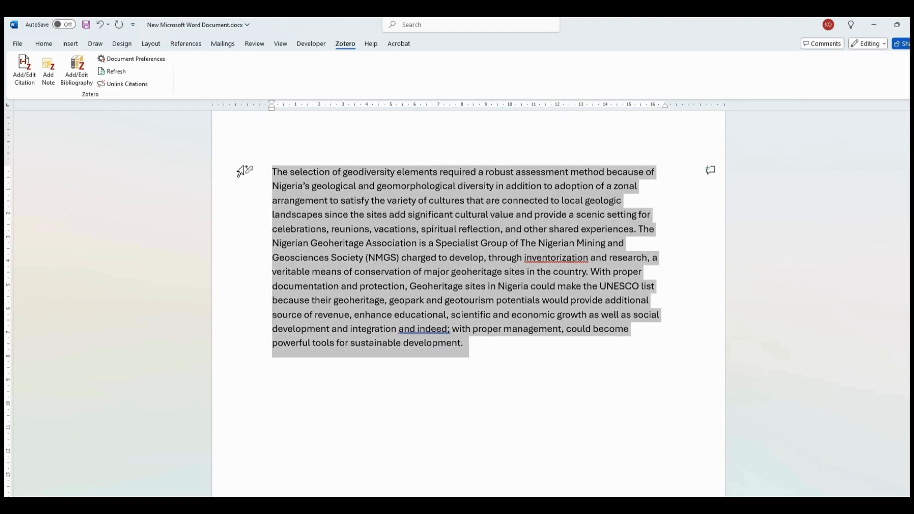
{"action": "key", "text": "ctrl+j"}
{"action": "left_click", "coordinate": [473, 394]}
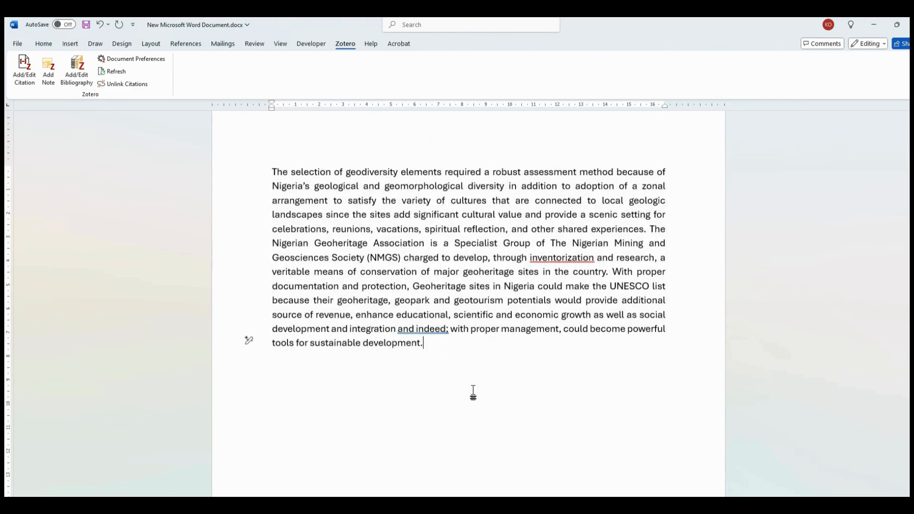
Step: Look over the ESG Paper reference list in Zotero and return to the Word document
{"action": "scroll", "coordinate": [472, 393], "scroll_direction": "down", "scroll_amount": 2}
{"action": "scroll", "coordinate": [460, 330], "scroll_direction": "up", "scroll_amount": 4}
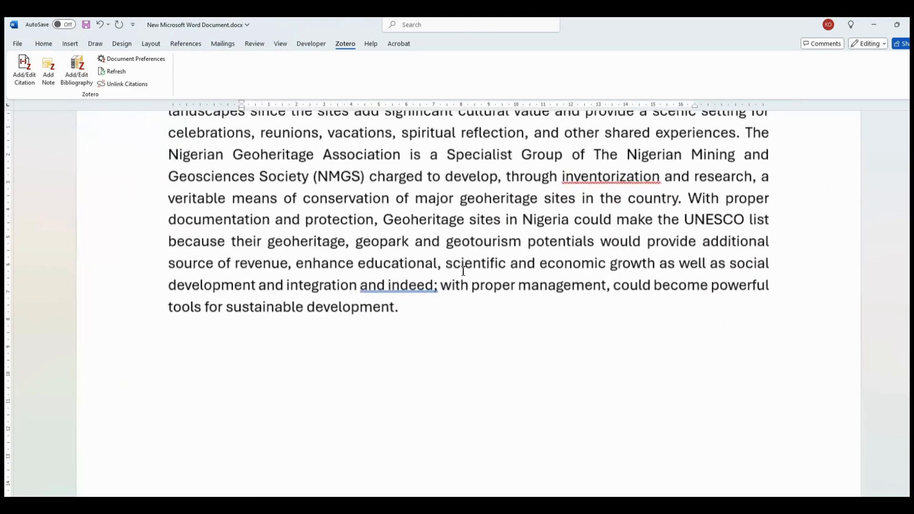
{"action": "scroll", "coordinate": [462, 295], "scroll_direction": "down", "scroll_amount": 1}
{"action": "scroll", "coordinate": [463, 271], "scroll_direction": "up", "scroll_amount": 1}
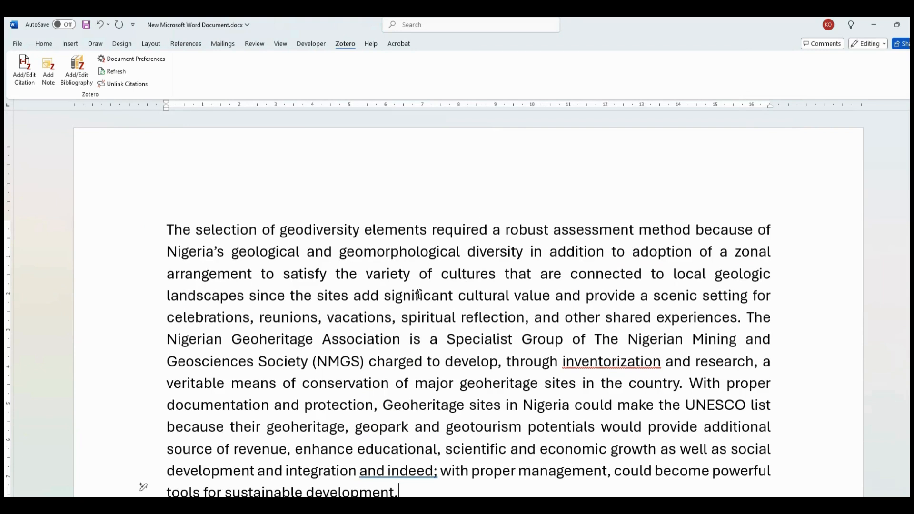
{"action": "left_click", "coordinate": [652, 275]}
{"action": "left_click", "coordinate": [535, 496]}
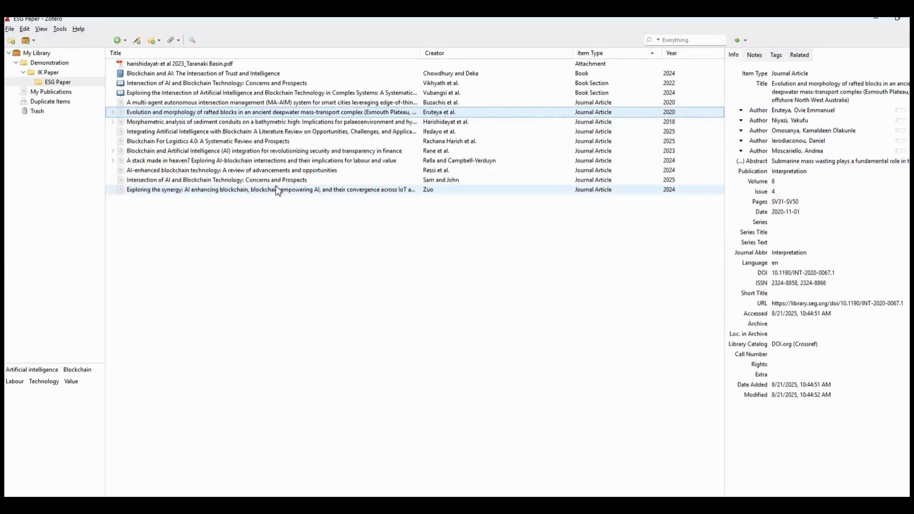
{"action": "left_click", "coordinate": [877, 19]}
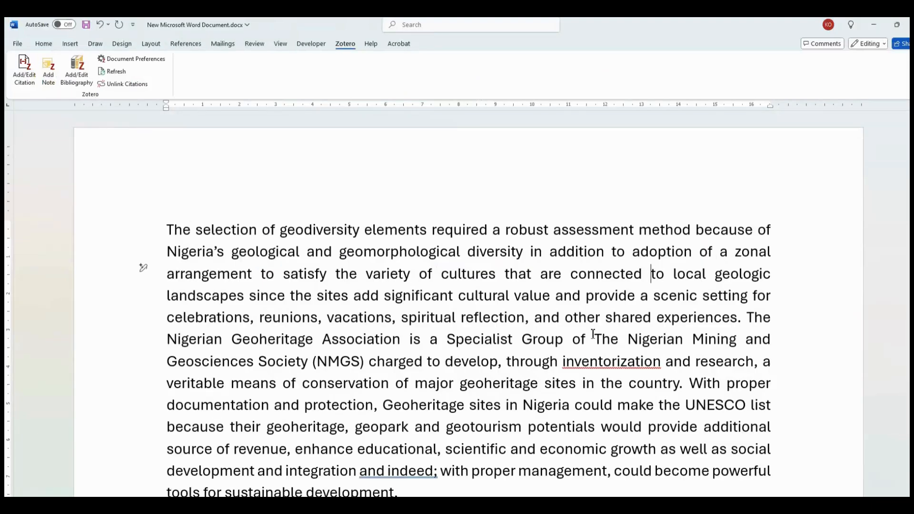
Step: Add a space before the period after "shared experiences" and start inserting a Zotero citation there
{"action": "left_click", "coordinate": [484, 315]}
{"action": "left_click", "coordinate": [220, 295]}
{"action": "left_click_drag", "start_coordinate": [746, 318], "coordinate": [149, 226]}
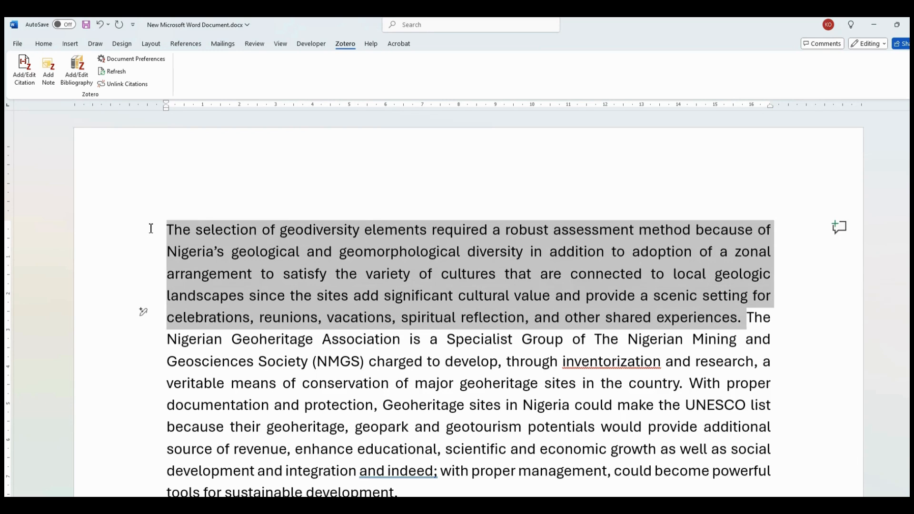
{"action": "left_click", "coordinate": [741, 318]}
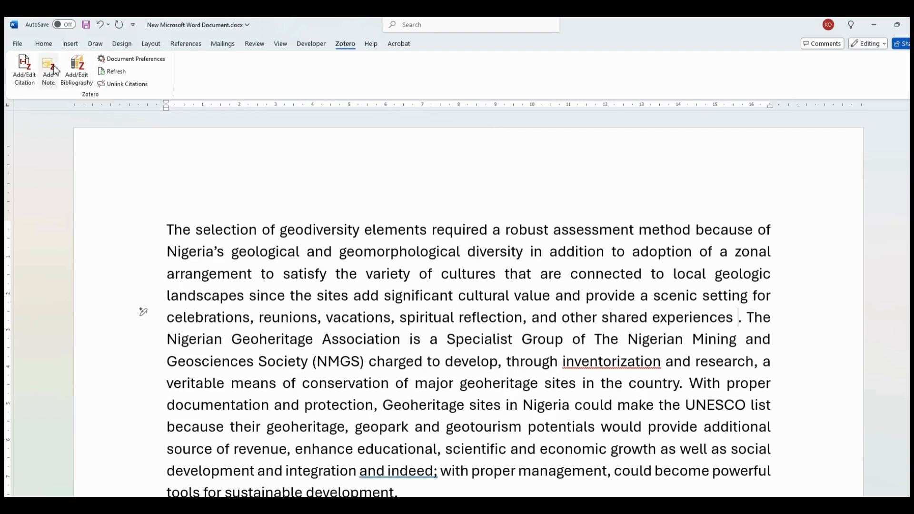
{"action": "left_click", "coordinate": [33, 81]}
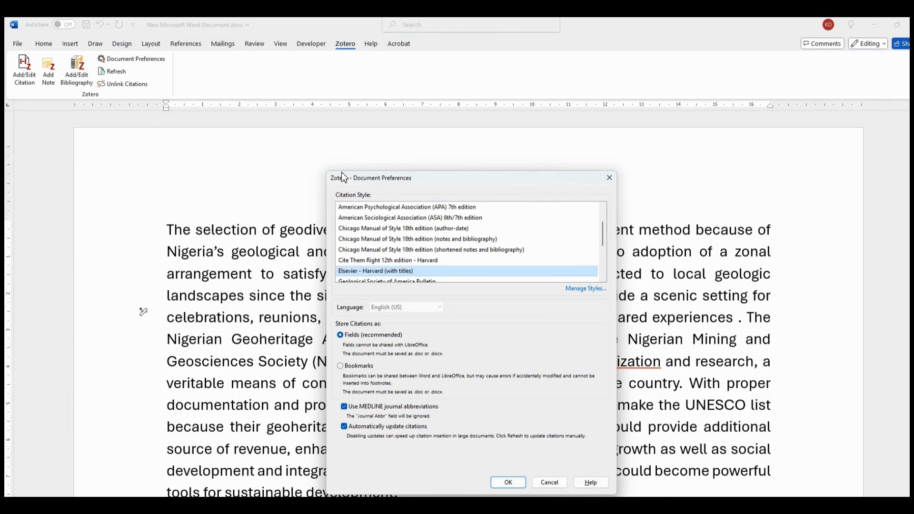
Step: Look through the available citation styles, then the installed ones in Zotero's style manager, and open the Zotero Style Repository
{"action": "left_click_drag", "start_coordinate": [344, 178], "coordinate": [323, 172]}
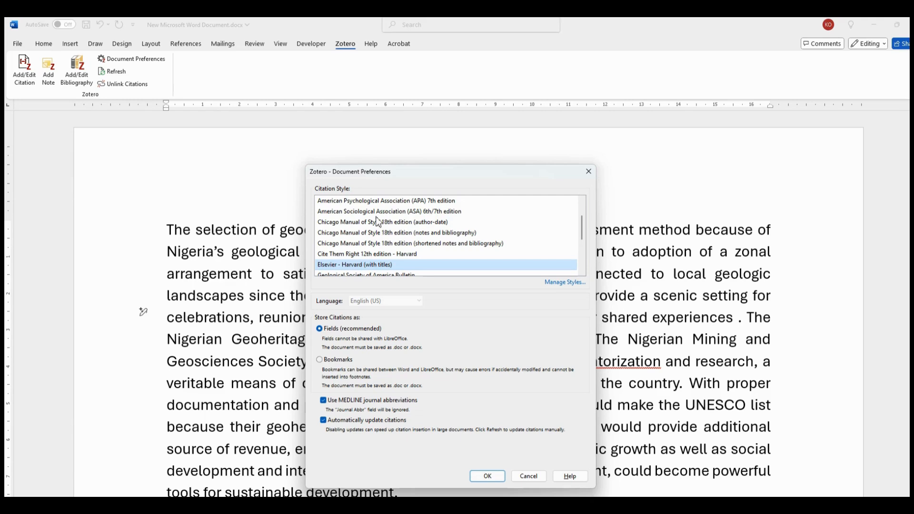
{"action": "scroll", "coordinate": [354, 228], "scroll_direction": "down", "scroll_amount": 3}
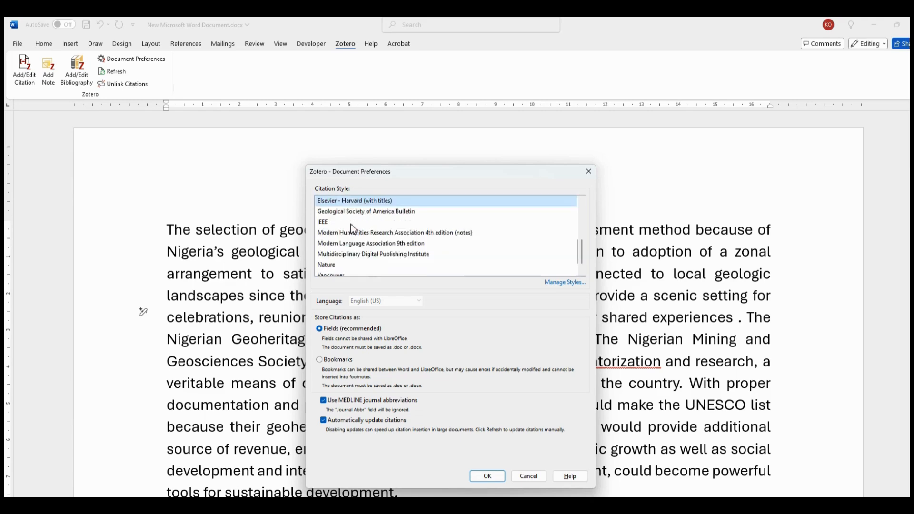
{"action": "scroll", "coordinate": [340, 254], "scroll_direction": "up", "scroll_amount": 1}
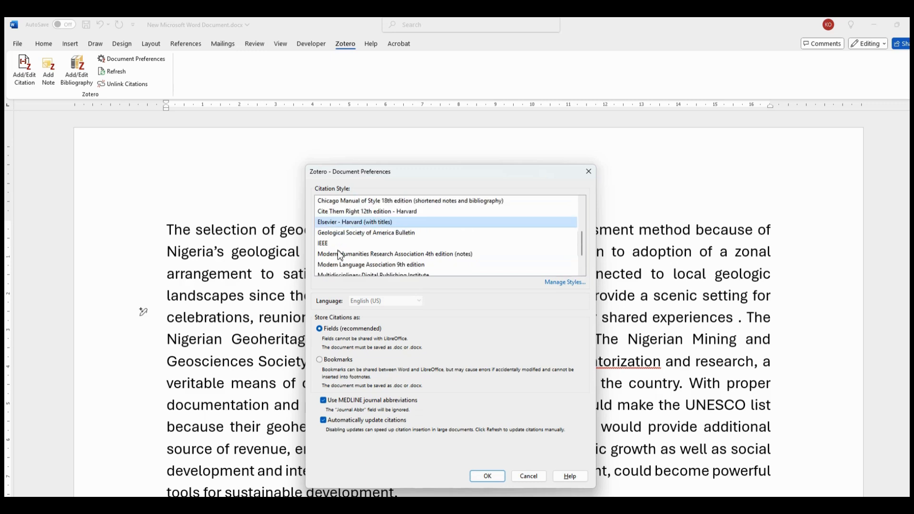
{"action": "scroll", "coordinate": [338, 252], "scroll_direction": "up", "scroll_amount": 1}
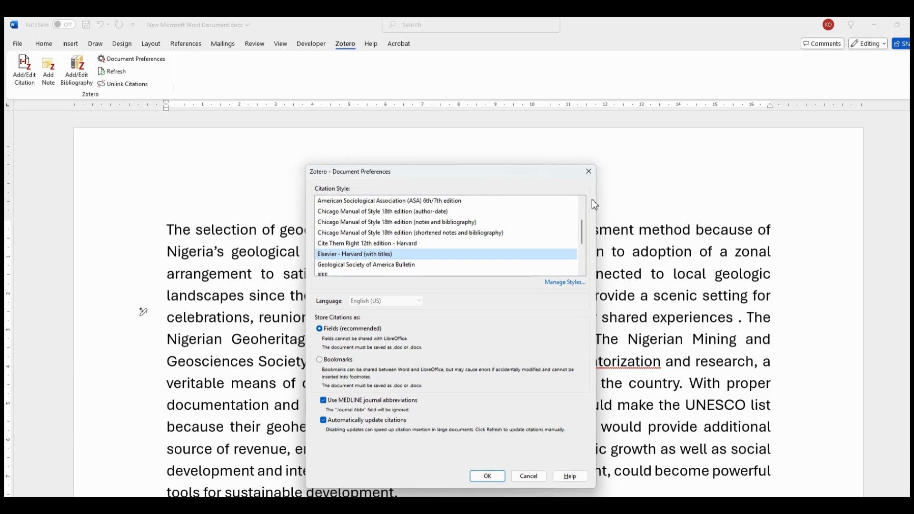
{"action": "left_click", "coordinate": [561, 284]}
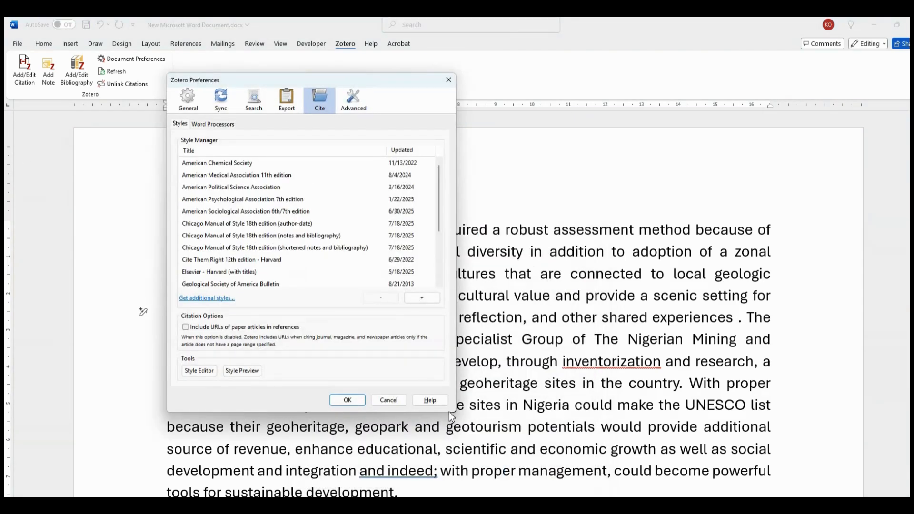
{"action": "left_click_drag", "start_coordinate": [439, 225], "coordinate": [435, 260]}
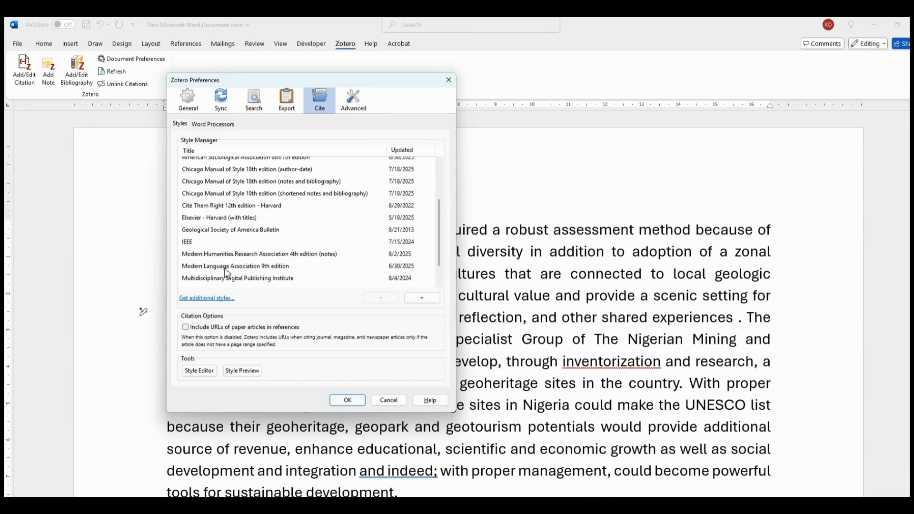
{"action": "left_click", "coordinate": [215, 298]}
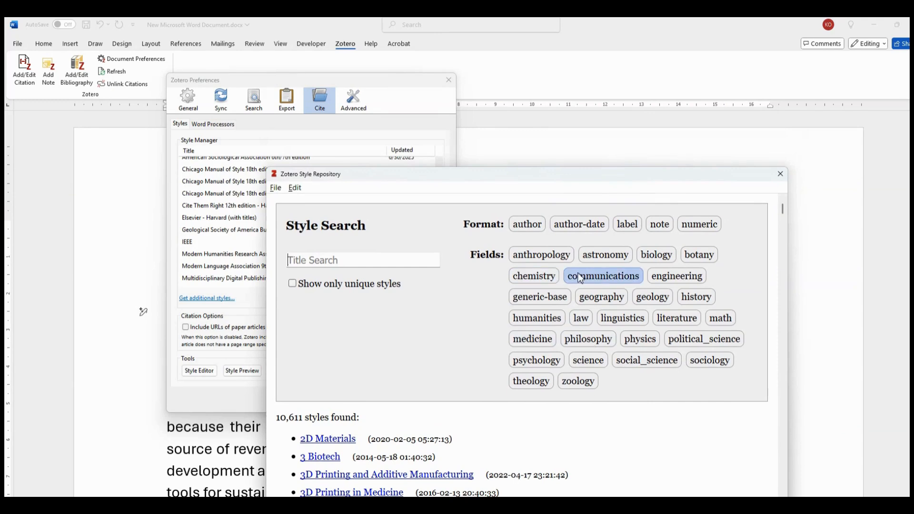
Step: Filter the style repository to geology styles, install the Journal of Geosciences style and accept the Zotero preferences
{"action": "left_click", "coordinate": [651, 297]}
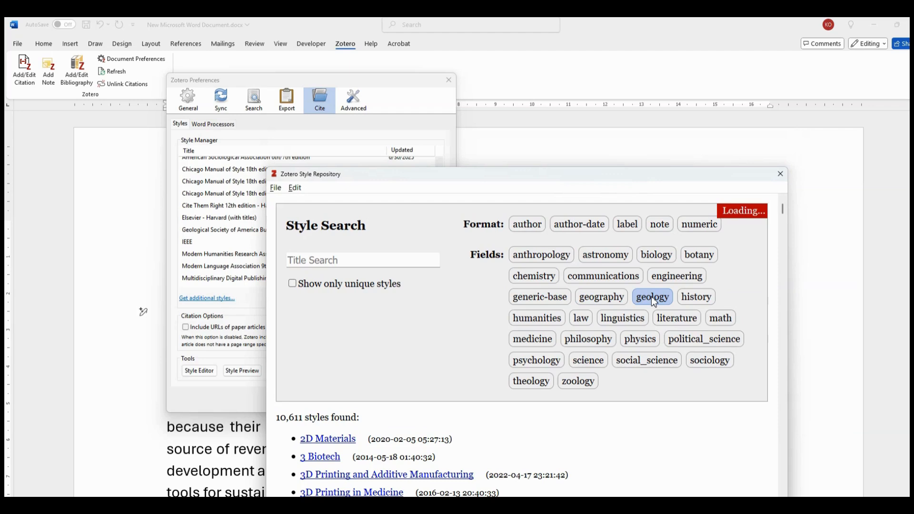
{"action": "scroll", "coordinate": [372, 353], "scroll_direction": "down", "scroll_amount": 3}
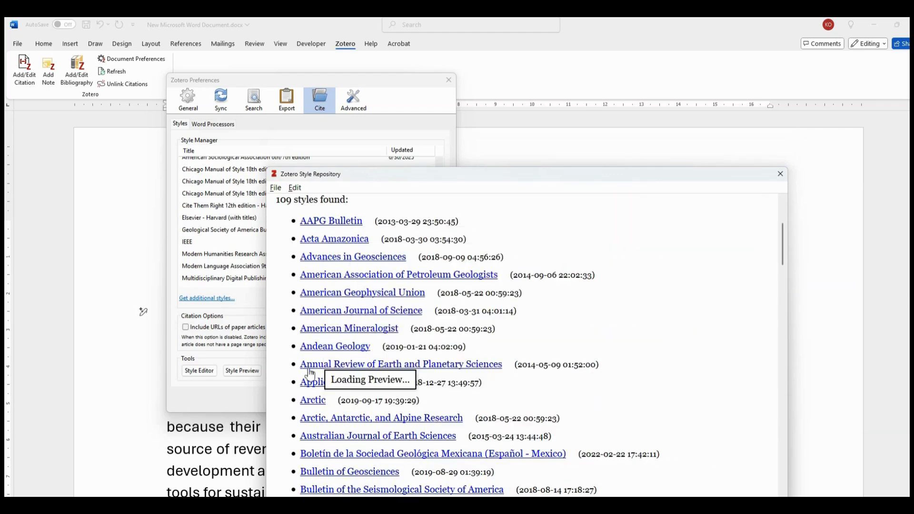
{"action": "scroll", "coordinate": [344, 402], "scroll_direction": "down", "scroll_amount": 15}
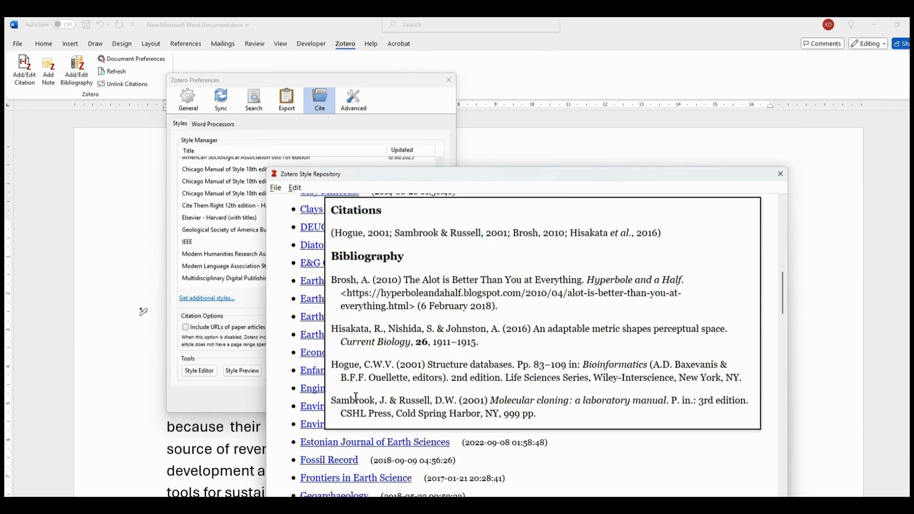
{"action": "scroll", "coordinate": [342, 398], "scroll_direction": "down", "scroll_amount": 5}
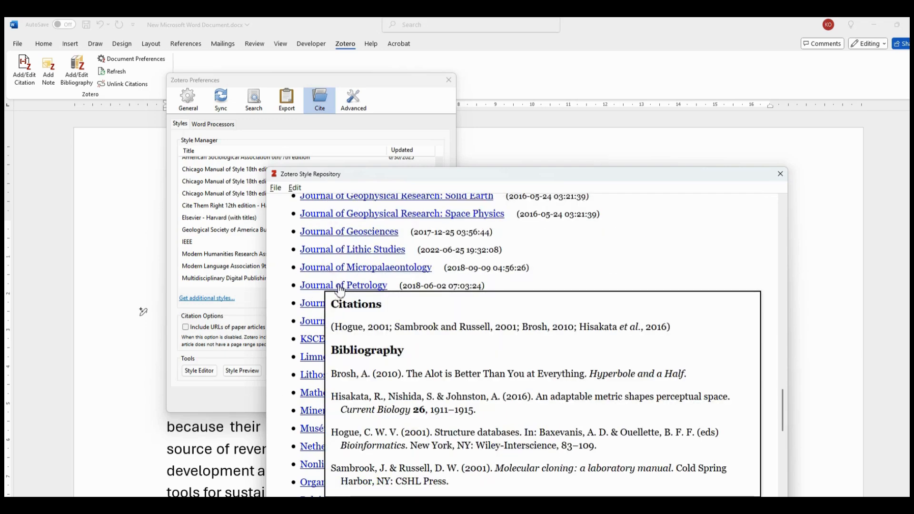
{"action": "scroll", "coordinate": [336, 291], "scroll_direction": "up", "scroll_amount": 3}
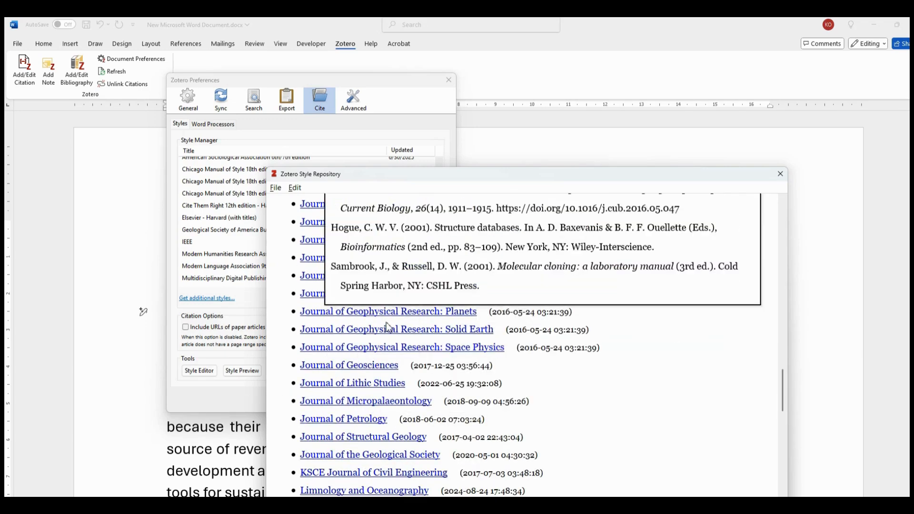
{"action": "mouse_move", "coordinate": [318, 373]}
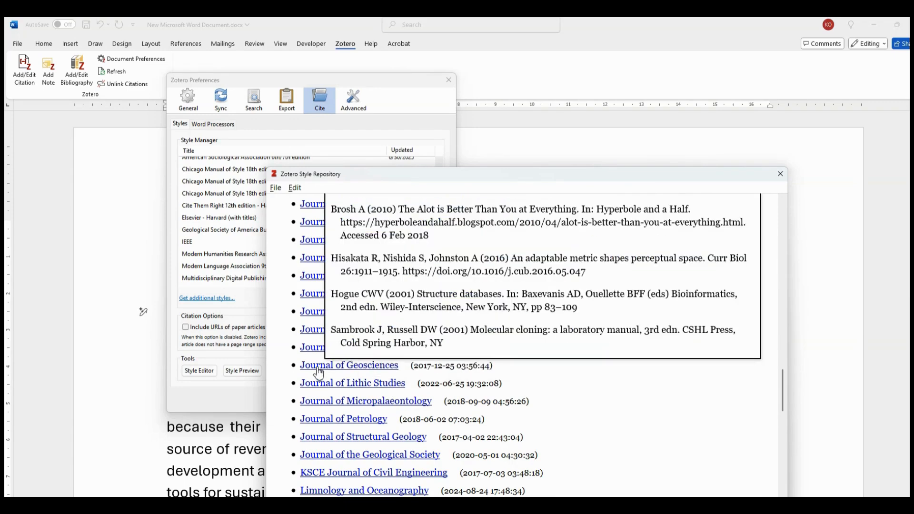
{"action": "left_click", "coordinate": [319, 370]}
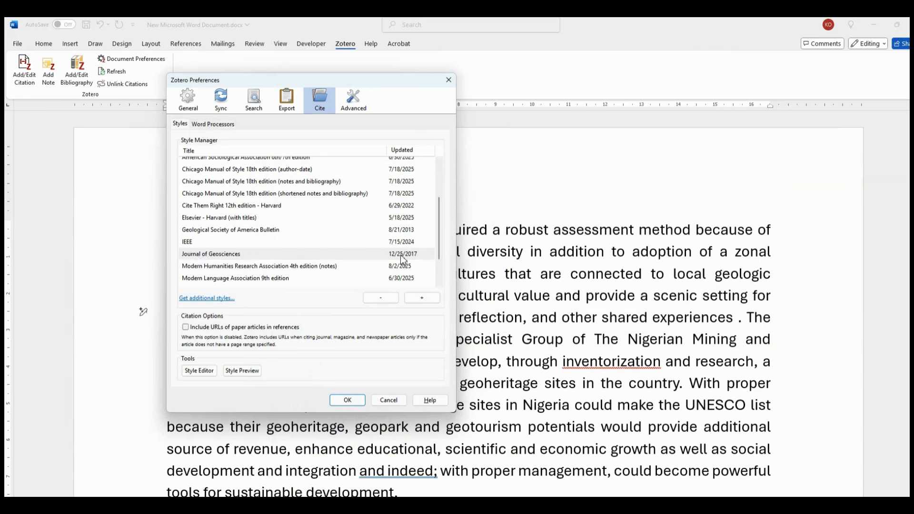
{"action": "left_click", "coordinate": [348, 401]}
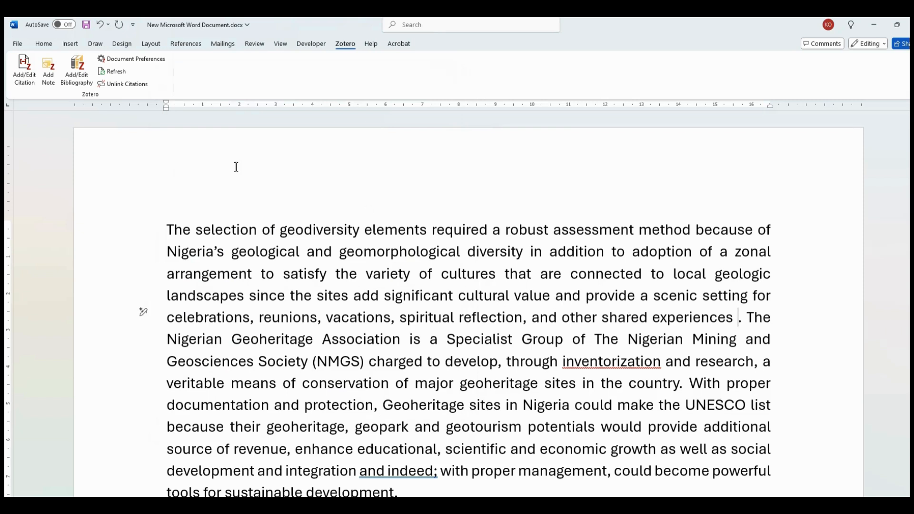
Step: Start a Zotero citation after "shared experiences" and set the document's citation style to Journal of Geosciences
{"action": "left_click", "coordinate": [25, 71]}
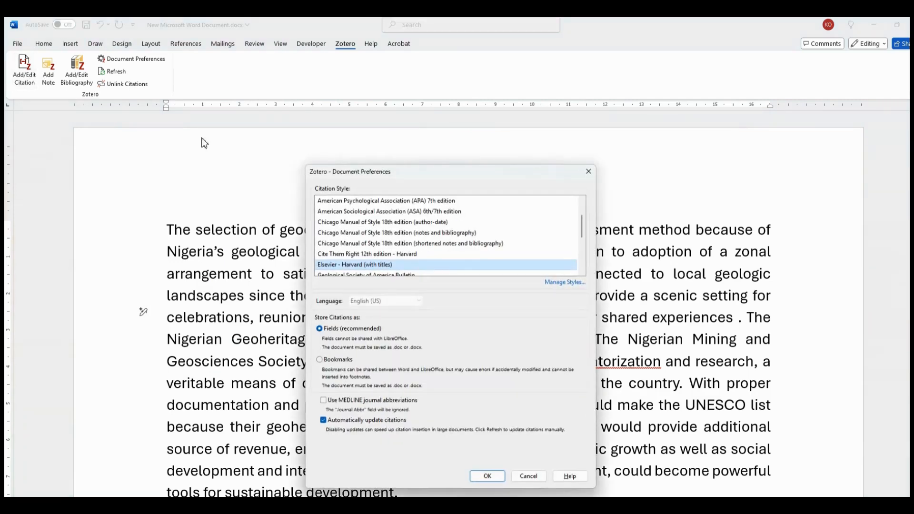
{"action": "scroll", "coordinate": [452, 252], "scroll_direction": "down", "scroll_amount": 2}
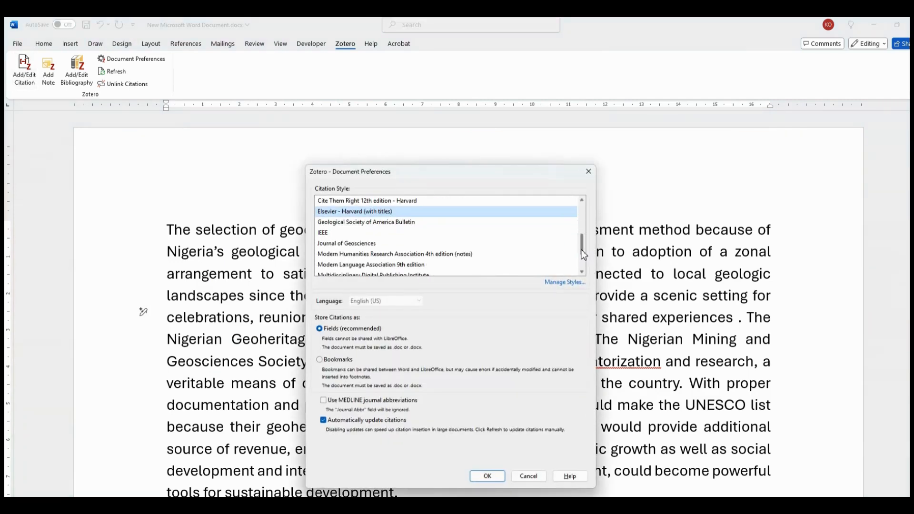
{"action": "left_click", "coordinate": [367, 245]}
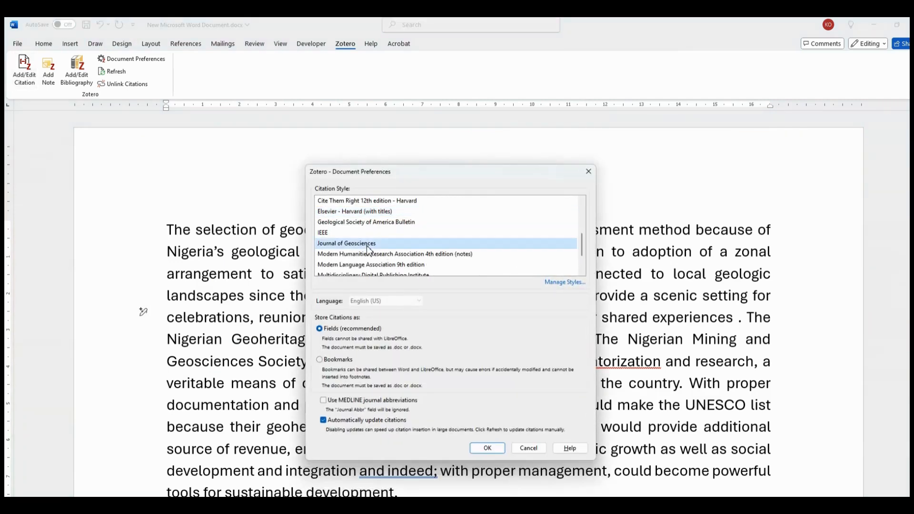
{"action": "left_click", "coordinate": [493, 449]}
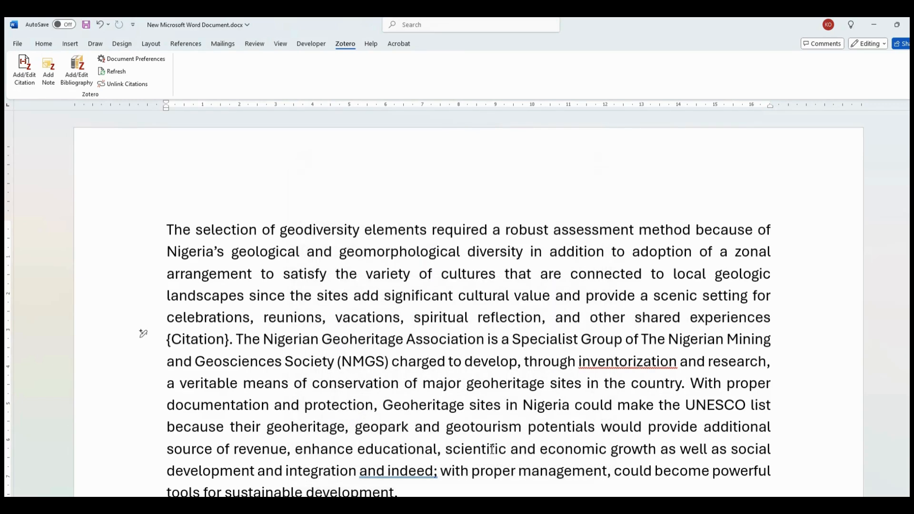
Step: Enlarge the citation dialog and cite the 2020 journal article "Evolution and morphology of rafted blocks" from the ESG Paper collection
{"action": "left_click_drag", "start_coordinate": [194, 142], "coordinate": [325, 143]}
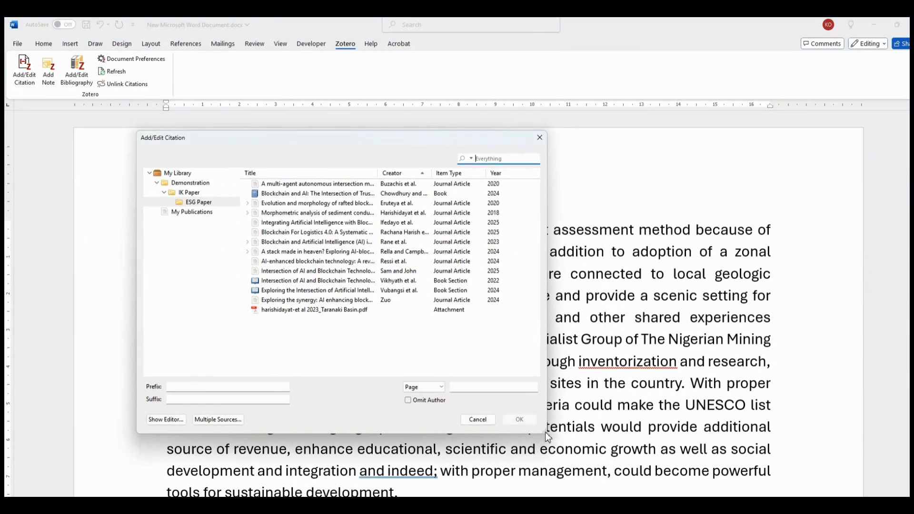
{"action": "left_click_drag", "start_coordinate": [547, 435], "coordinate": [804, 460]}
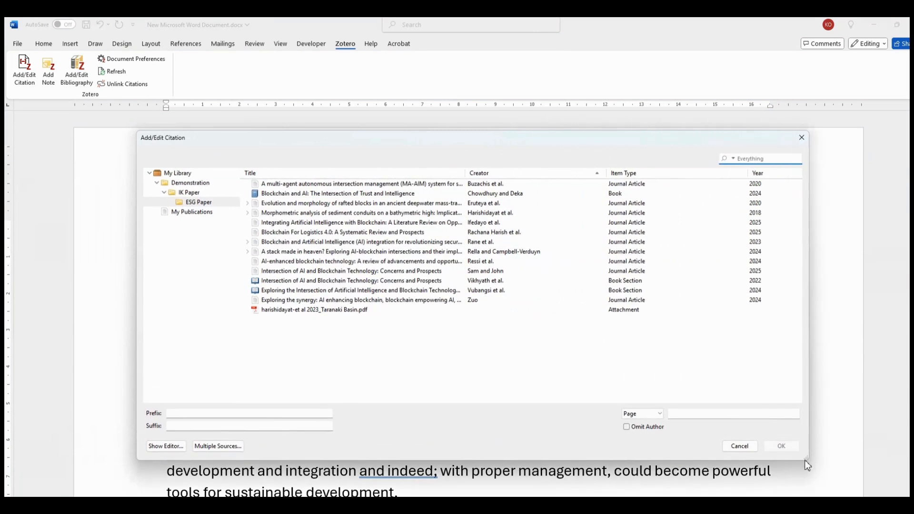
{"action": "left_click", "coordinate": [486, 203]}
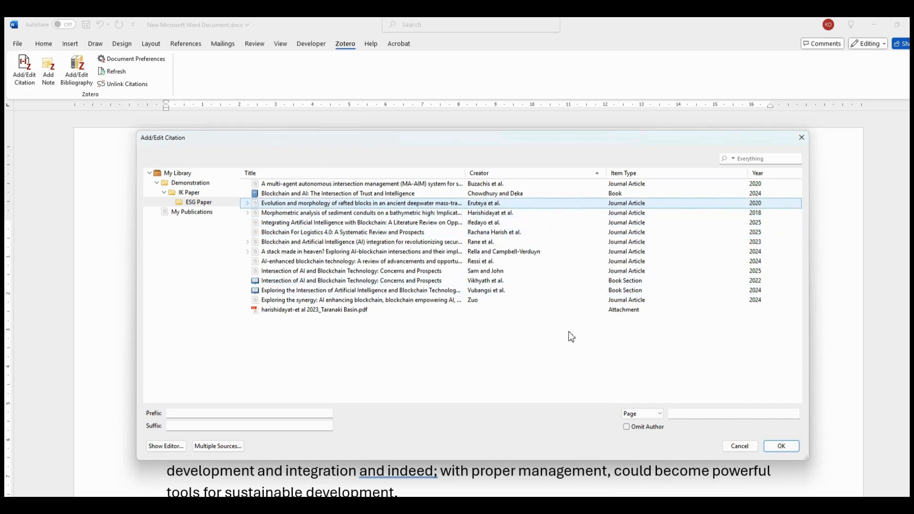
{"action": "left_click", "coordinate": [782, 447]}
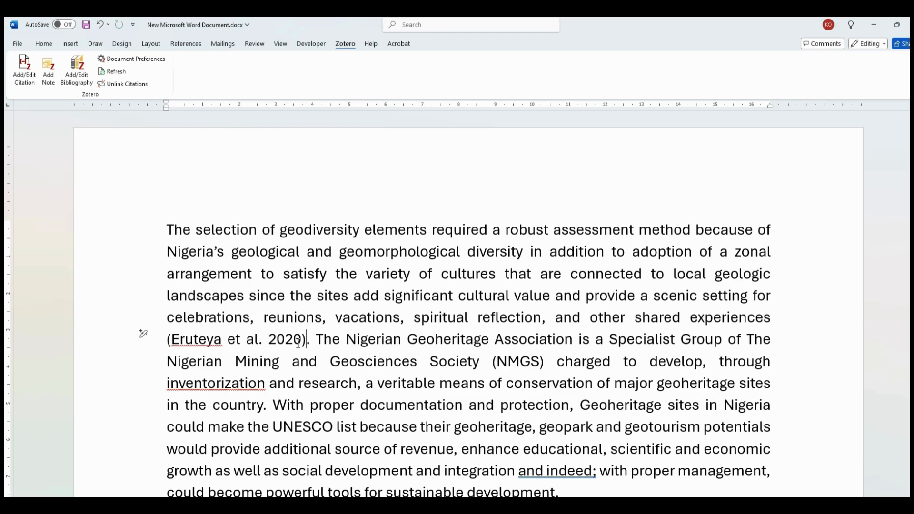
Step: End the sentence after "charged to develop" by replacing the comma with a period and capitalize the following word as "Through"
{"action": "scroll", "coordinate": [405, 362], "scroll_direction": "down", "scroll_amount": 3}
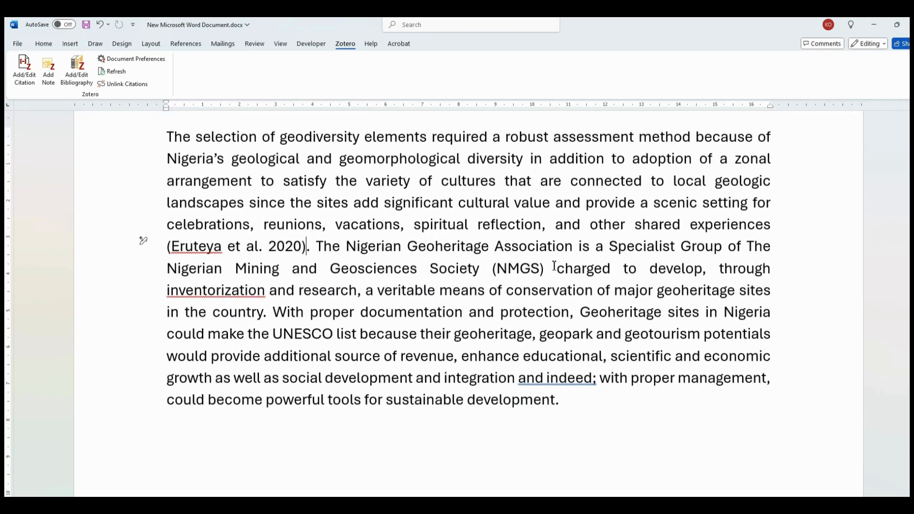
{"action": "left_click", "coordinate": [704, 271]}
{"action": "type", "text": "."}
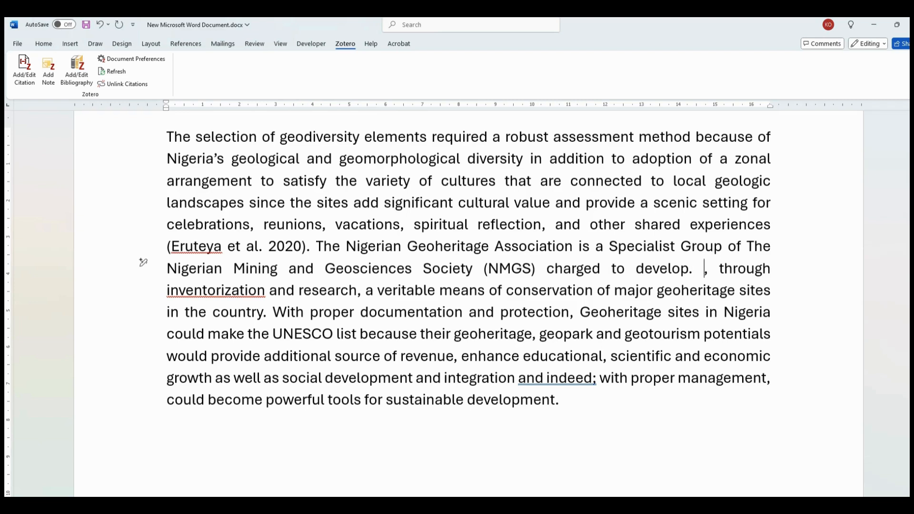
{"action": "key", "text": "Delete"}
{"action": "key", "text": "Delete"}
{"action": "key", "text": "Delete"}
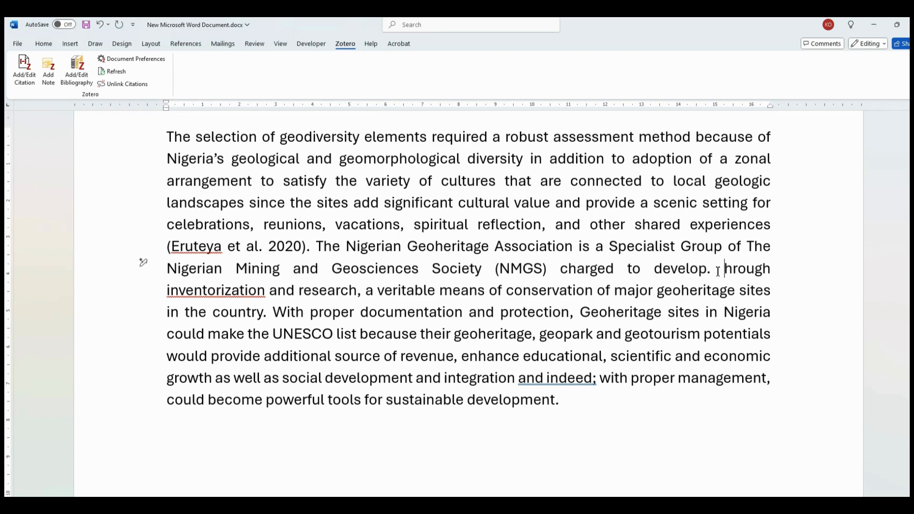
{"action": "type", "text": "T"}
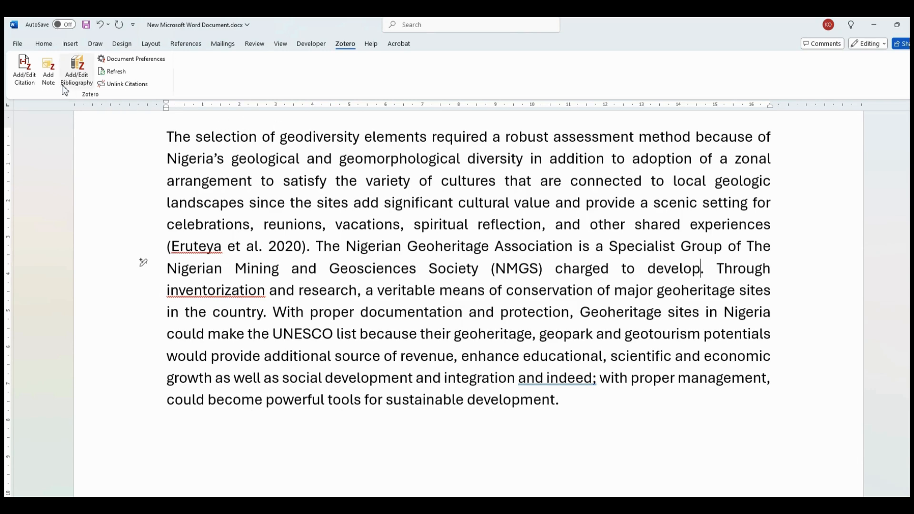
Step: Cite "Integrating Artificial Intelligence" (2025), "Blockchain and Artificial Intelligence" (2023), "AI-enhanced blockchain" (2024) and "Intersection of AI" (2025) together after "develop", preceded by a space
{"action": "left_click", "coordinate": [27, 72]}
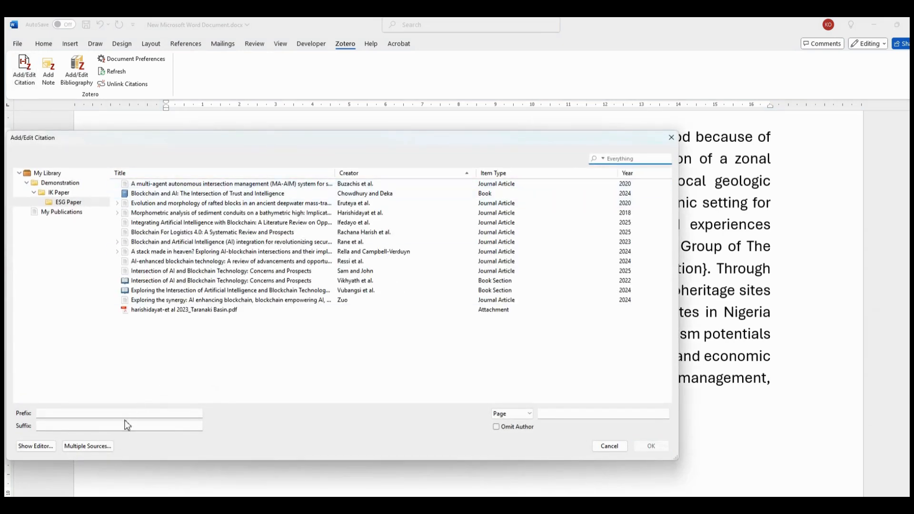
{"action": "left_click", "coordinate": [87, 446]}
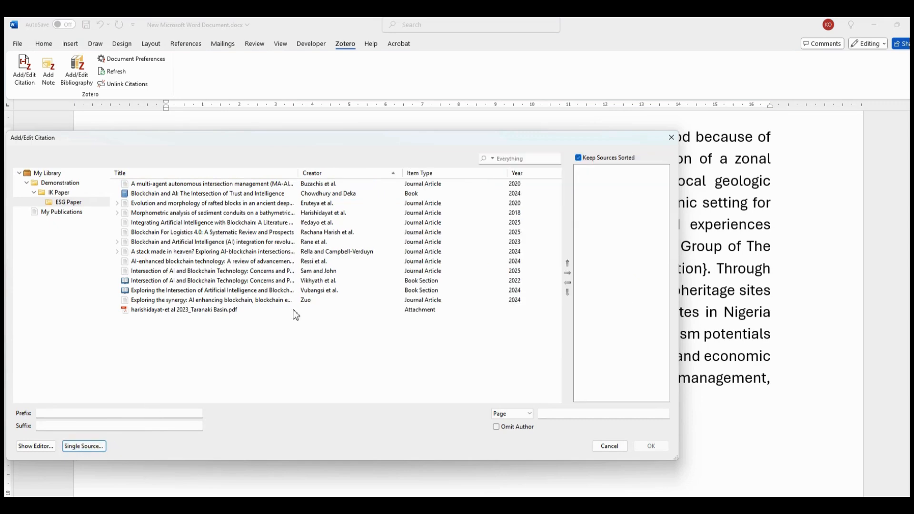
{"action": "left_click", "coordinate": [568, 273]}
{"action": "left_click", "coordinate": [312, 243]}
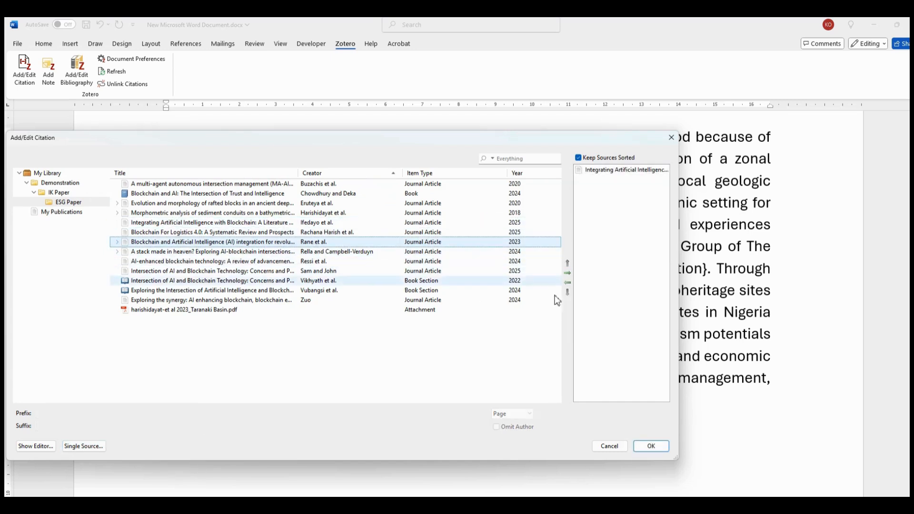
{"action": "left_click", "coordinate": [567, 274]}
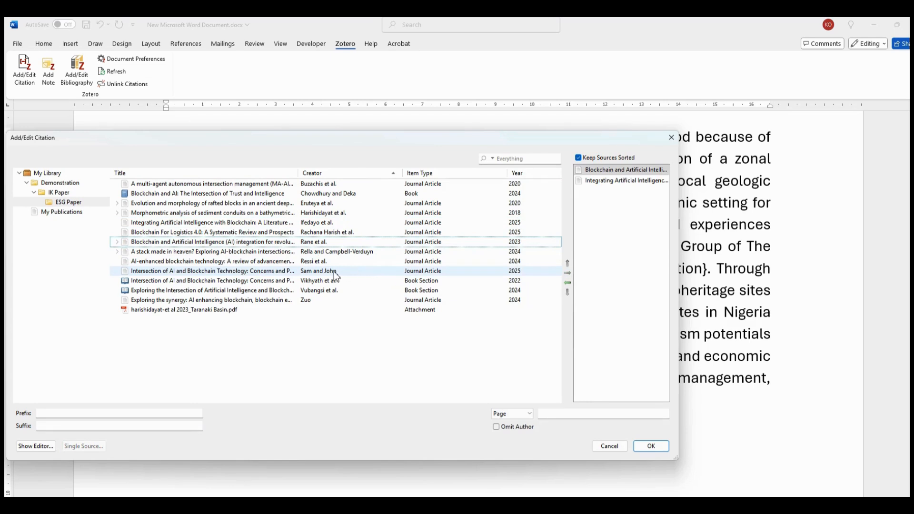
{"action": "left_click", "coordinate": [318, 262]}
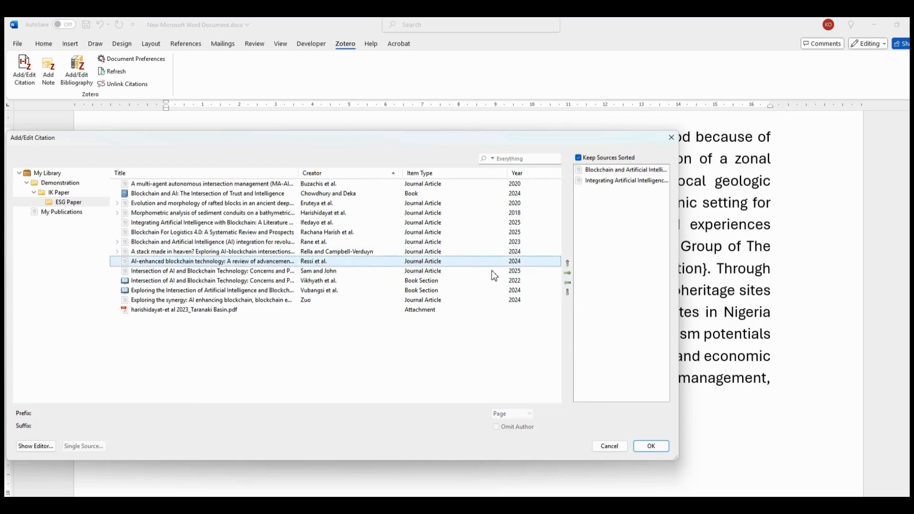
{"action": "left_click", "coordinate": [565, 274]}
{"action": "left_click", "coordinate": [324, 271]}
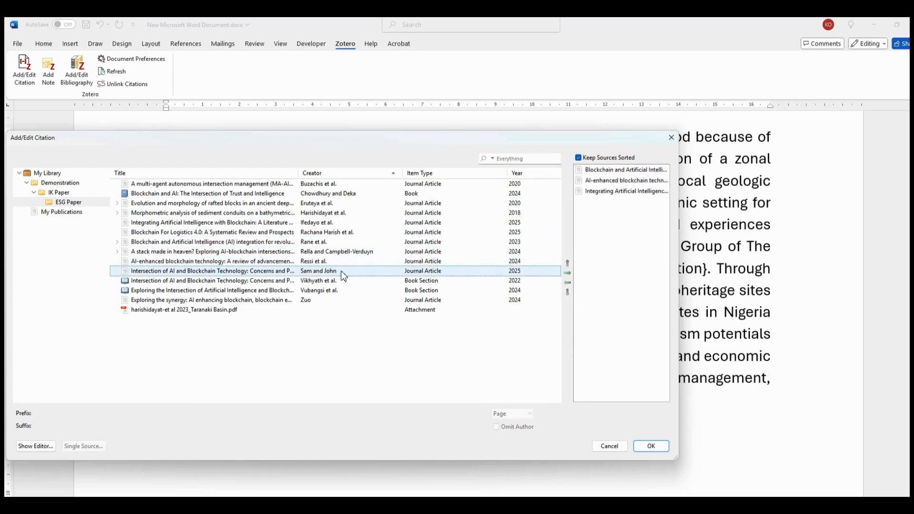
{"action": "left_click", "coordinate": [567, 274]}
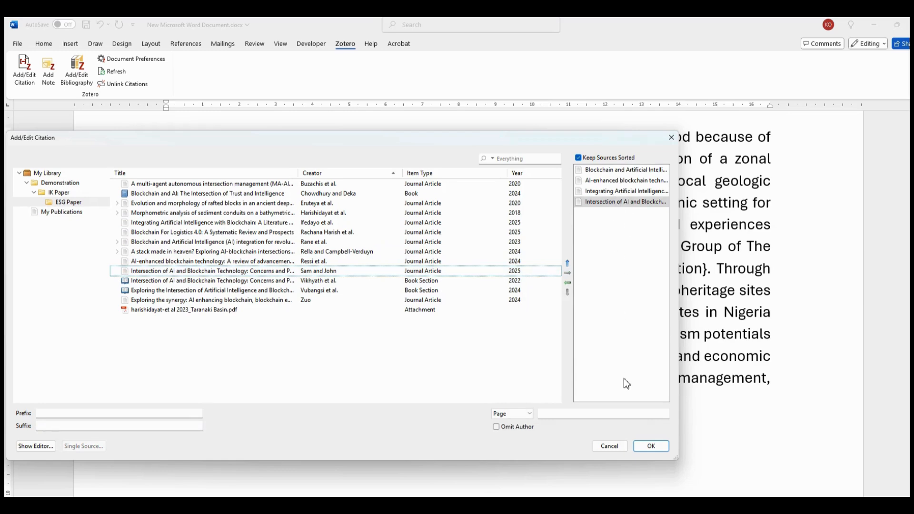
{"action": "left_click", "coordinate": [655, 447]}
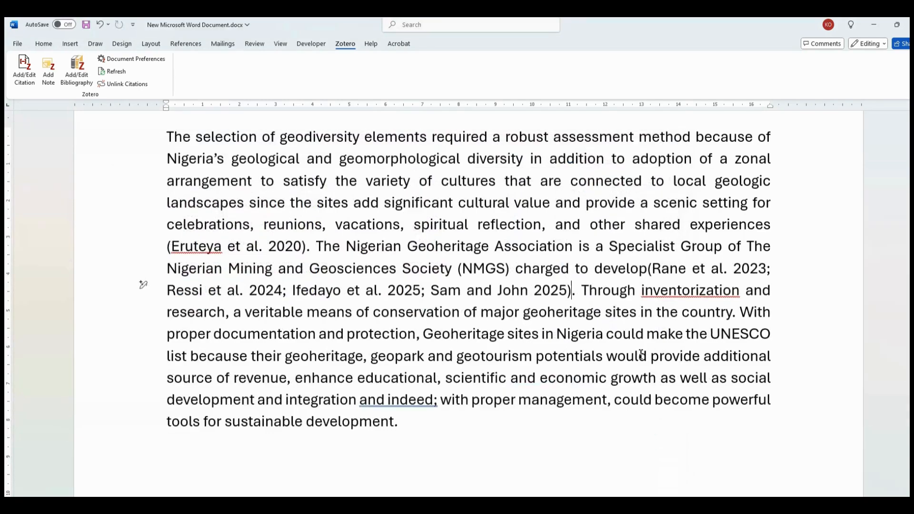
{"action": "left_click", "coordinate": [649, 269]}
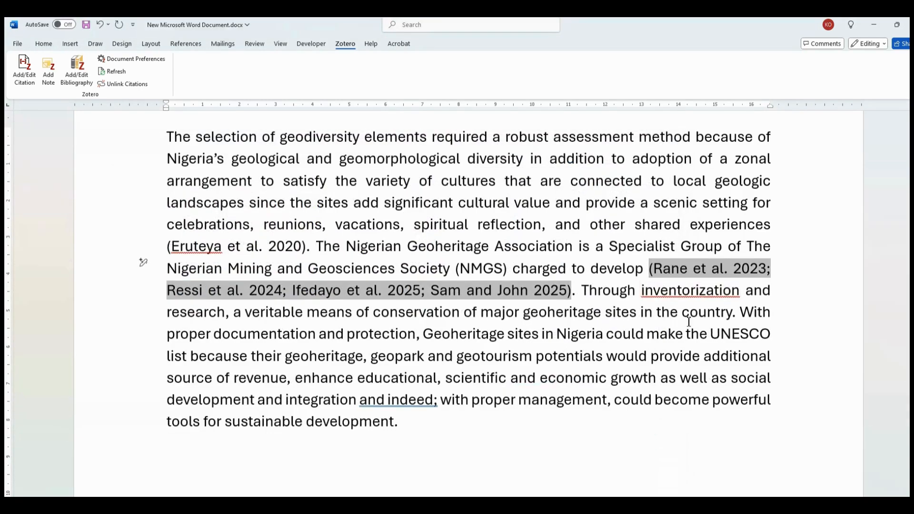
Step: Add a space before the paragraph's final period and insert one citation there covering all items in the ESG Paper collection
{"action": "scroll", "coordinate": [280, 259], "scroll_direction": "down", "scroll_amount": 2}
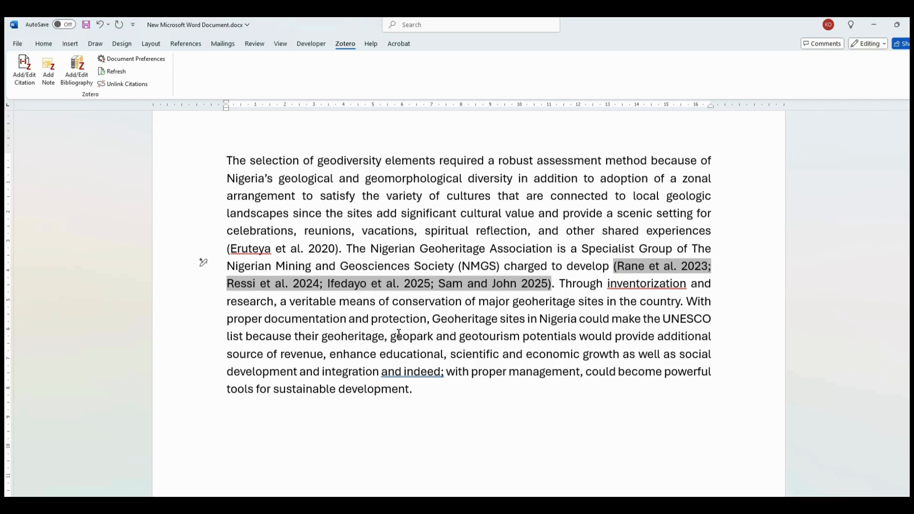
{"action": "left_click", "coordinate": [413, 389]}
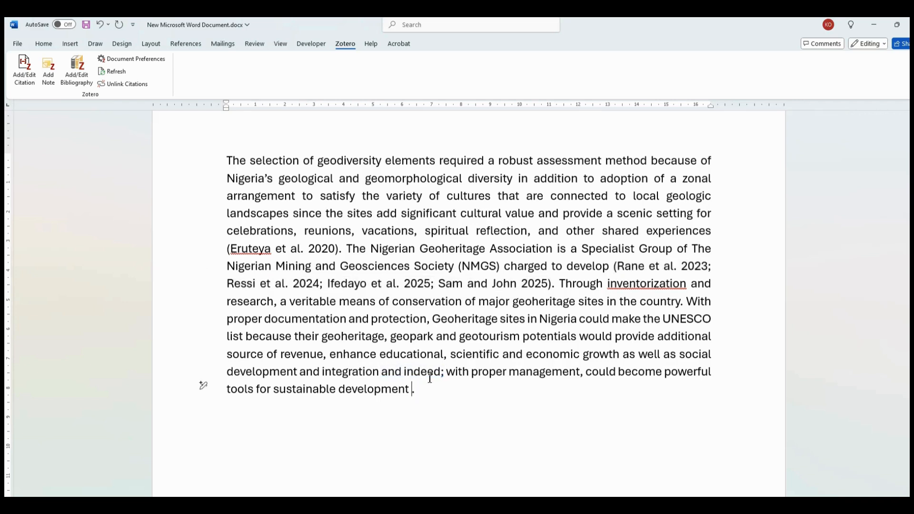
{"action": "left_click", "coordinate": [30, 73]}
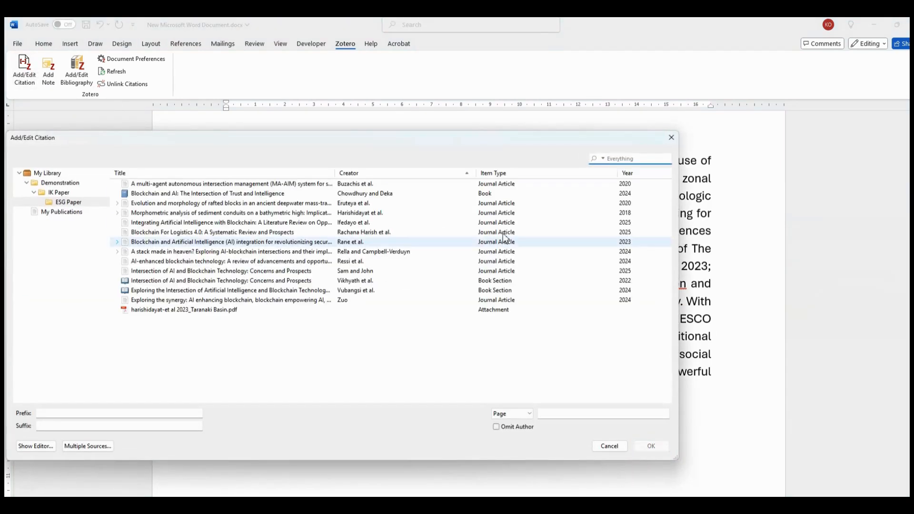
{"action": "left_click", "coordinate": [494, 186]}
{"action": "left_click", "coordinate": [504, 309], "text": "shift"}
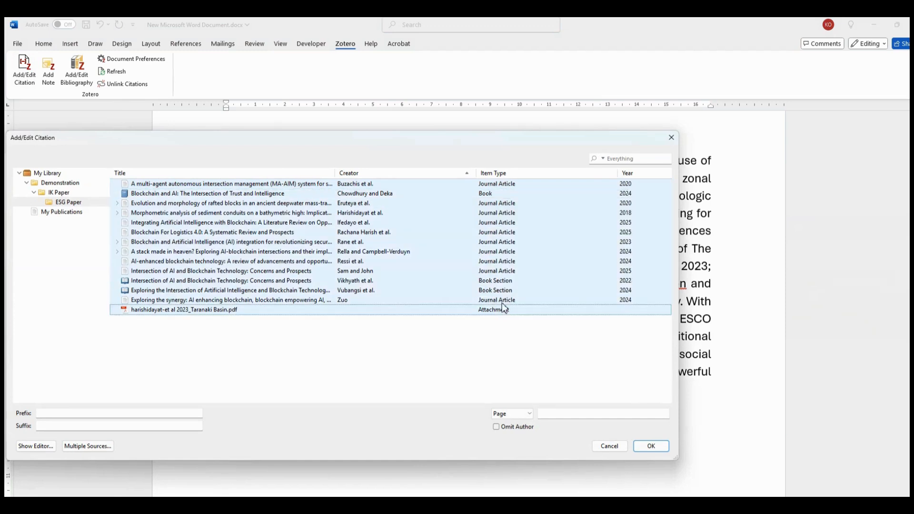
{"action": "left_click", "coordinate": [99, 449]}
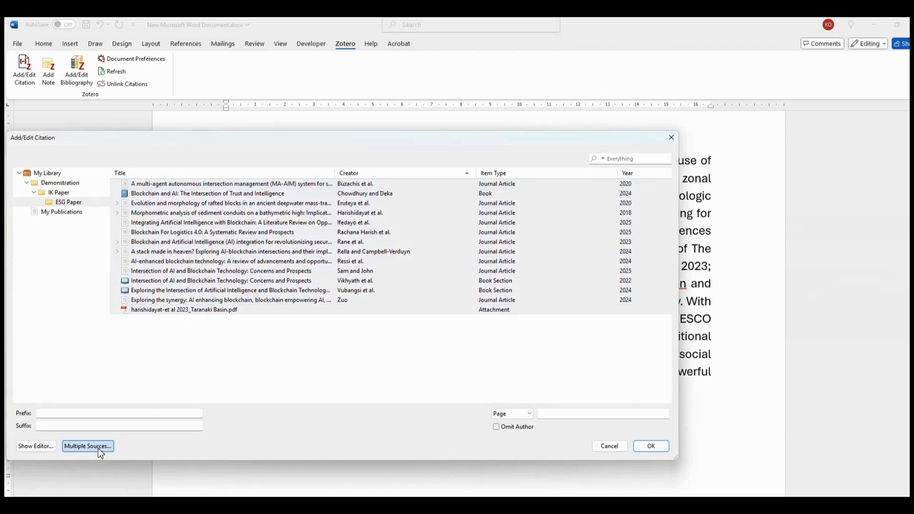
{"action": "left_click", "coordinate": [645, 445]}
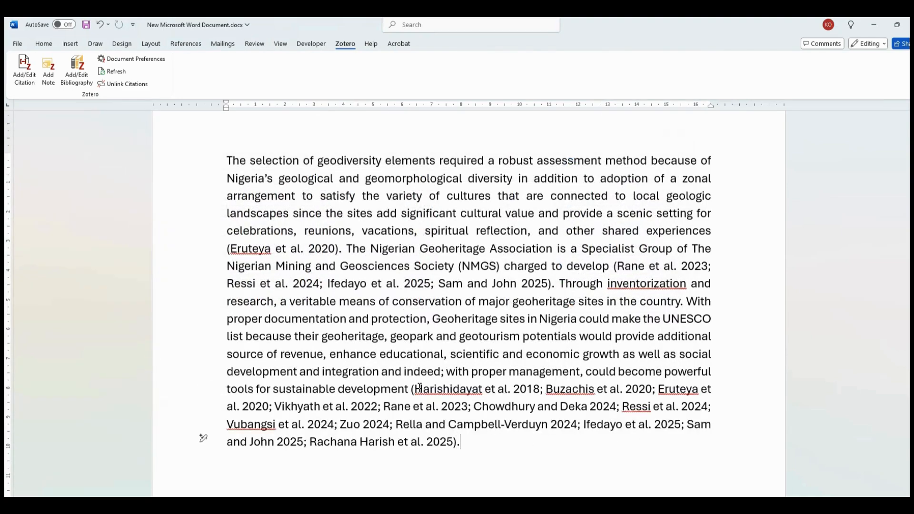
Step: Remove "Exploring the synergy", the Taranaki Basin PDF and "Blockchain and AI: The Intersection of Trust and Intelligence" from the paragraph's last citation
{"action": "scroll", "coordinate": [504, 441], "scroll_direction": "down", "scroll_amount": 3}
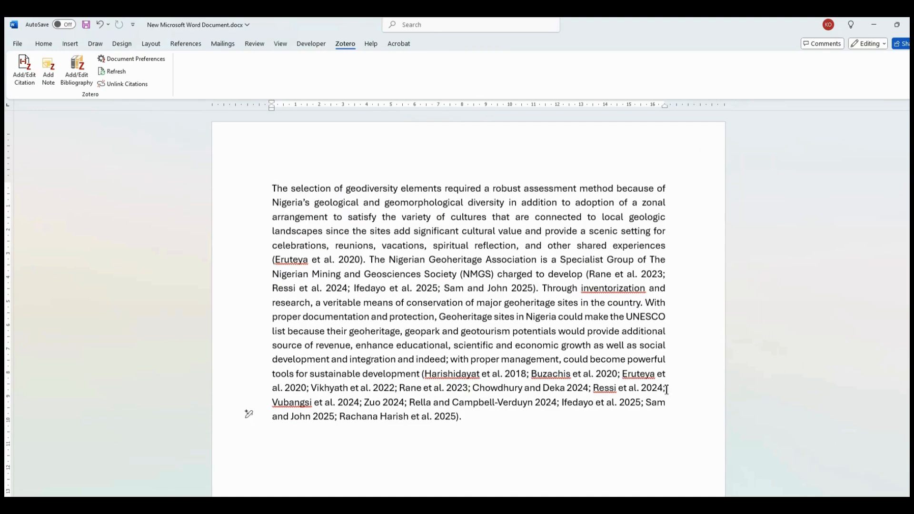
{"action": "scroll", "coordinate": [578, 371], "scroll_direction": "up", "scroll_amount": 2}
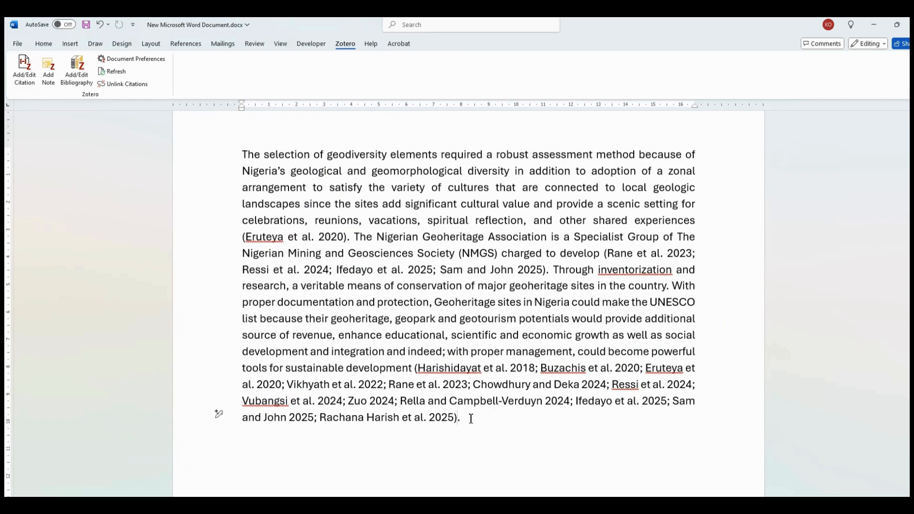
{"action": "left_click", "coordinate": [456, 418]}
{"action": "left_click", "coordinate": [26, 74]}
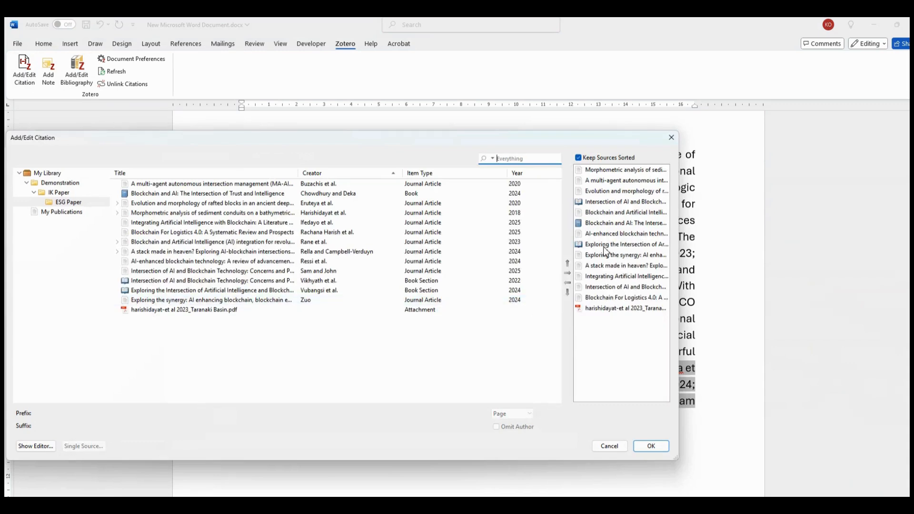
{"action": "left_click", "coordinate": [612, 257]}
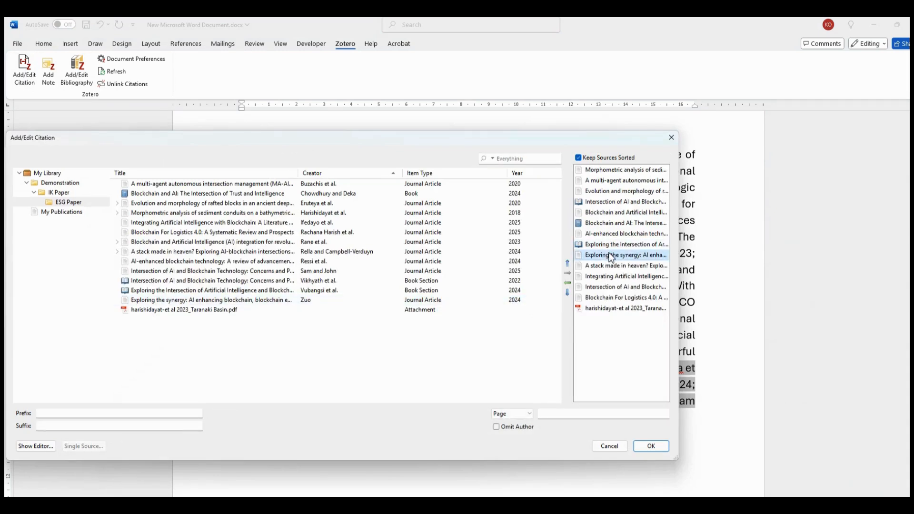
{"action": "left_click", "coordinate": [568, 285]}
{"action": "left_click", "coordinate": [602, 300]}
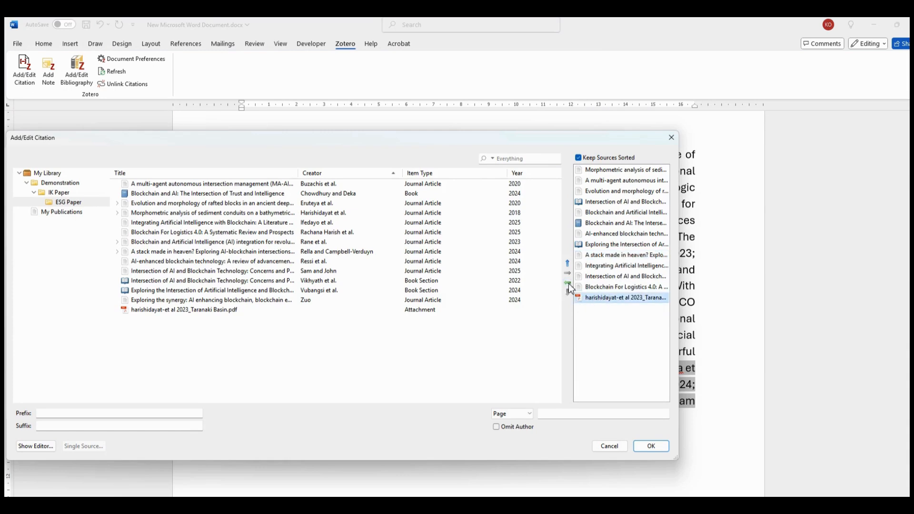
{"action": "left_click", "coordinate": [568, 284]}
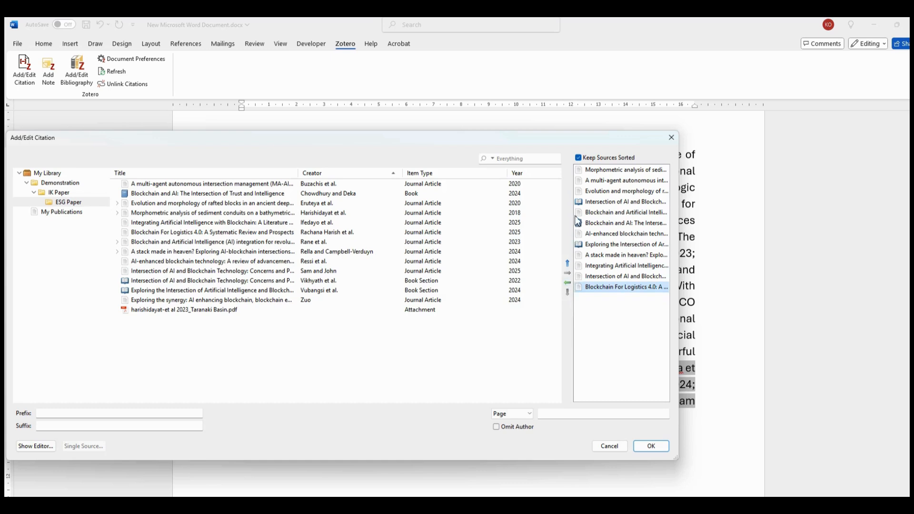
{"action": "left_click", "coordinate": [604, 226]}
{"action": "left_click", "coordinate": [568, 283]}
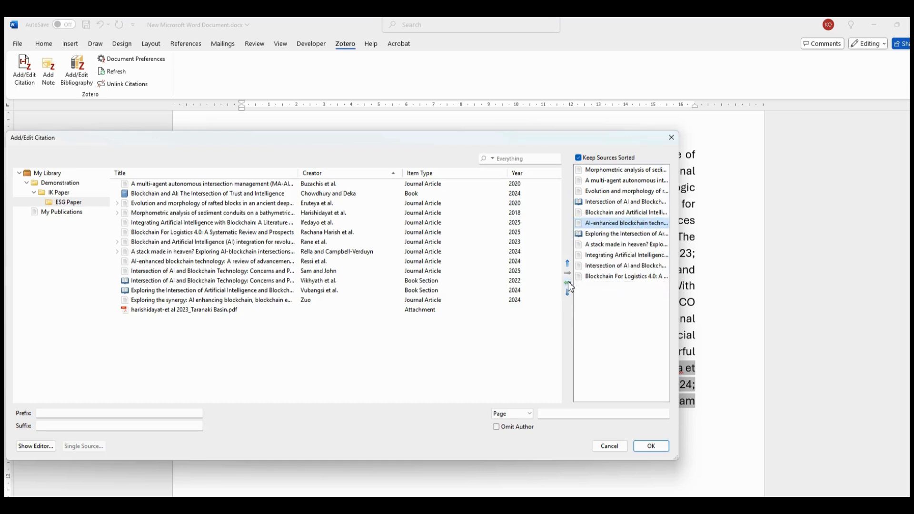
{"action": "left_click", "coordinate": [653, 447]}
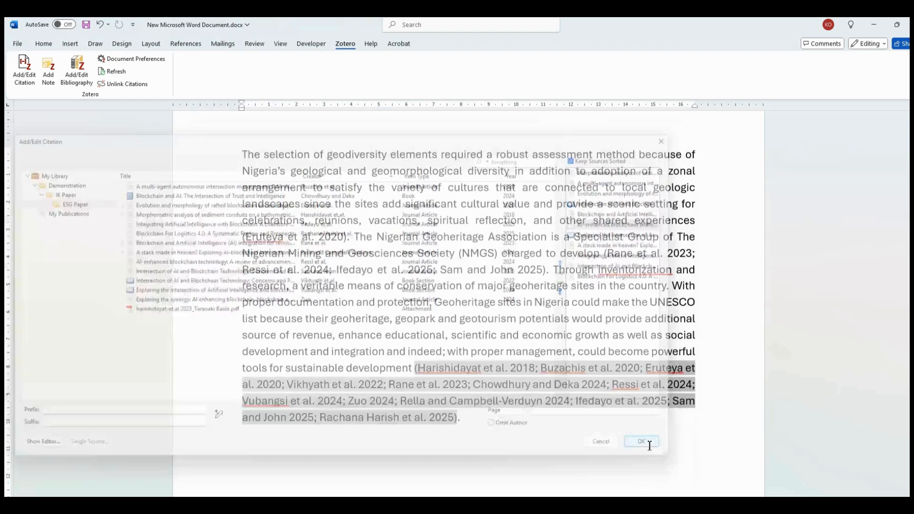
{"action": "left_click", "coordinate": [503, 435]}
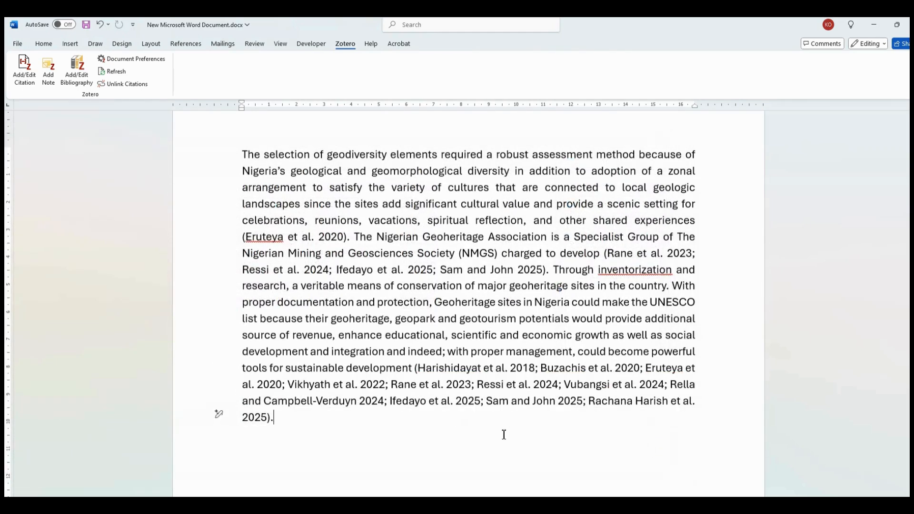
Step: Select the whole paragraph and change the document's Zotero citation style to Nature
{"action": "scroll", "coordinate": [492, 414], "scroll_direction": "down", "scroll_amount": 2}
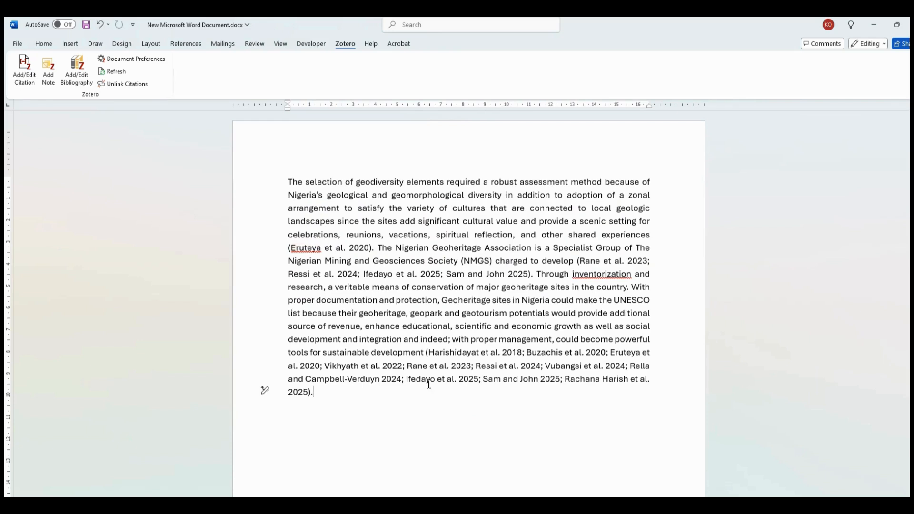
{"action": "left_click_drag", "start_coordinate": [339, 400], "coordinate": [279, 189]}
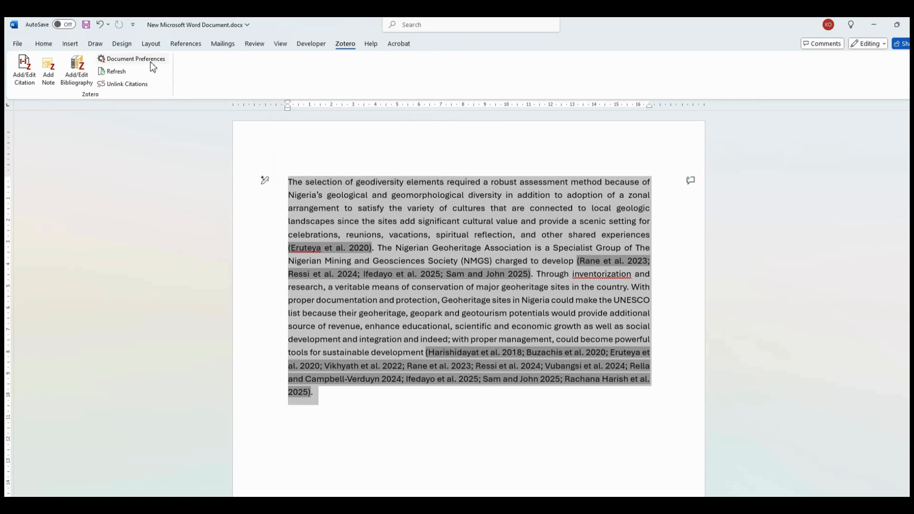
{"action": "left_click", "coordinate": [151, 63]}
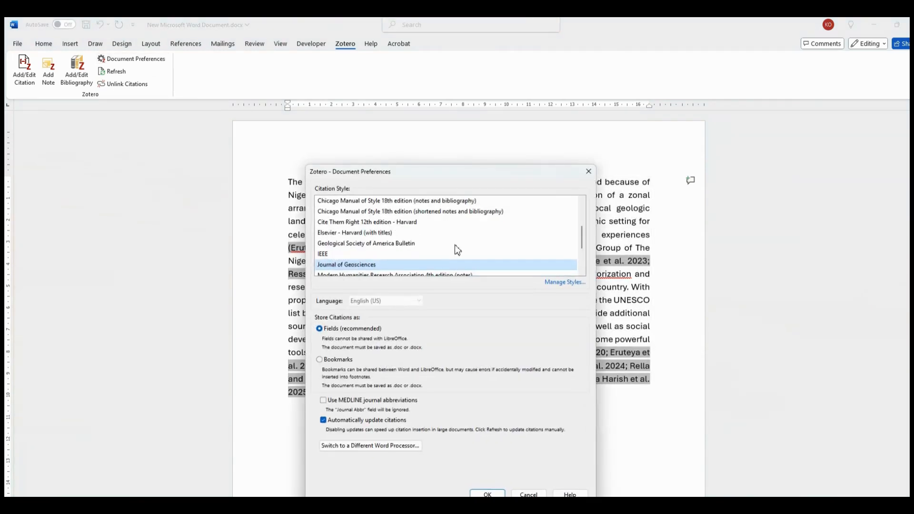
{"action": "scroll", "coordinate": [582, 243], "scroll_direction": "down", "scroll_amount": 2}
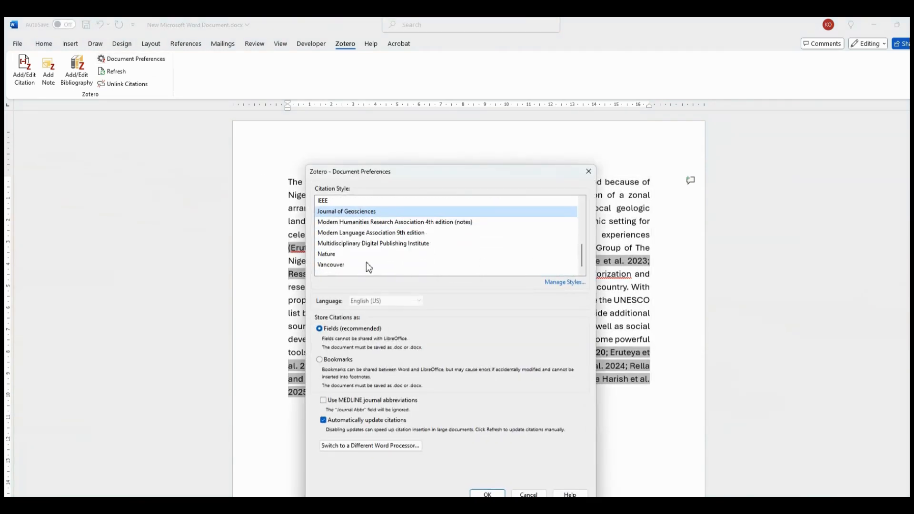
{"action": "left_click", "coordinate": [329, 257]}
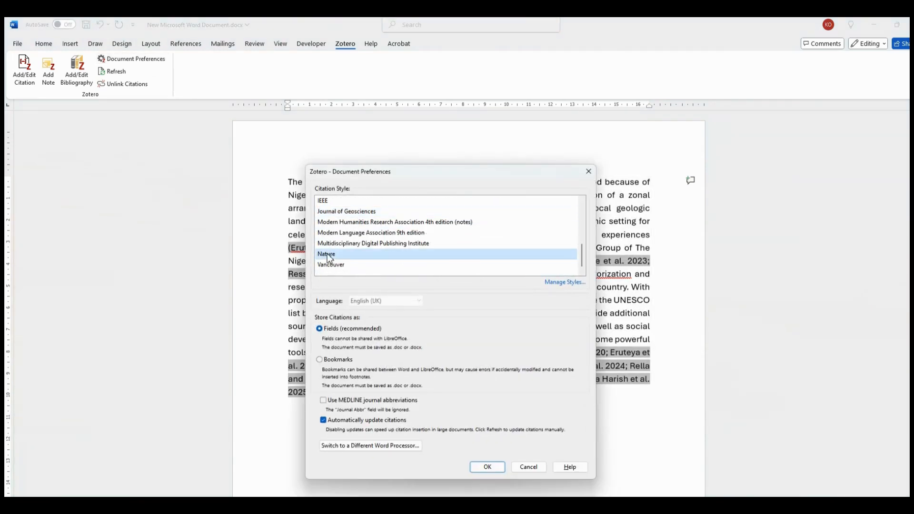
{"action": "left_click", "coordinate": [494, 468]}
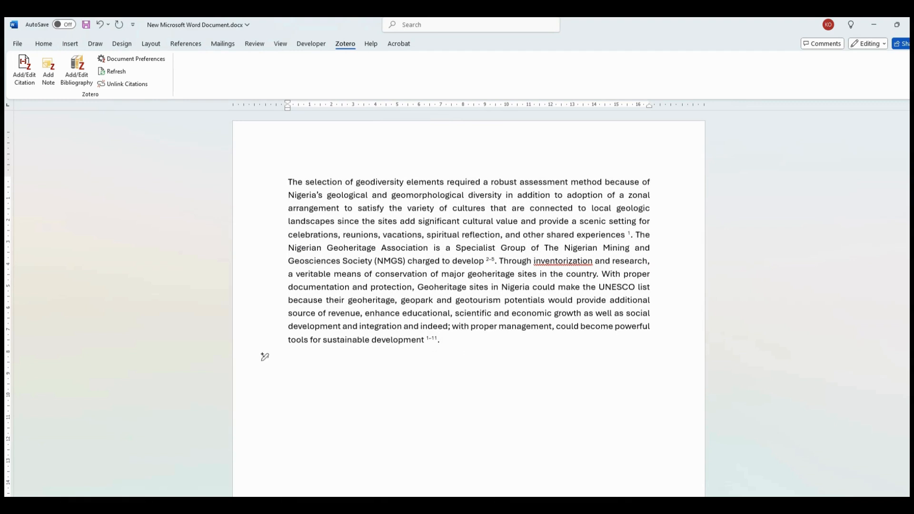
Step: Add a "References" heading below the paragraph, insert the Zotero bibliography under it and look through the entries
{"action": "type", "text": "Refenc"}
{"action": "key", "text": "Return"}
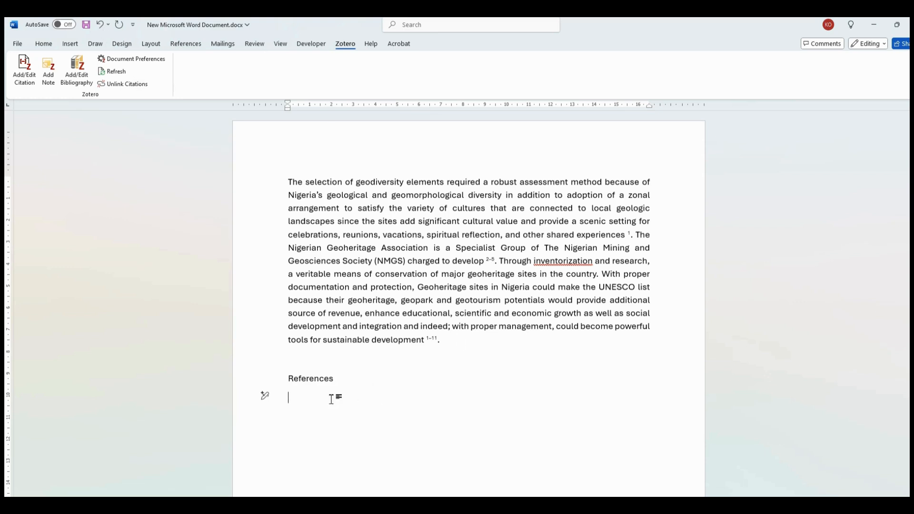
{"action": "left_click", "coordinate": [79, 79]}
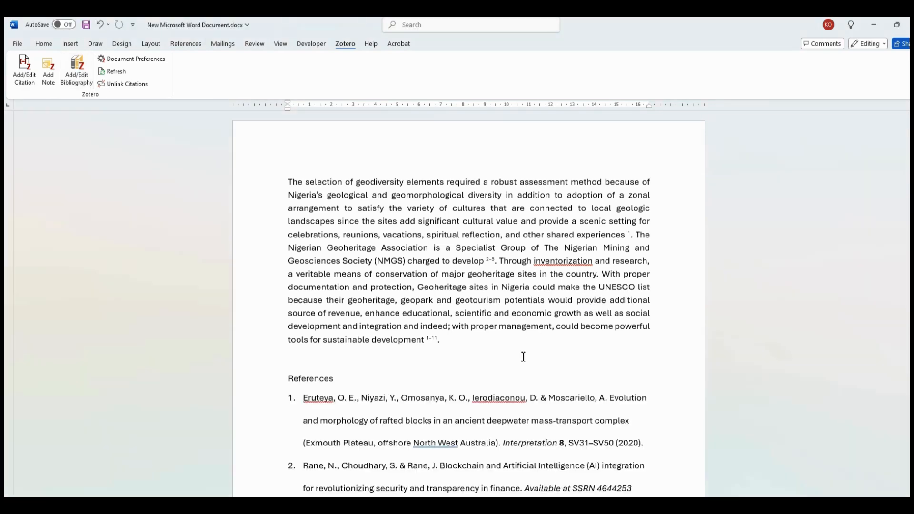
{"action": "scroll", "coordinate": [524, 360], "scroll_direction": "down", "scroll_amount": 3}
{"action": "scroll", "coordinate": [553, 389], "scroll_direction": "down", "scroll_amount": 12}
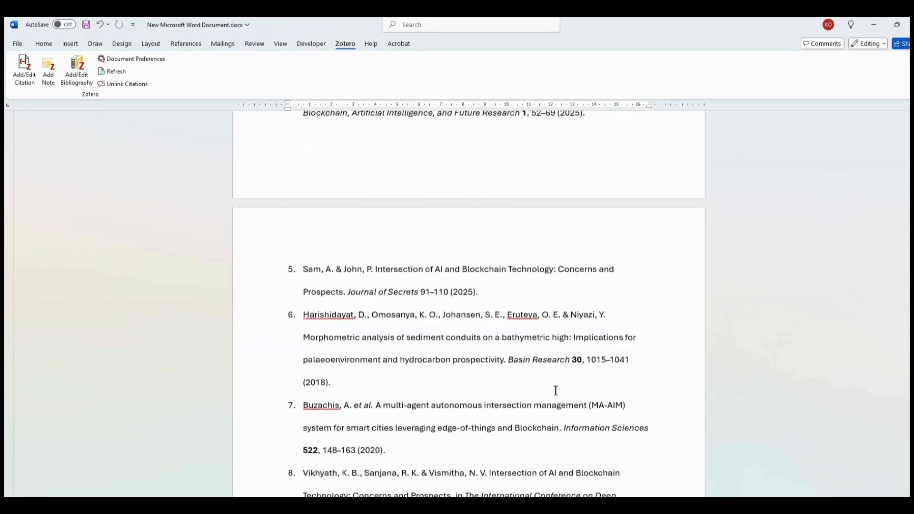
{"action": "scroll", "coordinate": [556, 391], "scroll_direction": "down", "scroll_amount": 5}
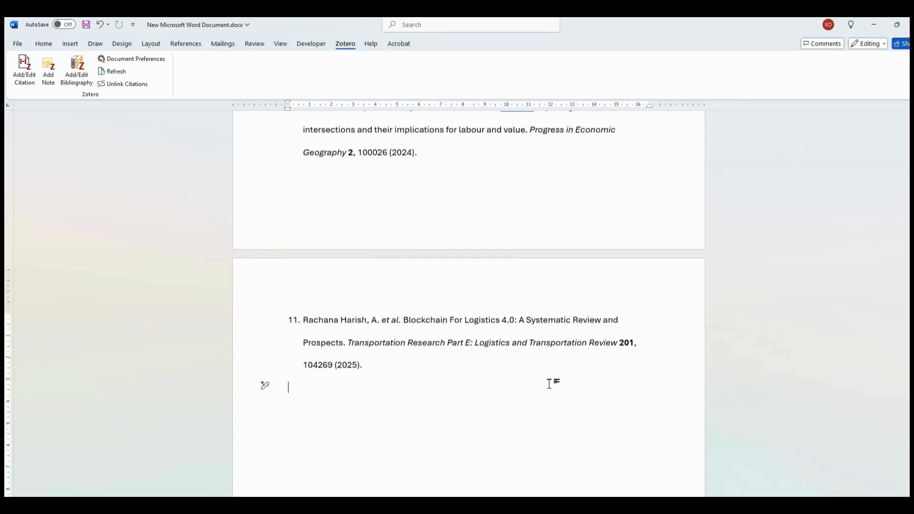
{"action": "scroll", "coordinate": [553, 384], "scroll_direction": "down", "scroll_amount": 6}
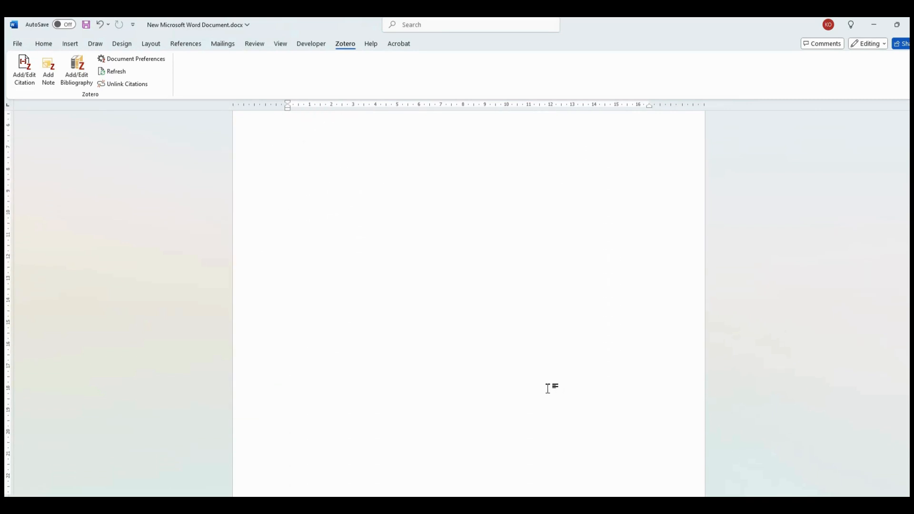
{"action": "scroll", "coordinate": [549, 390], "scroll_direction": "up", "scroll_amount": 12}
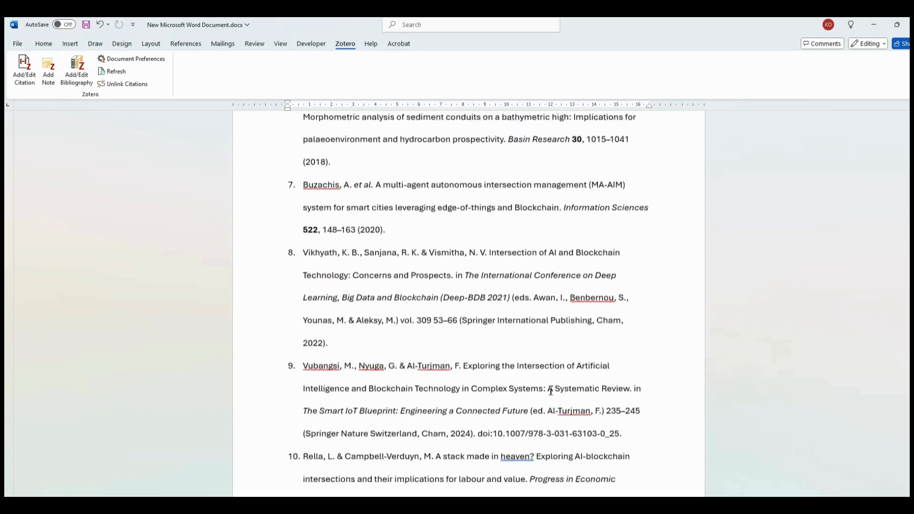
{"action": "scroll", "coordinate": [551, 391], "scroll_direction": "up", "scroll_amount": 14}
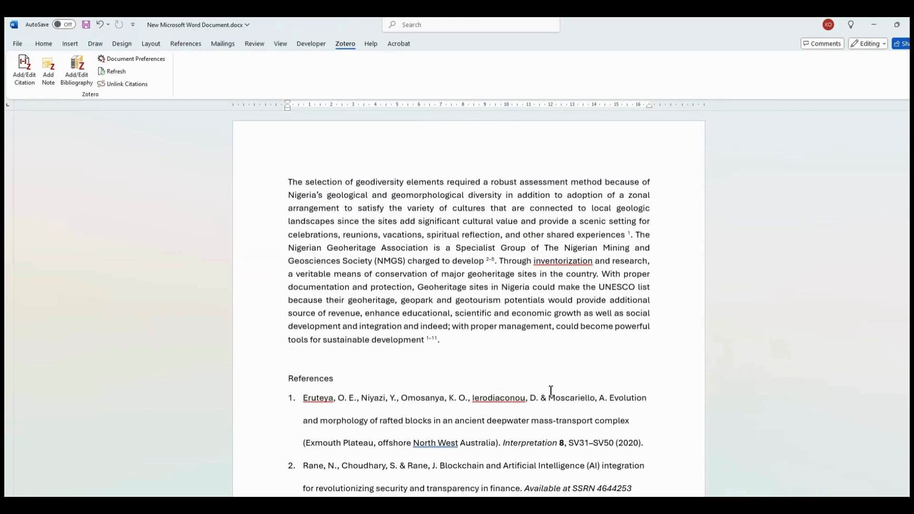
Step: Switch the whole document's Zotero citation style to American Psychological Association (APA) 7th edition and check the reformatted citations and reference list
{"action": "left_click", "coordinate": [521, 364]}
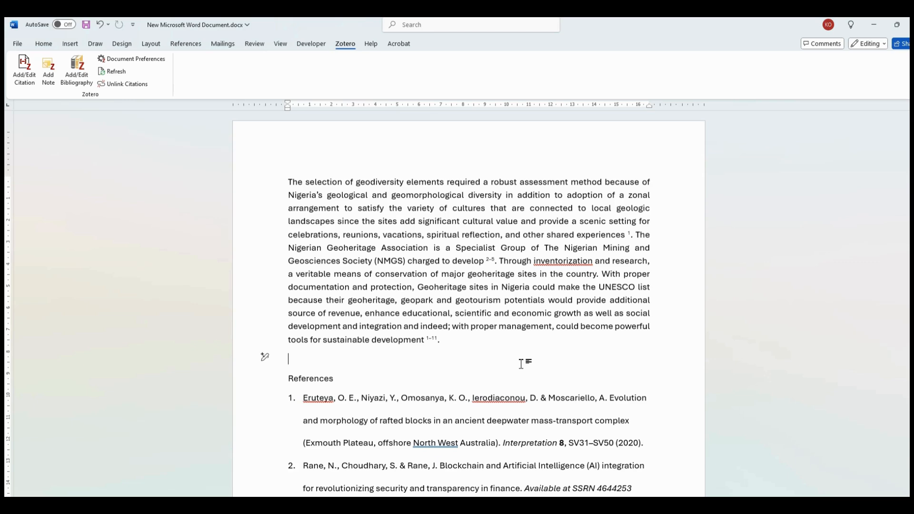
{"action": "key", "text": "ctrl+a"}
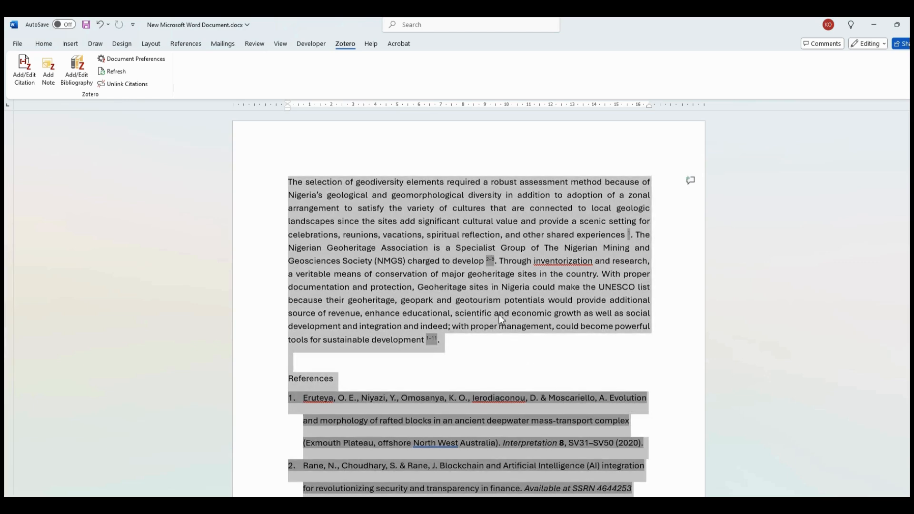
{"action": "left_click", "coordinate": [147, 58]}
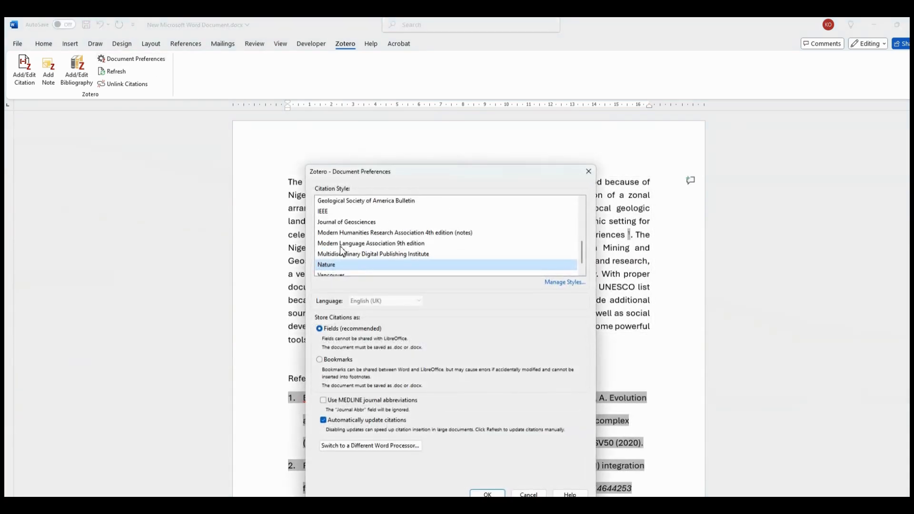
{"action": "scroll", "coordinate": [339, 248], "scroll_direction": "down", "scroll_amount": 1}
{"action": "scroll", "coordinate": [341, 252], "scroll_direction": "up", "scroll_amount": 3}
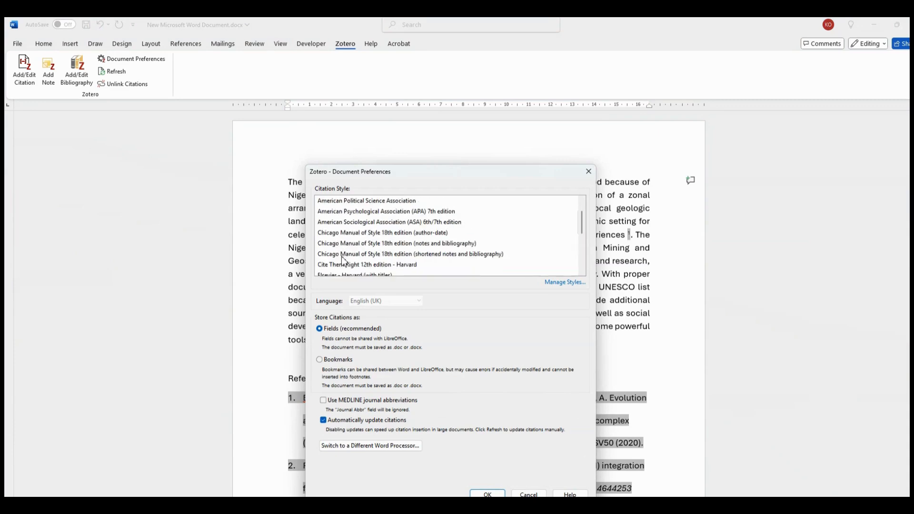
{"action": "scroll", "coordinate": [343, 256], "scroll_direction": "down", "scroll_amount": 1}
{"action": "left_click", "coordinate": [346, 245]}
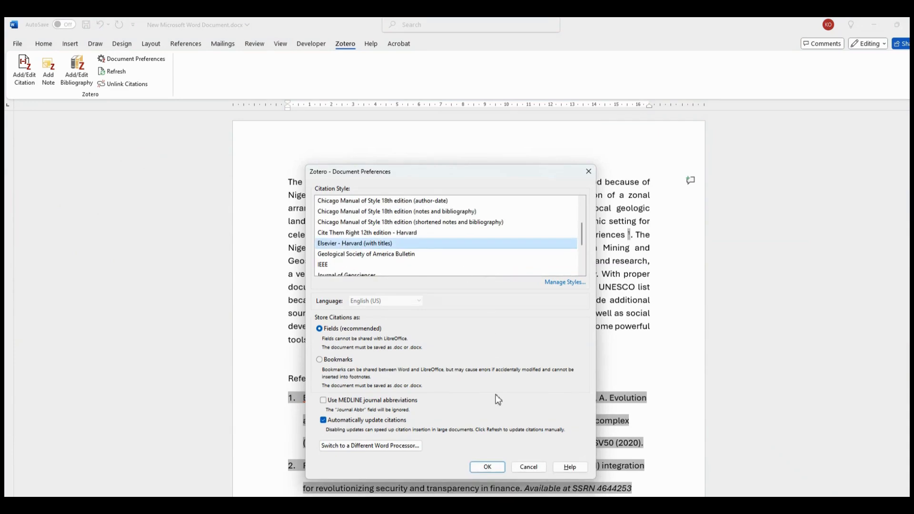
{"action": "left_click", "coordinate": [356, 255]}
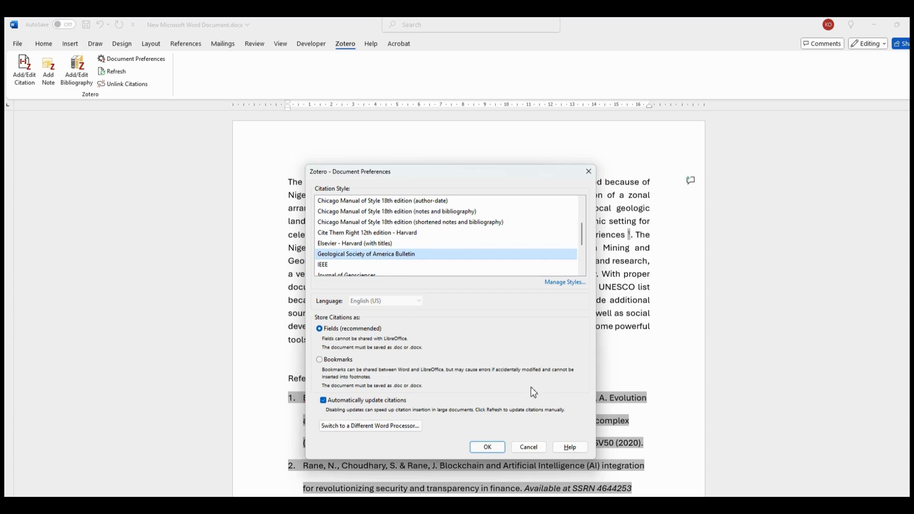
{"action": "left_click", "coordinate": [338, 244]}
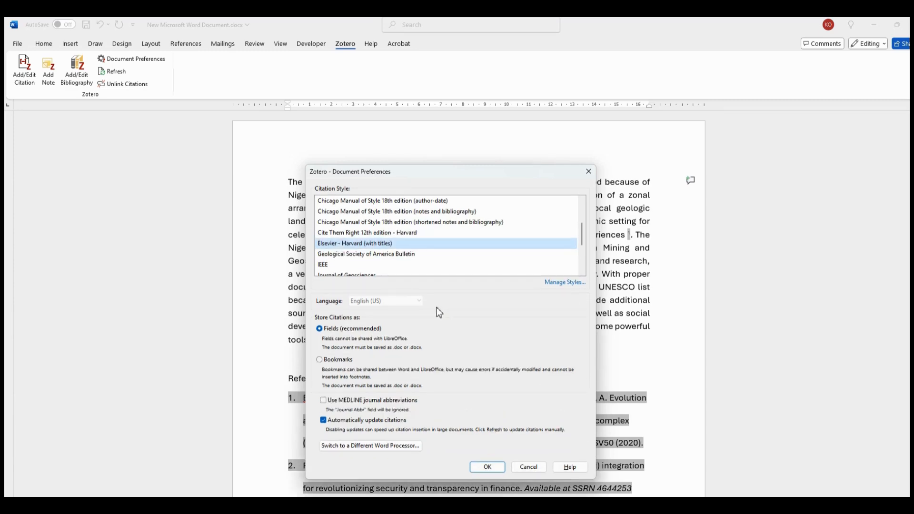
{"action": "scroll", "coordinate": [429, 223], "scroll_direction": "up", "scroll_amount": 1}
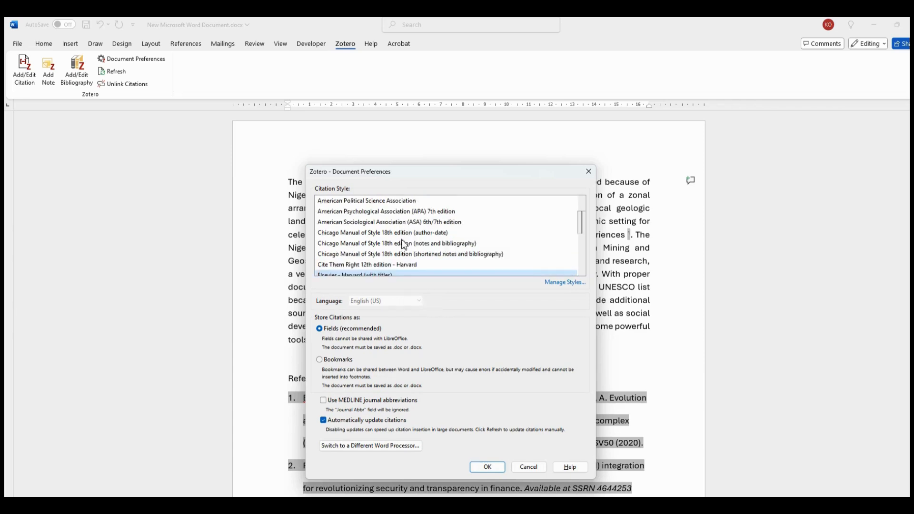
{"action": "left_click", "coordinate": [429, 218]}
{"action": "left_click", "coordinate": [487, 447]}
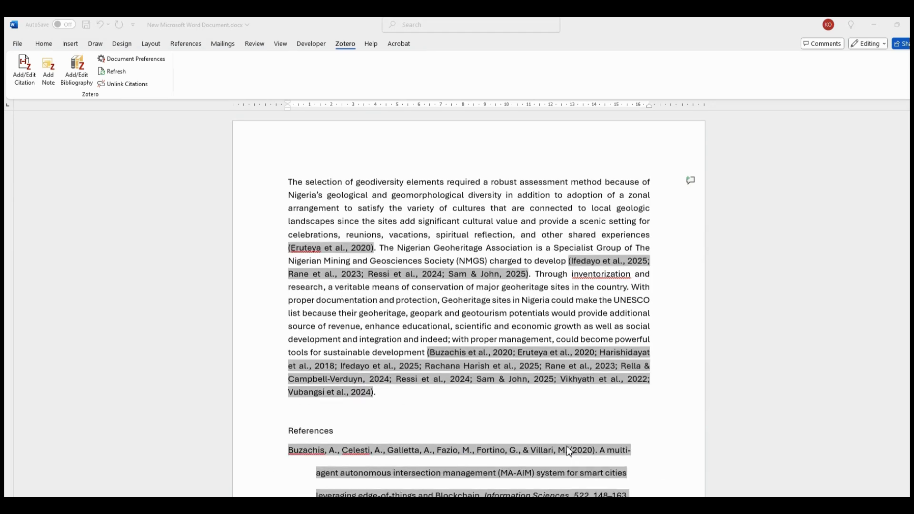
{"action": "scroll", "coordinate": [538, 429], "scroll_direction": "down", "scroll_amount": 6}
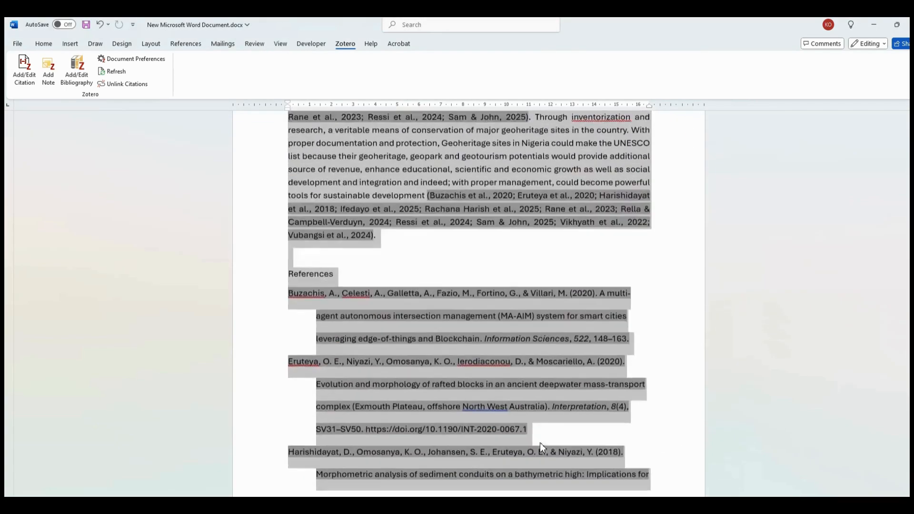
{"action": "scroll", "coordinate": [536, 444], "scroll_direction": "down", "scroll_amount": 3}
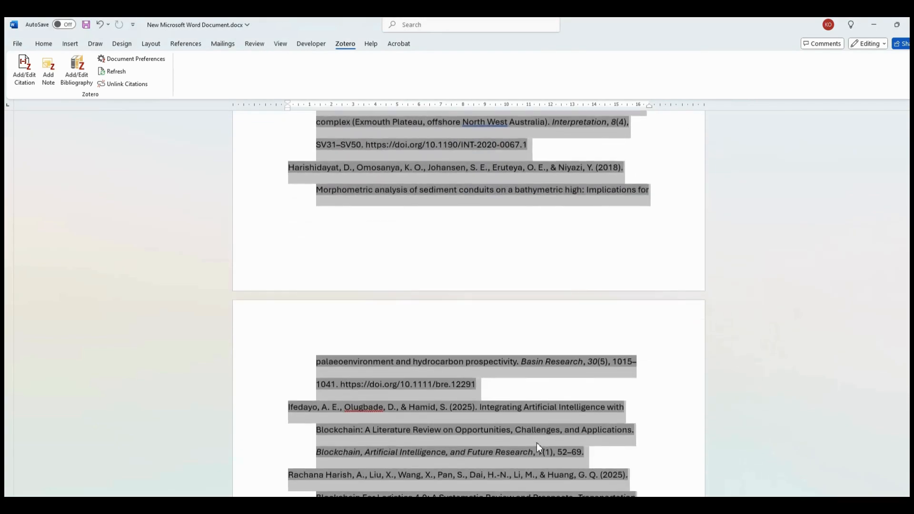
{"action": "scroll", "coordinate": [536, 443], "scroll_direction": "down", "scroll_amount": 5}
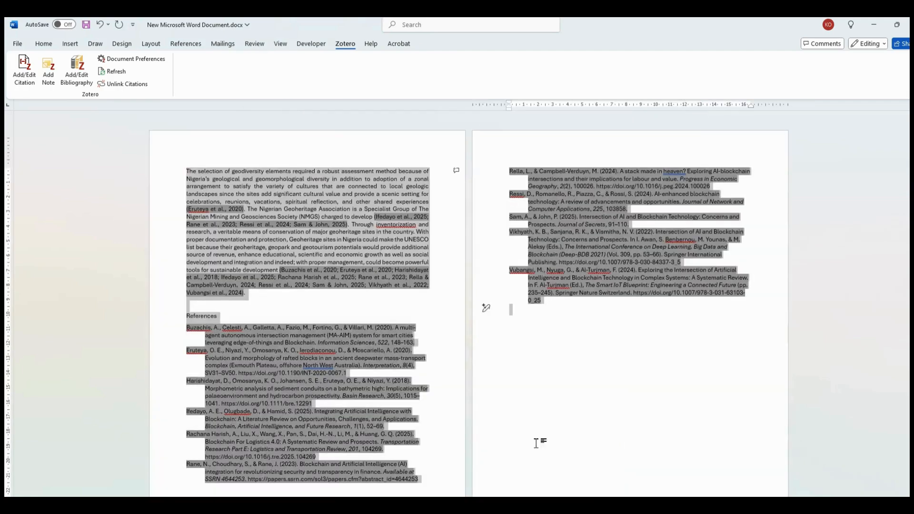
{"action": "left_click", "coordinate": [612, 376]}
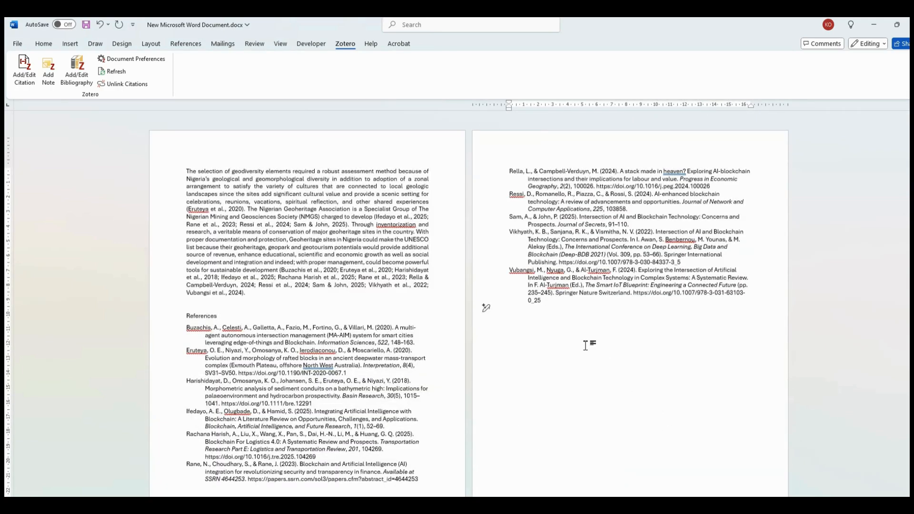
Step: Insert a Zotero citation of "Blockchain and Artificial Intelligence (AI) integration for revolutionizing security and transparency in finance" at the very start of the paragraph
{"action": "scroll", "coordinate": [586, 345], "scroll_direction": "up", "scroll_amount": 3}
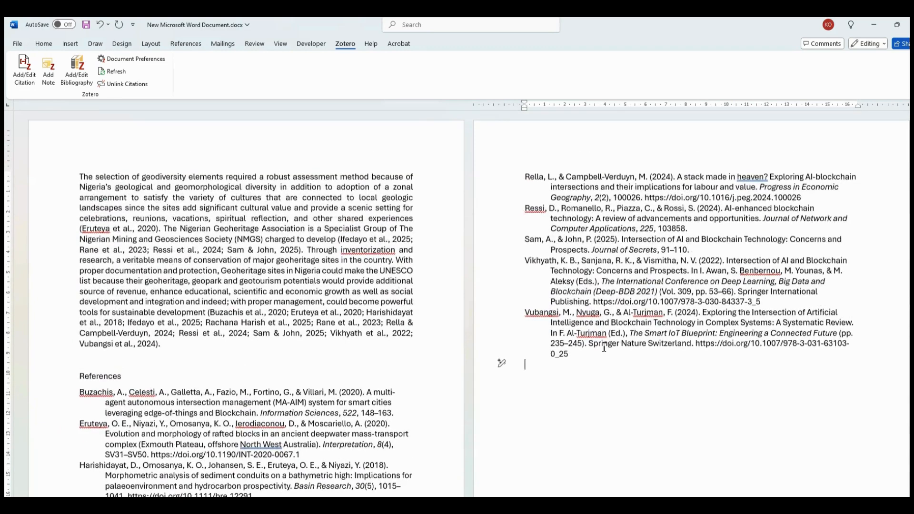
{"action": "scroll", "coordinate": [615, 372], "scroll_direction": "down", "scroll_amount": 2}
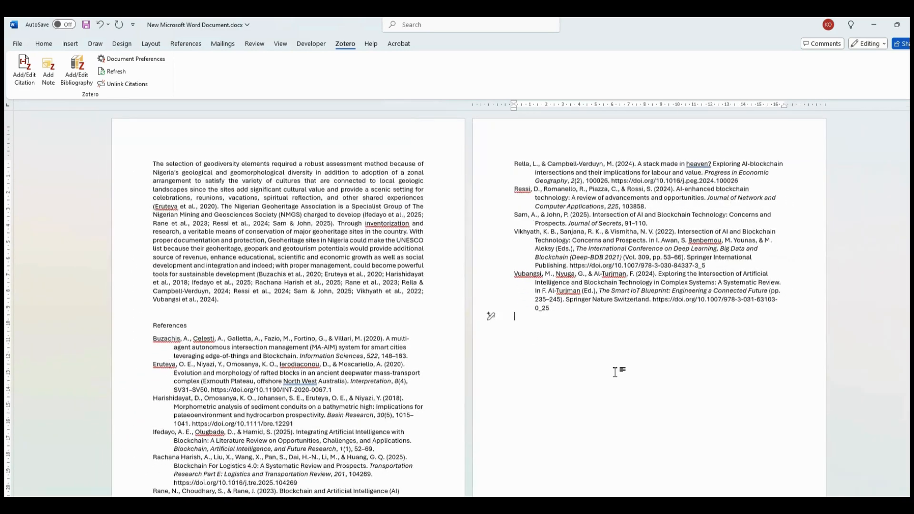
{"action": "scroll", "coordinate": [586, 353], "scroll_direction": "up", "scroll_amount": 1}
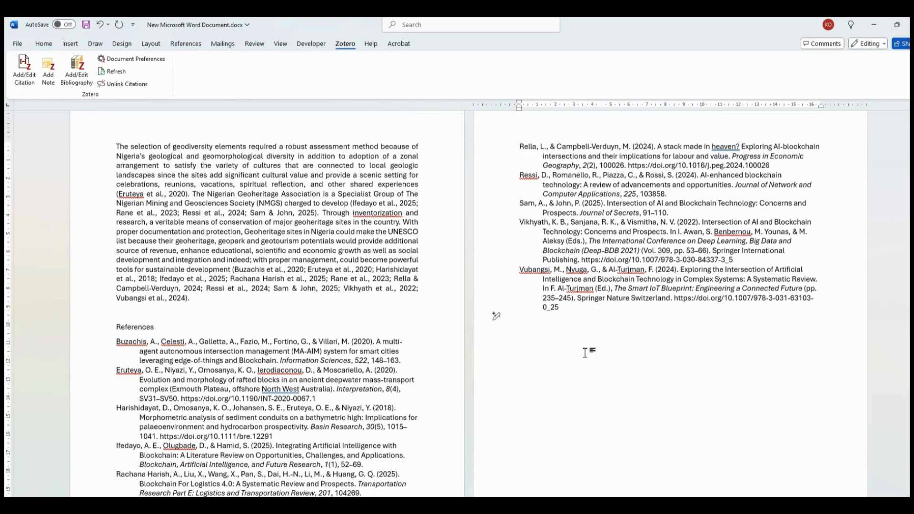
{"action": "left_click", "coordinate": [280, 215]}
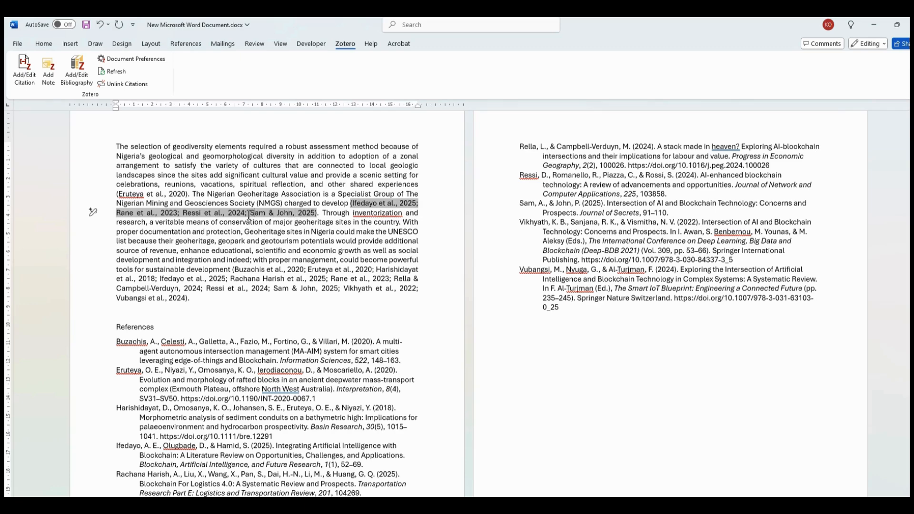
{"action": "left_click", "coordinate": [161, 195]}
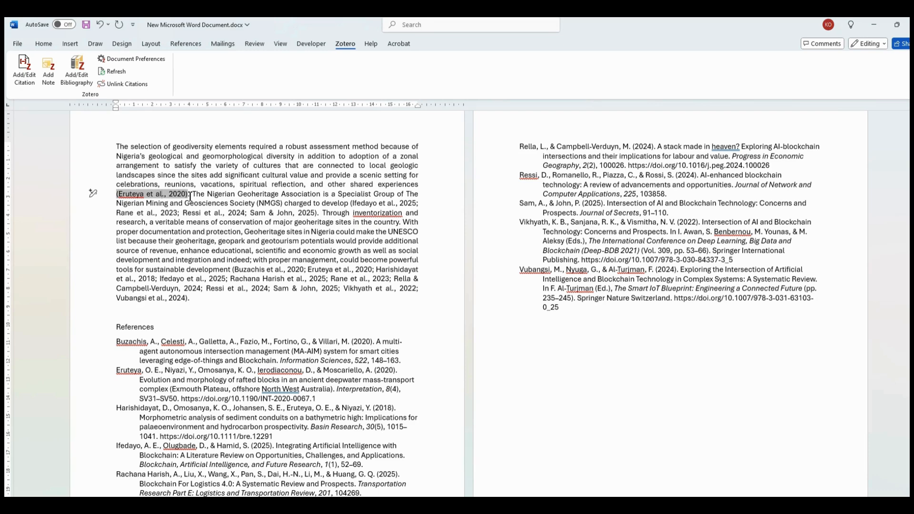
{"action": "left_click", "coordinate": [117, 144]}
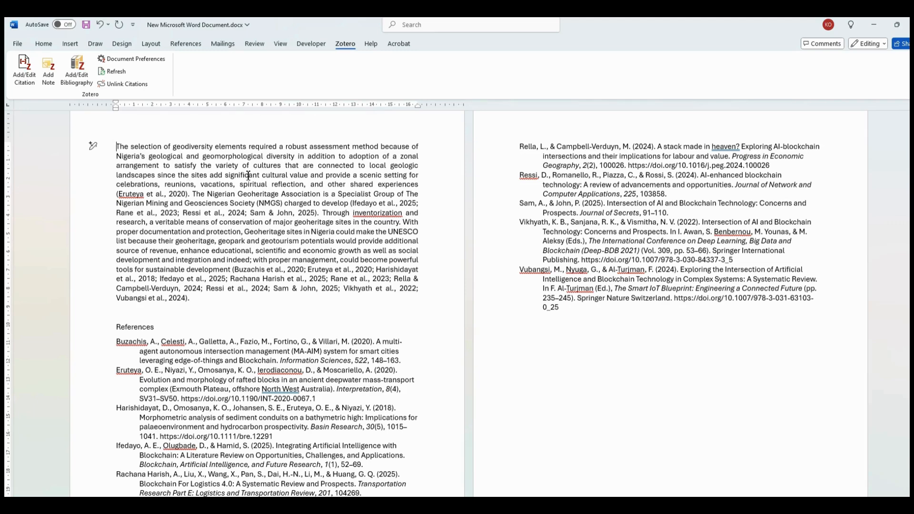
{"action": "left_click", "coordinate": [25, 71]}
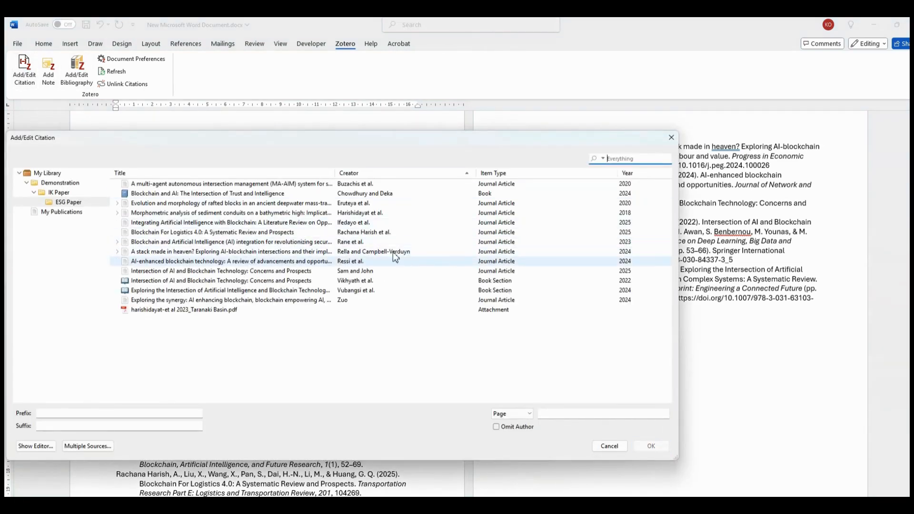
{"action": "left_click", "coordinate": [429, 242]}
{"action": "left_click", "coordinate": [650, 447]}
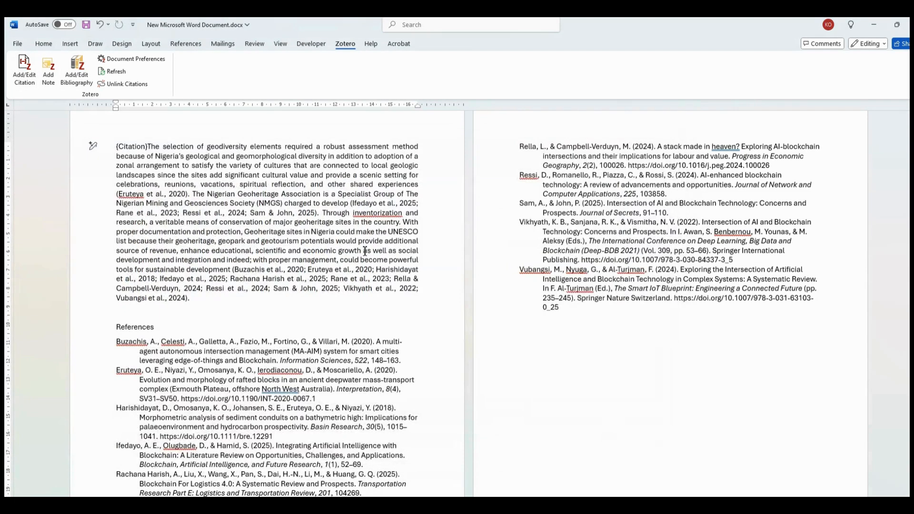
Step: Turn the new opening citation into narrative form by moving its opening parenthesis to directly before 2023
{"action": "left_click", "coordinate": [168, 148]}
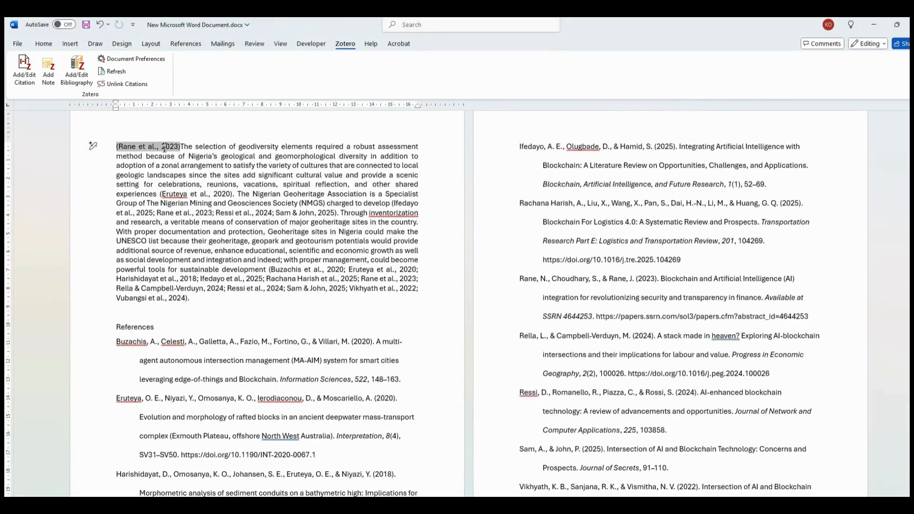
{"action": "type", "text": "("}
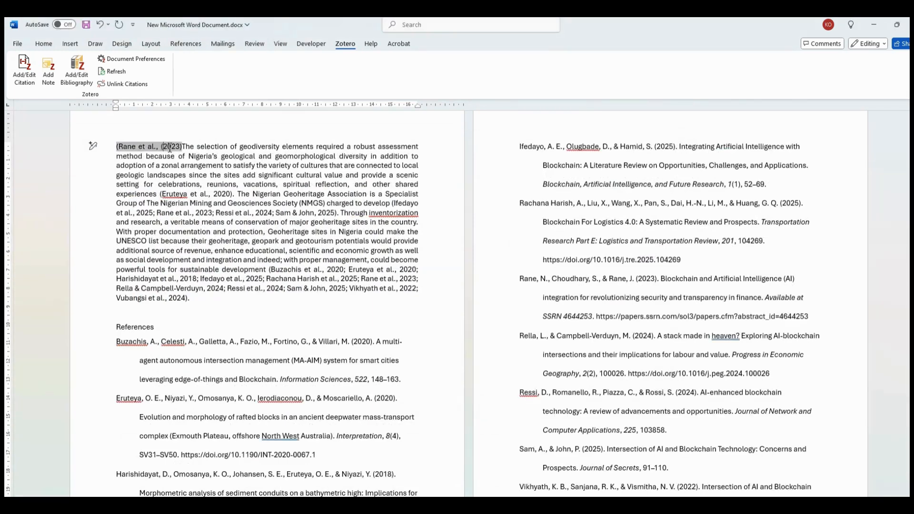
{"action": "left_click", "coordinate": [120, 147]}
{"action": "key", "text": "BackSpace"}
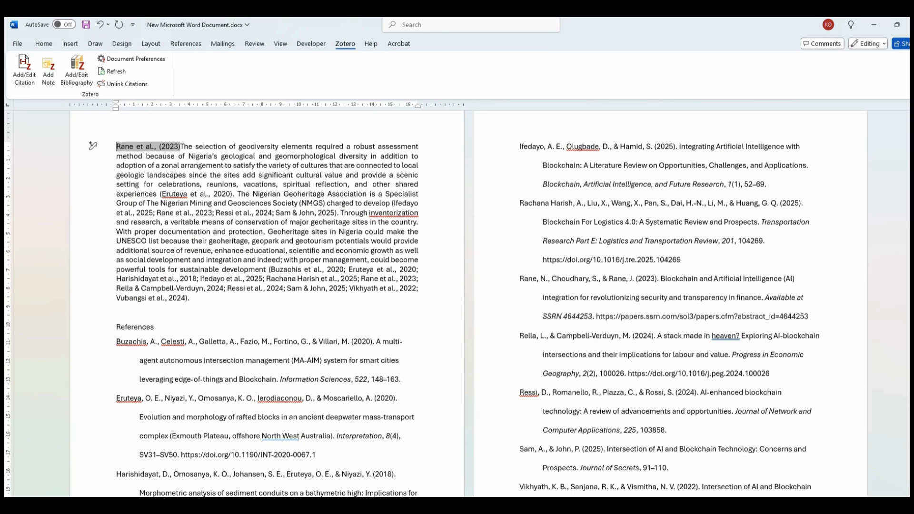
Step: Add "said that" after the opening citation and make the following "The" lowercase so the sentence reads on
{"action": "left_click", "coordinate": [181, 147]}
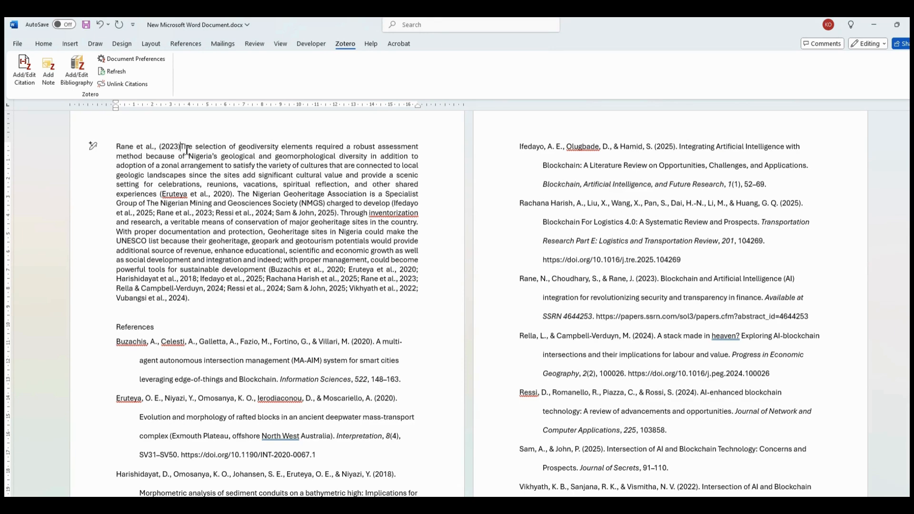
{"action": "type", "text": "sad th"}
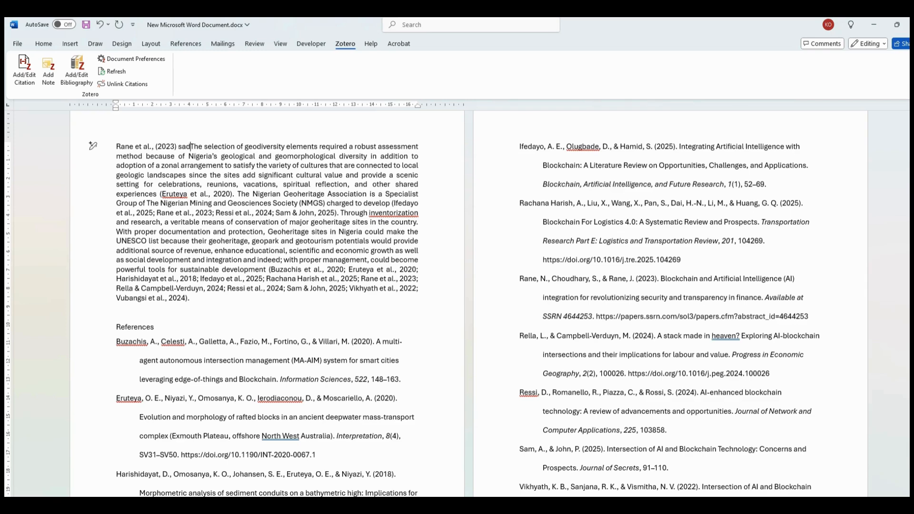
{"action": "type", "text": "at"}
{"action": "key", "text": "Delete"}
{"action": "type", "text": "t"}
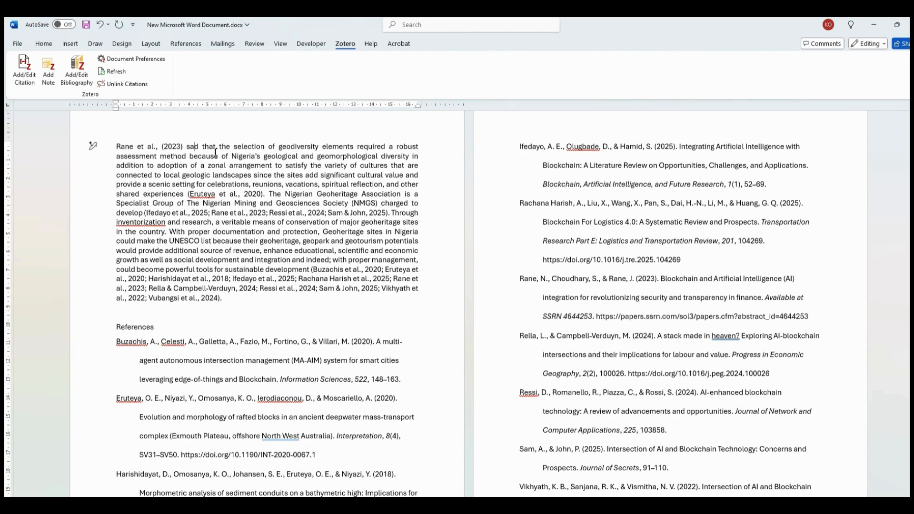
{"action": "left_click", "coordinate": [195, 147]}
{"action": "type", "text": "i"}
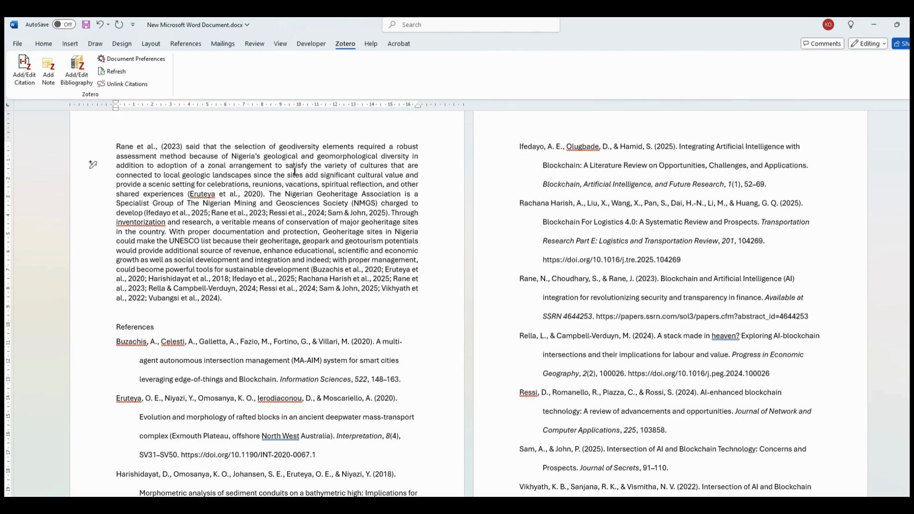
Step: Look through the edited paragraph and the whole reference list down to its last entry, ending back at the paragraph
{"action": "scroll", "coordinate": [256, 154], "scroll_direction": "up", "scroll_amount": 1, "text": "ctrl"}
{"action": "scroll", "coordinate": [255, 154], "scroll_direction": "up", "scroll_amount": 3, "text": "ctrl"}
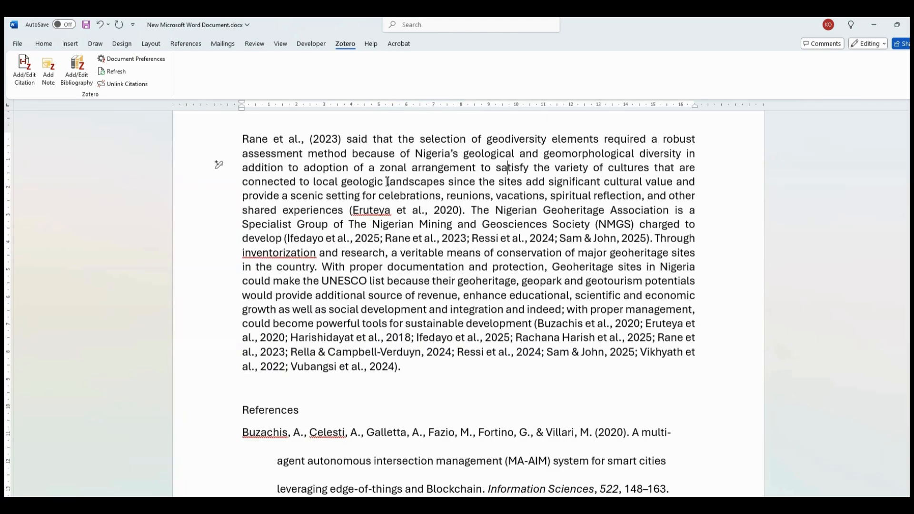
{"action": "scroll", "coordinate": [381, 180], "scroll_direction": "up", "scroll_amount": 1}
{"action": "scroll", "coordinate": [377, 181], "scroll_direction": "down", "scroll_amount": 5}
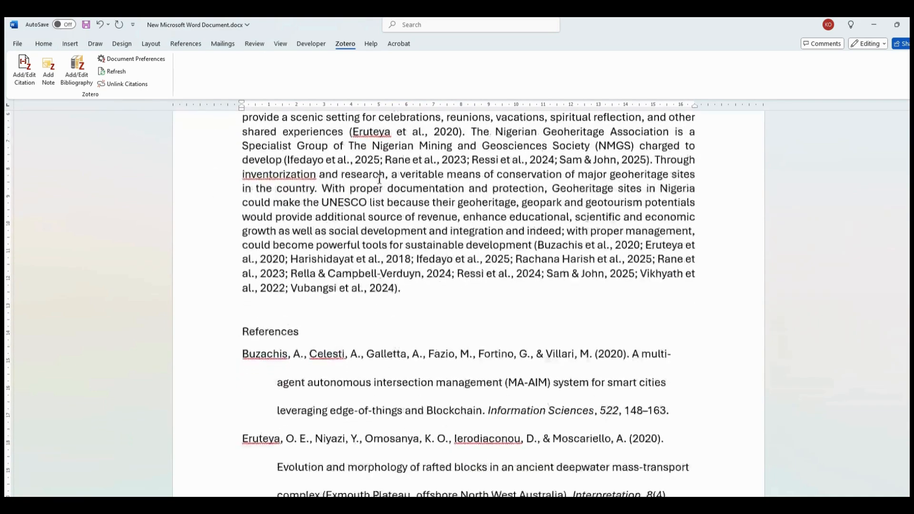
{"action": "scroll", "coordinate": [374, 181], "scroll_direction": "down", "scroll_amount": 2}
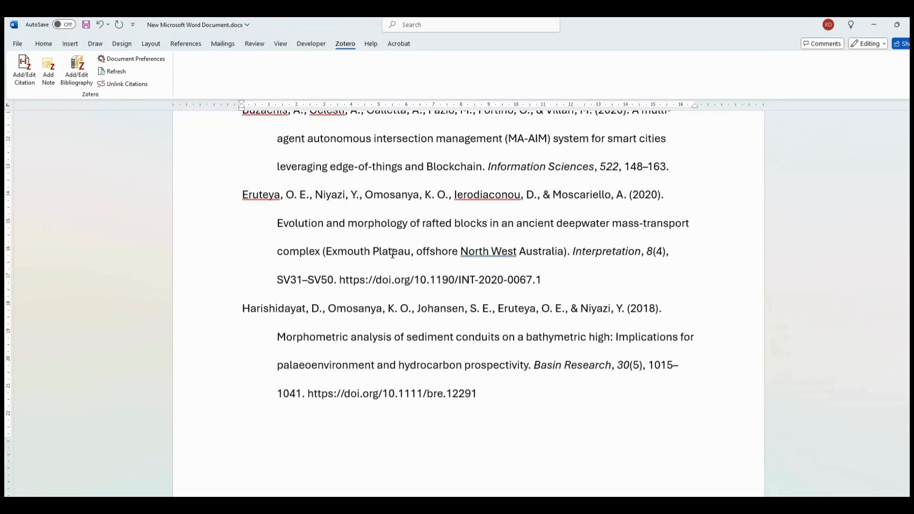
{"action": "scroll", "coordinate": [393, 247], "scroll_direction": "down", "scroll_amount": 2}
{"action": "scroll", "coordinate": [362, 233], "scroll_direction": "down", "scroll_amount": 3}
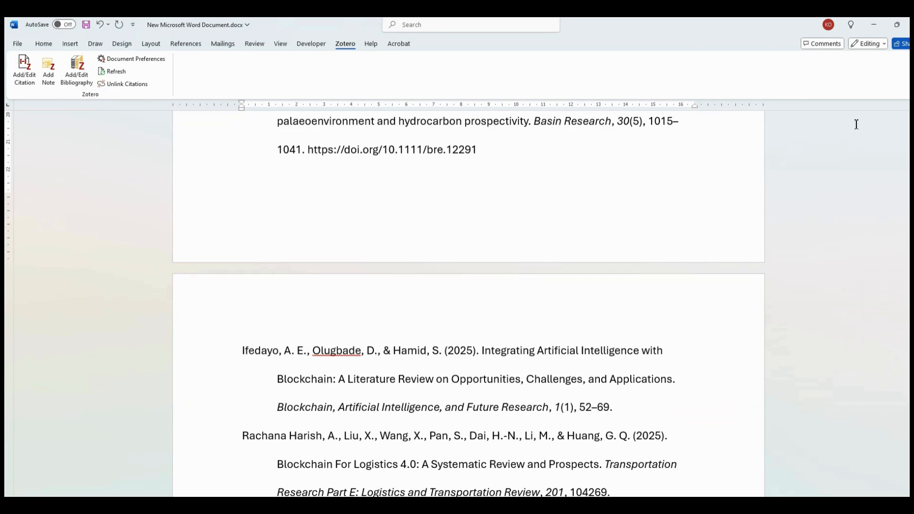
{"action": "scroll", "coordinate": [543, 319], "scroll_direction": "down", "scroll_amount": 1}
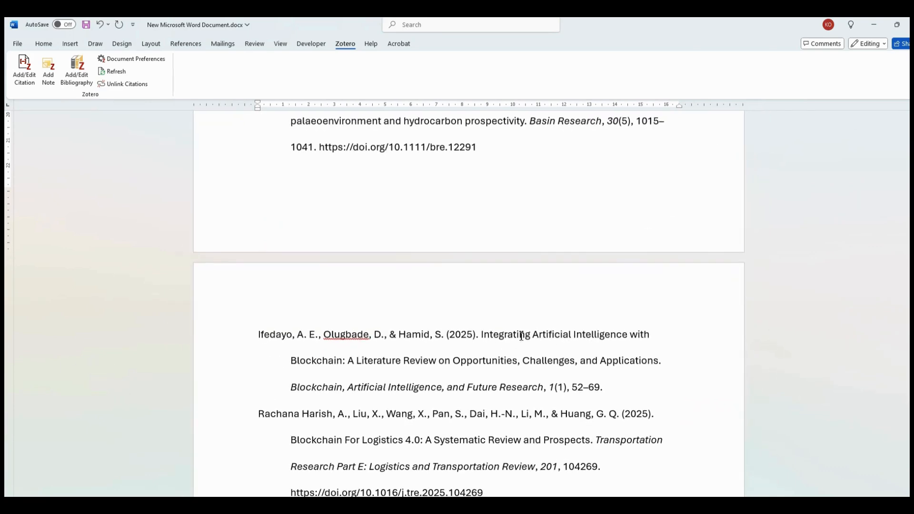
{"action": "scroll", "coordinate": [499, 308], "scroll_direction": "down", "scroll_amount": 4}
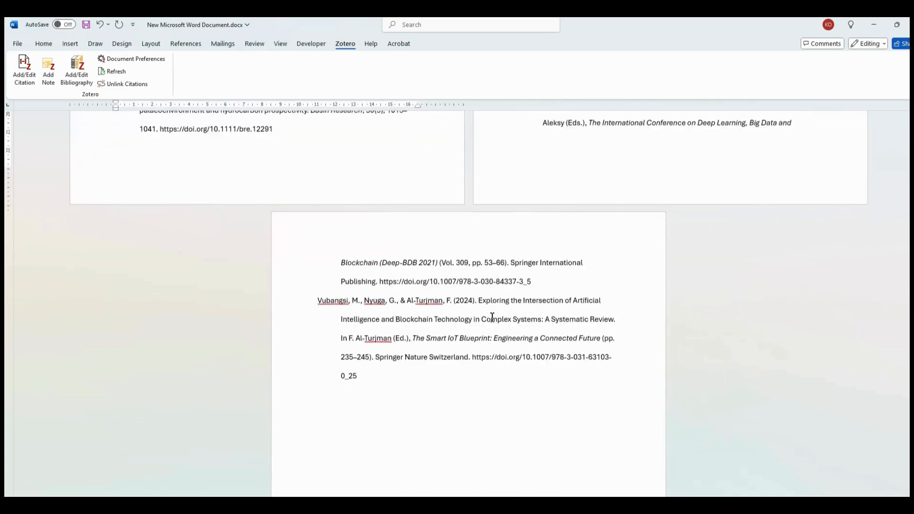
{"action": "scroll", "coordinate": [491, 318], "scroll_direction": "up", "scroll_amount": 6}
{"action": "scroll", "coordinate": [491, 323], "scroll_direction": "up", "scroll_amount": 4}
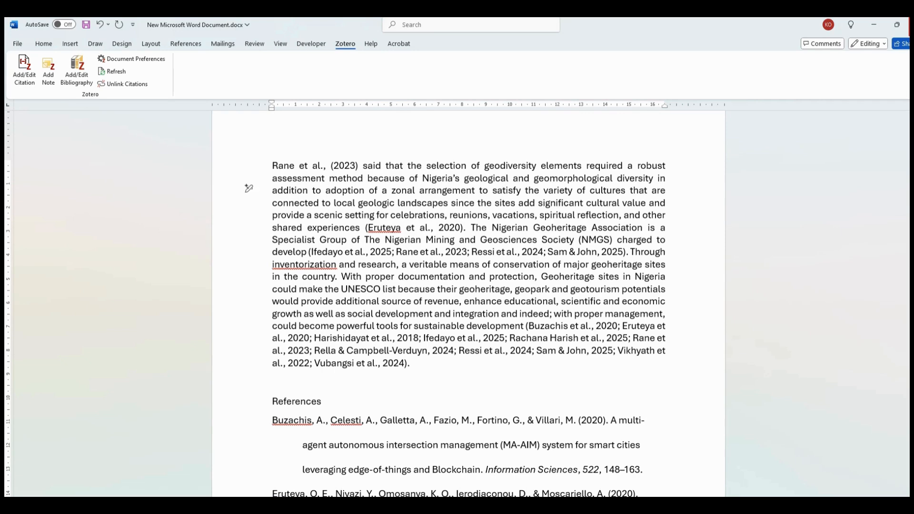
Step: Switch to Zotero and open the export options for the ESG Paper collection
{"action": "left_click", "coordinate": [910, 24]}
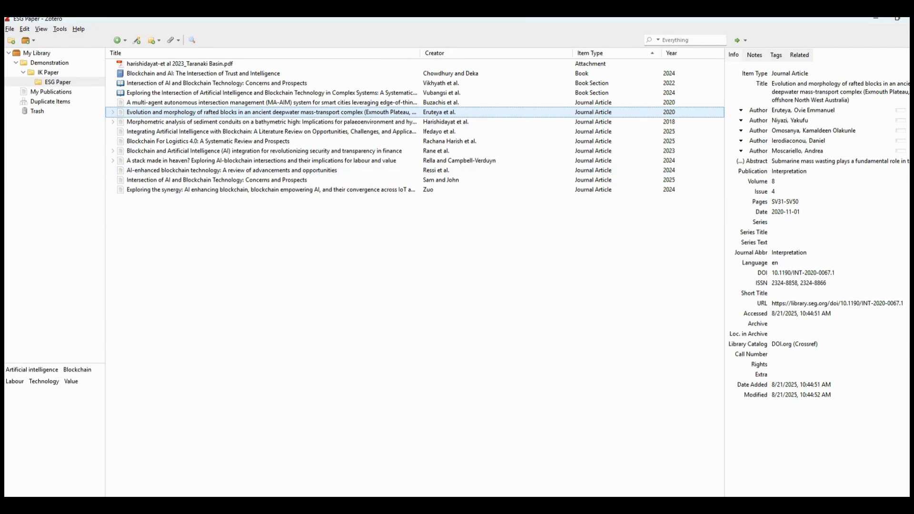
{"action": "left_click", "coordinate": [64, 84]}
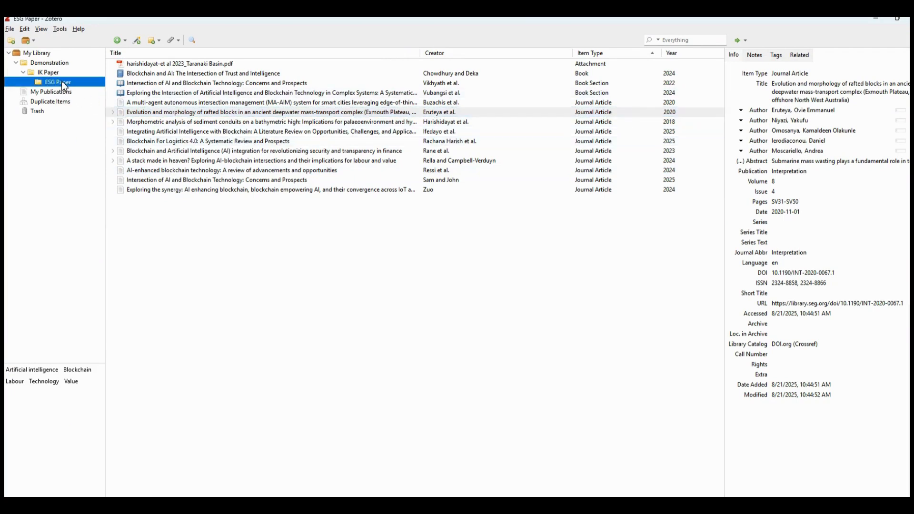
{"action": "right_click", "coordinate": [65, 86]}
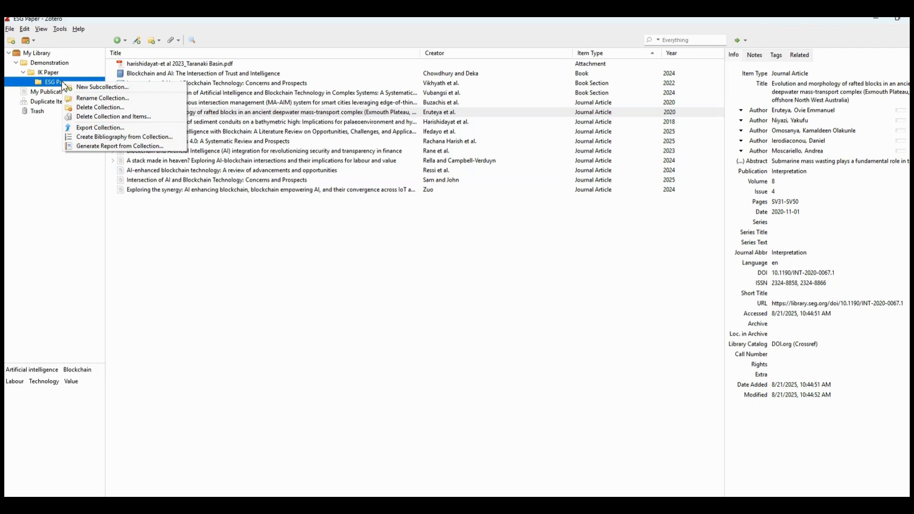
{"action": "left_click", "coordinate": [109, 127]}
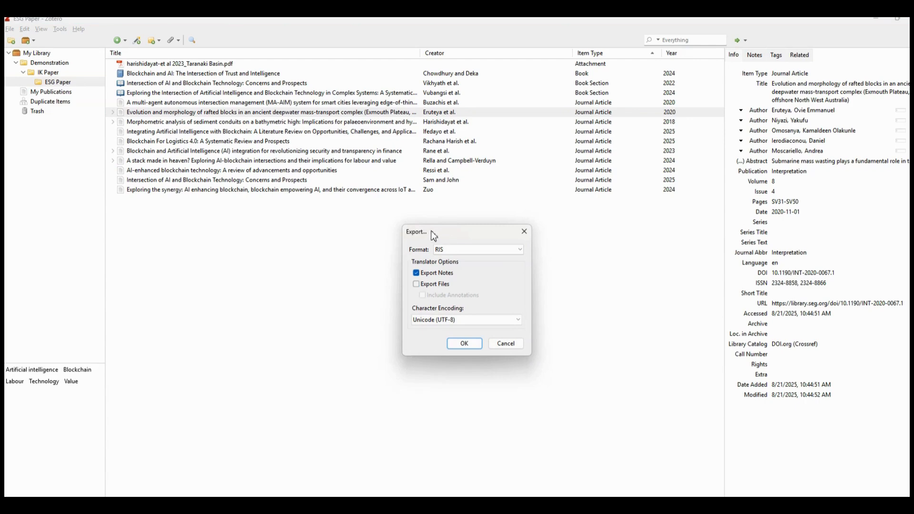
{"action": "left_click_drag", "start_coordinate": [435, 236], "coordinate": [340, 234]}
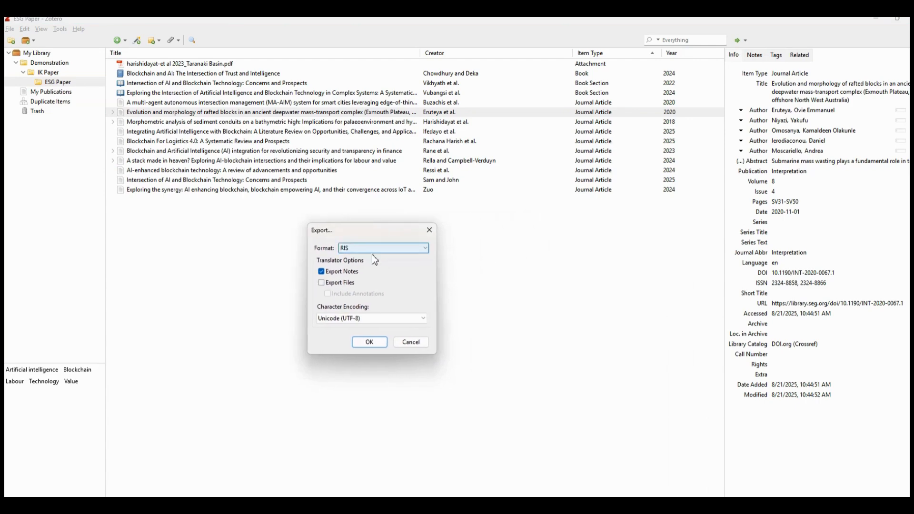
Step: Set the collection export to RIS format with notes included, files excluded and Unicode (UTF-8) character encoding
{"action": "left_click", "coordinate": [426, 248]}
{"action": "left_click", "coordinate": [425, 250]}
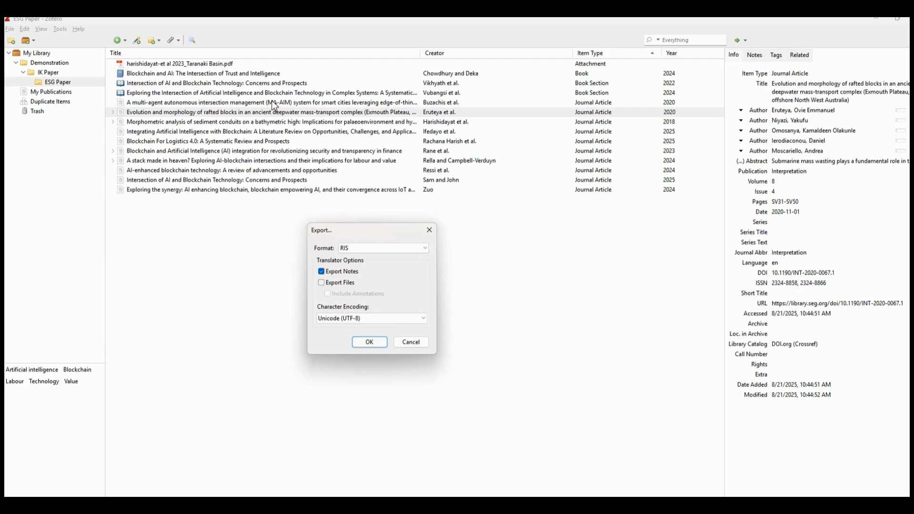
{"action": "left_click", "coordinate": [323, 286]}
{"action": "left_click", "coordinate": [322, 283]}
{"action": "left_click", "coordinate": [426, 253]}
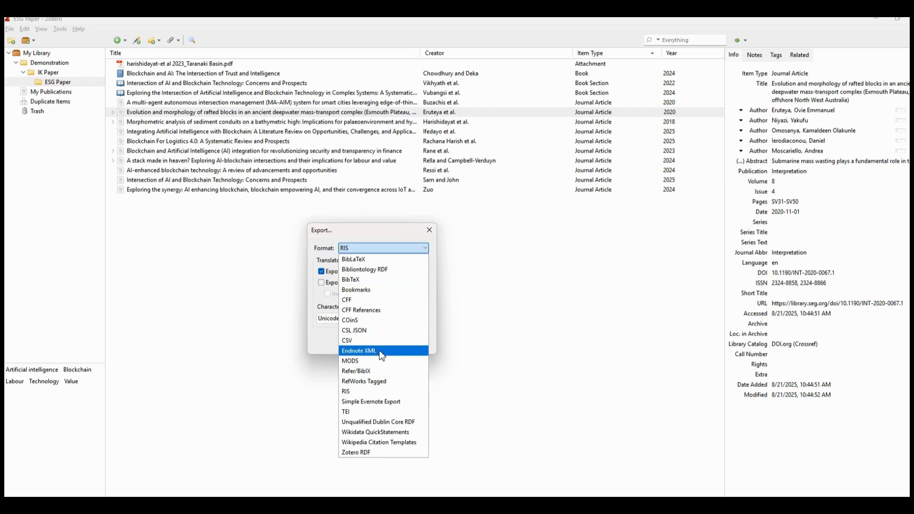
{"action": "left_click", "coordinate": [353, 391]}
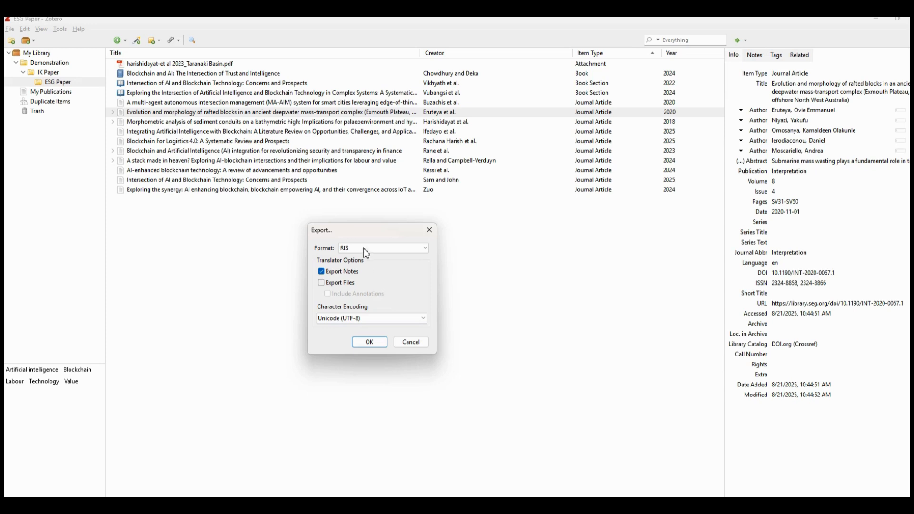
{"action": "left_click", "coordinate": [424, 322]}
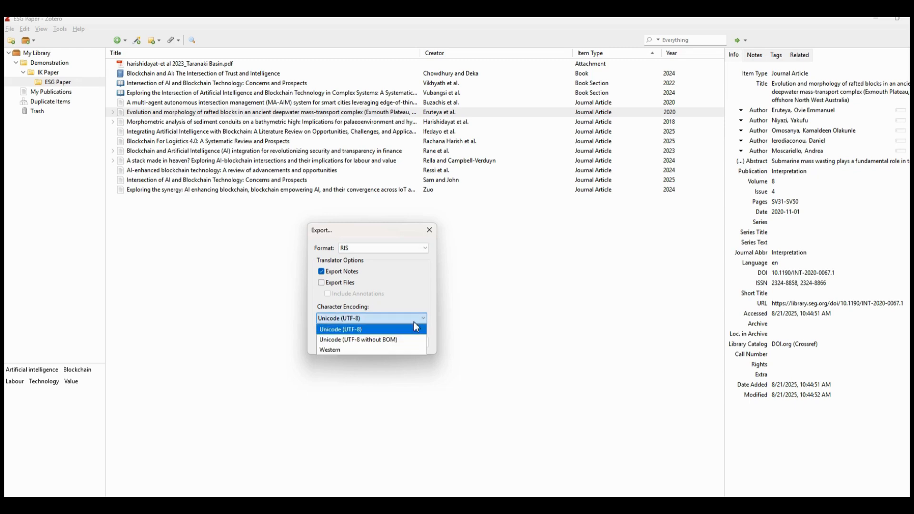
{"action": "left_click", "coordinate": [406, 330]}
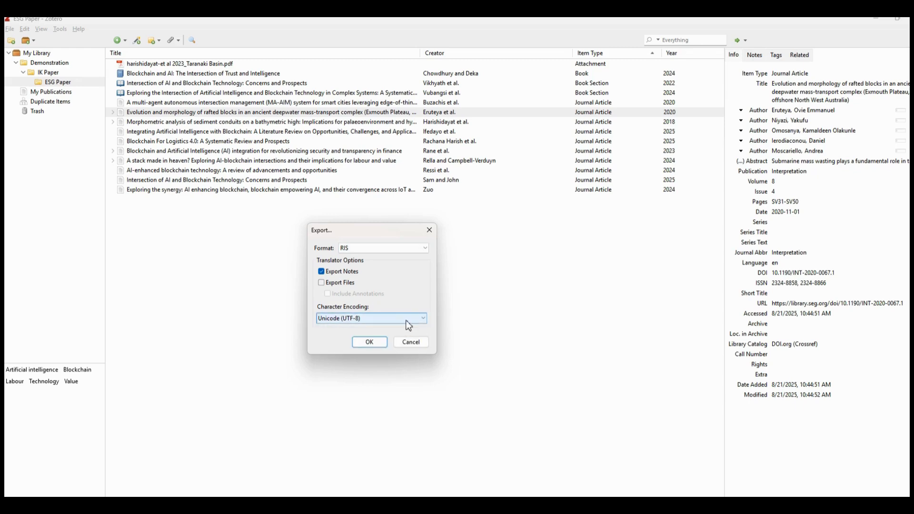
Step: Accept the export options and save the collection export to the Desktop folder as ESG Paper.ris
{"action": "left_click", "coordinate": [367, 343]}
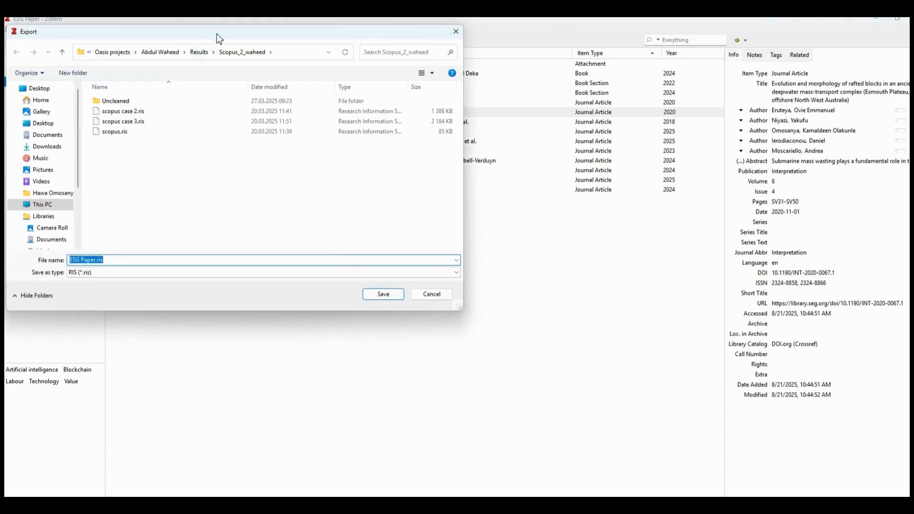
{"action": "left_click_drag", "start_coordinate": [218, 37], "coordinate": [377, 83]}
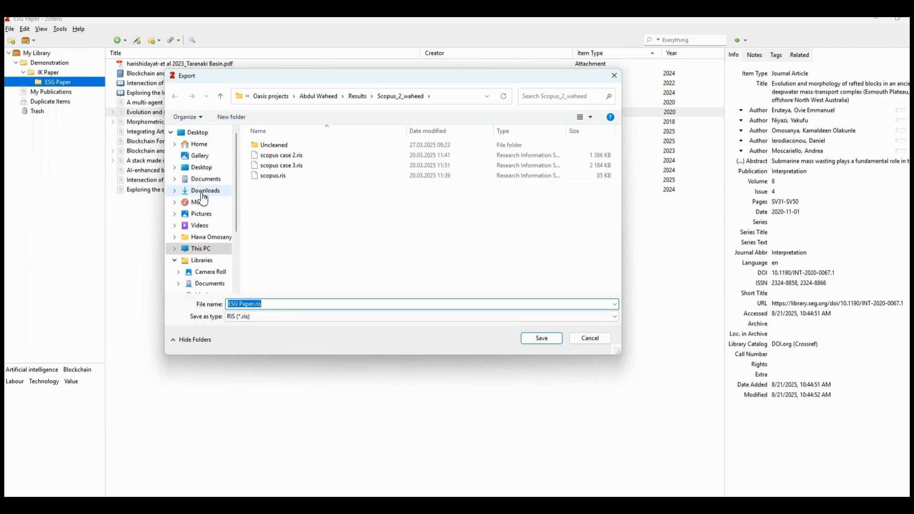
{"action": "left_click", "coordinate": [205, 174]}
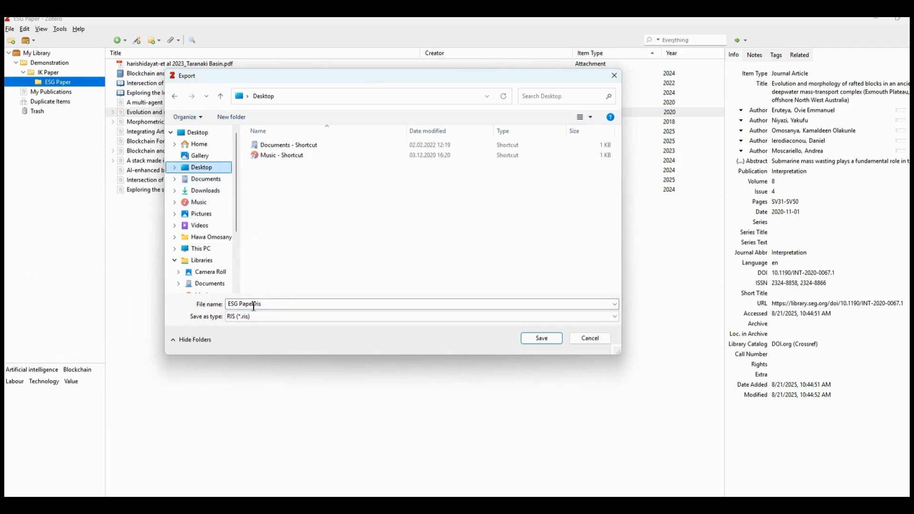
{"action": "left_click", "coordinate": [543, 339]}
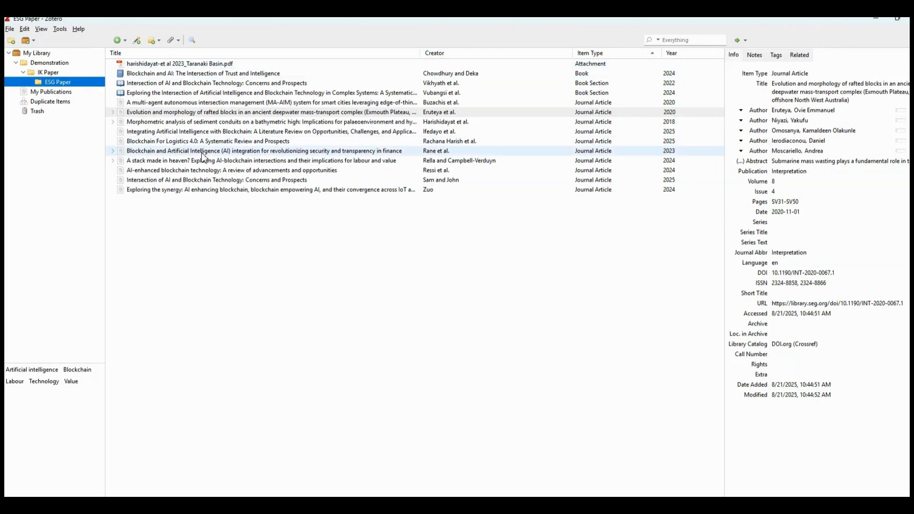
Step: Delete the ESG Paper collection from under IK Paper while keeping its items in the library
{"action": "right_click", "coordinate": [52, 84]}
{"action": "left_click", "coordinate": [80, 111]}
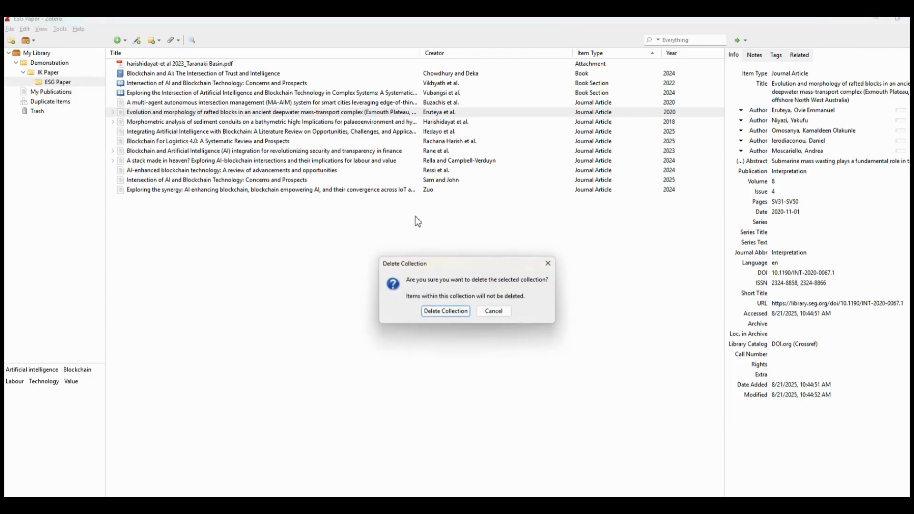
{"action": "left_click", "coordinate": [449, 311]}
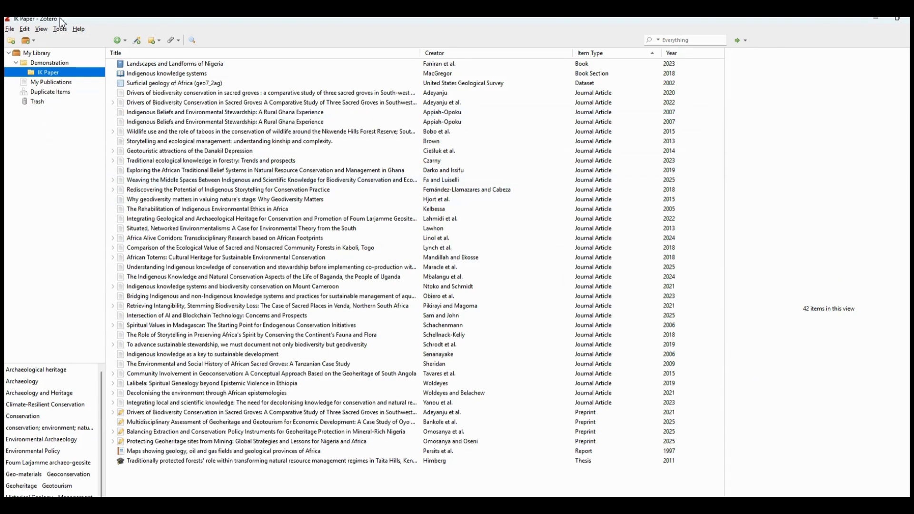
Step: Start an import from a file and choose ESG Paper.ris on the Desktop as the source
{"action": "left_click", "coordinate": [10, 29]}
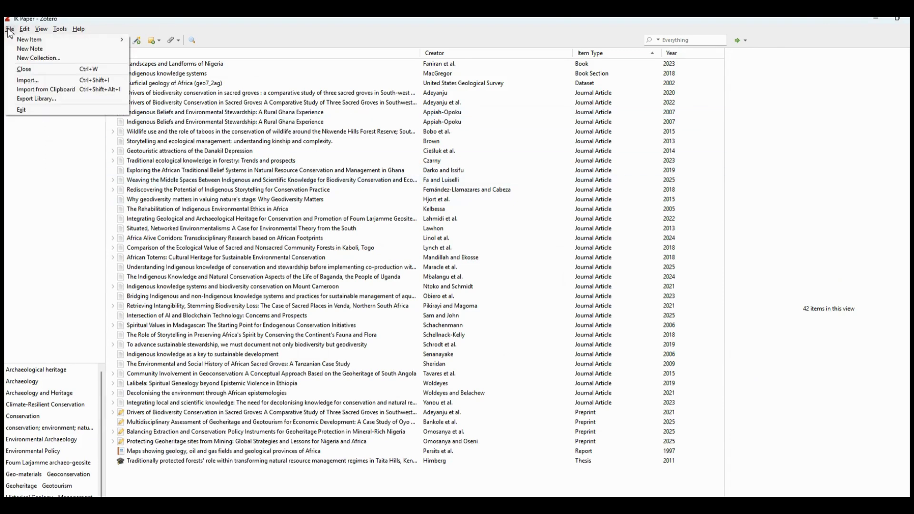
{"action": "left_click", "coordinate": [45, 84]}
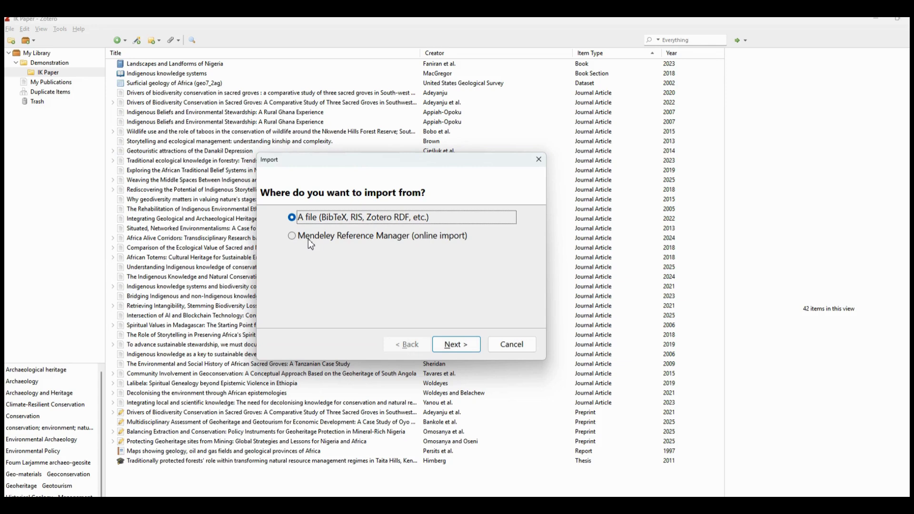
{"action": "left_click", "coordinate": [460, 345]}
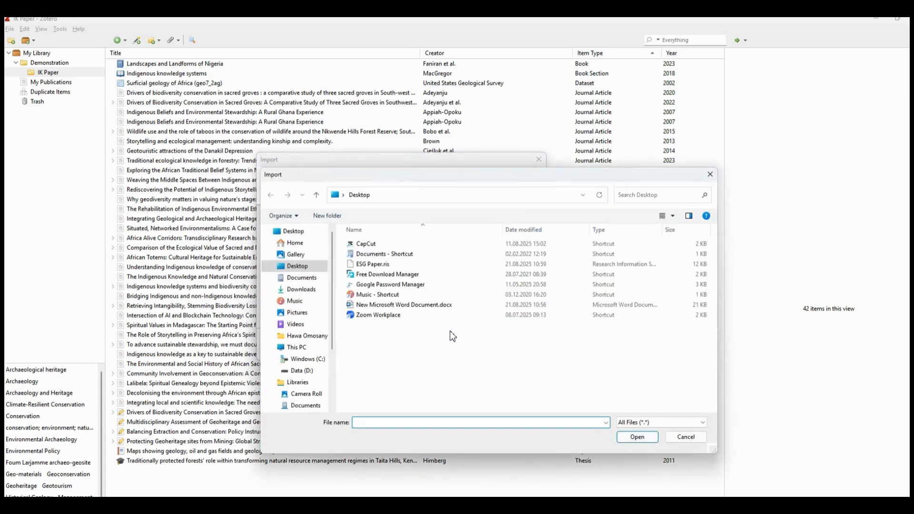
{"action": "left_click", "coordinate": [365, 265]}
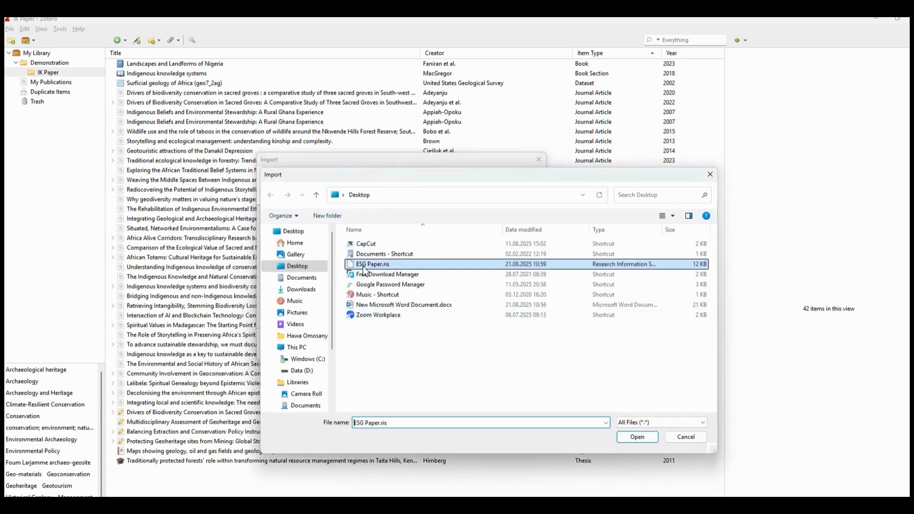
{"action": "left_click", "coordinate": [638, 437]}
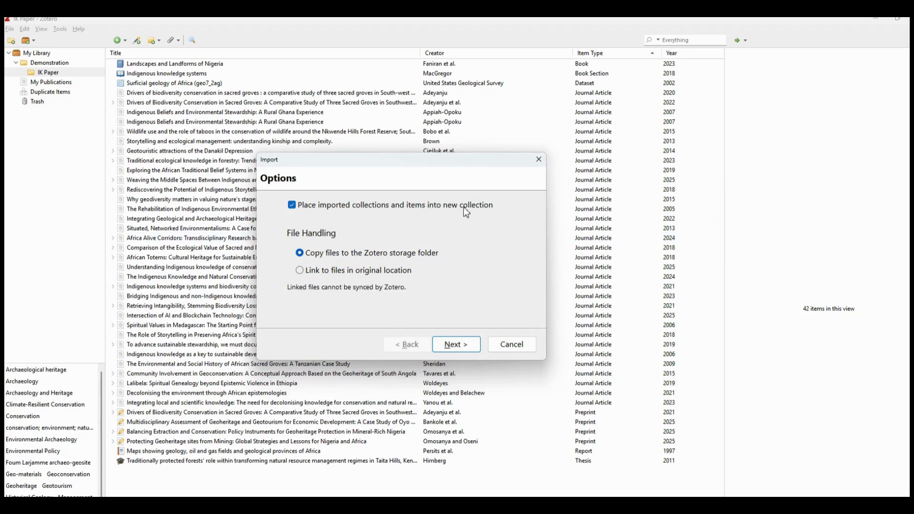
Step: Import the items into a new collection with files copied to the Zotero storage folder, and finish the import
{"action": "left_click", "coordinate": [449, 344]}
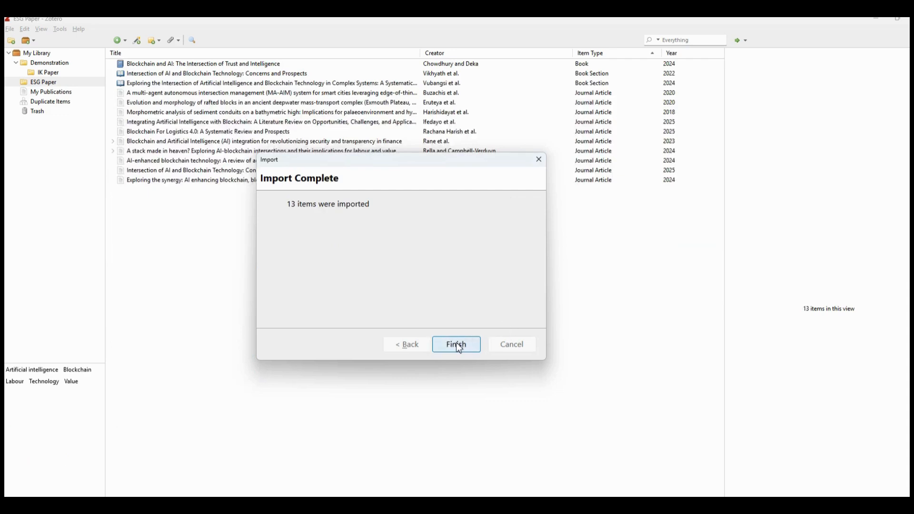
{"action": "left_click", "coordinate": [457, 345]}
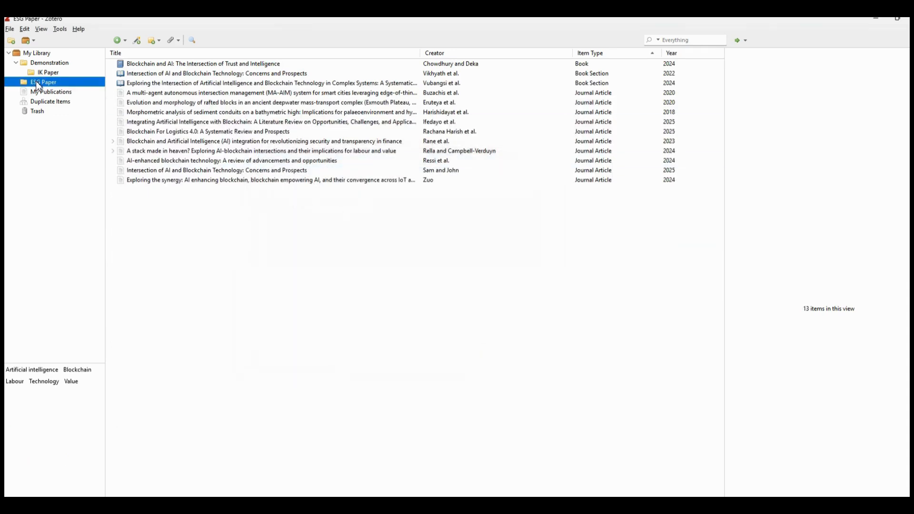